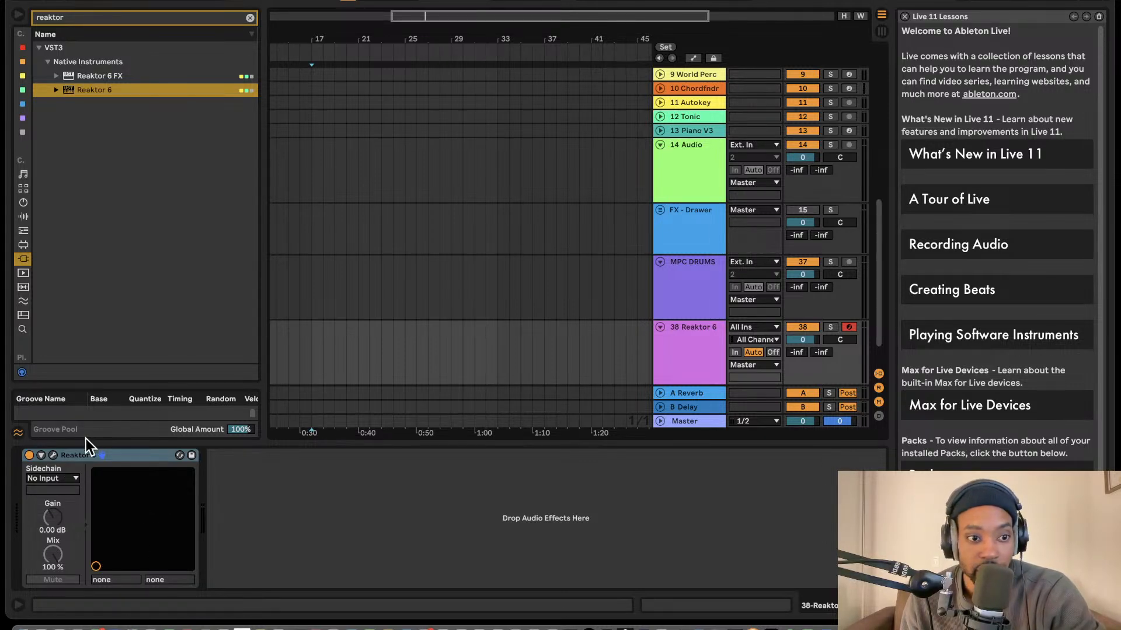
Open the Reaktor 6 plugin window from the track's device and place it in the upper left of the screen.
click(54, 454)
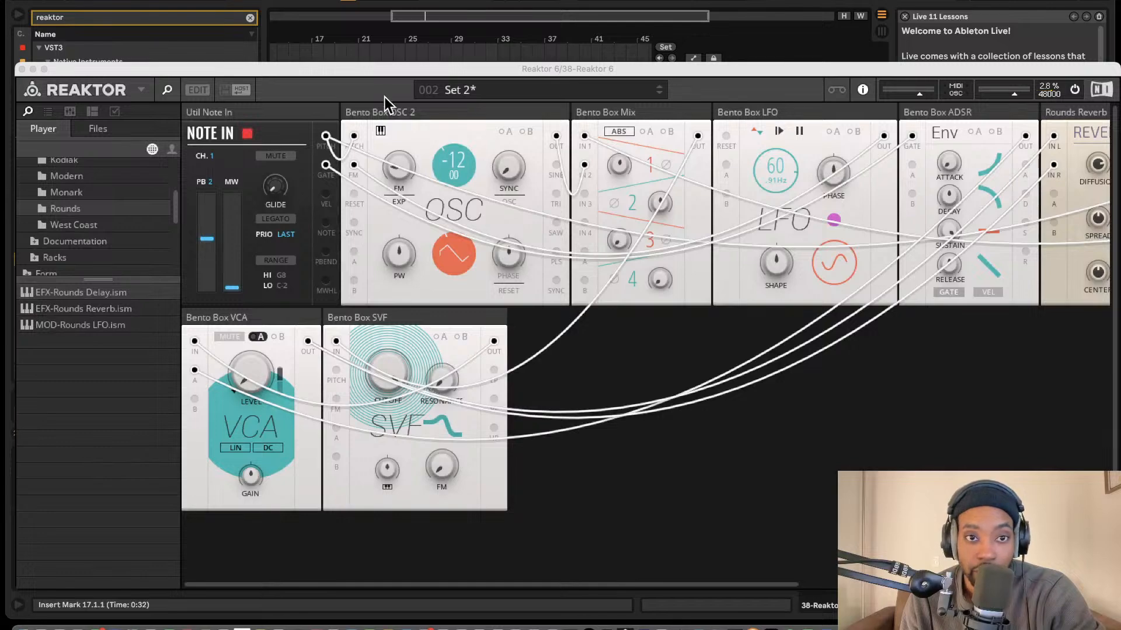
drag(401, 69, 273, 7)
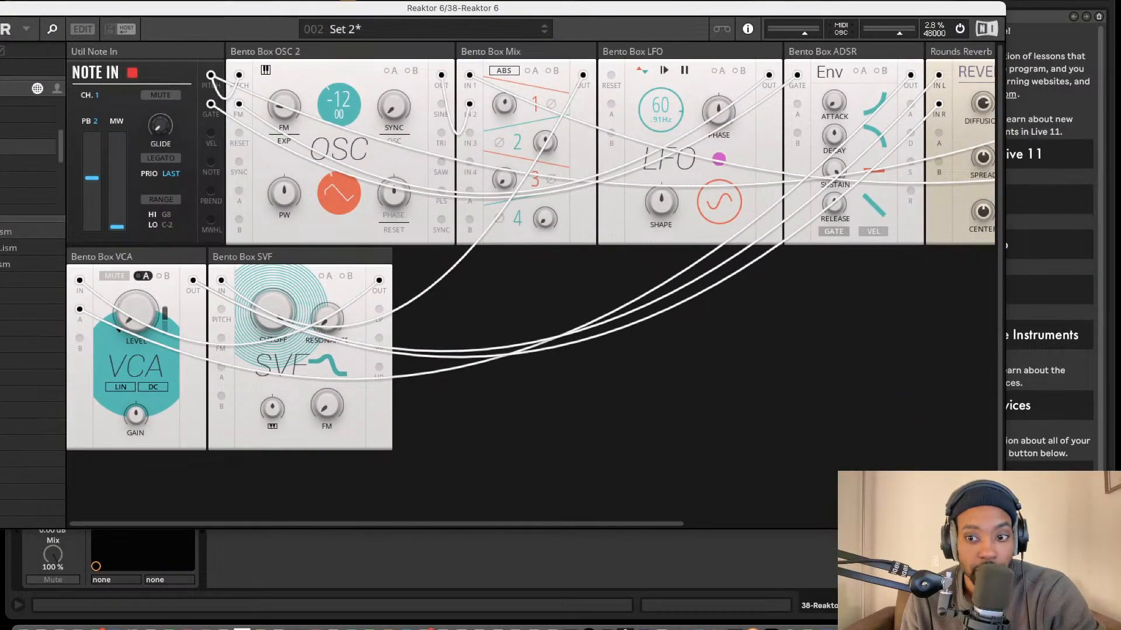
drag(516, 7, 635, 12)
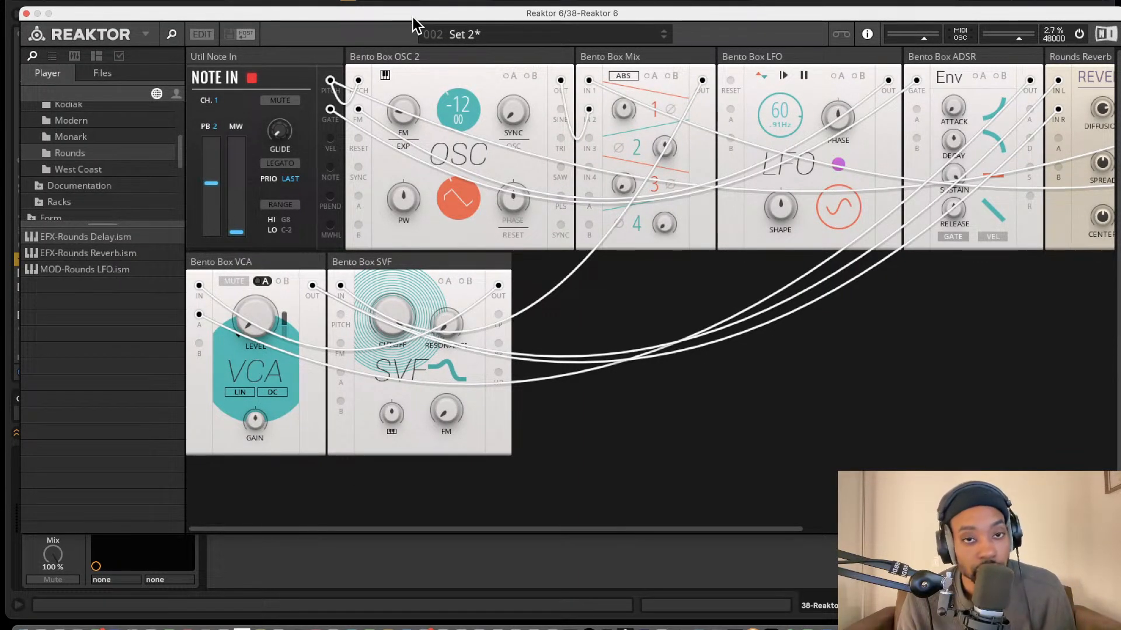
drag(415, 17, 397, 12)
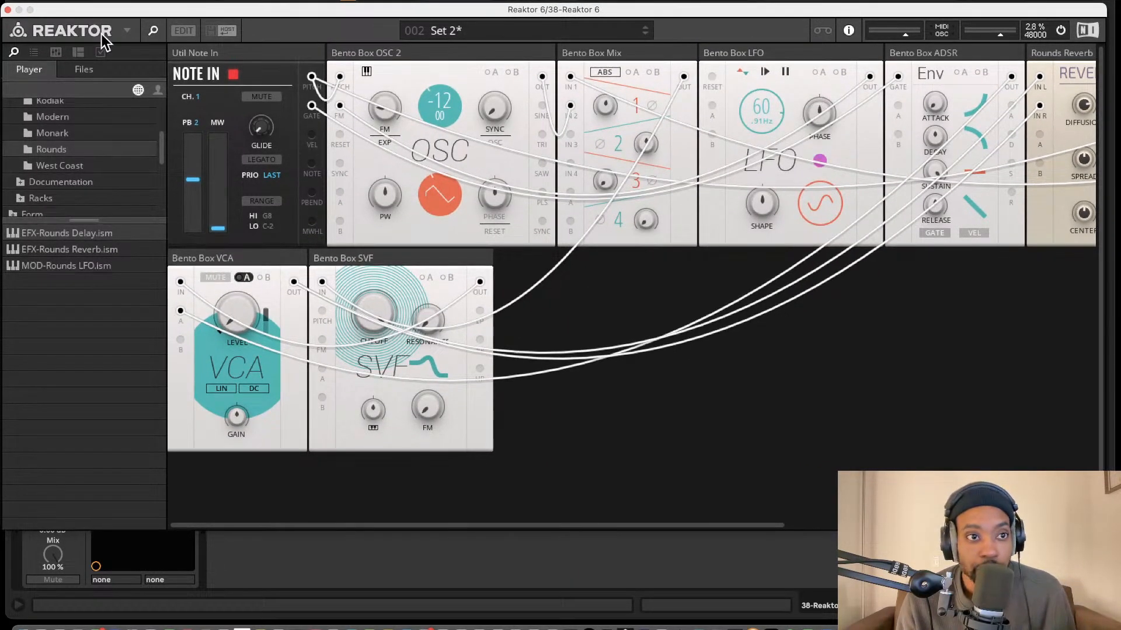
click(8, 10)
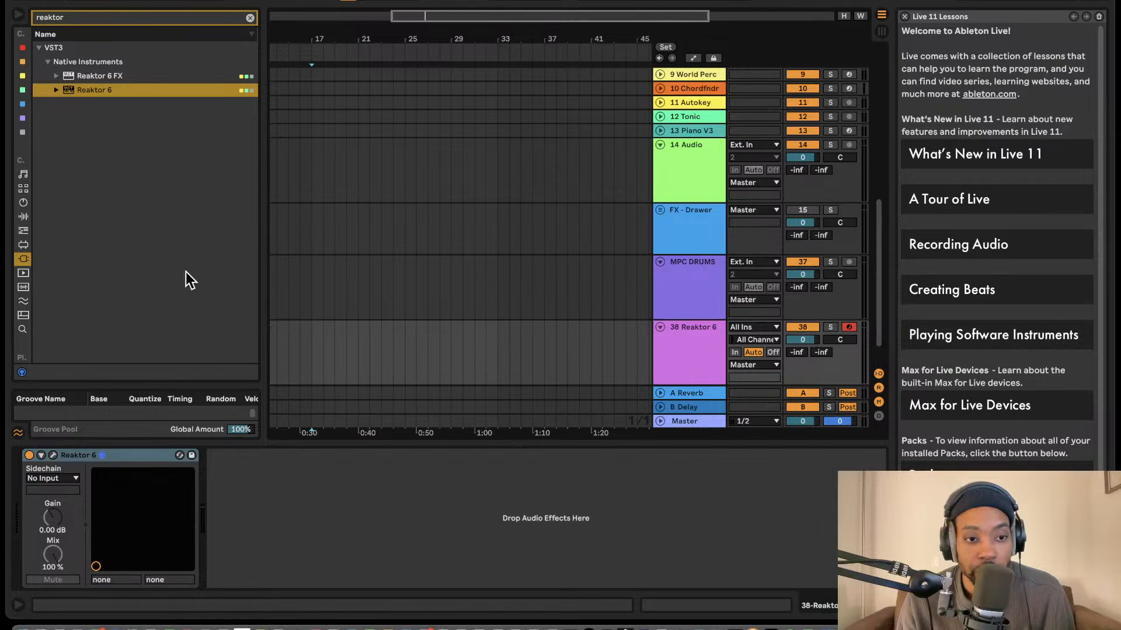
click(53, 455)
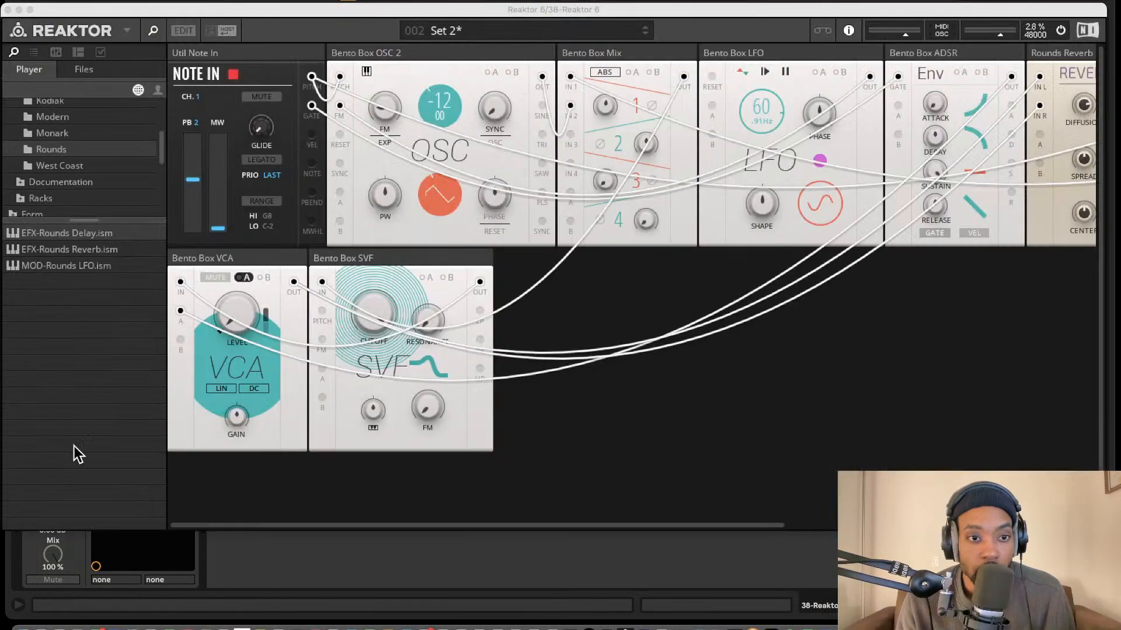
Create a new ensemble without saving changes to the current rack, and show it in edit mode in an enlarged window.
click(128, 31)
mouse_move(139, 51)
click(220, 64)
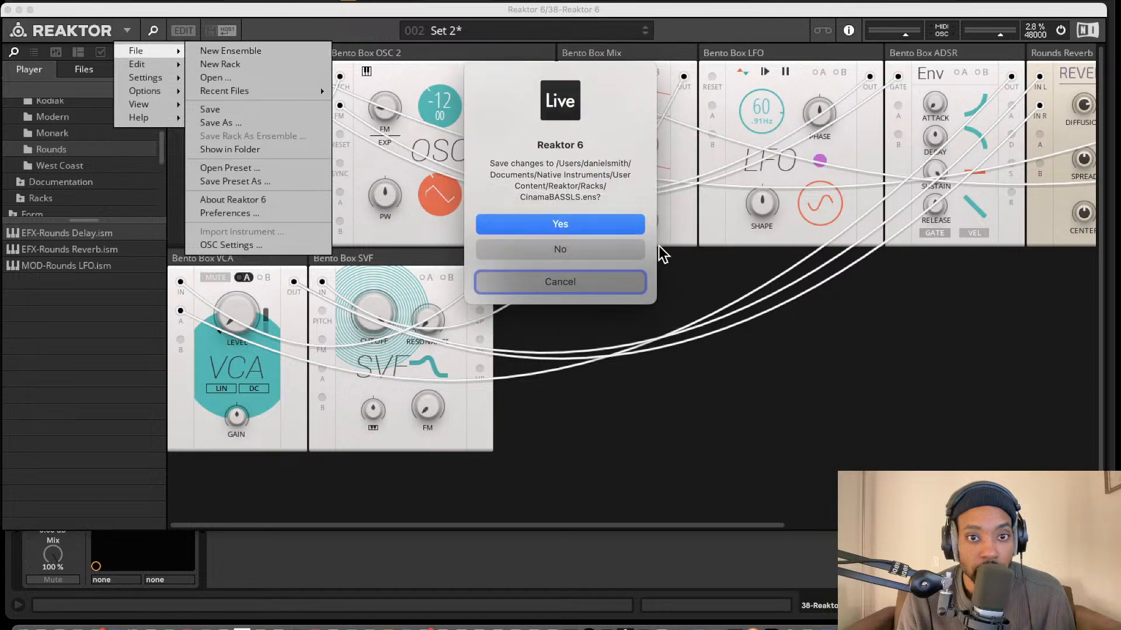
click(607, 251)
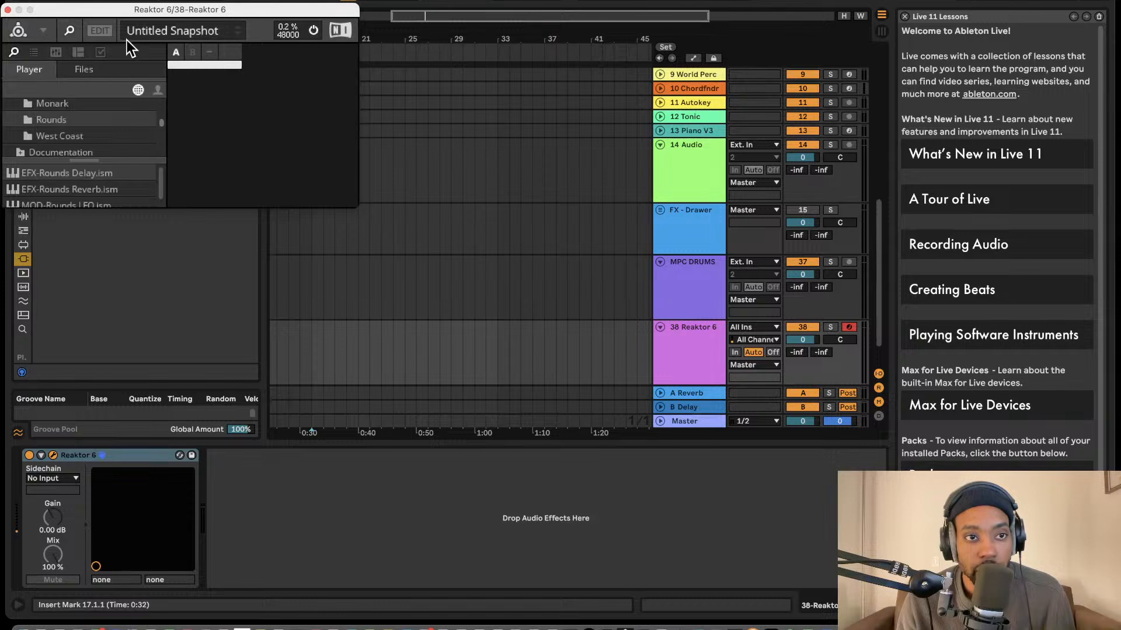
click(101, 31)
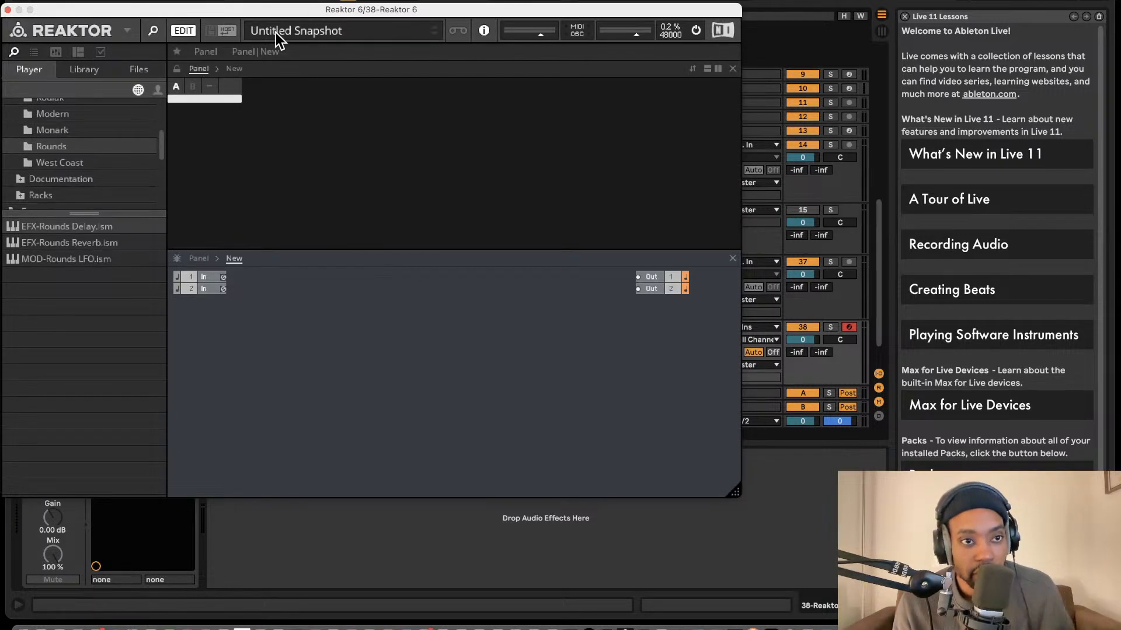
drag(739, 490, 981, 534)
Expand the Blocks Base library and look through its Bento Box, Documentation and Racks folders.
scroll(83, 140, up, 5)
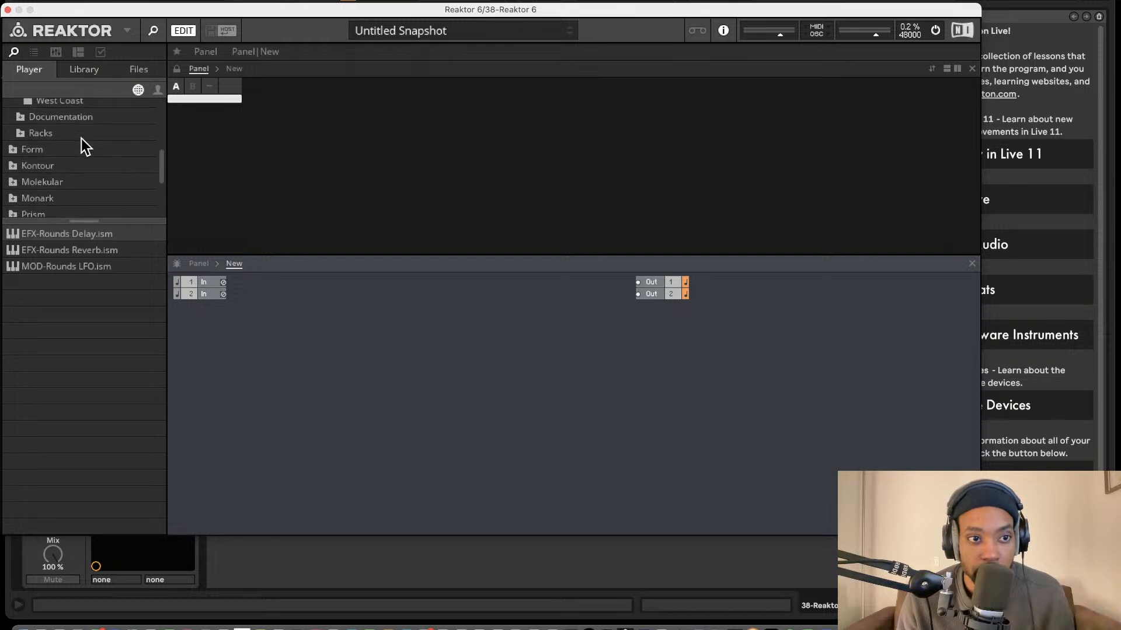
click(19, 108)
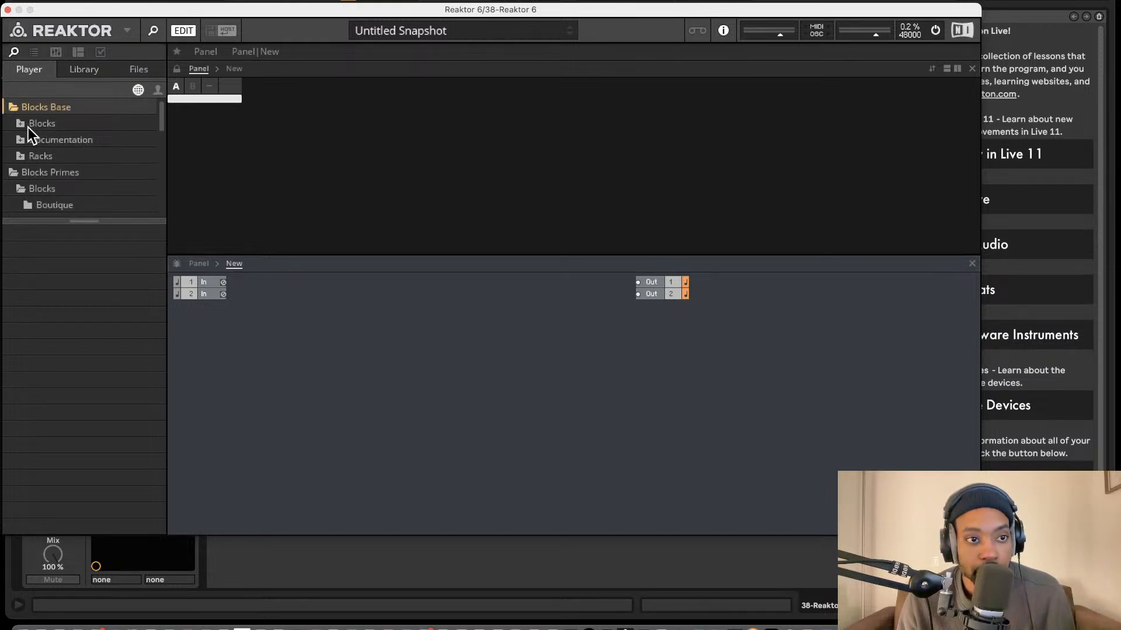
click(28, 125)
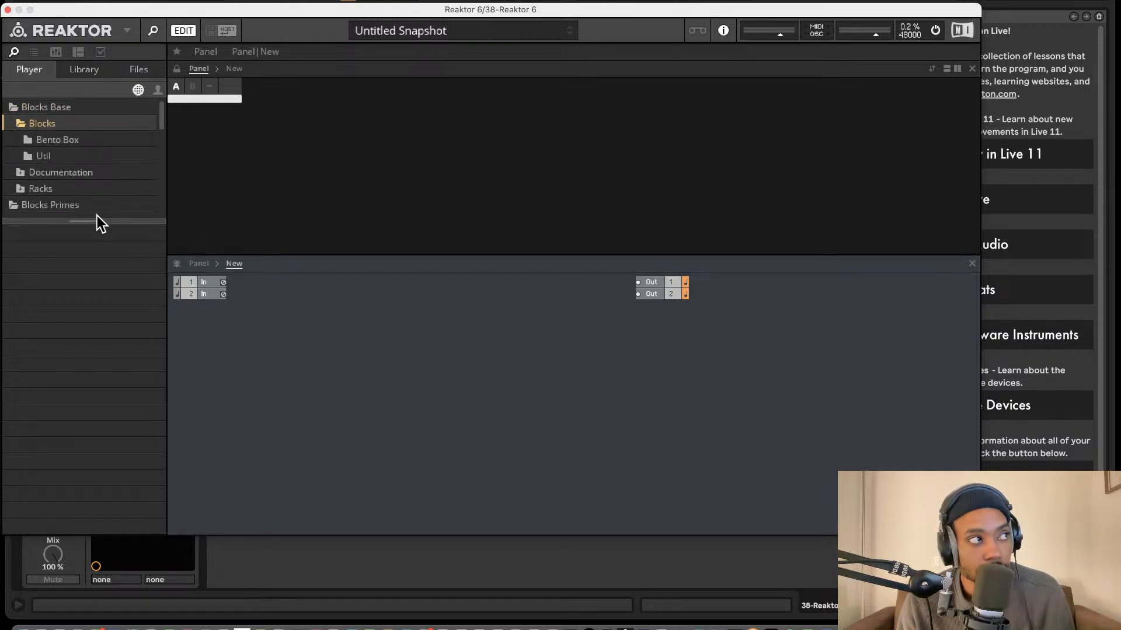
click(52, 140)
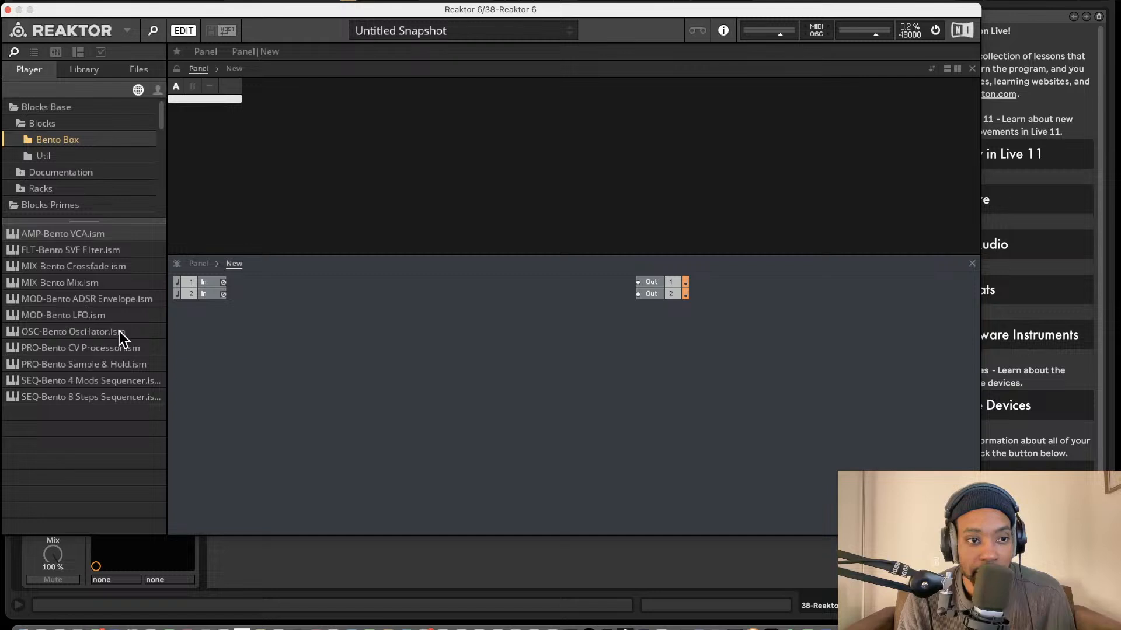
click(47, 186)
click(20, 174)
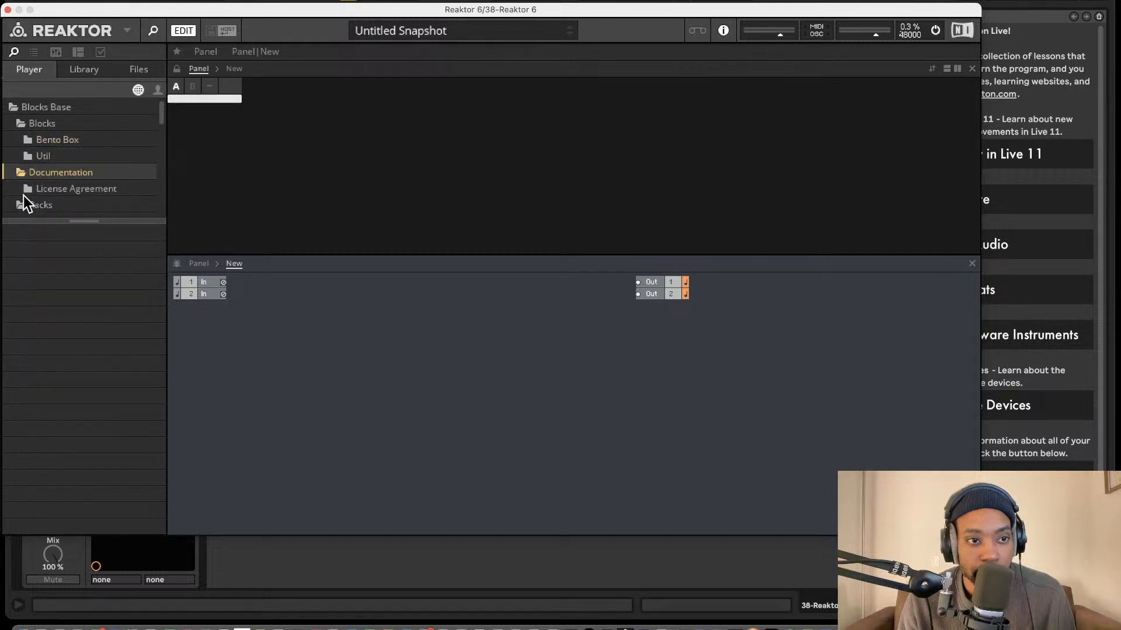
scroll(23, 195, down, 1)
scroll(27, 169, up, 1)
click(28, 136)
scroll(46, 175, down, 2)
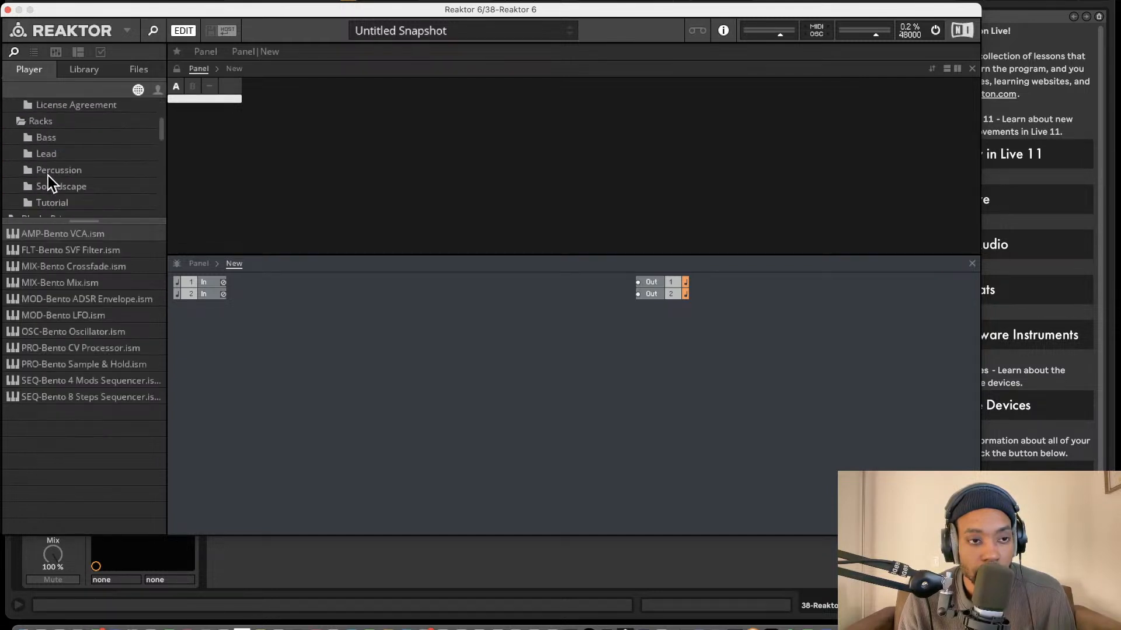
Add the Util Note In and Util Clock blocks from Blocks Base to the ensemble structure, with the Clock below Note In.
scroll(44, 146, up, 1)
click(45, 123)
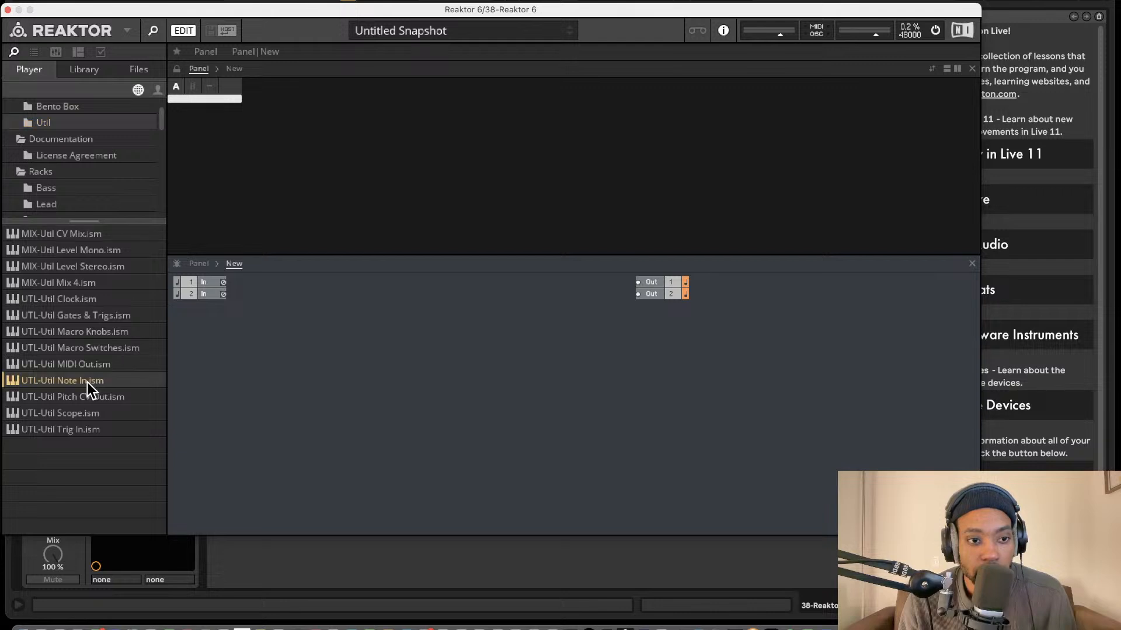
drag(87, 383, 300, 391)
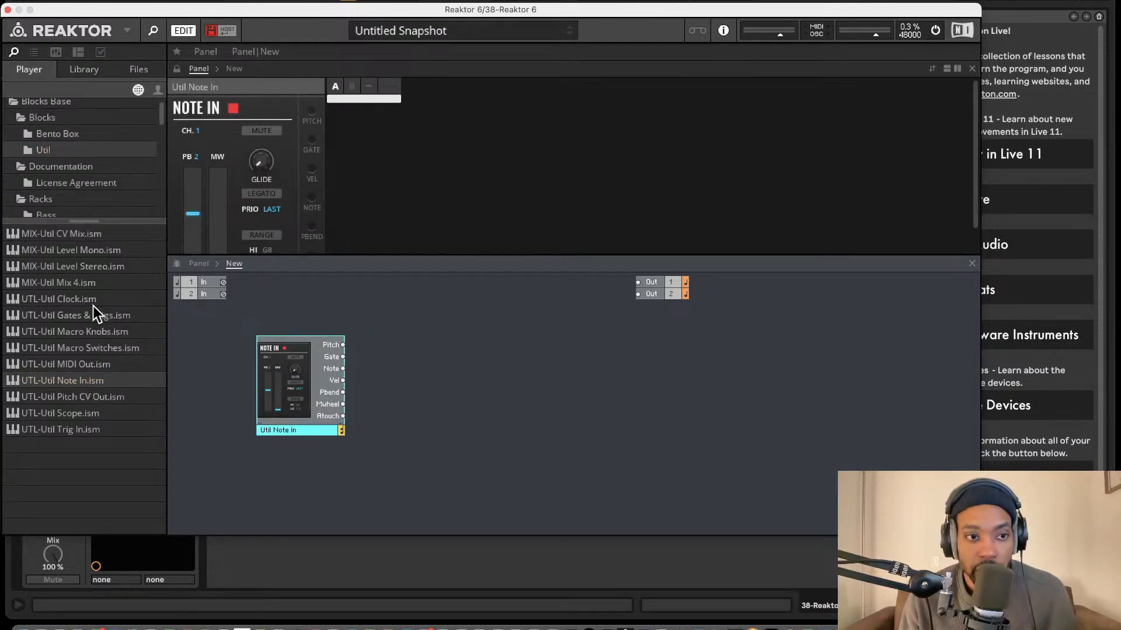
drag(93, 306, 303, 467)
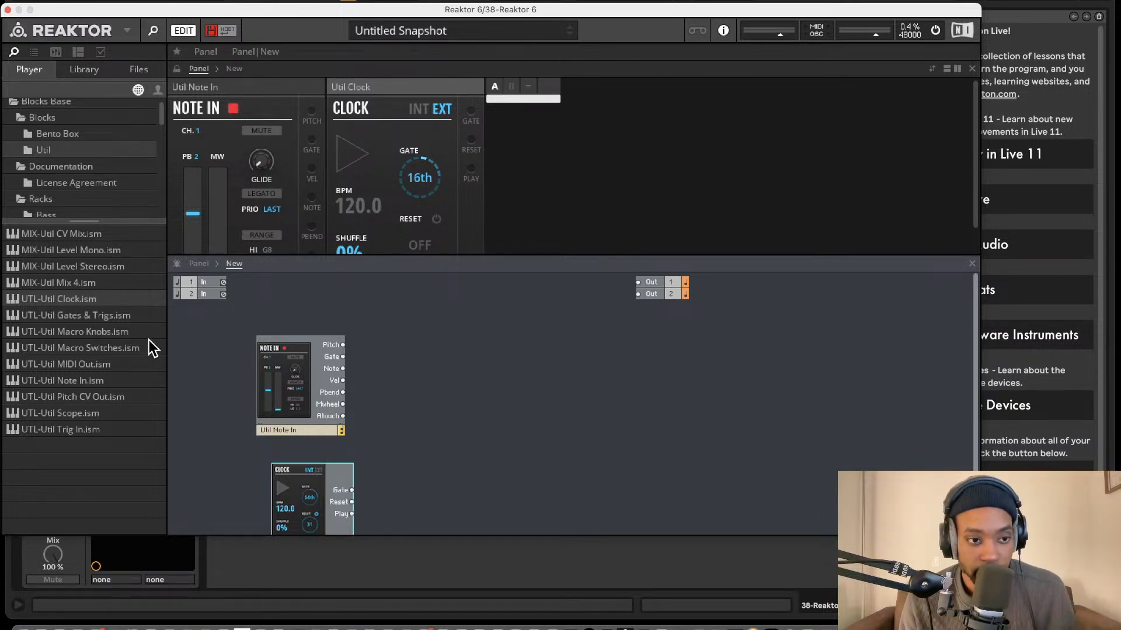
Look through the Blocks Primes library, checking the Boutique and Digilog folders and expanding Documentation and Racks.
scroll(61, 175, down, 5)
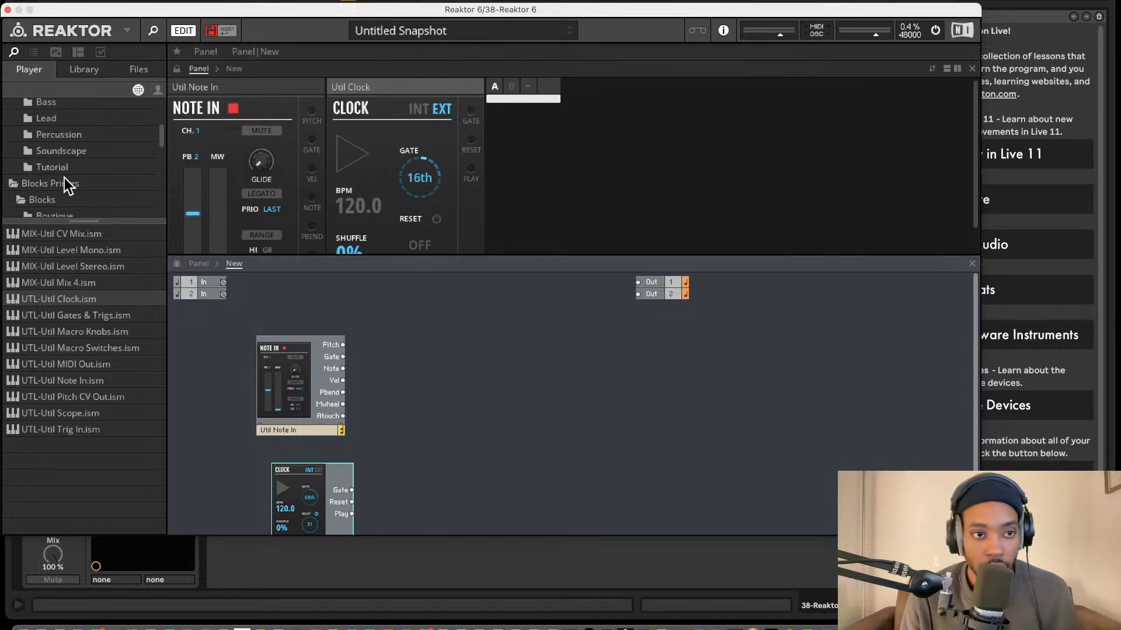
scroll(58, 178, down, 2)
click(35, 112)
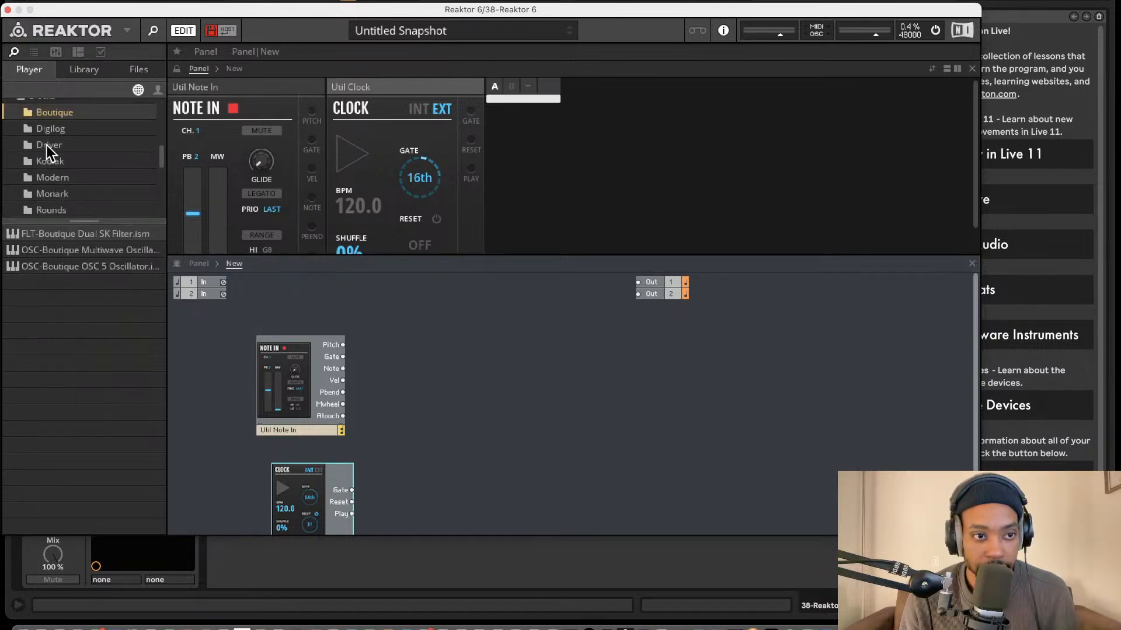
click(49, 126)
scroll(57, 146, down, 2)
scroll(57, 152, down, 2)
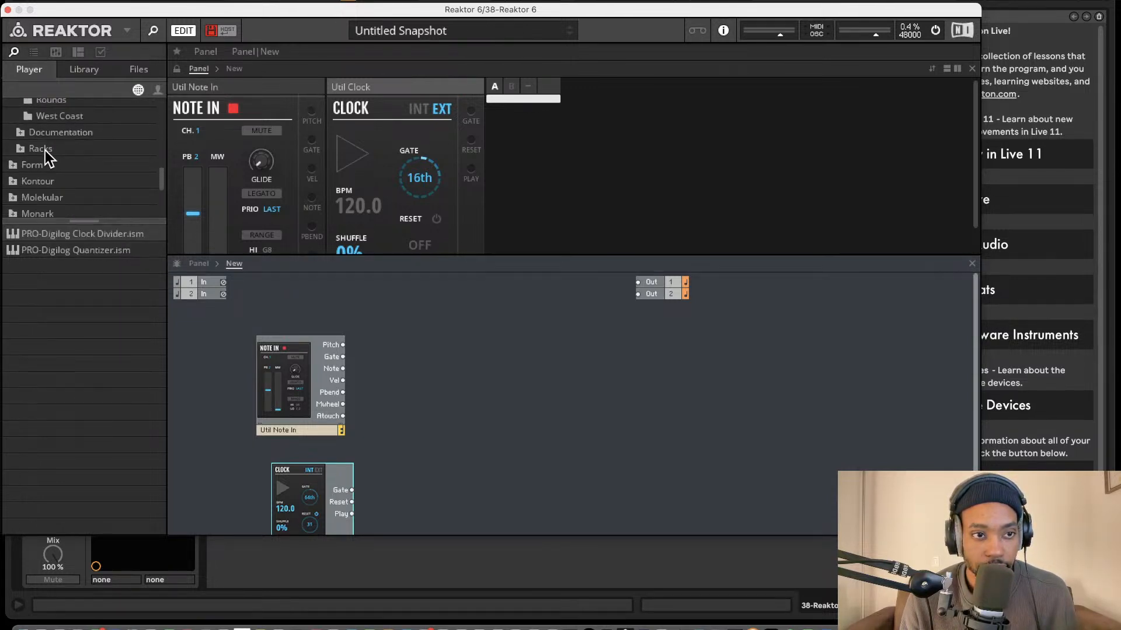
click(20, 135)
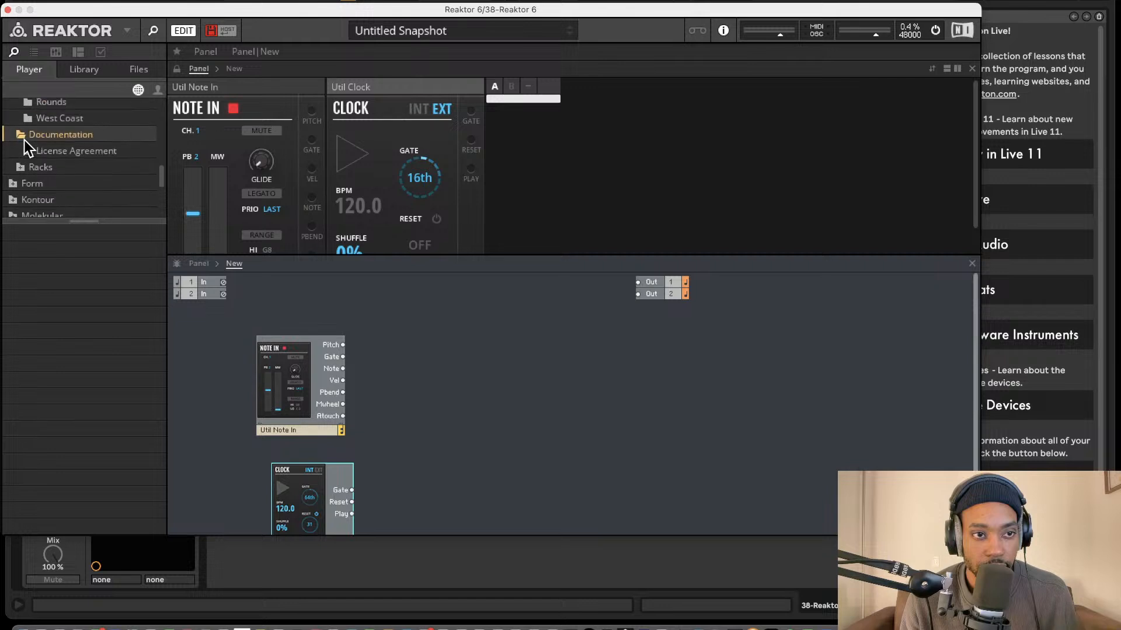
click(23, 166)
scroll(45, 170, up, 5)
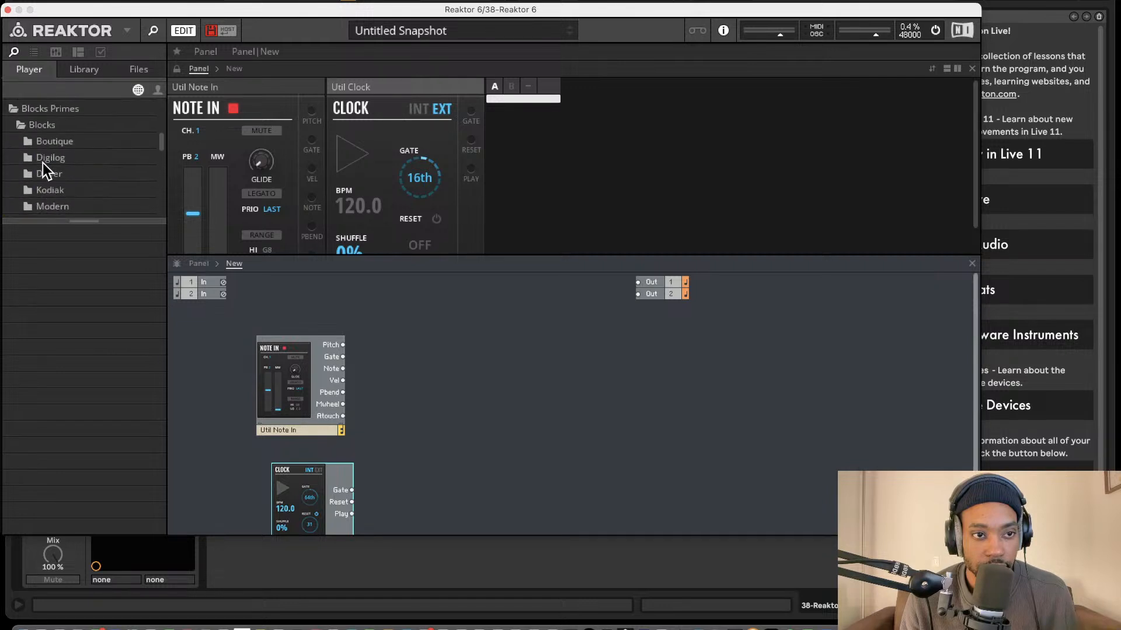
Add the Digilog Quantizer block from Blocks Primes to the structure, beside the Clock.
click(52, 158)
click(55, 142)
click(52, 172)
click(52, 160)
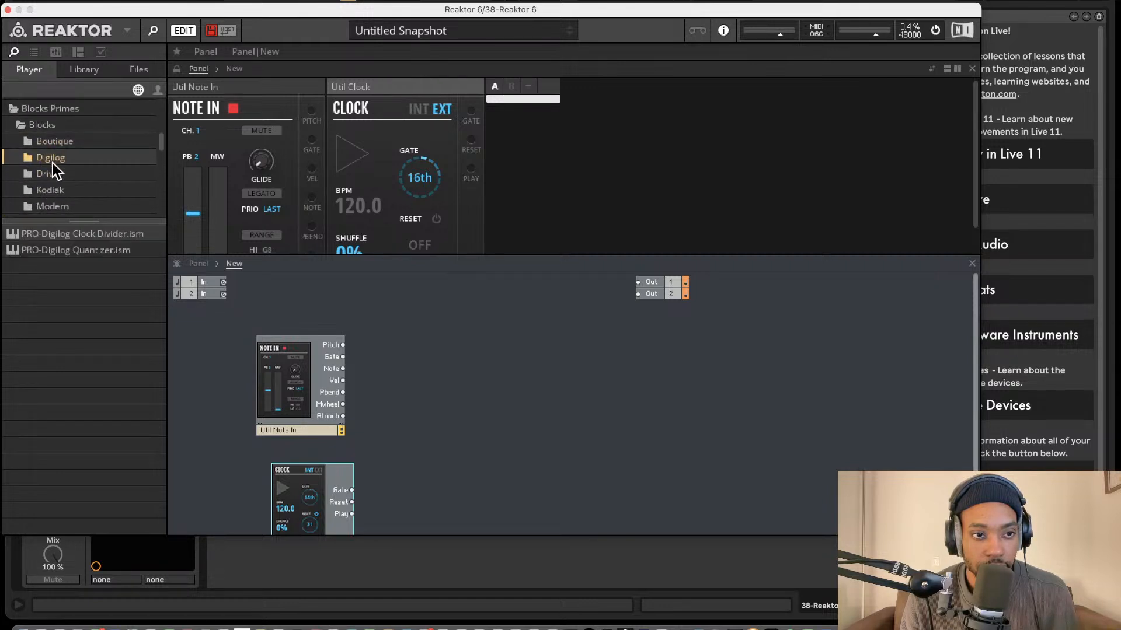
drag(64, 254, 415, 466)
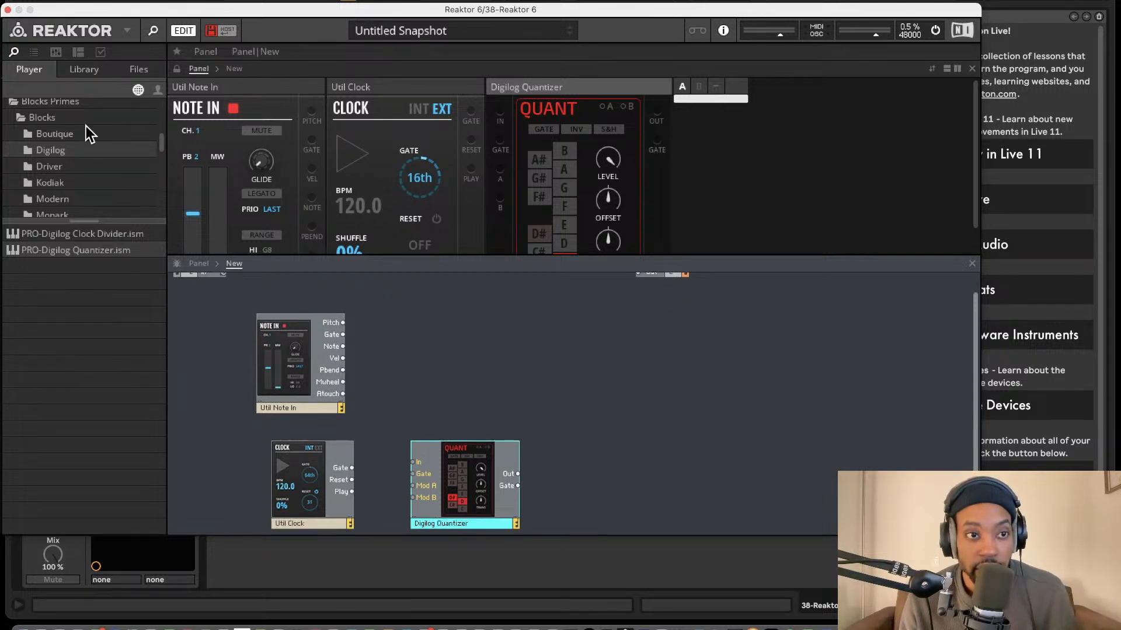
Add the Bento ADSR Envelope beside the Quantizer and the Bento VCA above it, both from the Bento Box folder.
scroll(79, 144, up, 5)
scroll(69, 143, down, 1)
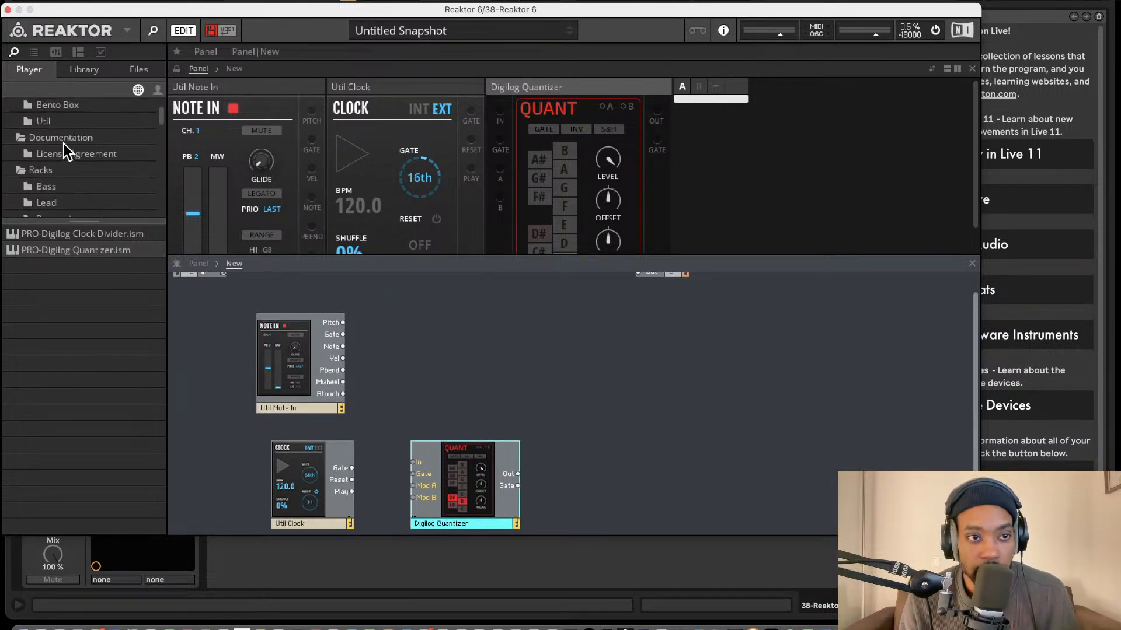
scroll(65, 144, up, 1)
click(61, 141)
drag(104, 298, 607, 451)
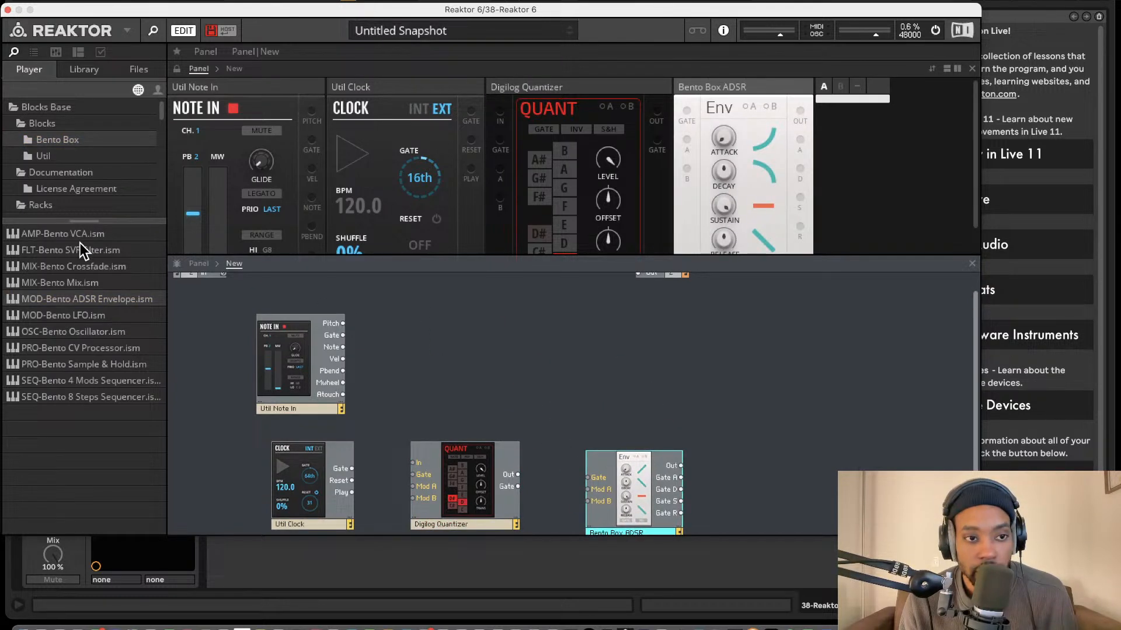
drag(76, 234, 634, 360)
scroll(842, 360, up, 1)
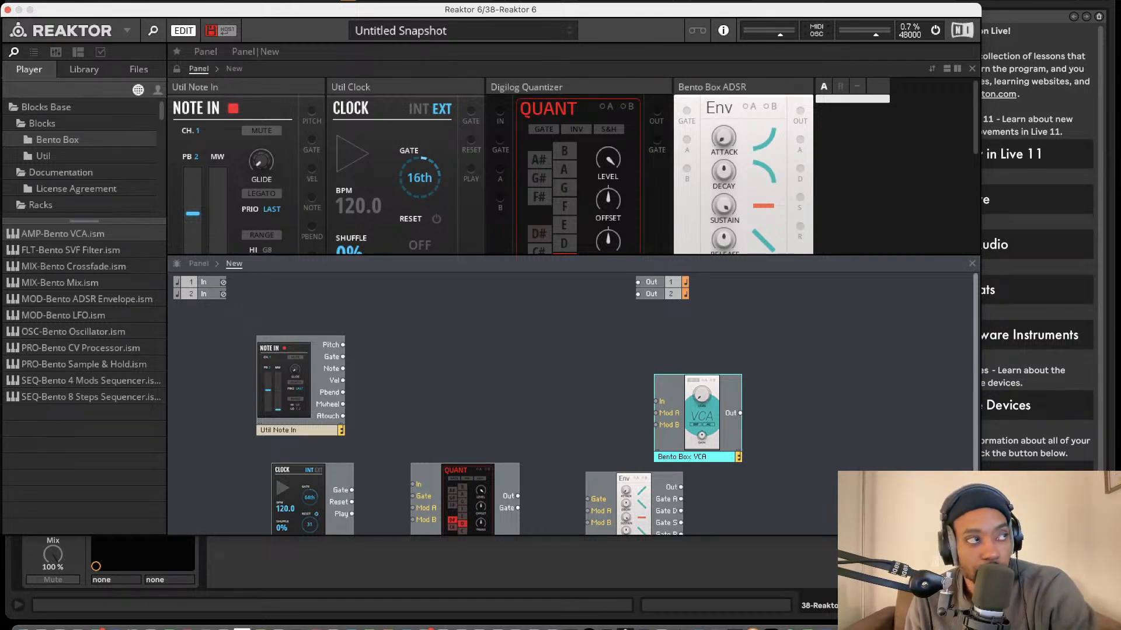
scroll(439, 347, down, 1)
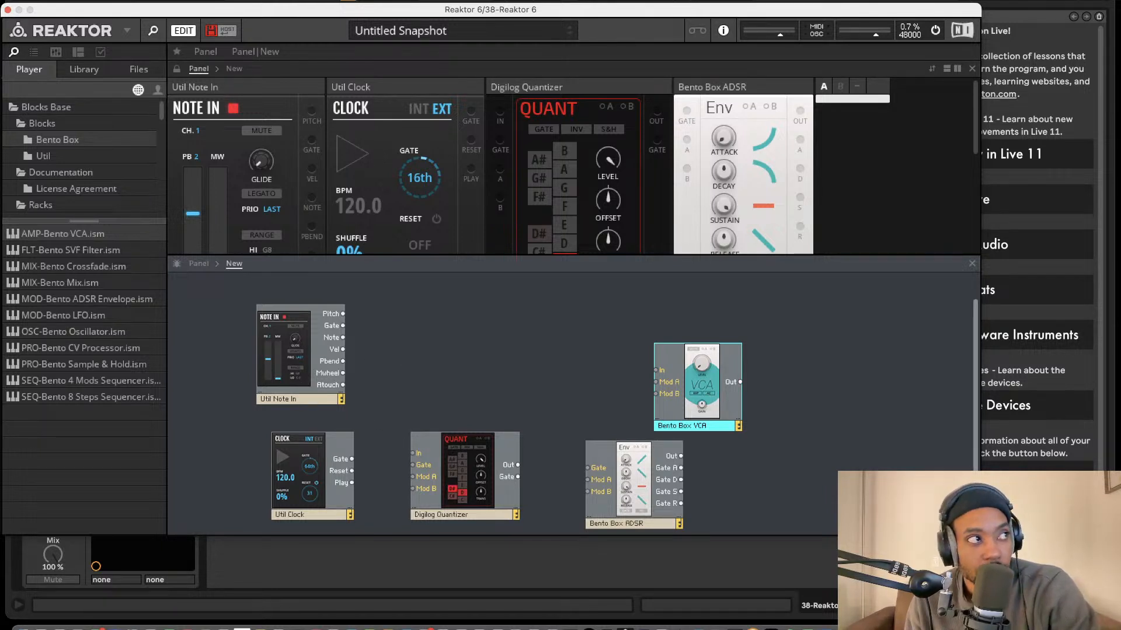
scroll(341, 435, up, 1)
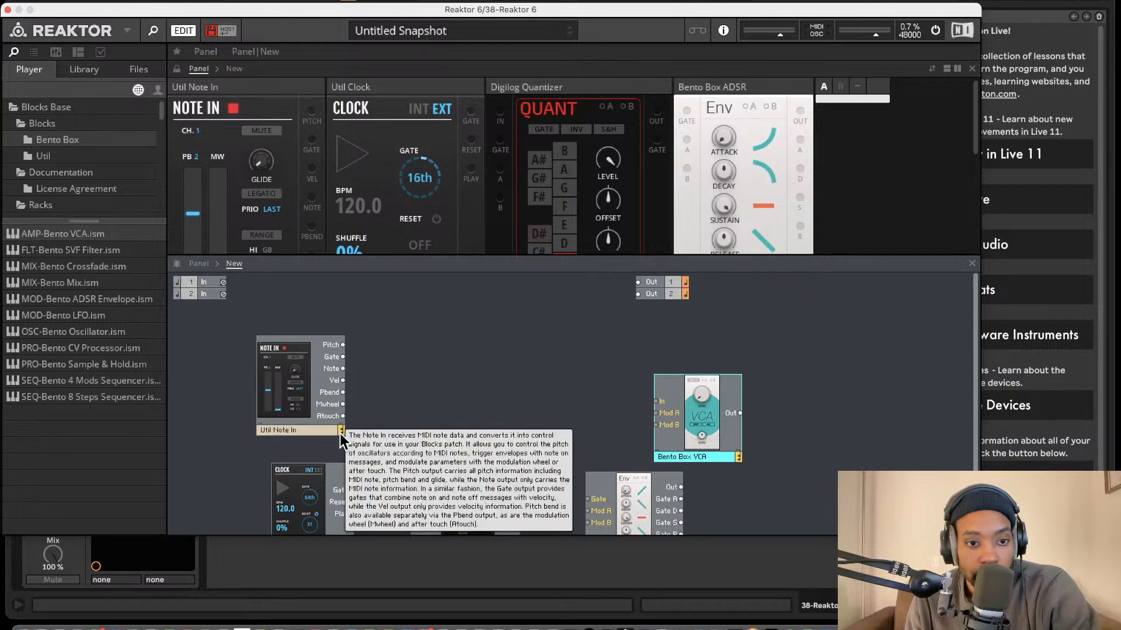
drag(342, 344, 299, 446)
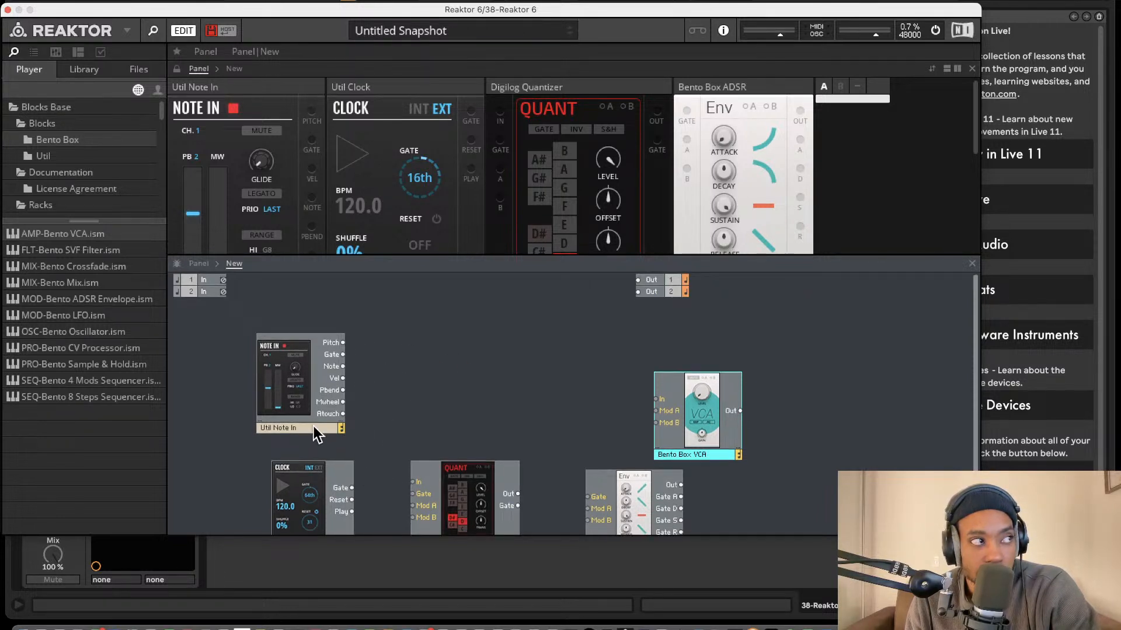
scroll(314, 426, down, 1)
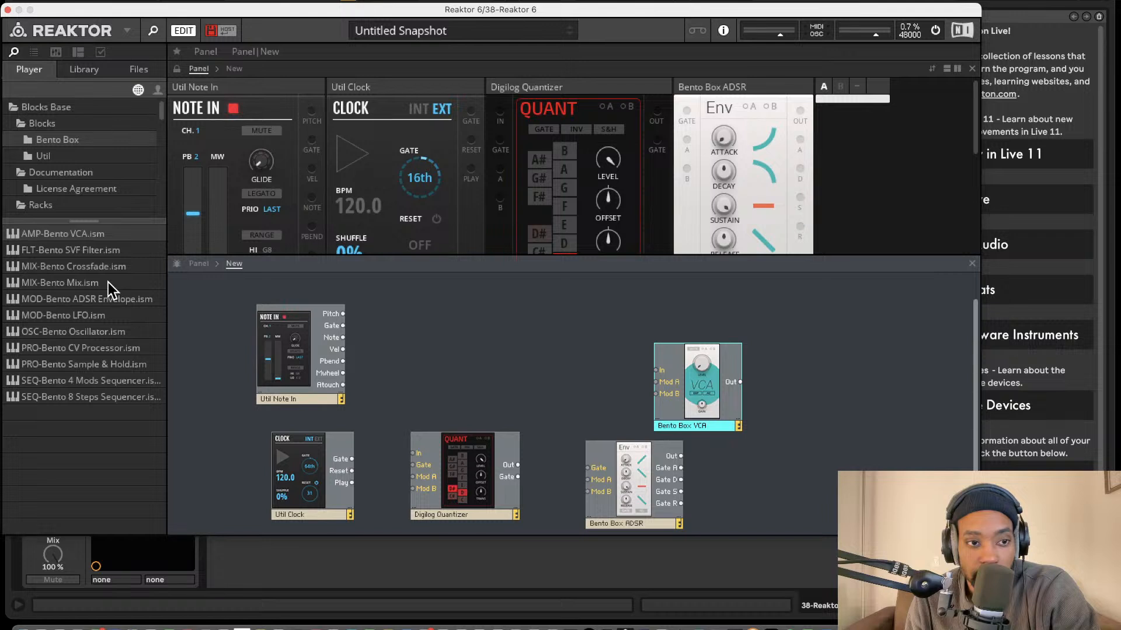
Add the Bento 8 Steps Sequencer between the Clock and the Quantizer, and reposition the Clock, Note In and Quantizer around it.
drag(83, 400, 175, 444)
scroll(261, 408, down, 1)
scroll(305, 407, up, 2)
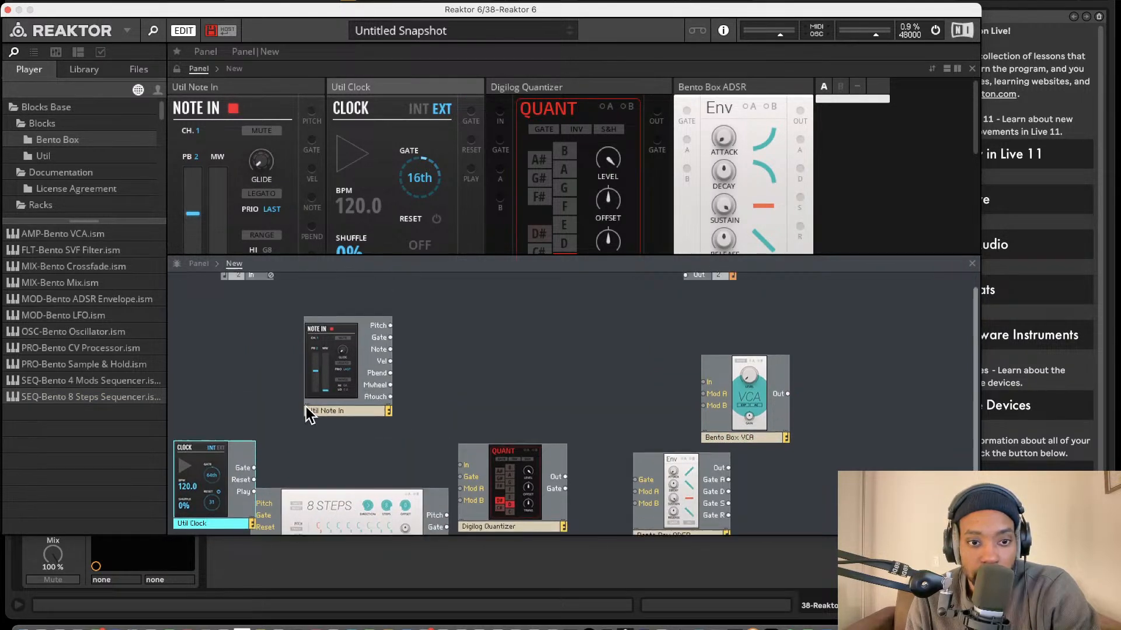
drag(328, 381, 224, 372)
drag(505, 506, 512, 478)
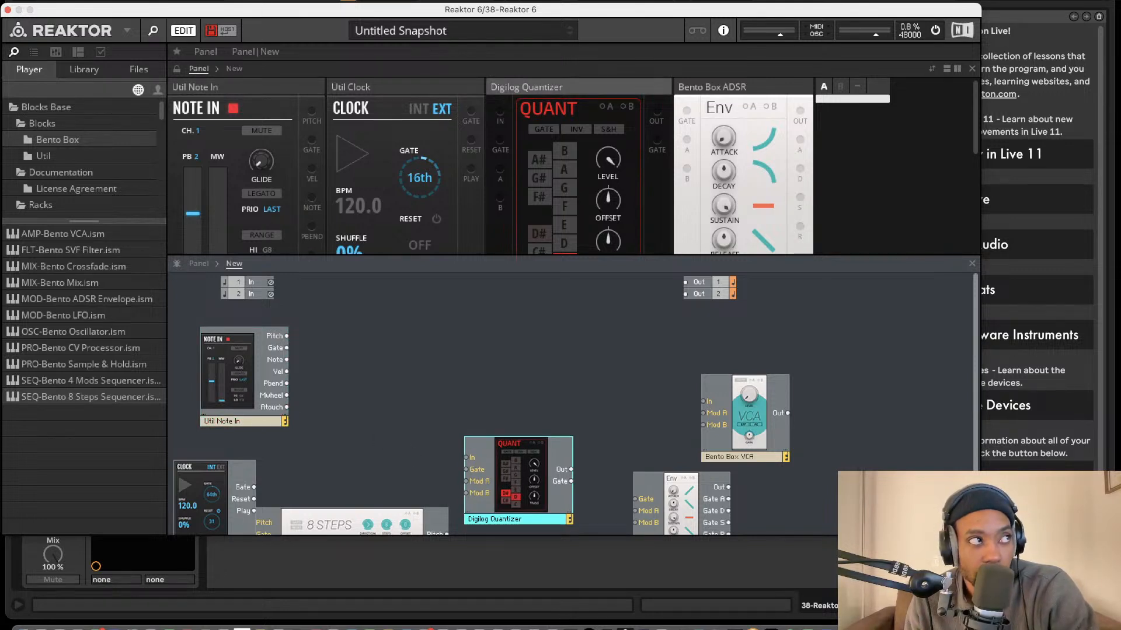
Add the Bento Oscillator beside Note In, wiring Note In Pitch to its Pitch input and its Out to the Quantizer's In.
click(69, 156)
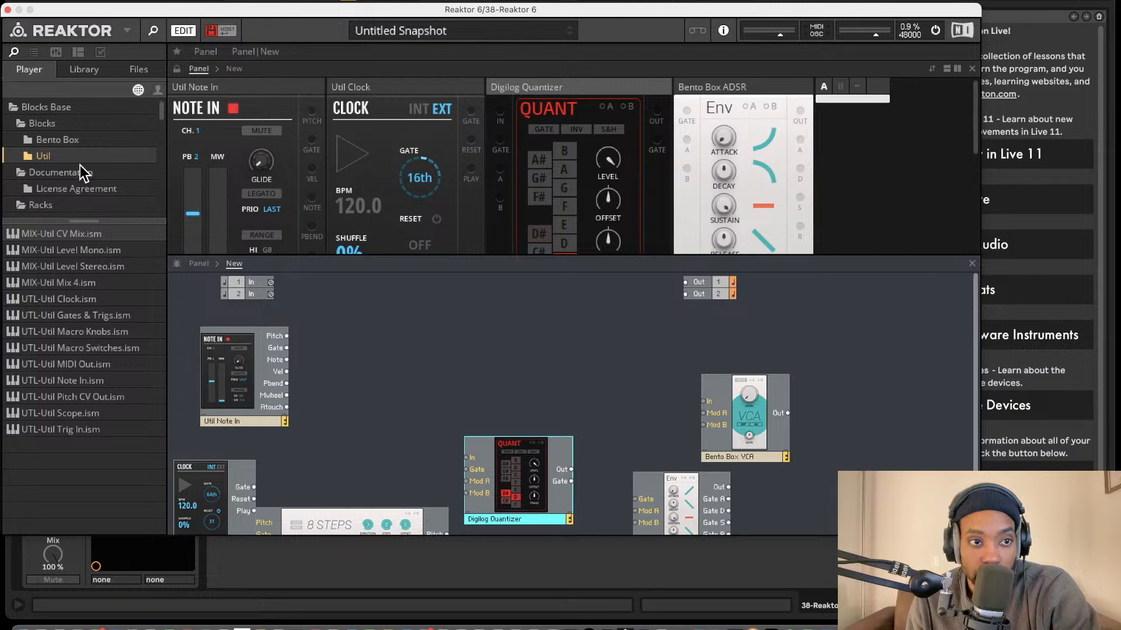
click(79, 141)
drag(117, 331, 387, 373)
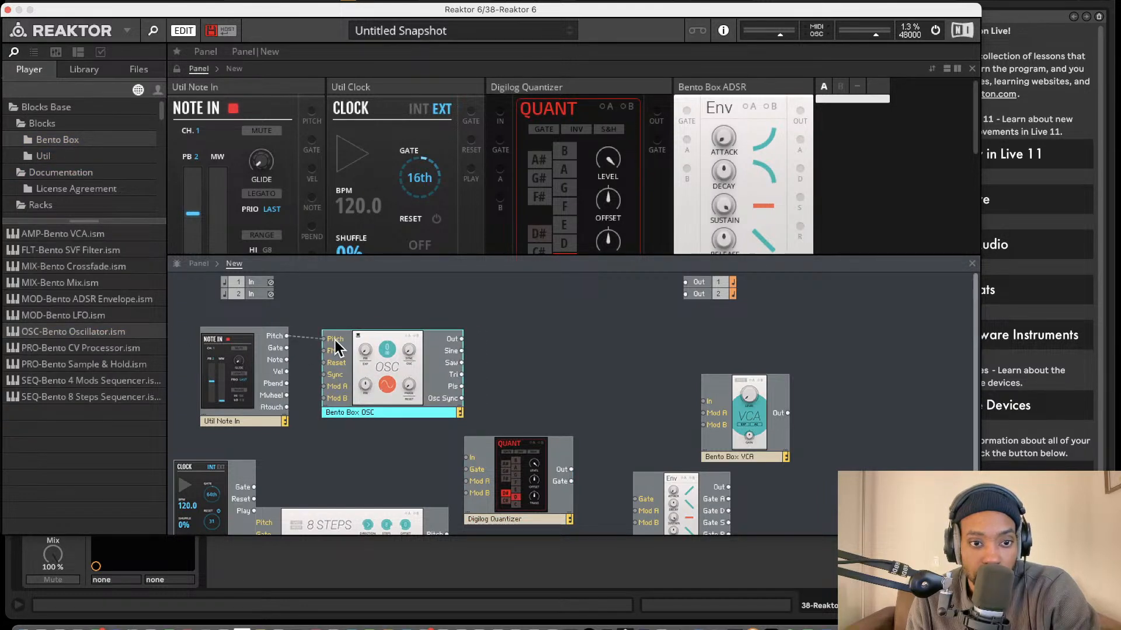
drag(335, 341, 334, 341)
drag(452, 336, 469, 459)
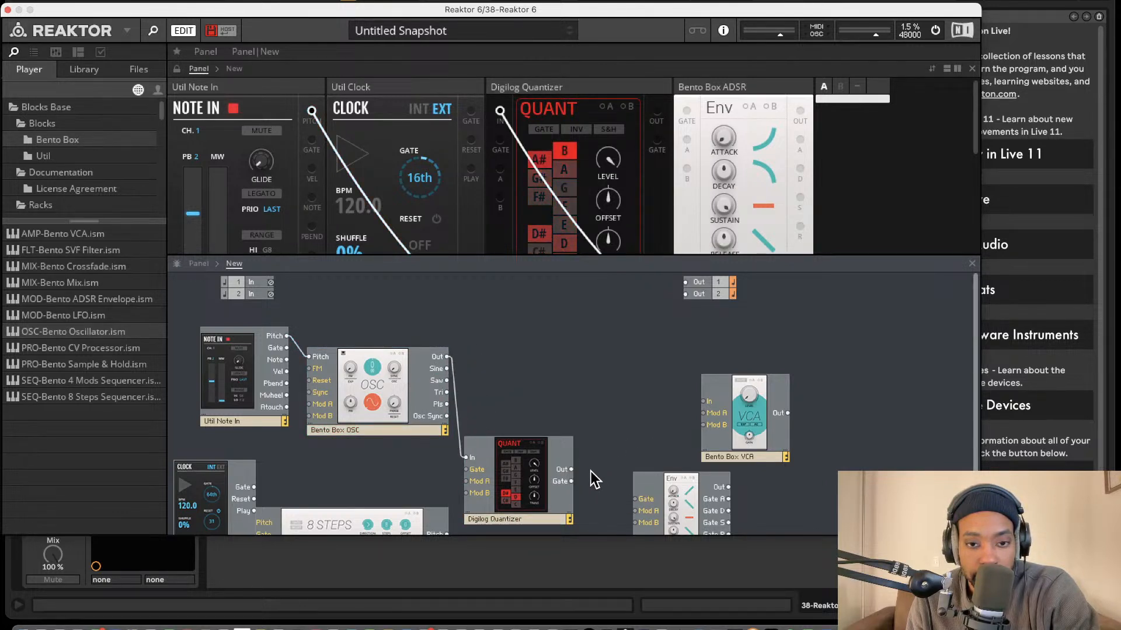
Wire Note In Gate to the ADSR Gate, ADSR Out to VCA Mod A, and VCA Out to ensemble outputs 1 and 2.
drag(635, 499, 287, 348)
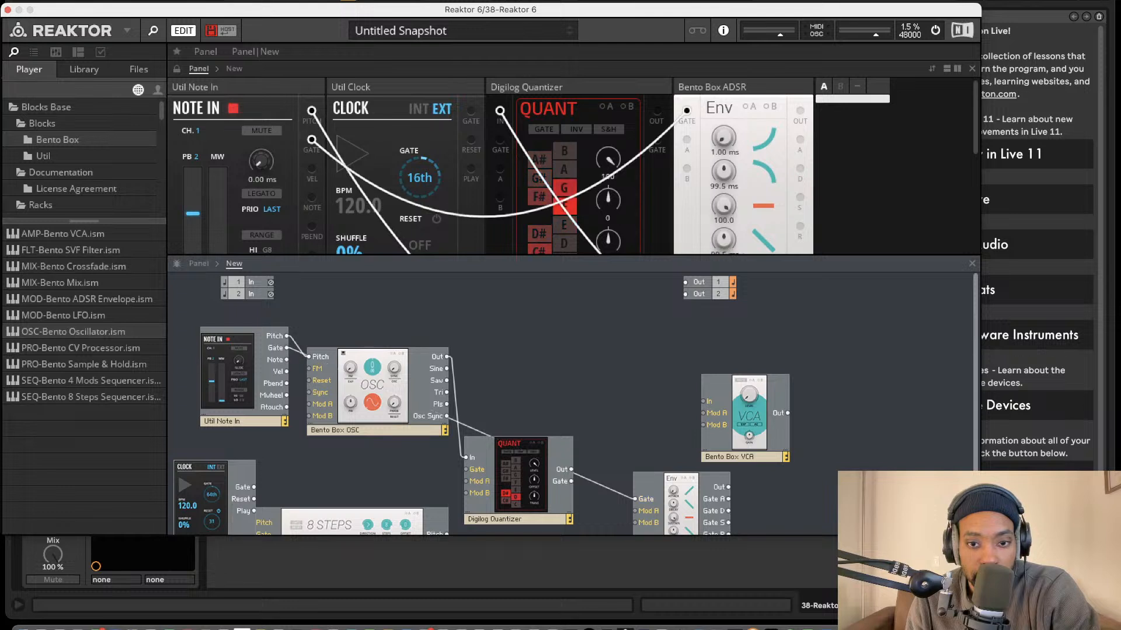
drag(728, 487, 704, 414)
drag(787, 413, 686, 294)
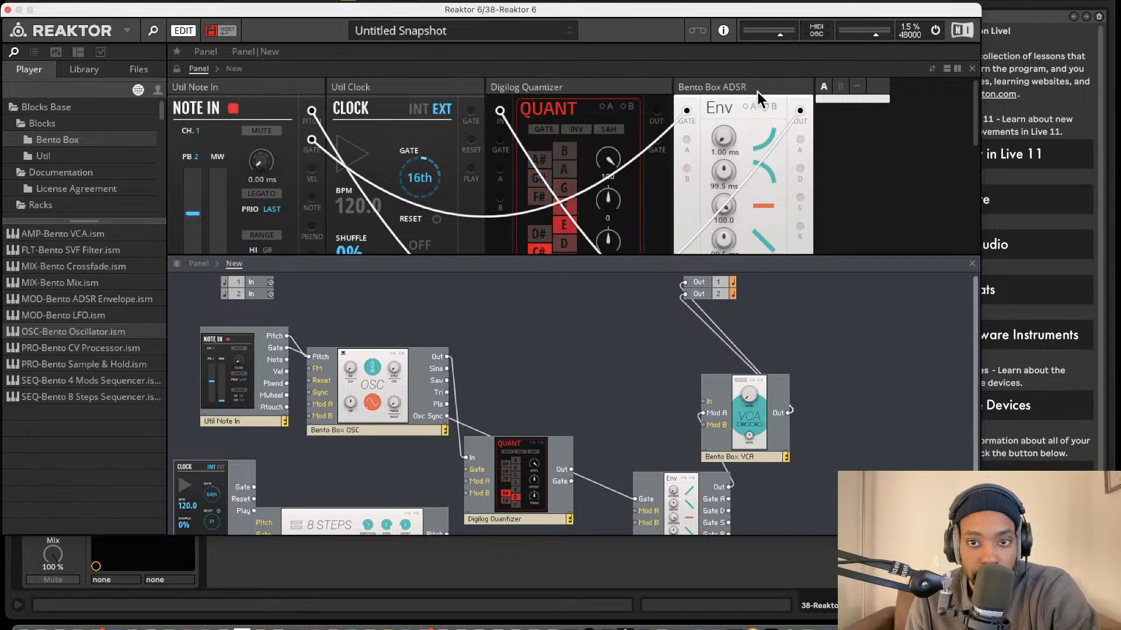
Set the Util Clock to INT mode, enlarge the window, and arrange the Clock and 8 Steps side by side in the structure.
click(418, 110)
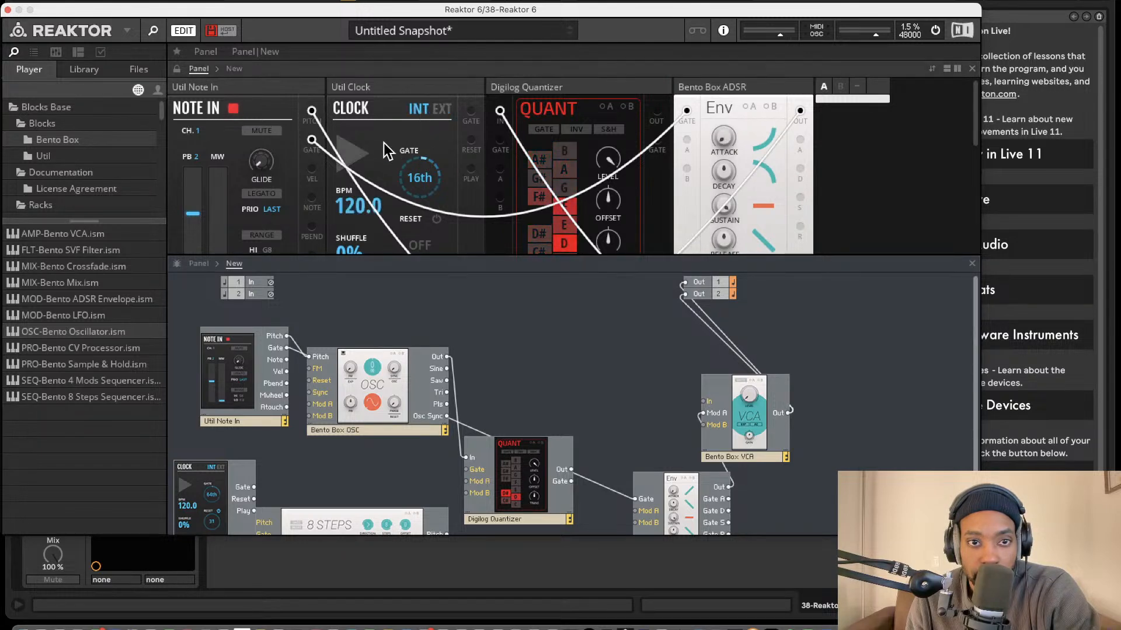
scroll(387, 151, down, 5)
scroll(317, 473, down, 3)
drag(340, 454, 378, 452)
drag(229, 429, 229, 464)
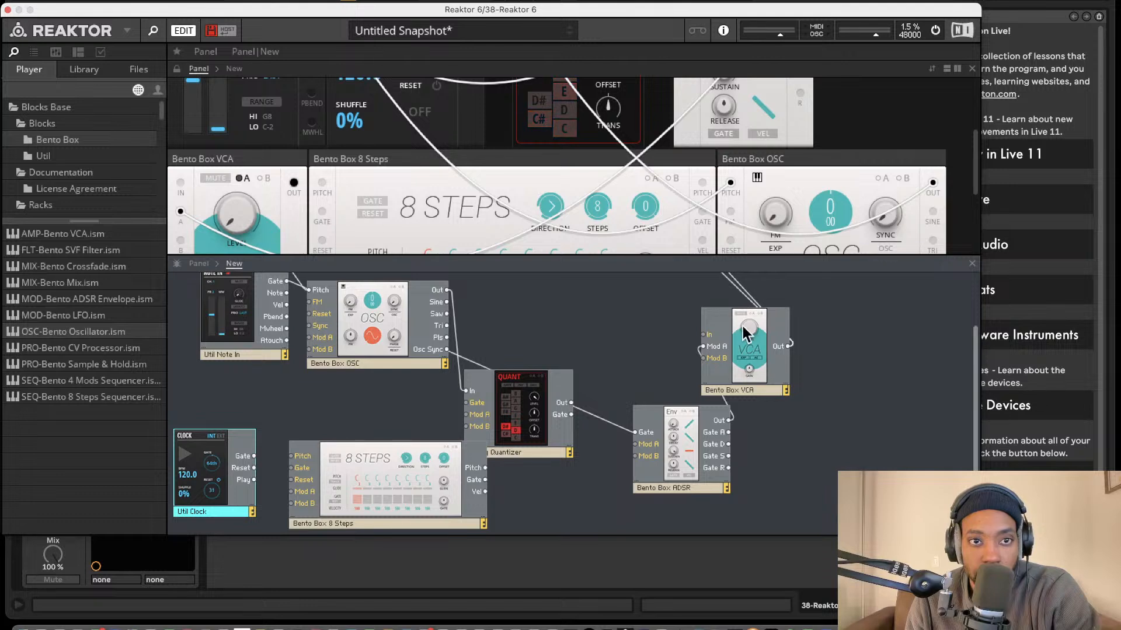
drag(980, 534, 1082, 585)
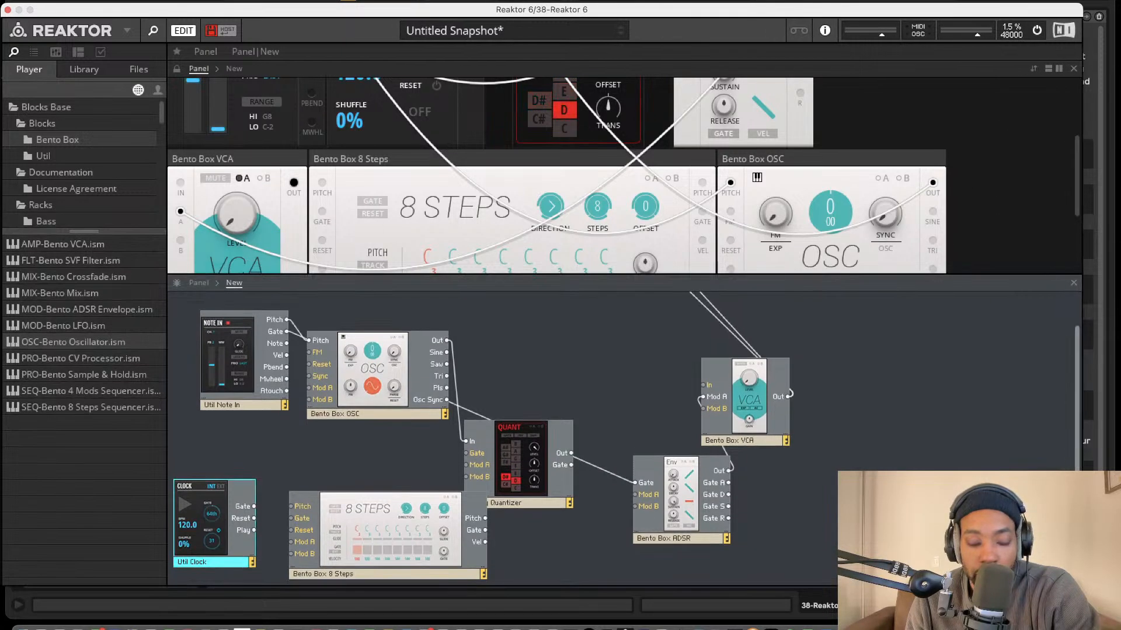
drag(383, 507, 365, 481)
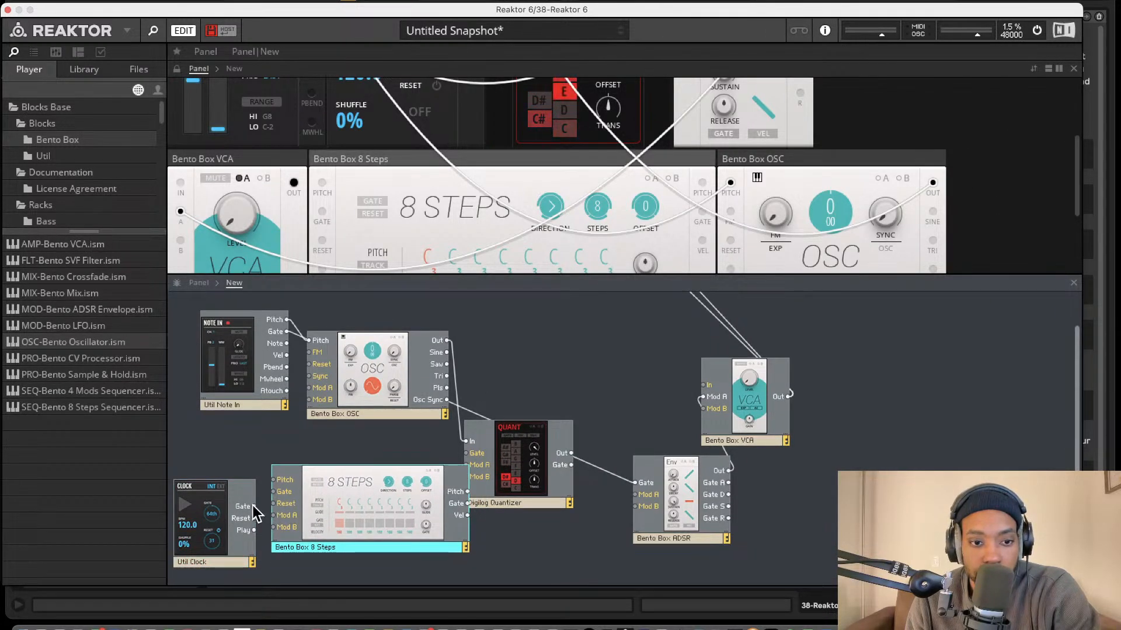
Connect Clock Gate and Reset and Note In Pitch to the matching 8 Steps inputs, and 8 Steps Pitch to the repositioned OSC's Pitch.
drag(255, 506, 287, 321)
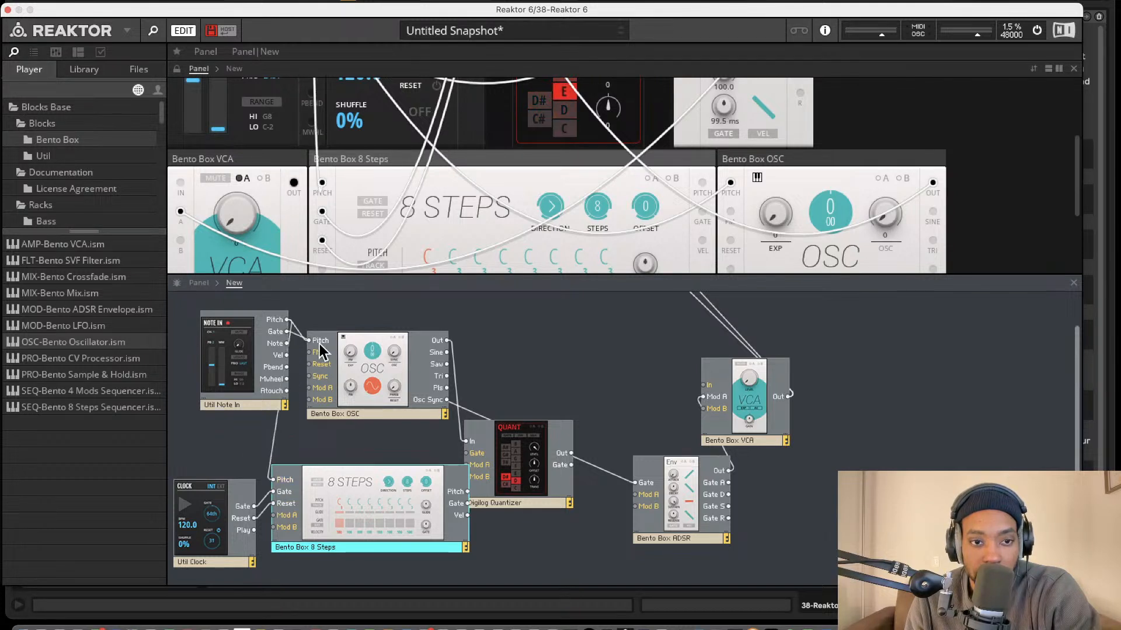
drag(404, 350, 573, 333)
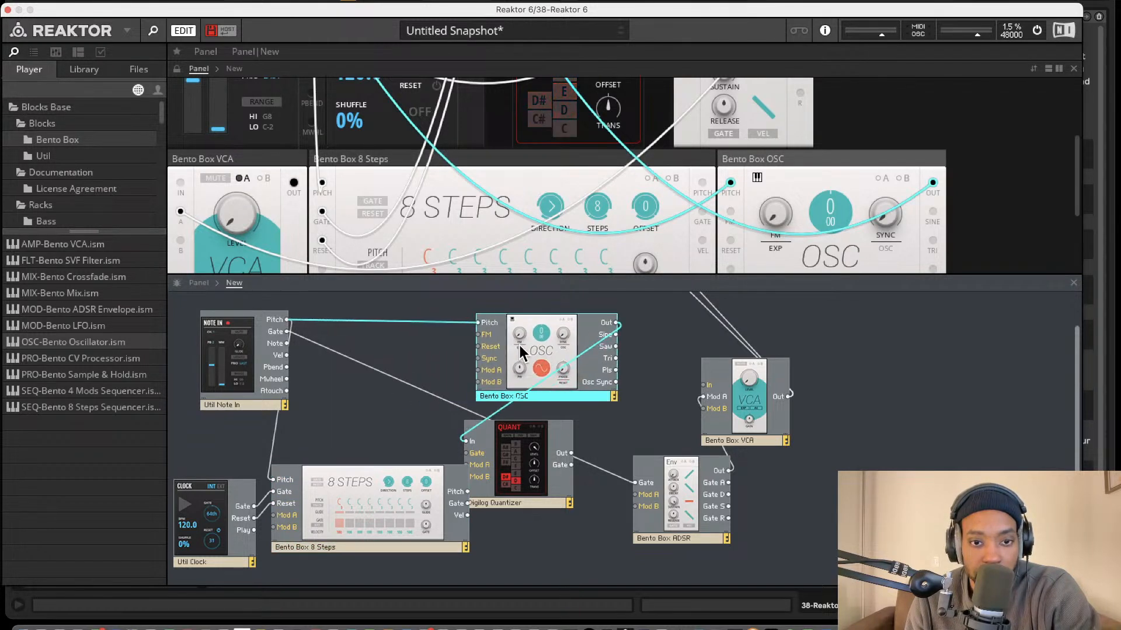
drag(477, 323, 467, 492)
Spread the 8 Steps, Quantizer, ADSR and VCA blocks apart in the structure and connect the Quantizer's Out to the VCA's In.
drag(429, 495, 436, 551)
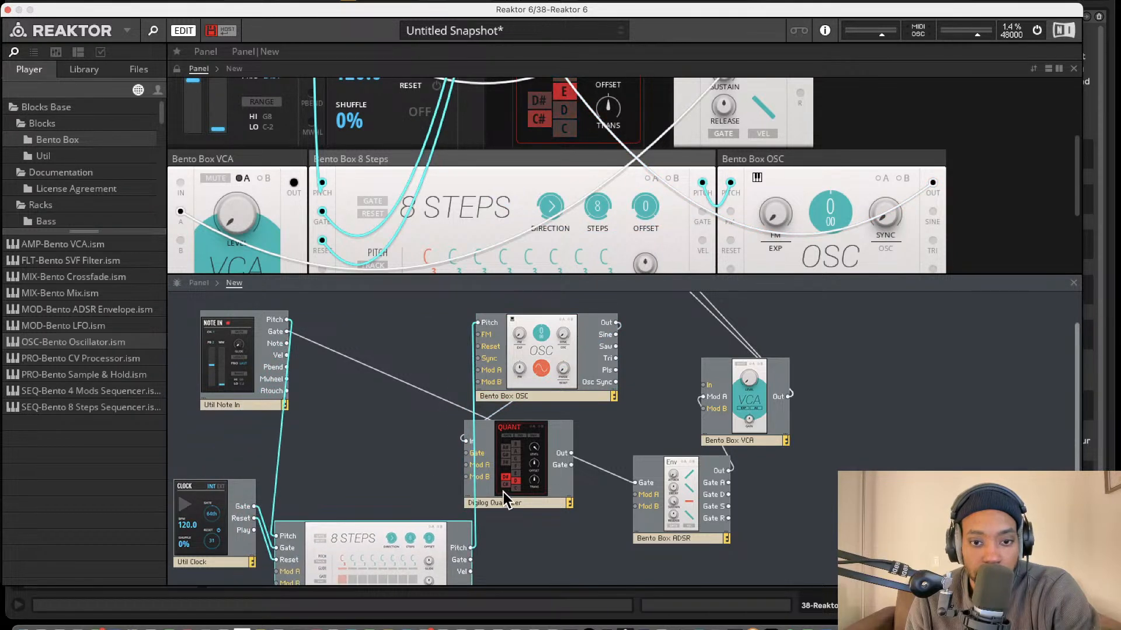
drag(503, 492, 562, 520)
drag(677, 513, 715, 528)
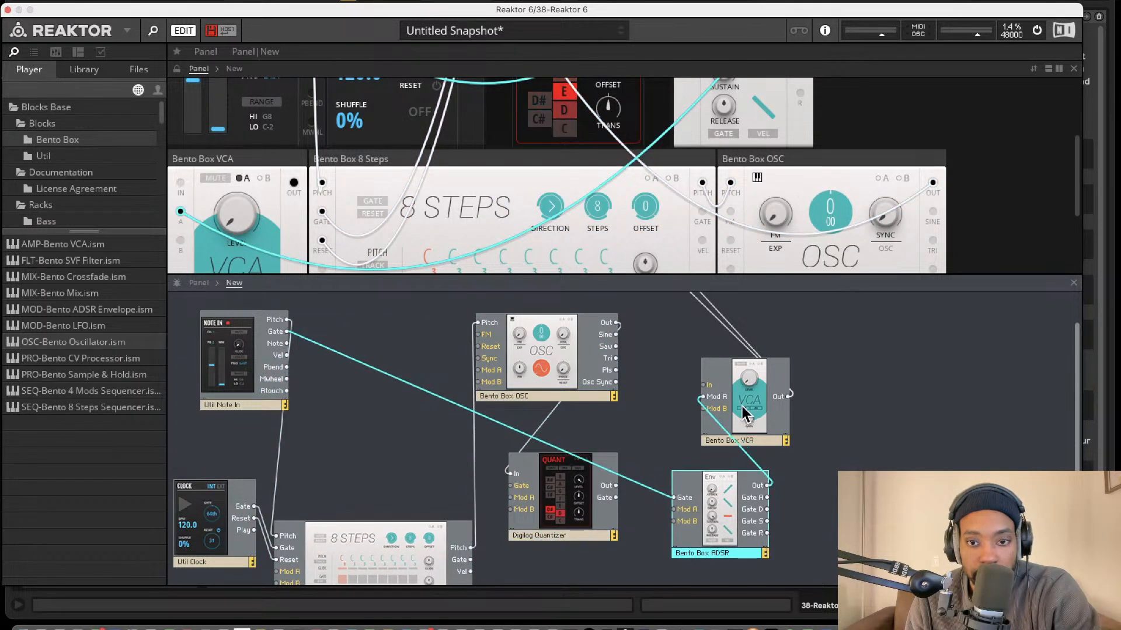
drag(751, 414, 802, 408)
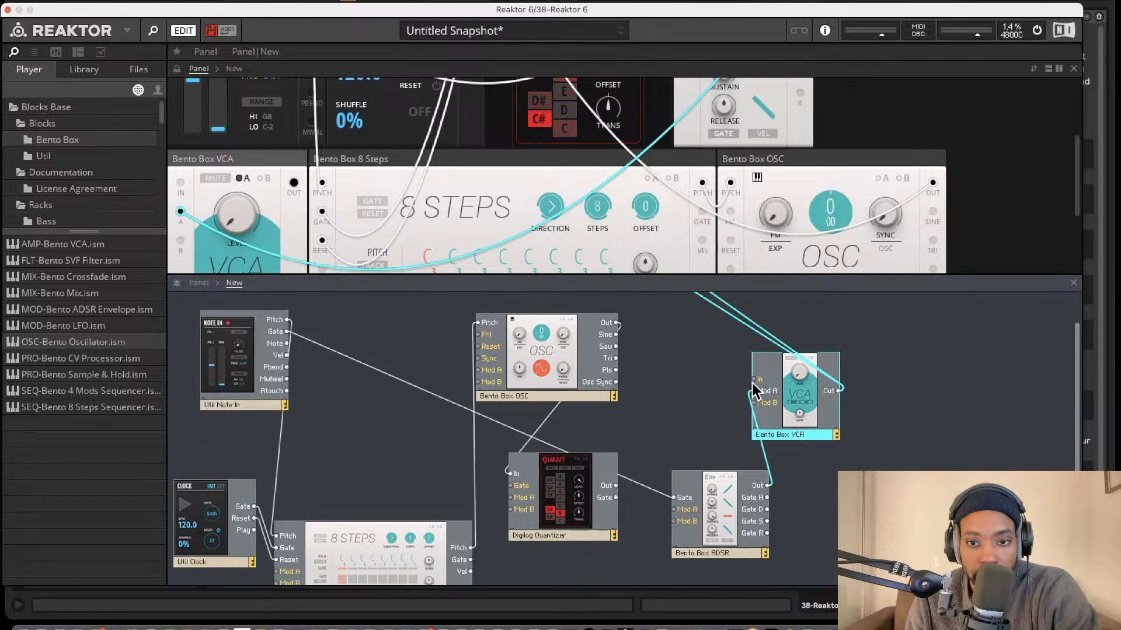
drag(752, 380, 615, 485)
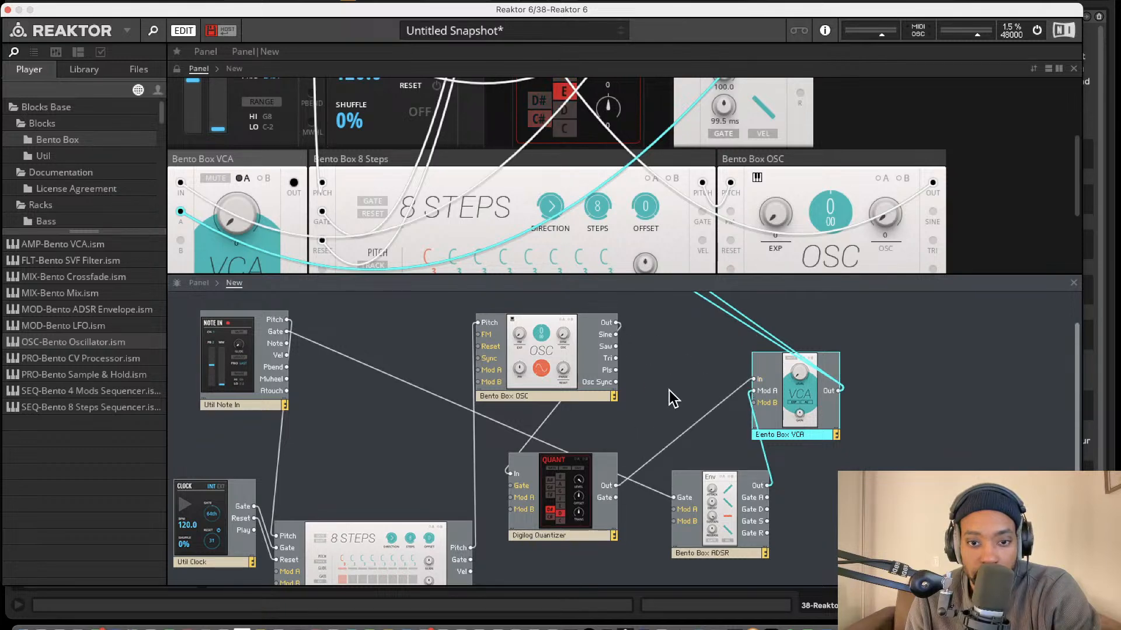
Start the Util Clock and adjust the modulation A amount on the Bento Box VCA's Level.
scroll(669, 391, up, 2)
scroll(661, 199, up, 5)
click(352, 153)
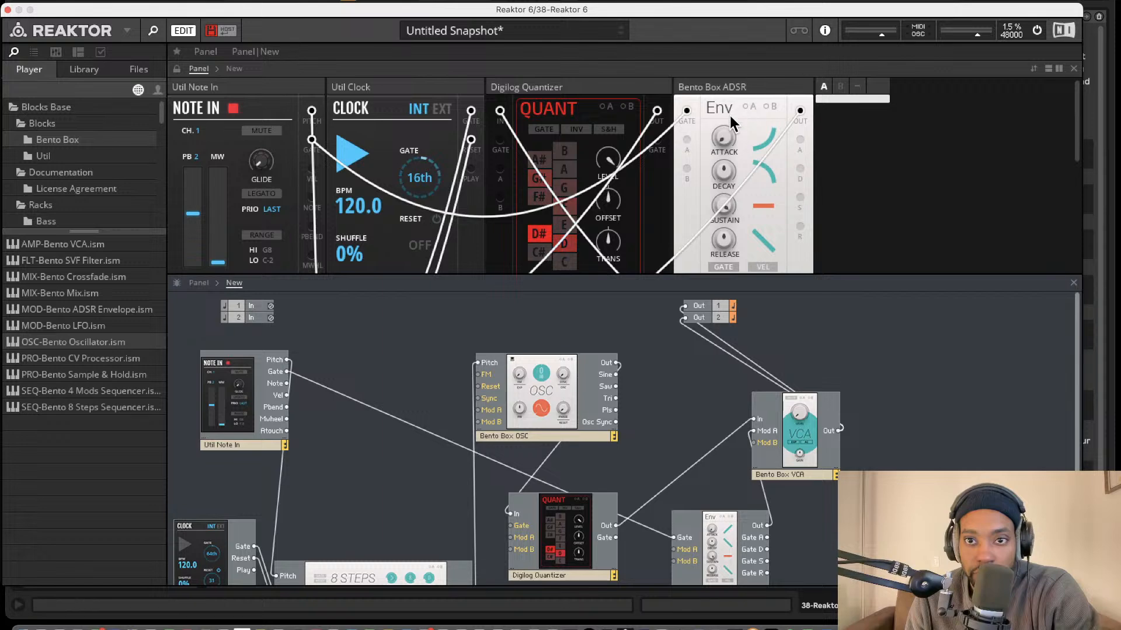
scroll(301, 220, down, 5)
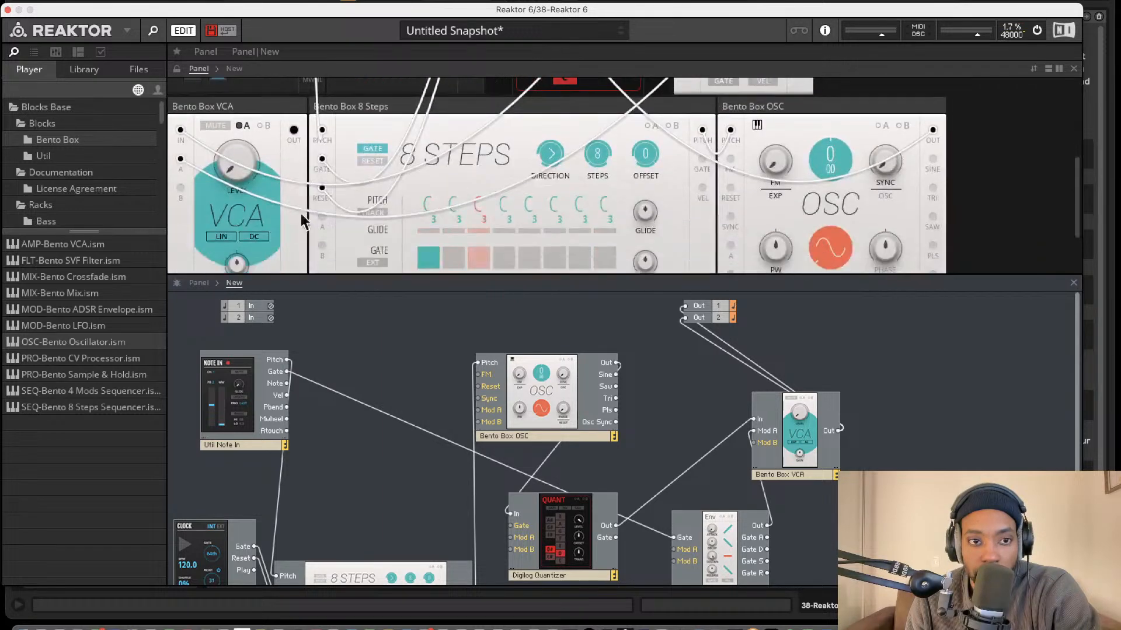
drag(236, 172, 224, 207)
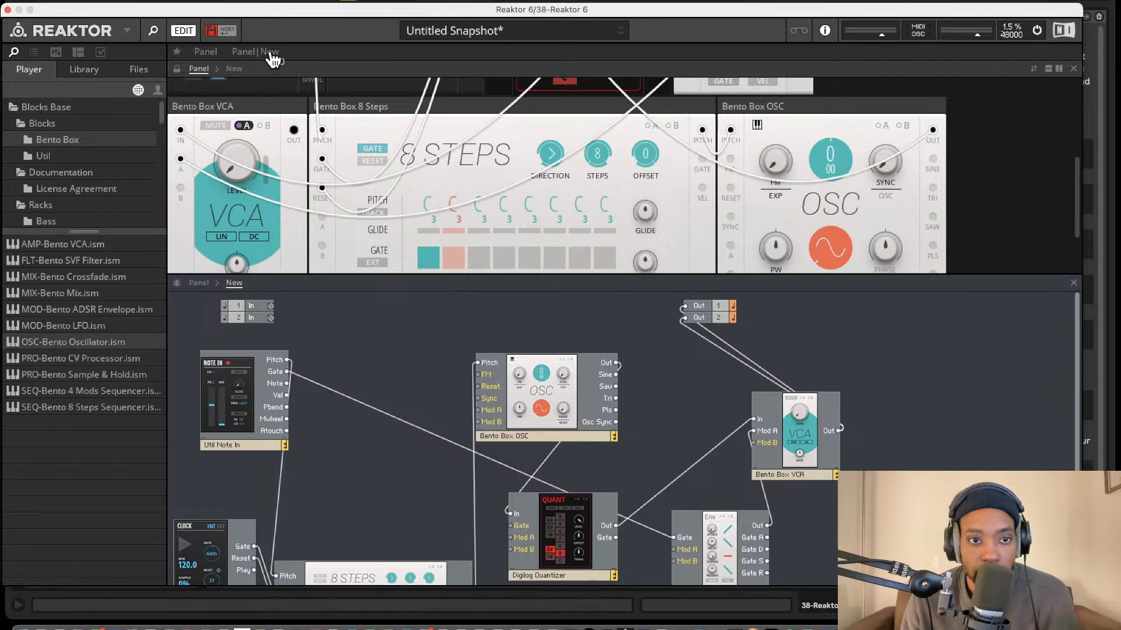
Rearrange the panel so the Bento Box VCA follows the OSC and the OSC sits between the Clock and the Quantizer.
drag(266, 102, 1016, 140)
scroll(613, 139, up, 5)
scroll(622, 141, down, 5)
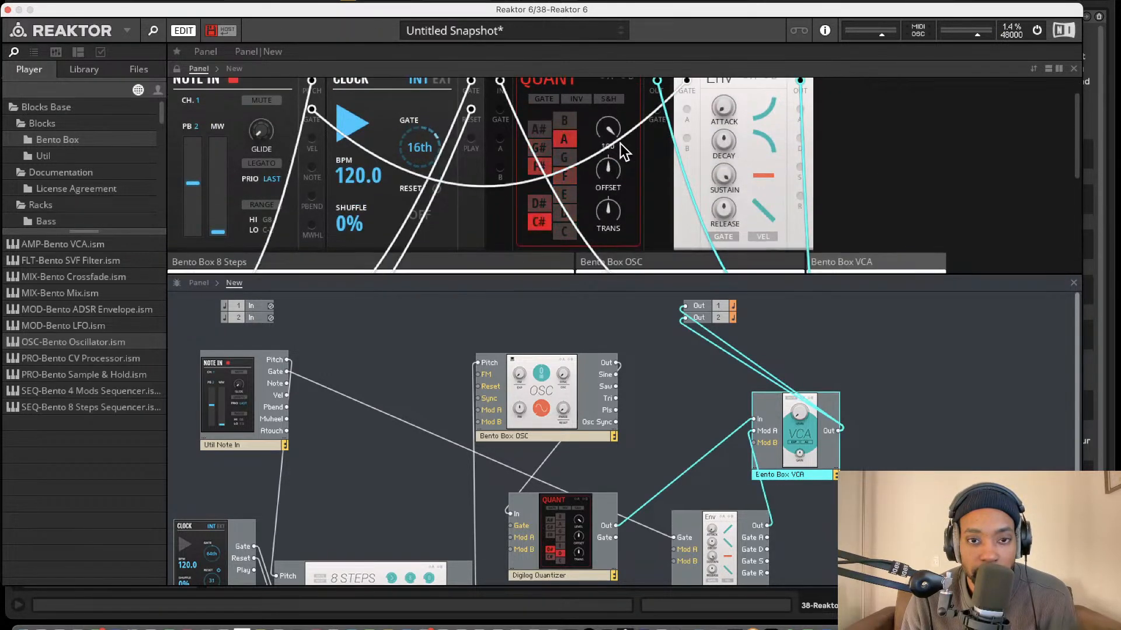
drag(653, 165, 584, 83)
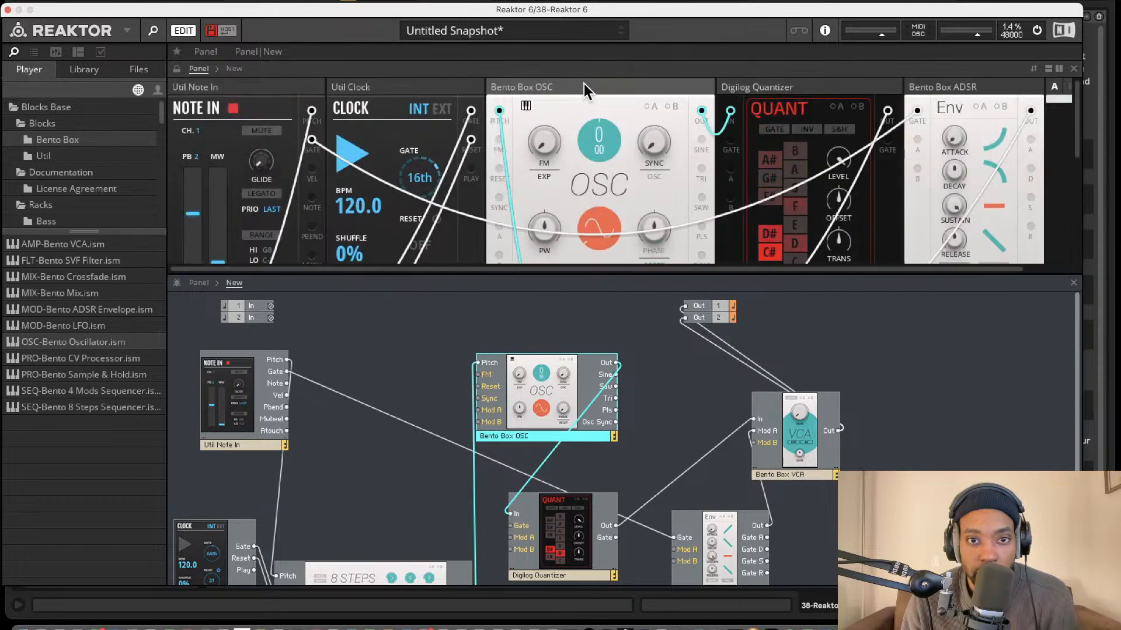
Reorder the panel's top row so Note In and the Clock come first, followed by 8 Steps and the OSC.
scroll(580, 126, down, 3)
scroll(566, 130, up, 3)
scroll(560, 132, down, 5)
scroll(476, 146, up, 4)
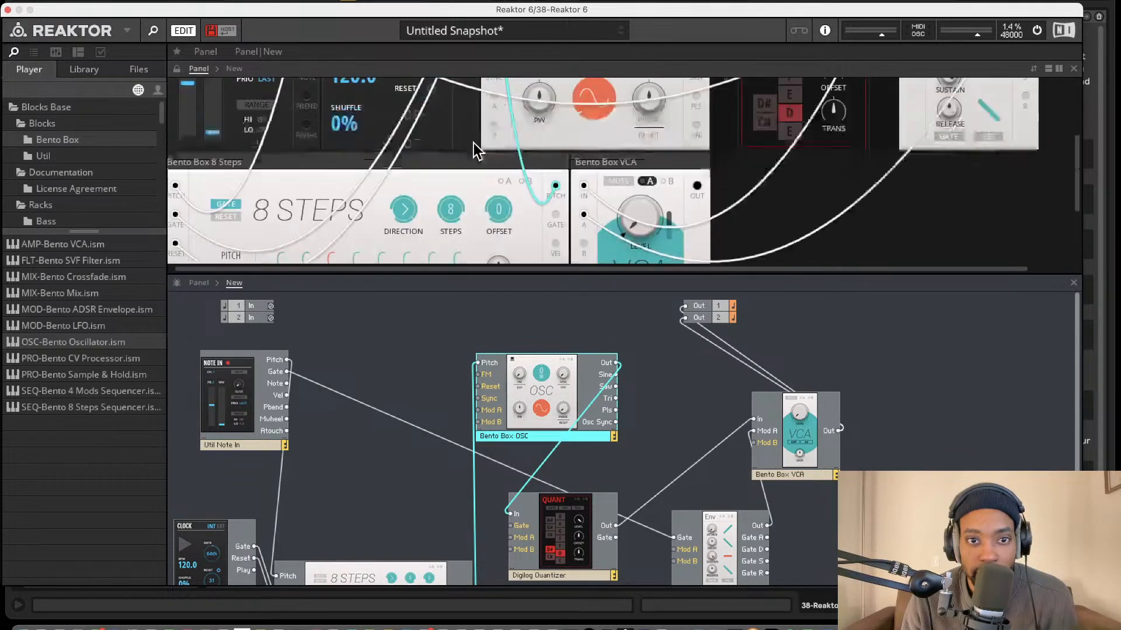
drag(444, 210, 466, 59)
scroll(481, 81, up, 4)
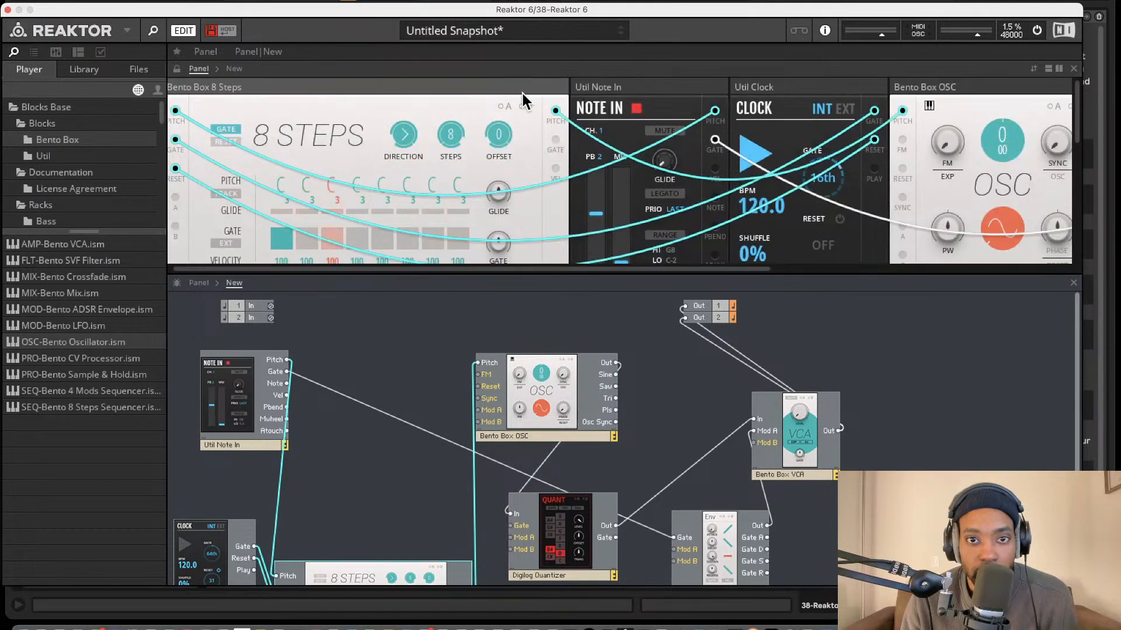
drag(642, 89, 252, 72)
drag(747, 87, 420, 88)
scroll(560, 122, down, 5)
scroll(586, 125, up, 5)
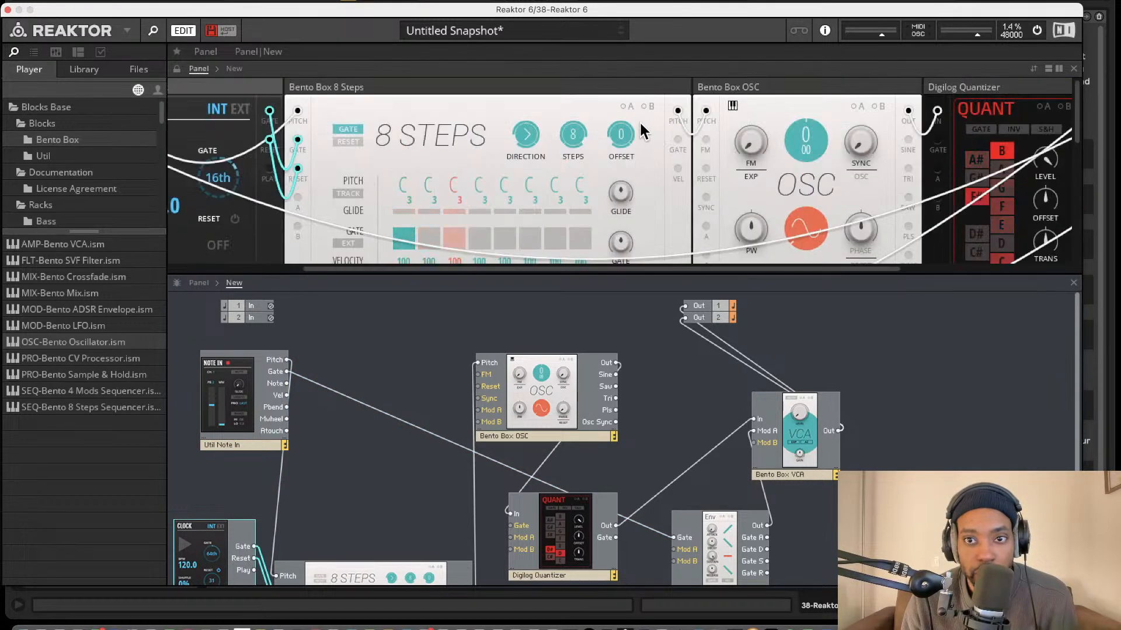
scroll(630, 126, down, 2)
scroll(641, 126, up, 2)
scroll(680, 127, left, 3)
scroll(679, 126, down, 3)
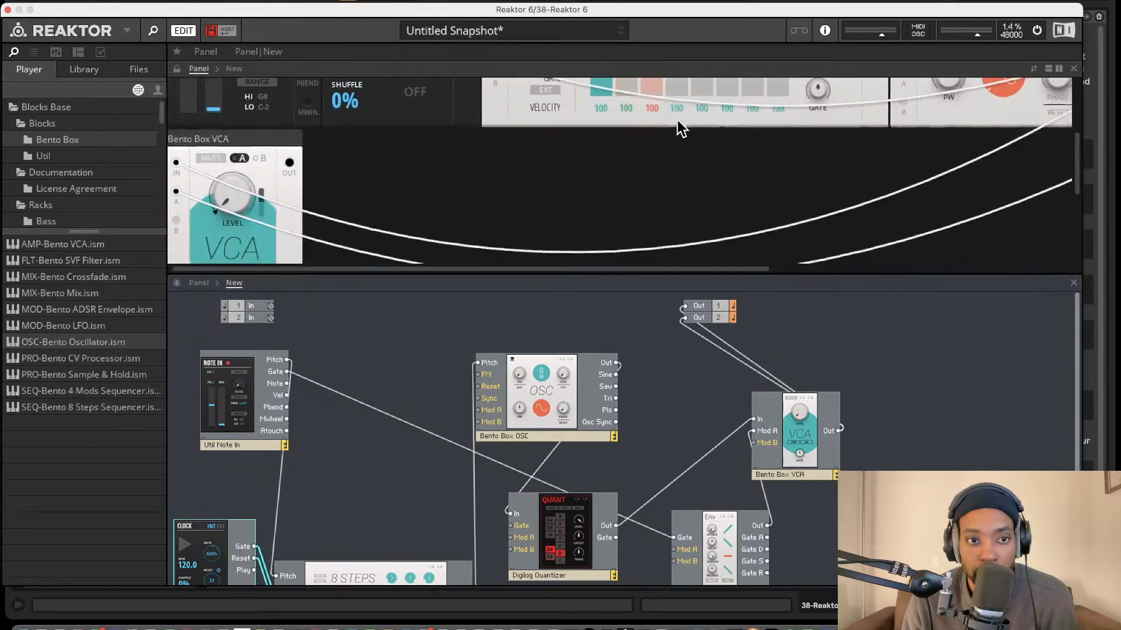
scroll(671, 125, up, 3)
scroll(642, 123, down, 3)
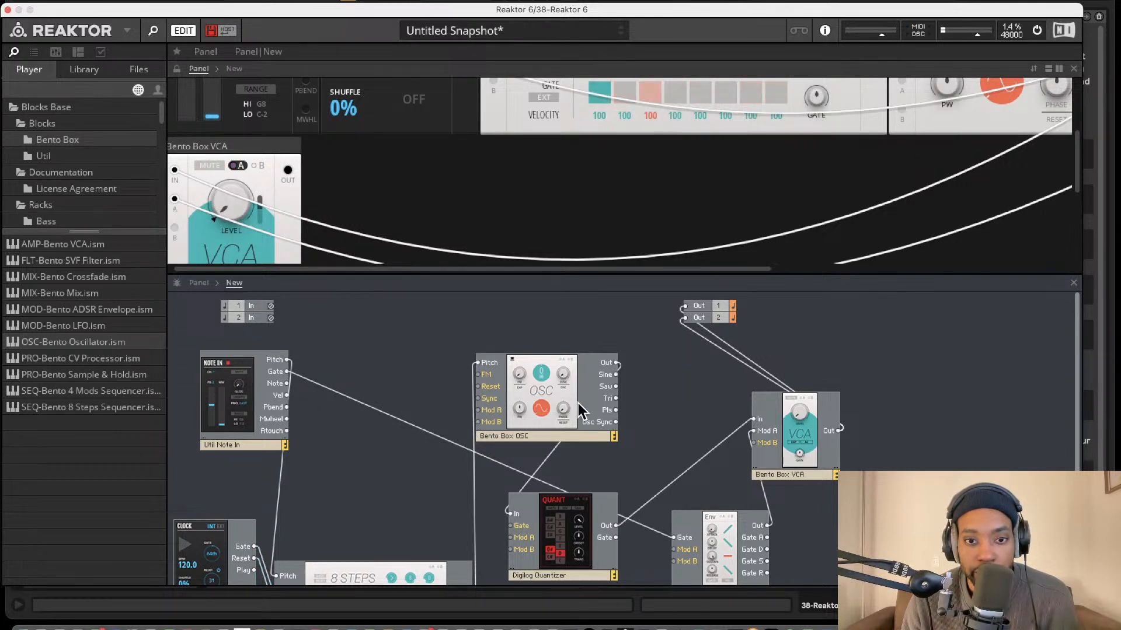
Shift the Bento Box OSC and the Digilog Quantizer closer to the VCA in the structure.
drag(561, 390, 579, 416)
drag(581, 521, 617, 510)
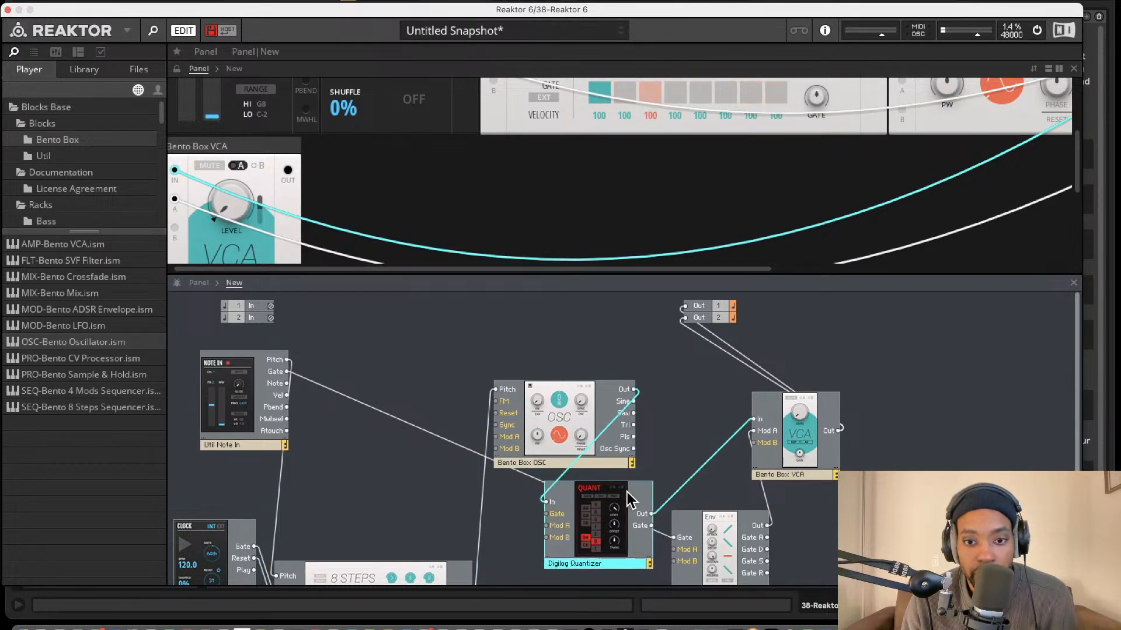
In the 8 Steps sequencer, turn on the gate for step 5 and set the pitch of step 3 to F#3.
scroll(720, 247, up, 3)
click(698, 146)
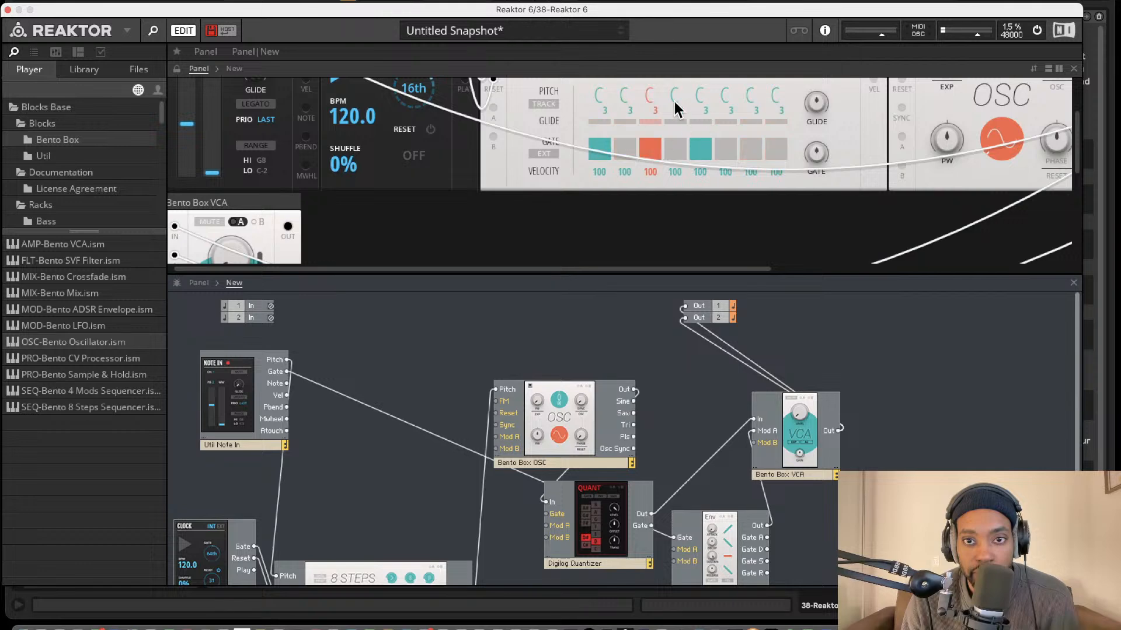
drag(653, 106, 833, 68)
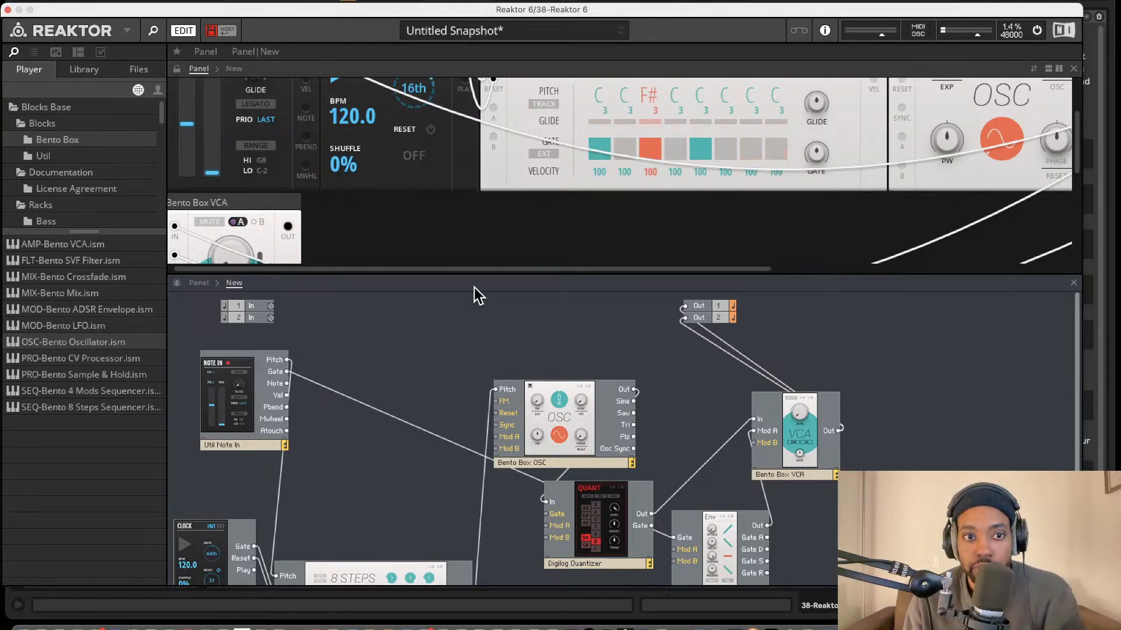
Lower Reaktor's main output level.
scroll(623, 162, right, 3)
scroll(631, 175, up, 3)
scroll(641, 171, left, 1)
scroll(637, 182, down, 3)
scroll(633, 186, right, 4)
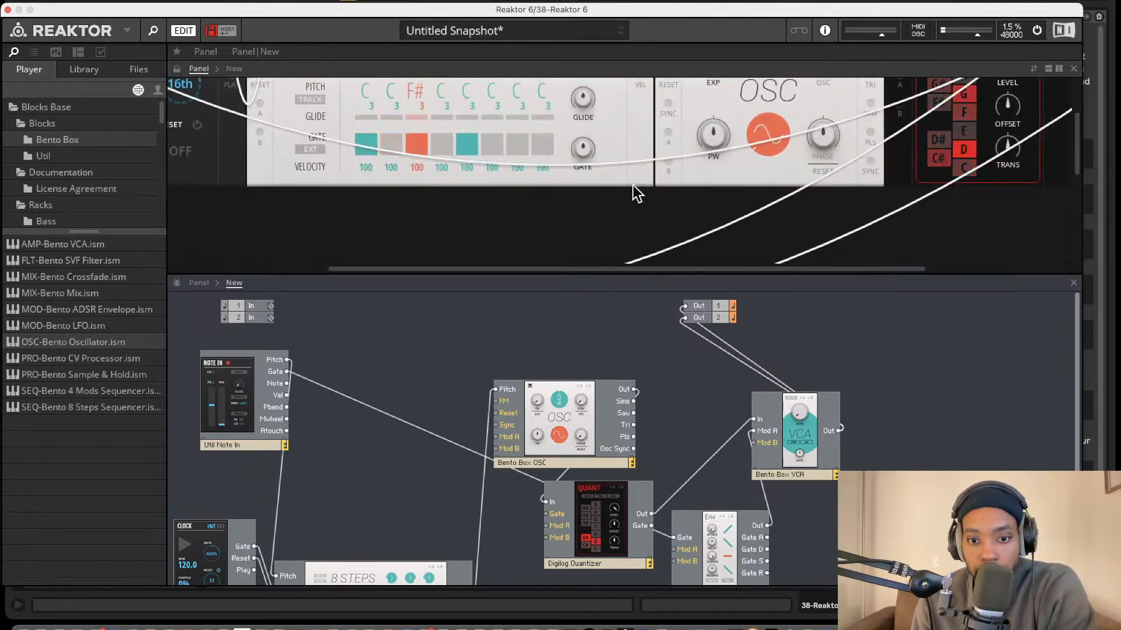
scroll(456, 461, down, 3)
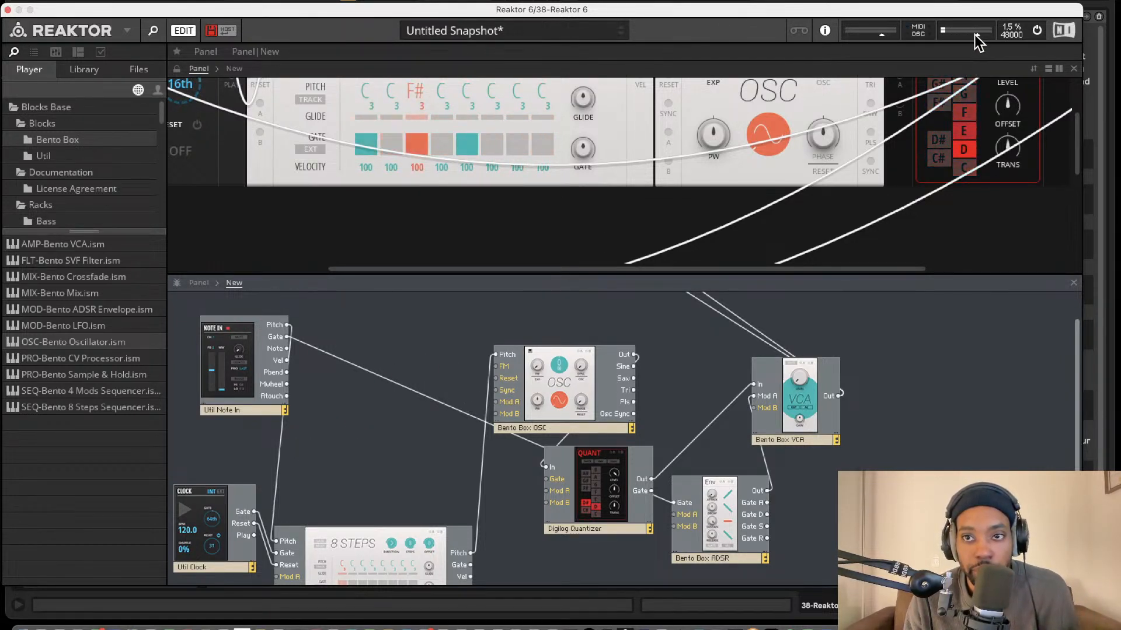
drag(975, 34, 960, 36)
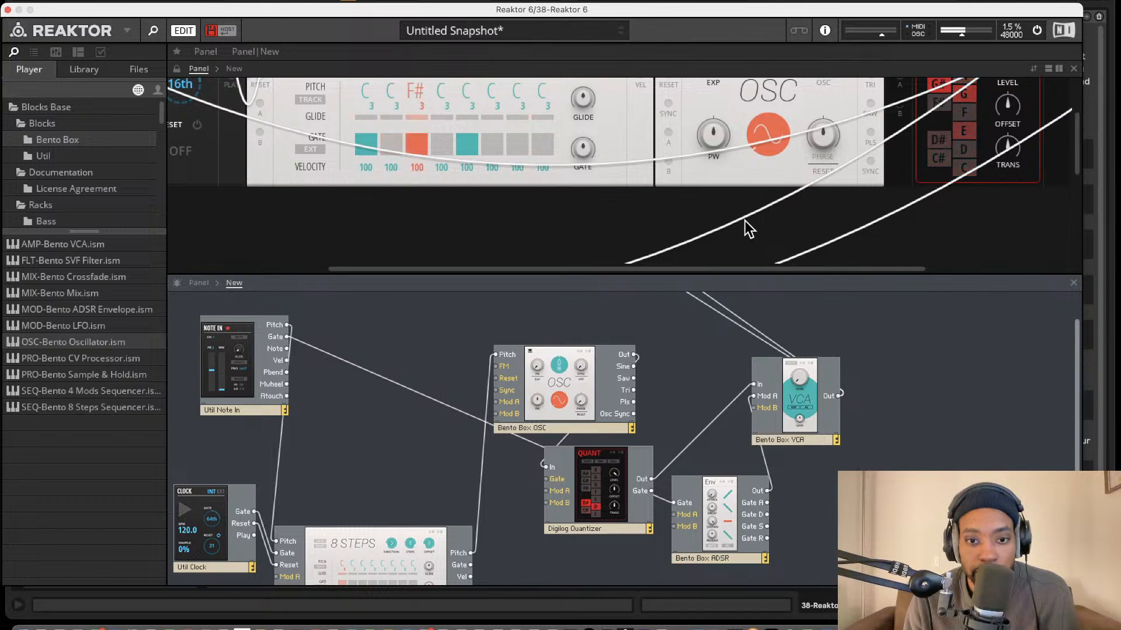
Move the Bento Box OSC in the structure back toward Note In, away from the Quantizer.
scroll(666, 182, up, 3)
drag(579, 361, 507, 383)
scroll(317, 459, down, 2)
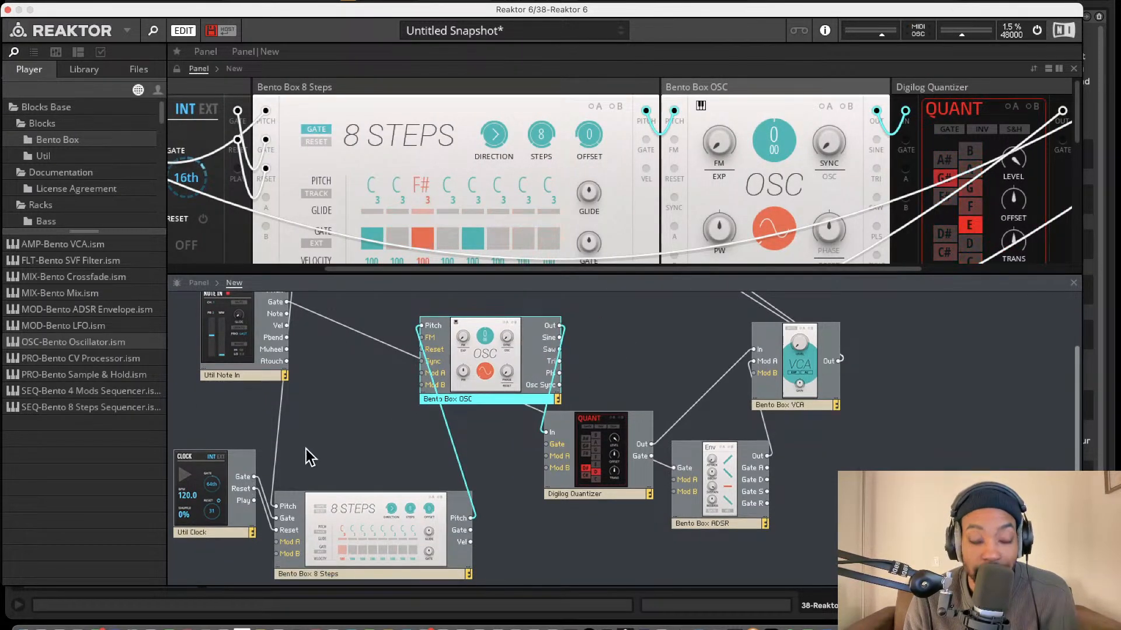
Turn on the gate for step 8 of the 8 Steps sequencer and set its pitch to B2.
scroll(309, 379, up, 2)
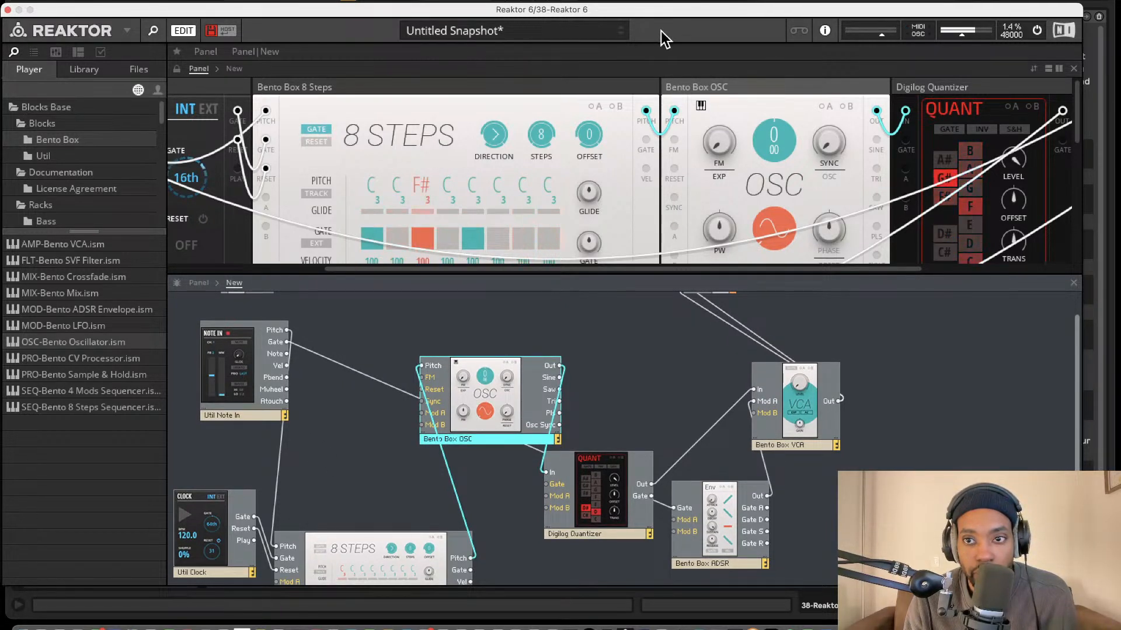
click(553, 239)
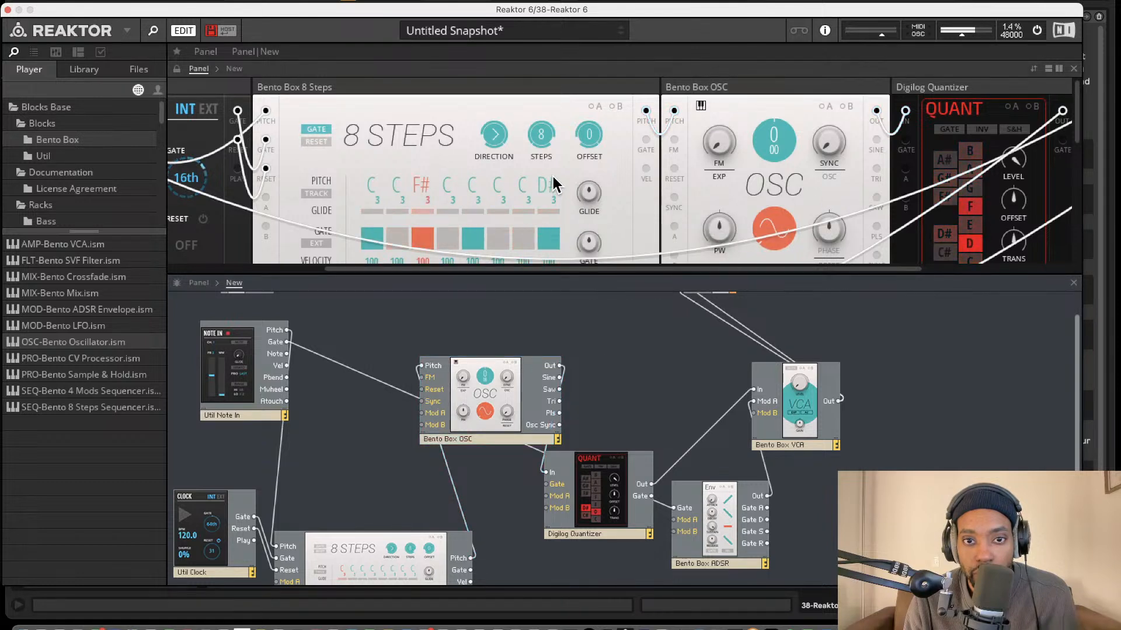
mouse_move(553, 177)
mouse_down()
mouse_move(552, 143)
mouse_move(549, 183)
mouse_up()
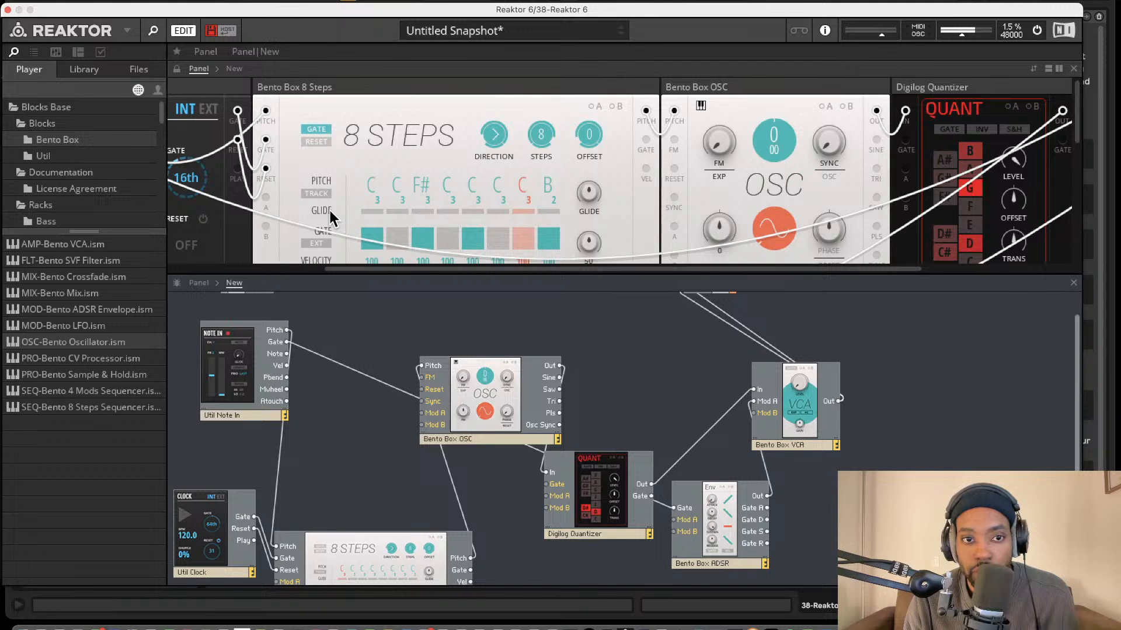
Turn pitch tracking on and back off in the 8 Steps sequencer and try its Glide knob.
click(316, 193)
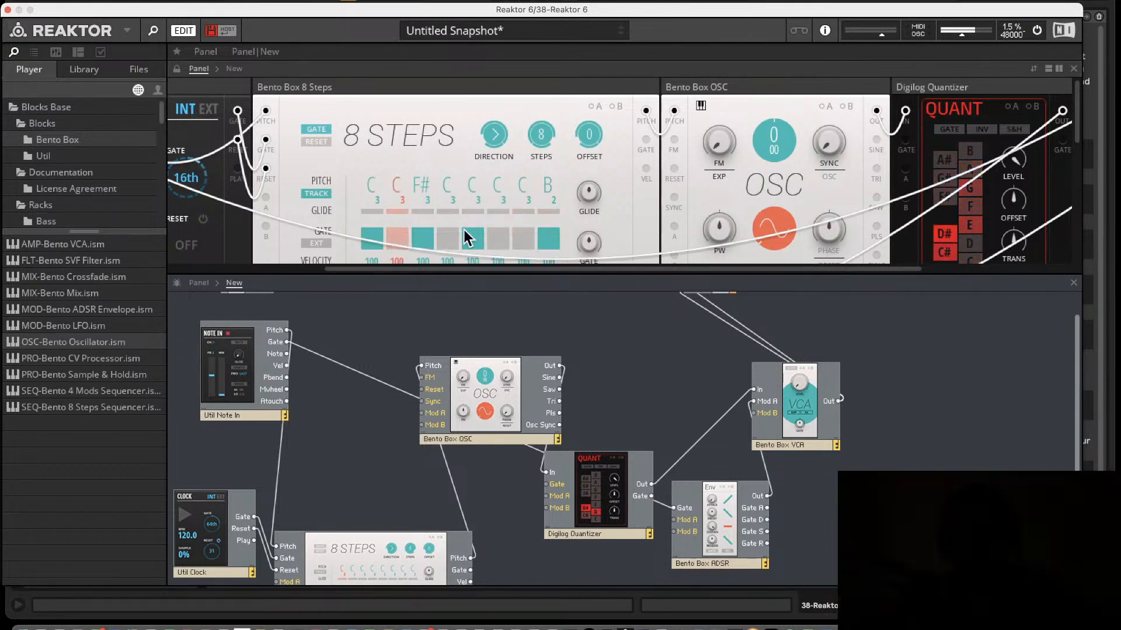
click(327, 192)
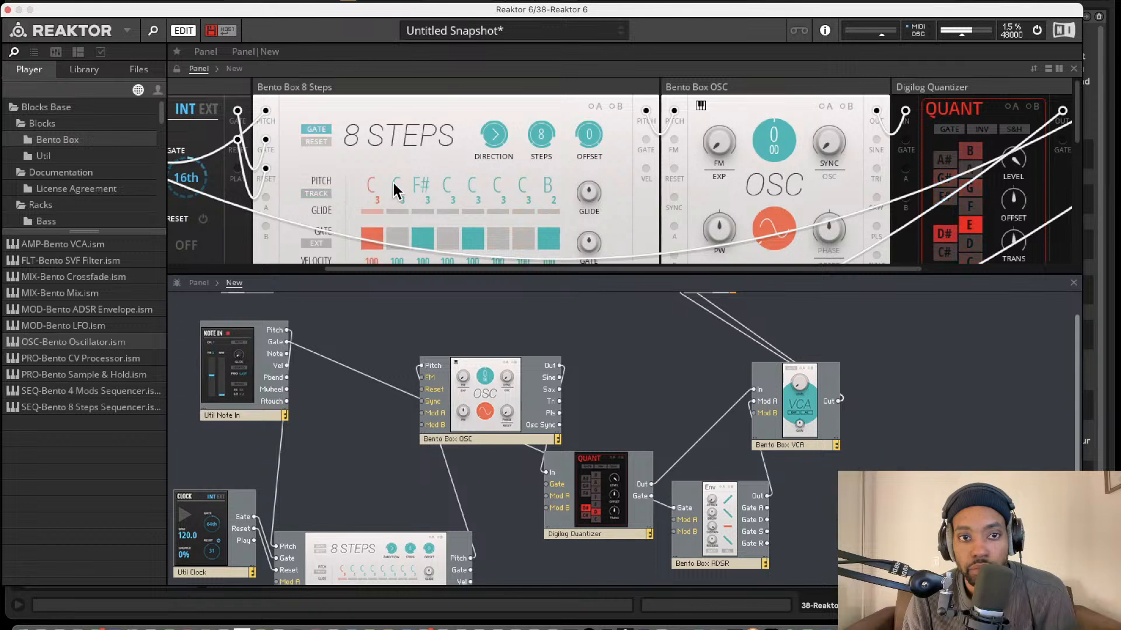
drag(582, 214, 580, 225)
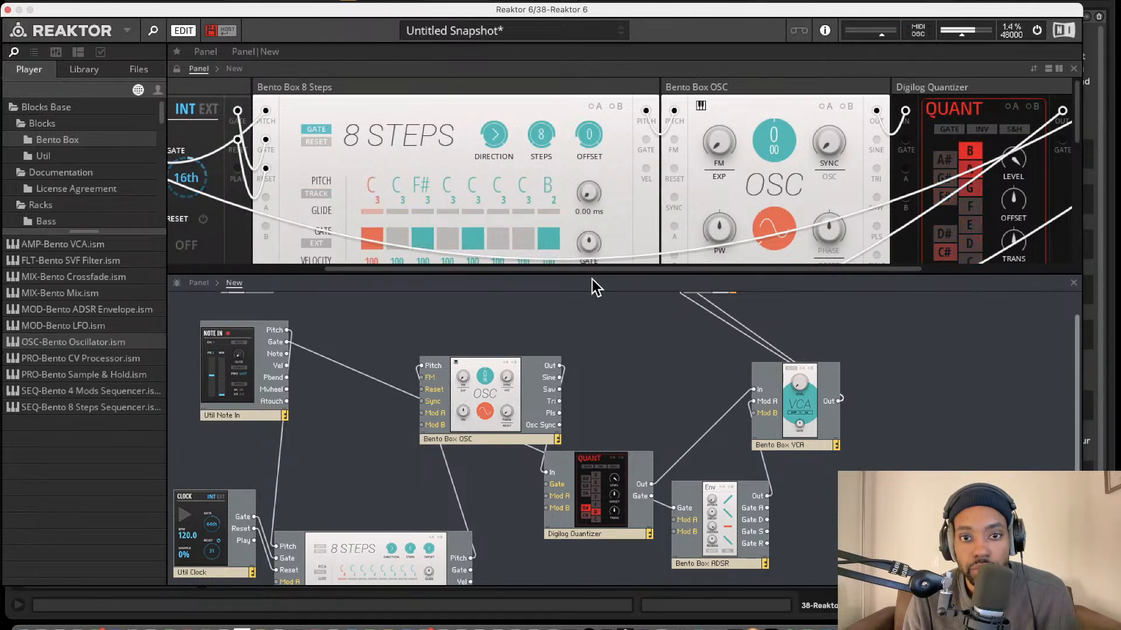
Tune the Bento Box OSC to -16 and set the Quantizer's Level to 52.7 and Offset to 79.6.
drag(769, 151, 747, 233)
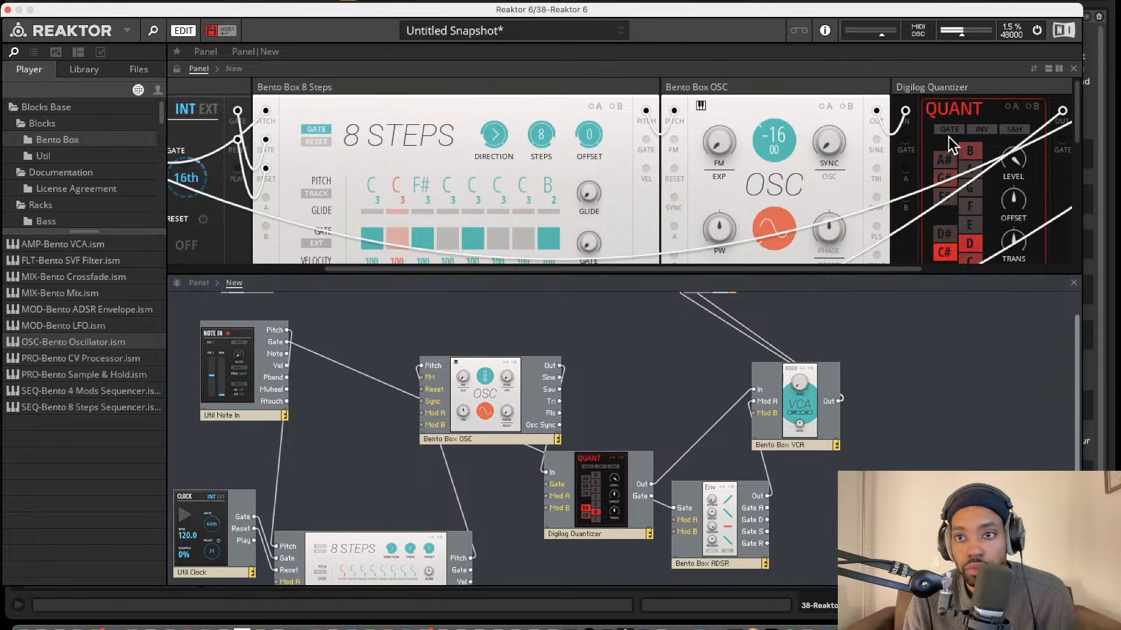
drag(1008, 160, 1024, 143)
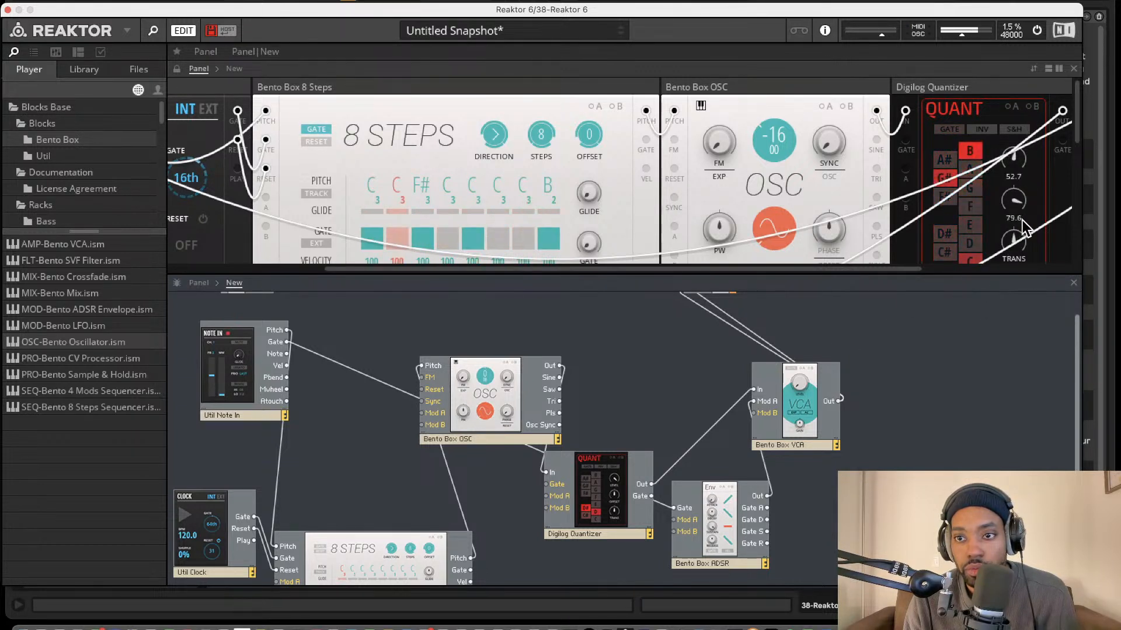
mouse_move(1013, 241)
mouse_down()
mouse_move(996, 344)
mouse_move(1005, 181)
mouse_move(1001, 269)
mouse_move(1009, 232)
mouse_up()
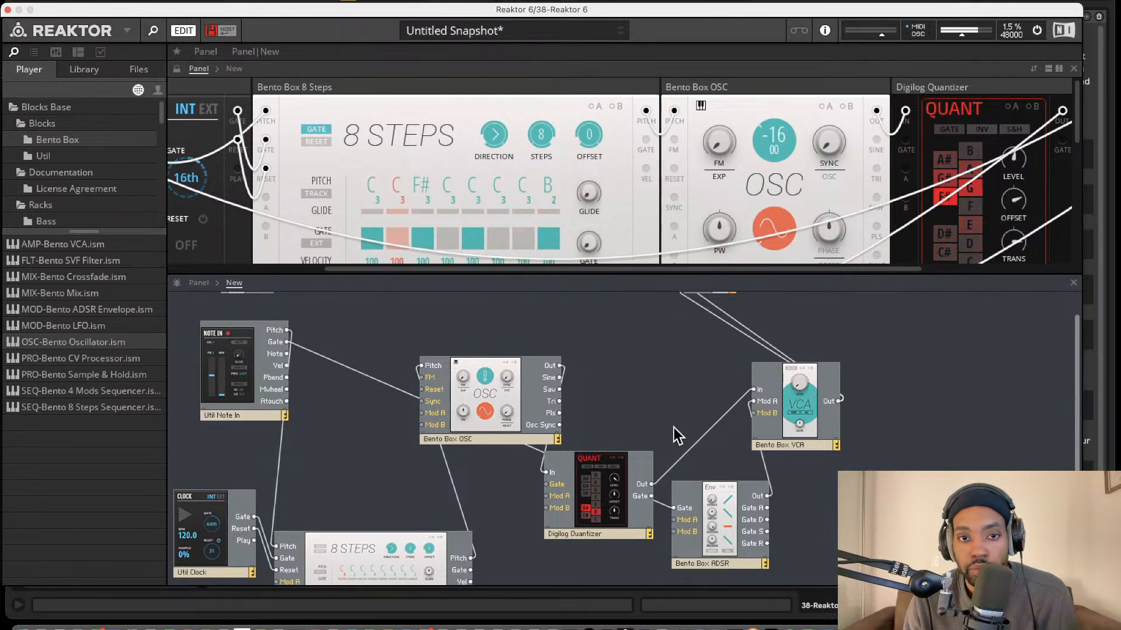
Delete the wire between Note In's Pitch output and the 8 Steps Pitch input.
click(278, 461)
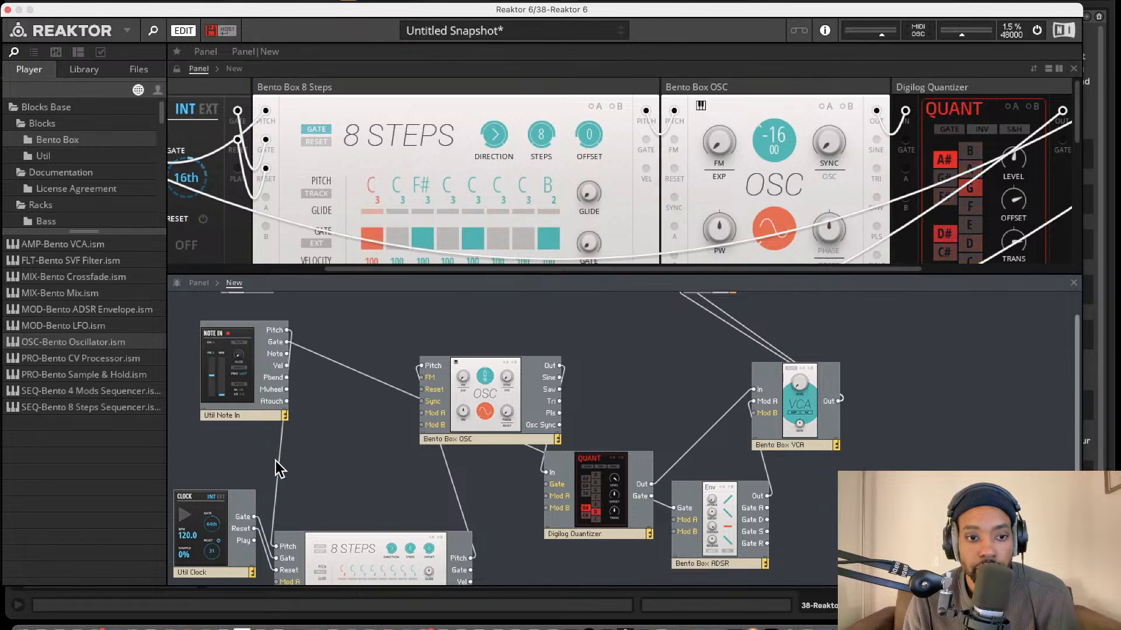
key(Delete)
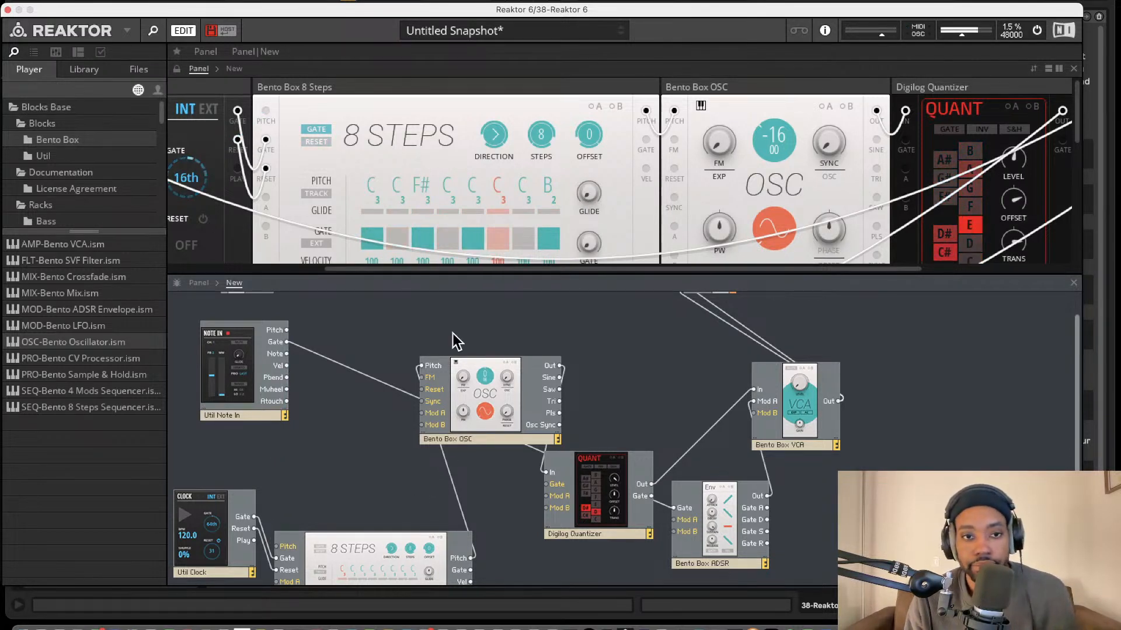
scroll(432, 171, left, 4)
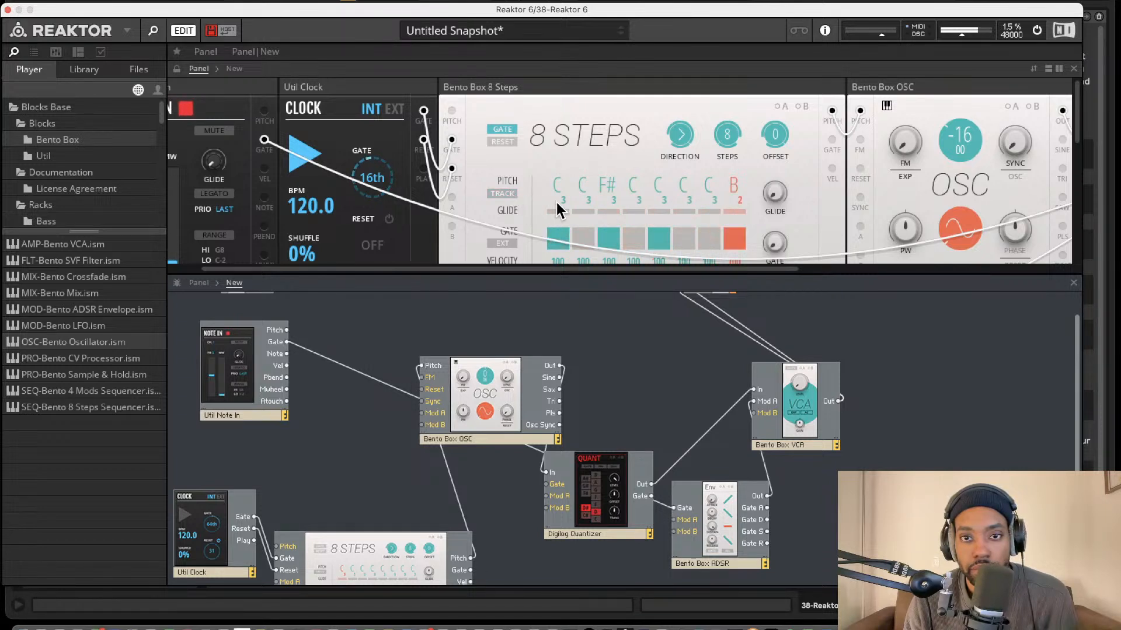
Connect the 8 Steps Gate output to the Quantizer's Gate input and move the Quantizer up between the OSC and the VCA.
scroll(474, 352, down, 1)
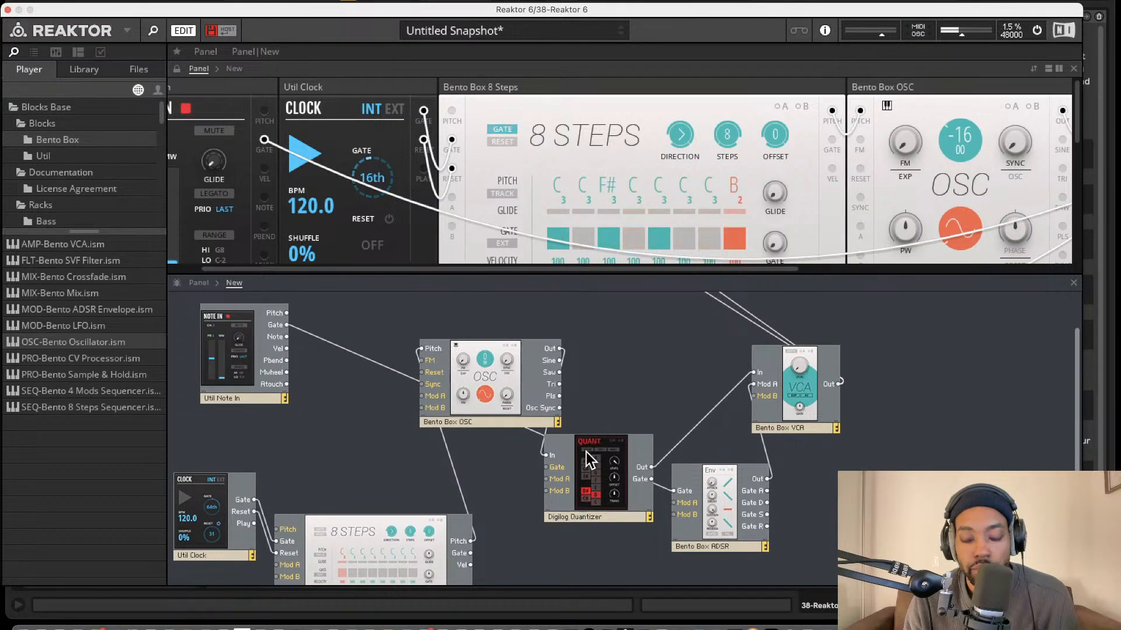
drag(586, 452, 606, 439)
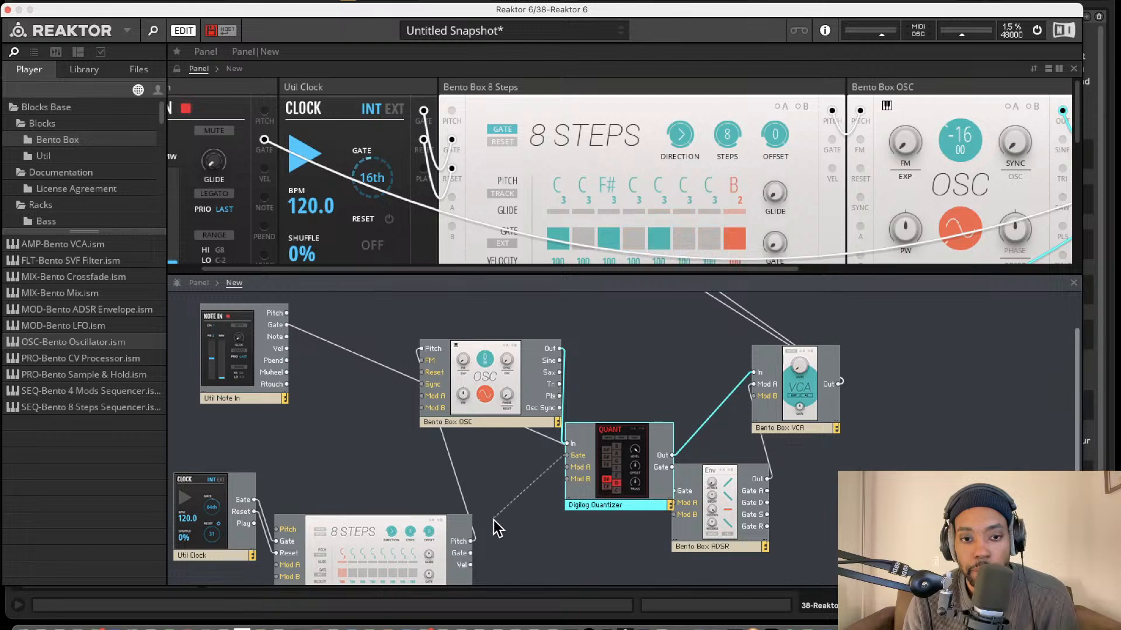
drag(493, 529, 470, 553)
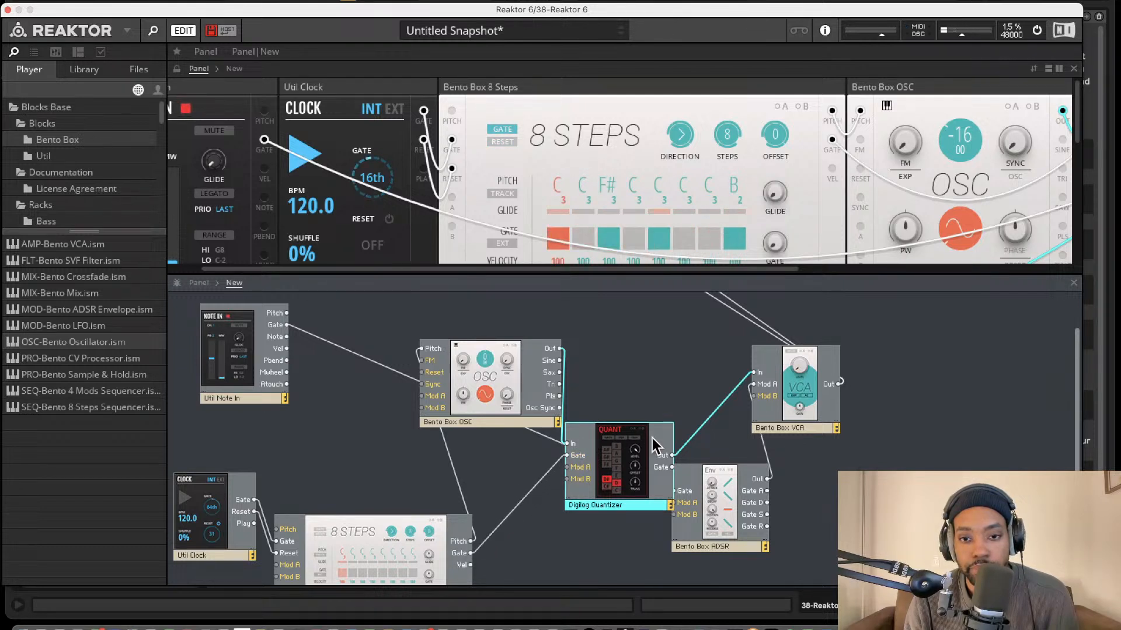
drag(625, 468, 647, 406)
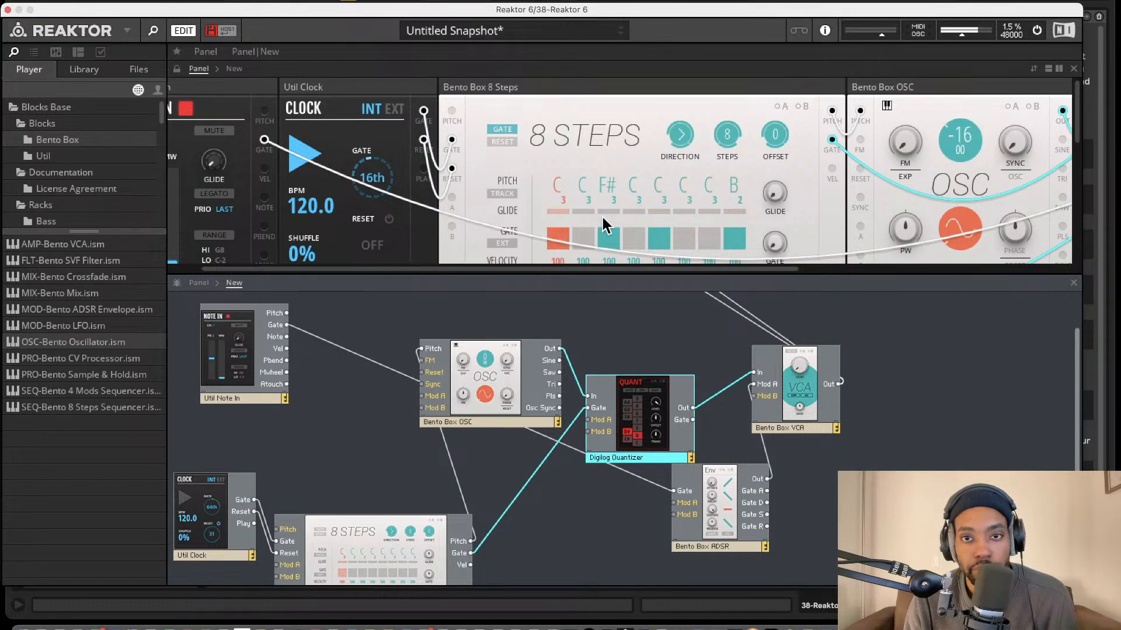
Switch off several scale notes in the Quantizer, including E, D# and F#, and adjust its Offset.
scroll(610, 197, right, 10)
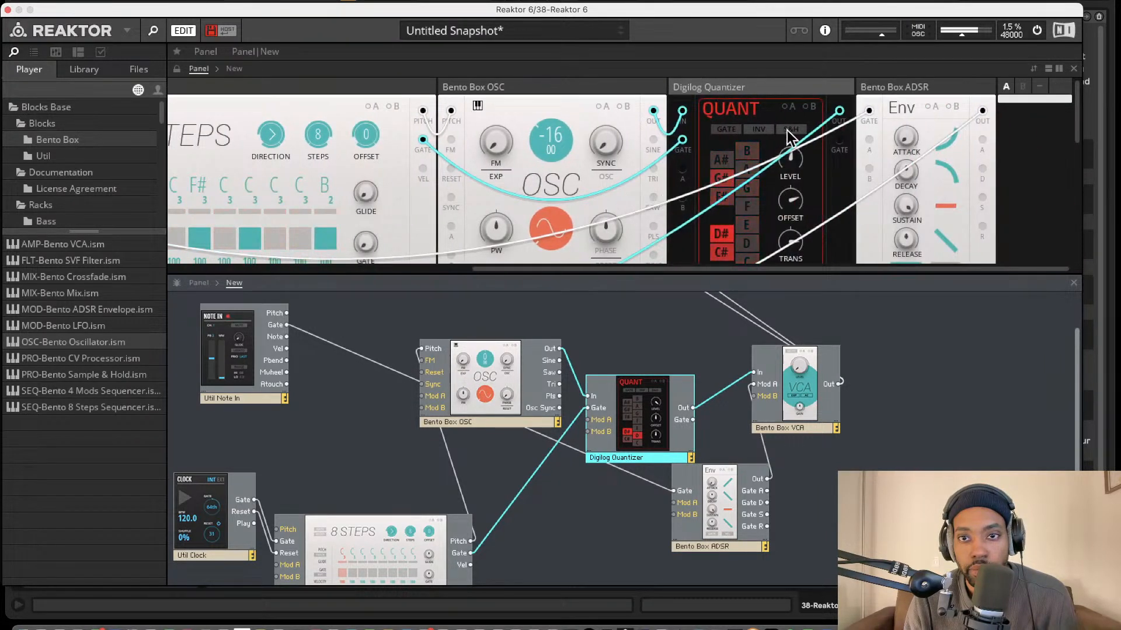
click(753, 221)
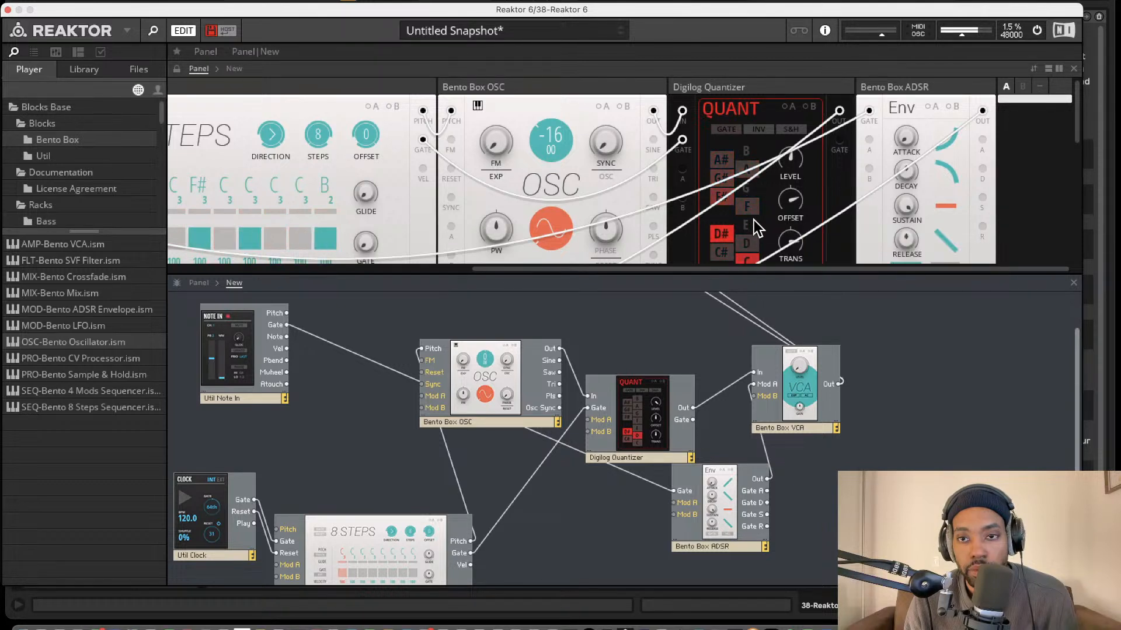
click(724, 234)
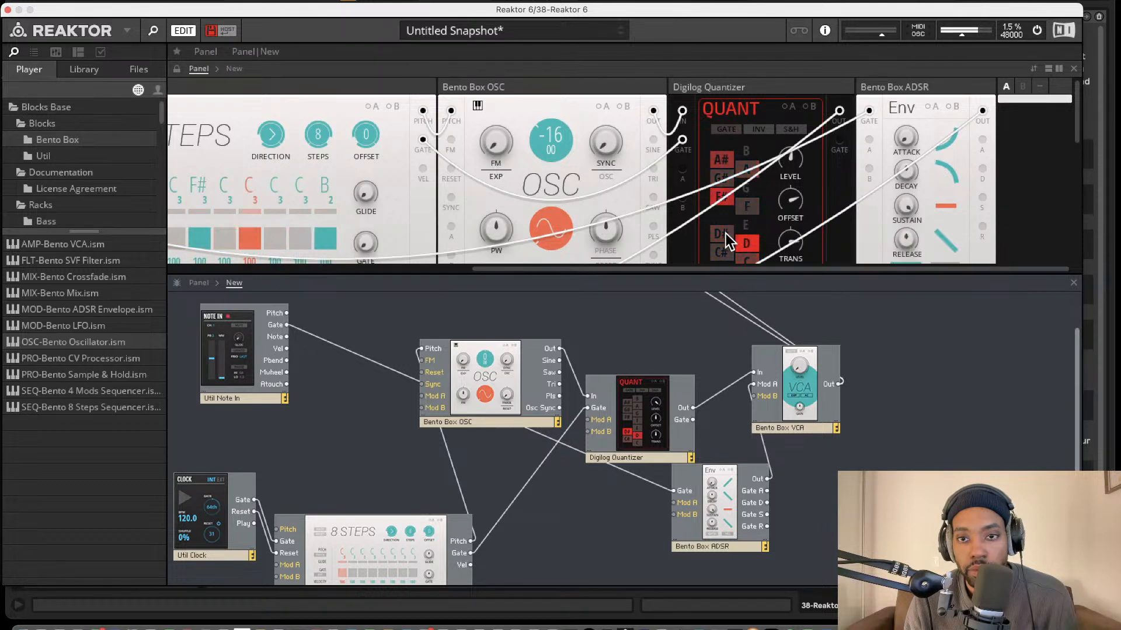
click(722, 197)
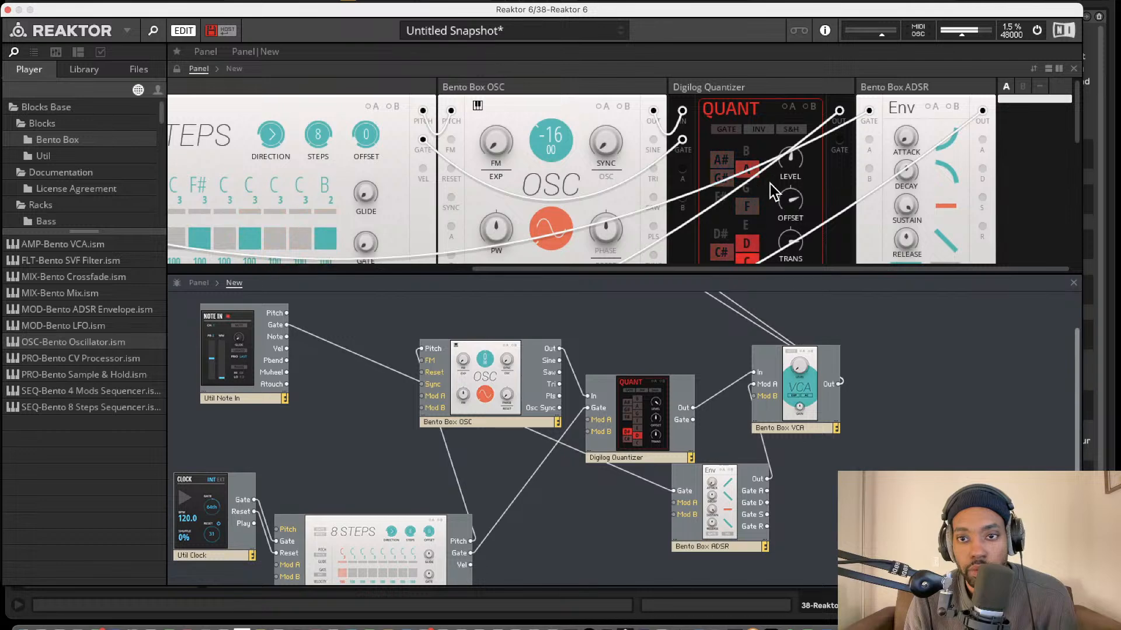
mouse_move(788, 200)
mouse_down()
mouse_move(771, 306)
mouse_move(788, 138)
mouse_move(789, 184)
mouse_up()
Move the Quantizer back down beside the ADSR and feed its Gate input from Note In's Gate output instead.
scroll(597, 170, left, 10)
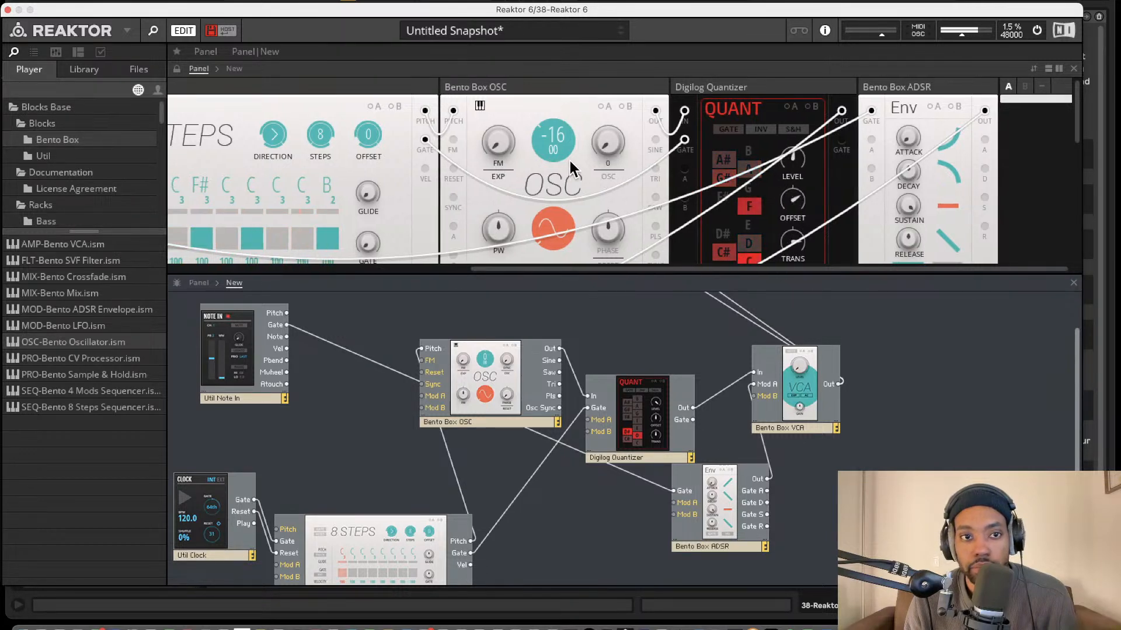
scroll(560, 471, up, 3)
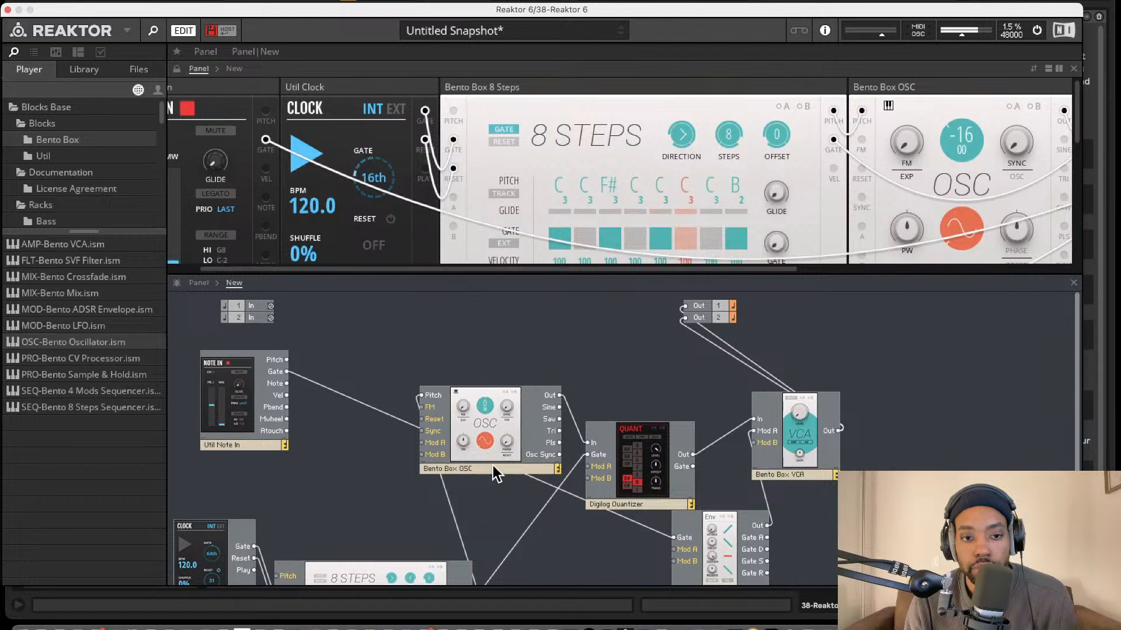
scroll(533, 305, down, 3)
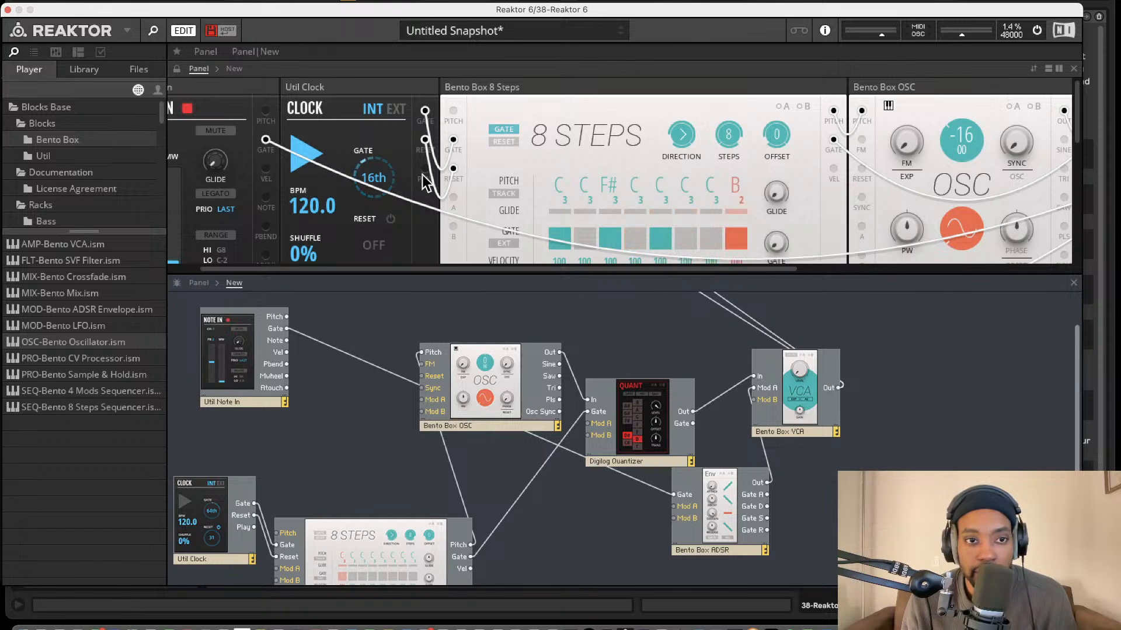
scroll(426, 182, left, 3)
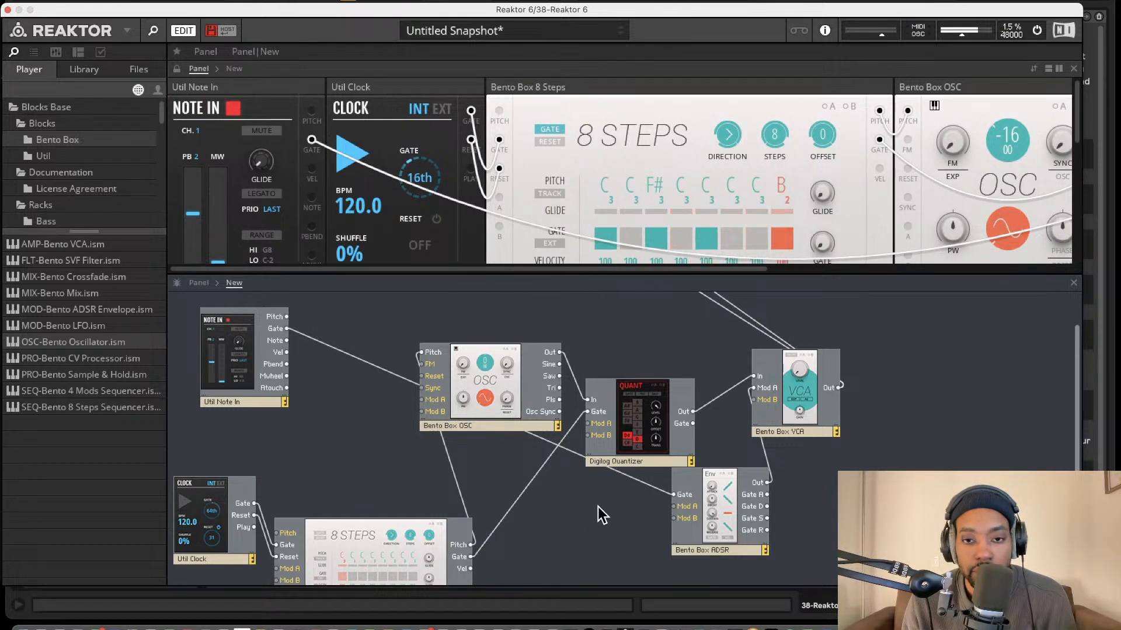
drag(613, 397, 366, 373)
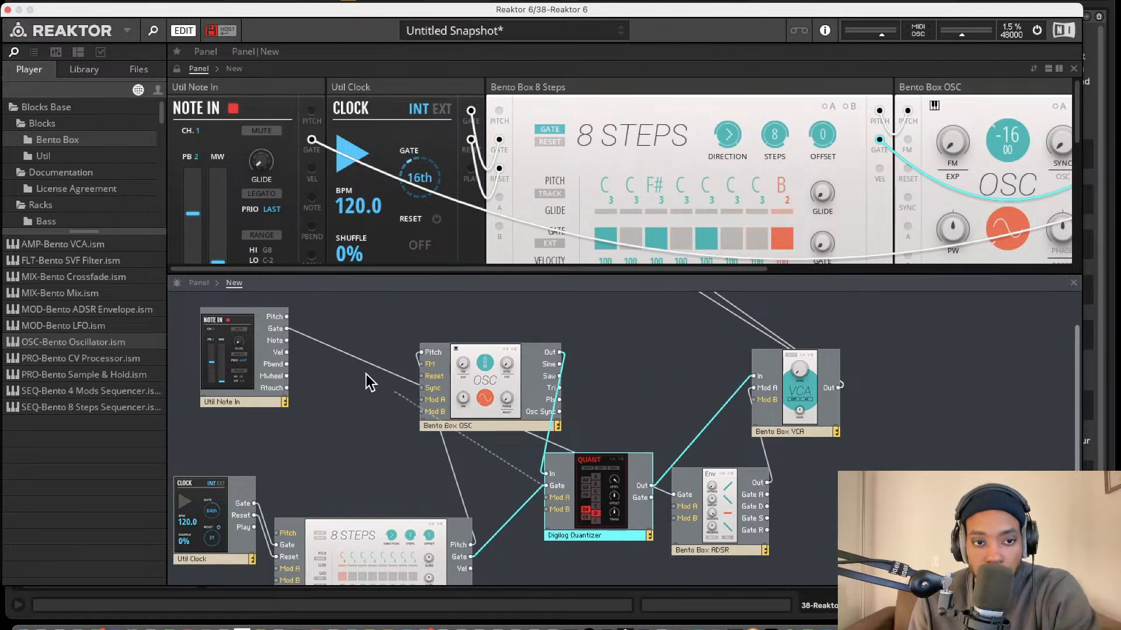
mouse_move(300, 337)
mouse_down()
mouse_move(310, 352)
mouse_move(287, 329)
mouse_up()
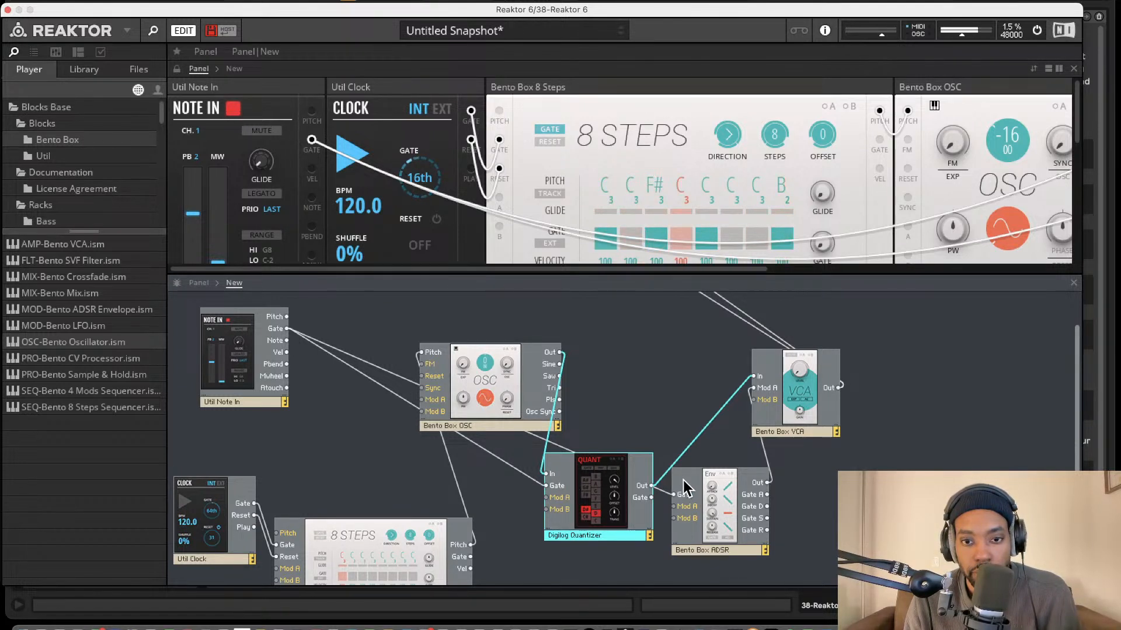
Rewire the Bento Box ADSR's Gate input to the 8 Steps Pitch output and then to the 8 Steps Gate output.
drag(467, 549, 470, 545)
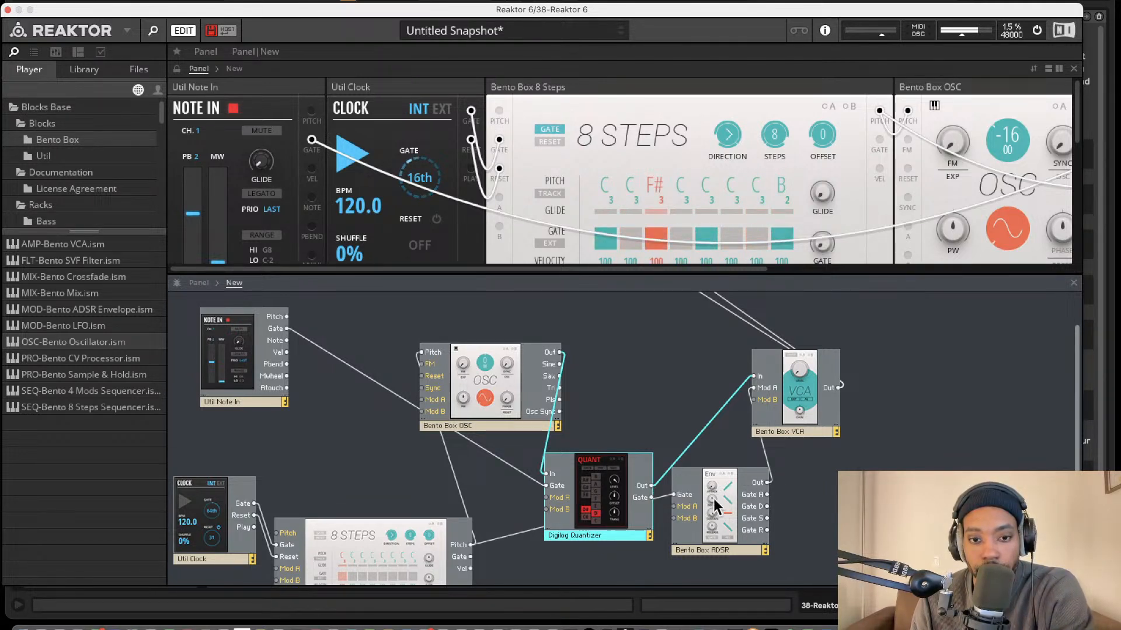
click(531, 532)
click(532, 530)
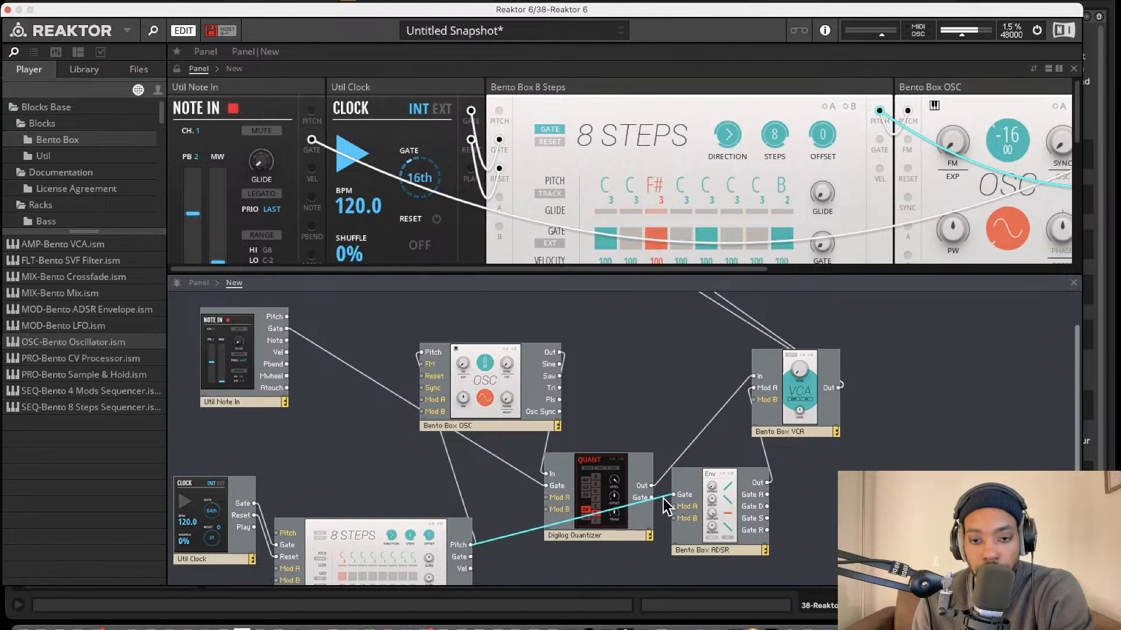
drag(675, 495, 465, 557)
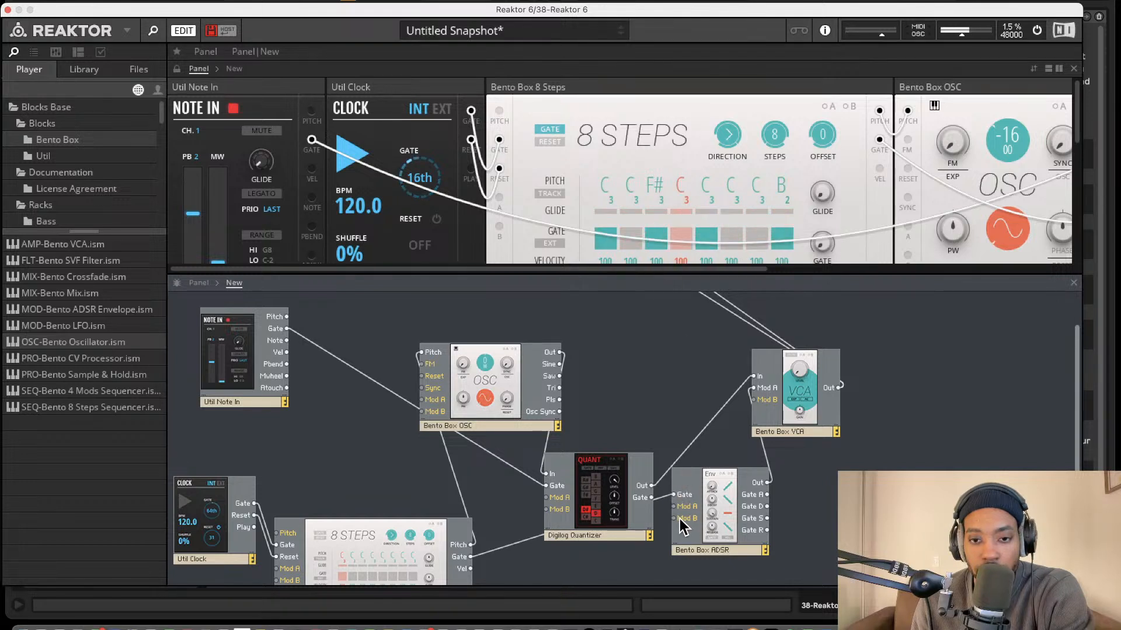
drag(470, 533, 469, 544)
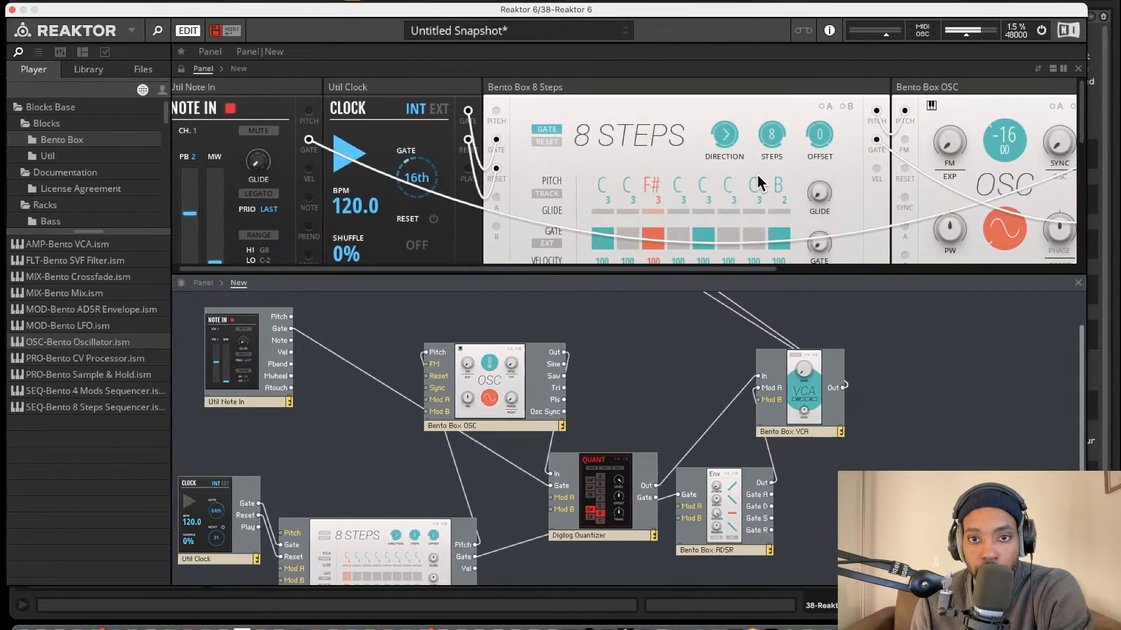
Readjust the Quantizer's Level knob, keeping the Bento Box OSC tuned to -16.
scroll(764, 181, right, 5)
scroll(768, 180, right, 5)
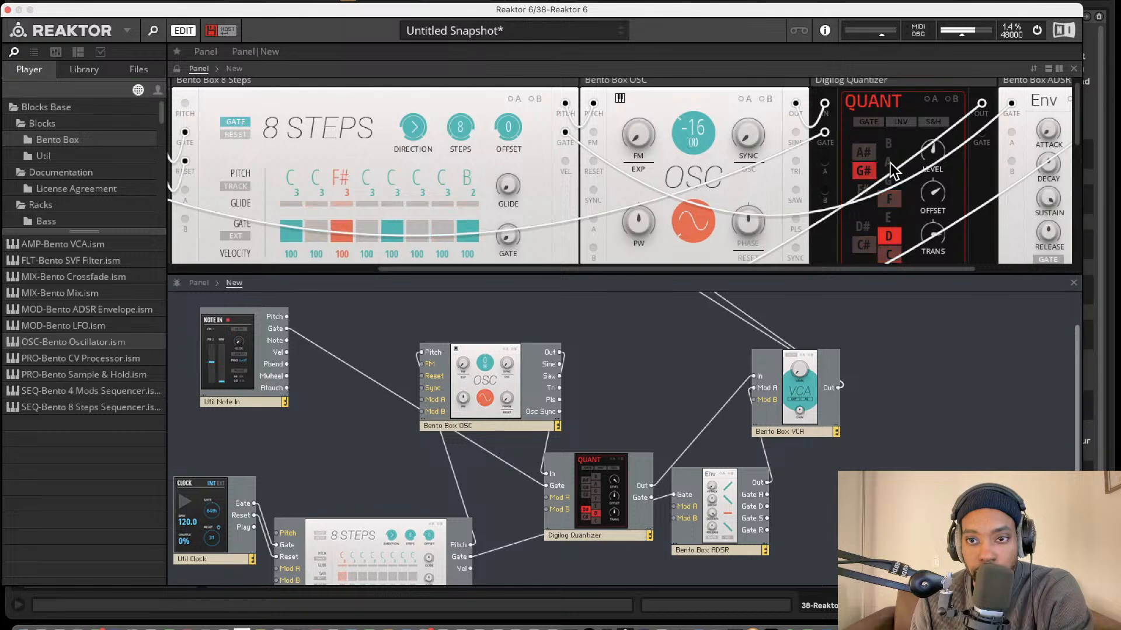
drag(934, 153, 924, 198)
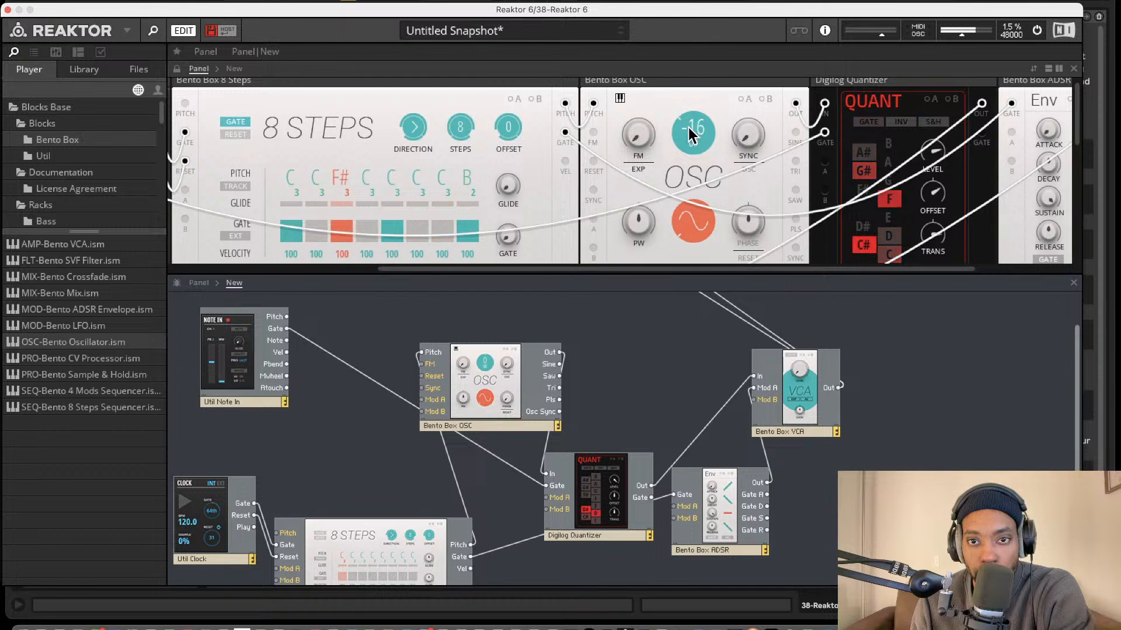
drag(688, 127, 687, 133)
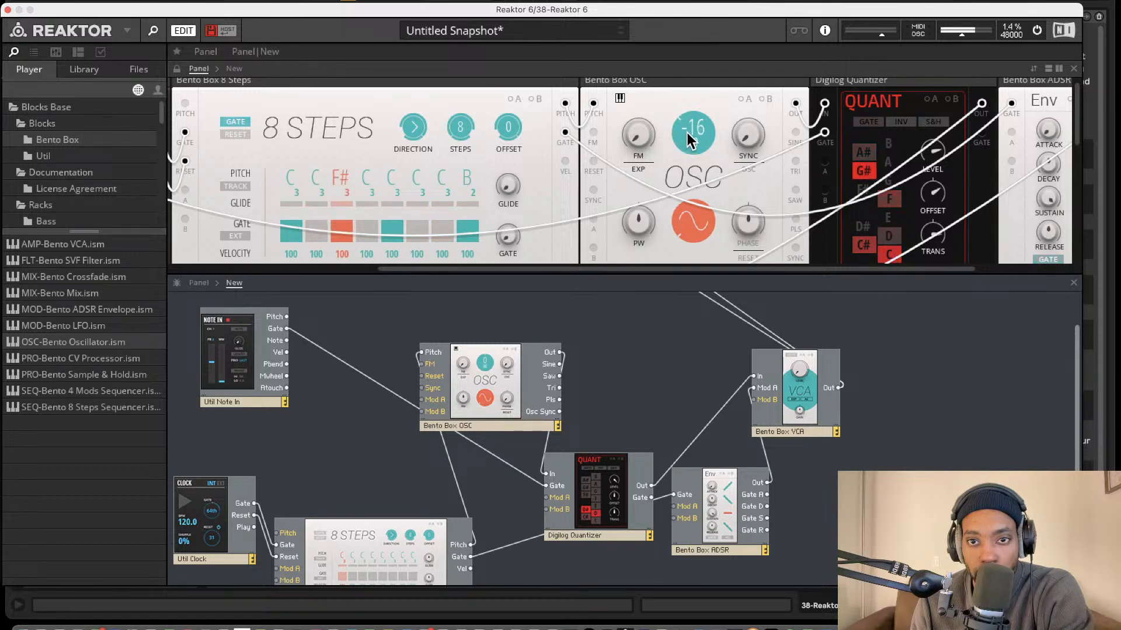
Turn on the gate for step 6 of the 8 Steps sequencer and set its pitch to E3.
scroll(384, 187, left, 1)
click(446, 225)
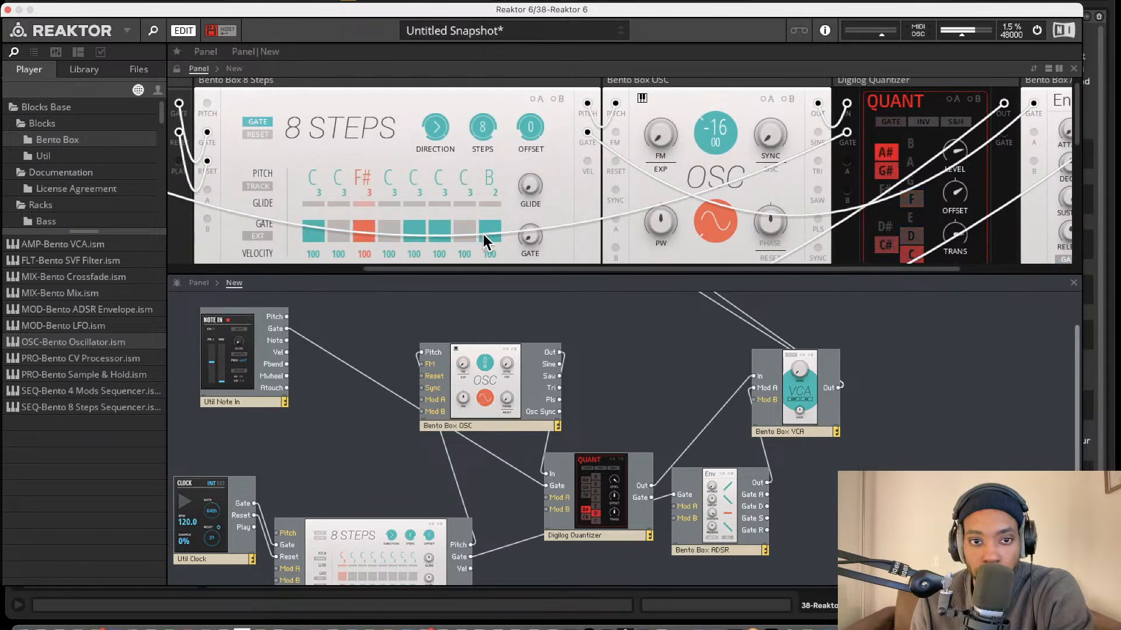
drag(442, 165, 445, 128)
scroll(474, 239, down, 2)
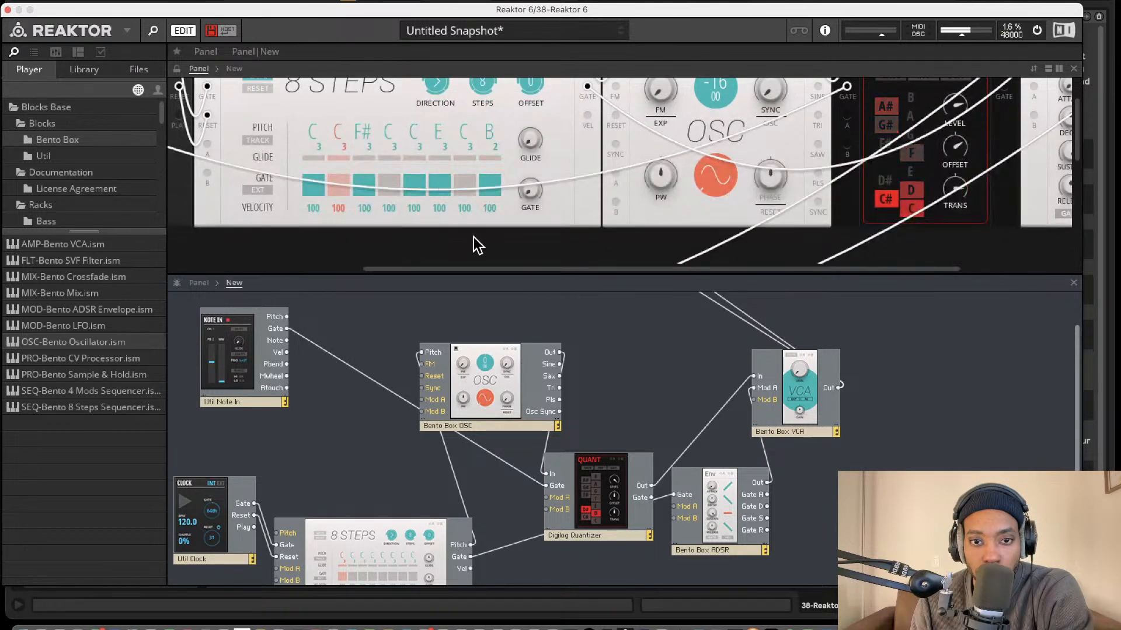
Rewire the Bento Box ADSR's Gate input to the 8 Steps Pitch output and toggle step 5's gate off and back on.
drag(668, 495, 672, 495)
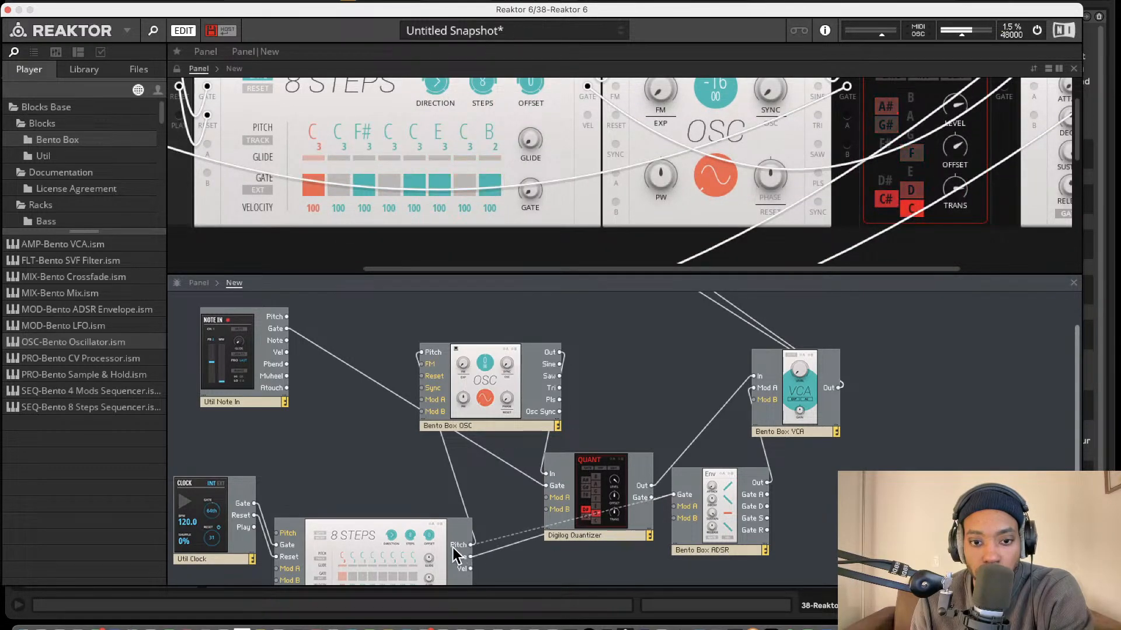
click(422, 185)
click(414, 184)
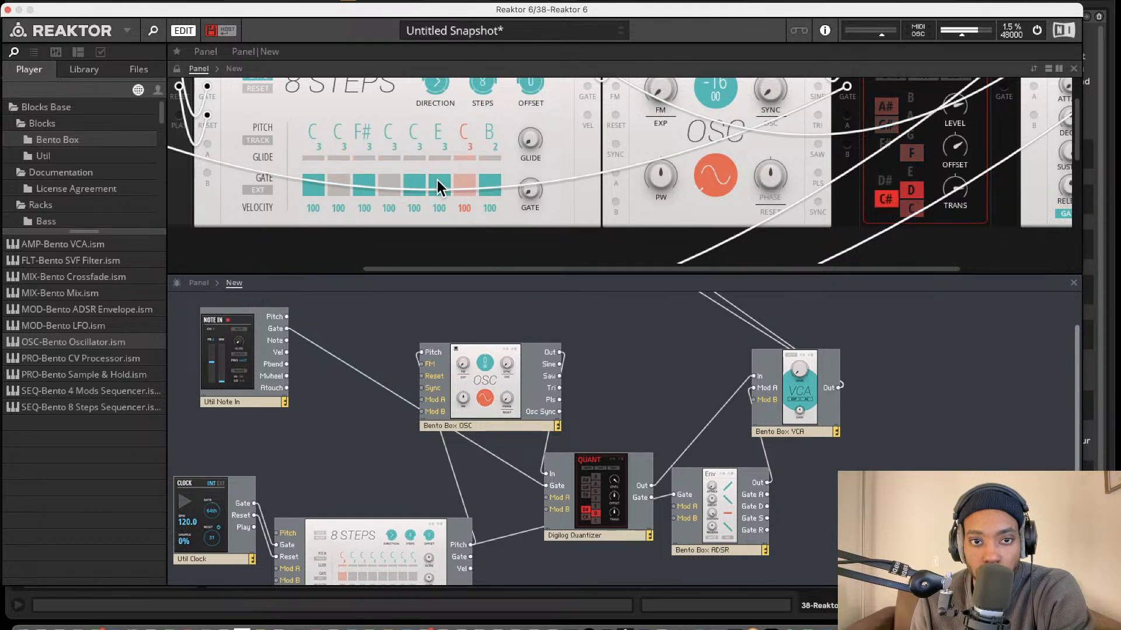
scroll(878, 186, up, 3)
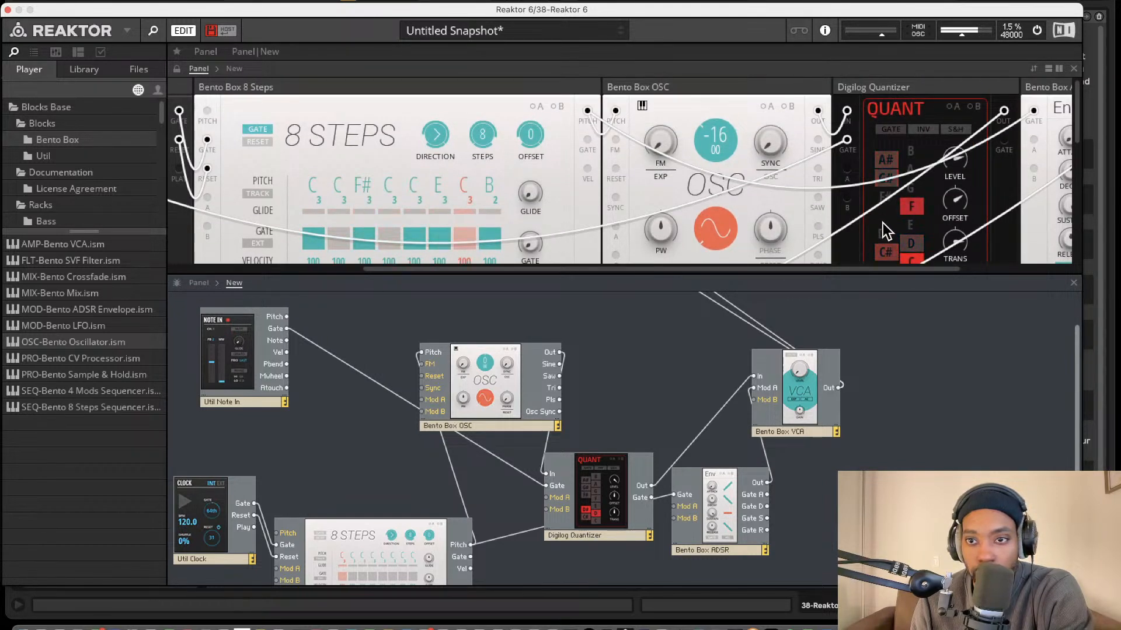
Readjust the Quantizer's Level and Trans knobs, bring its Offset to about -29, and slightly lower the main output volume.
drag(947, 251, 957, 36)
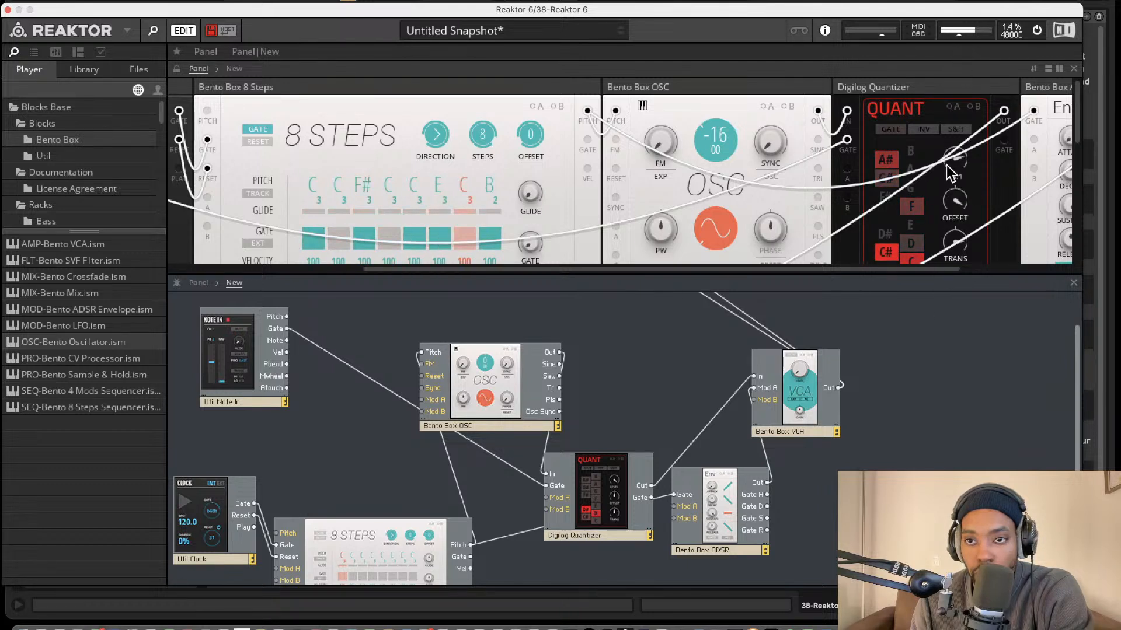
drag(948, 164, 948, 263)
drag(952, 222, 961, 74)
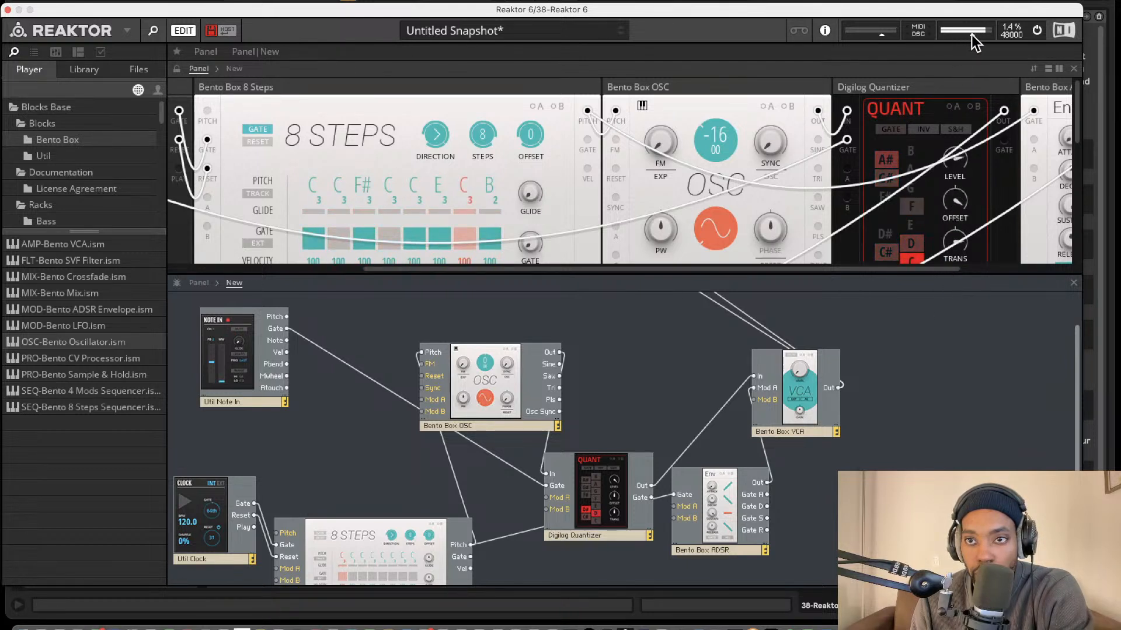
drag(971, 34, 966, 39)
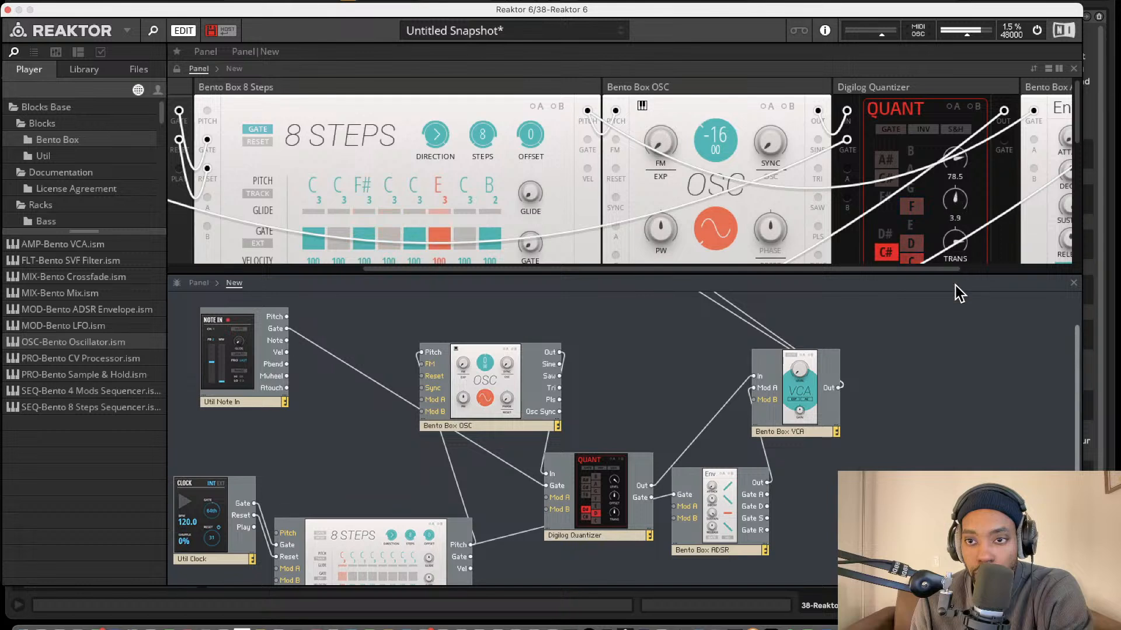
drag(954, 284, 953, 302)
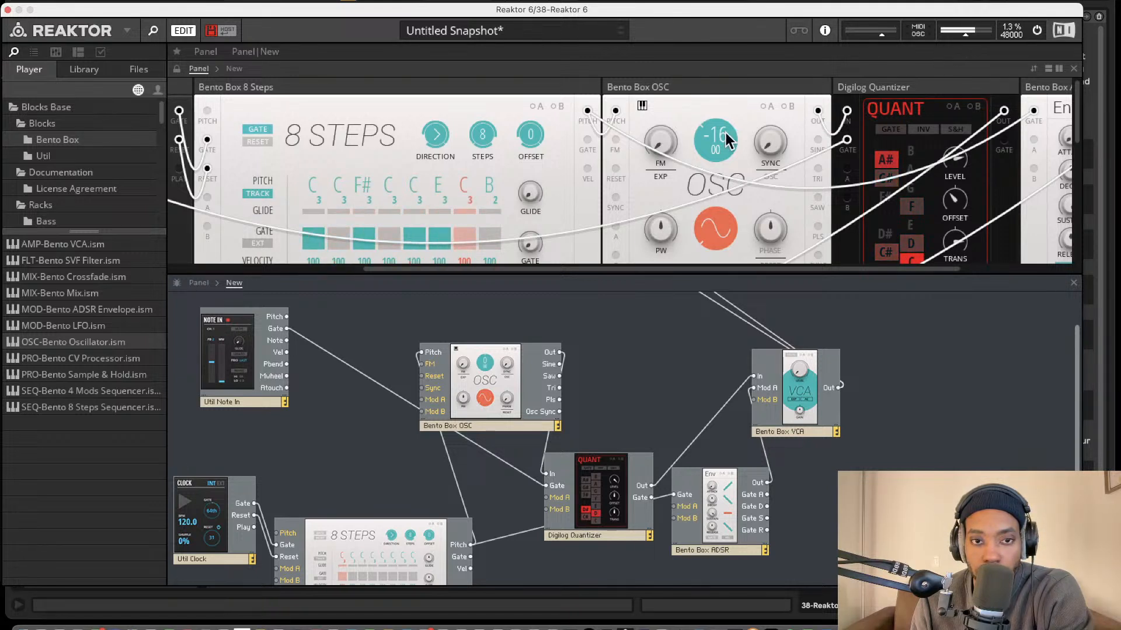
Turn the Quantizer's D note back on and raise its Level to about 82.
click(496, 247)
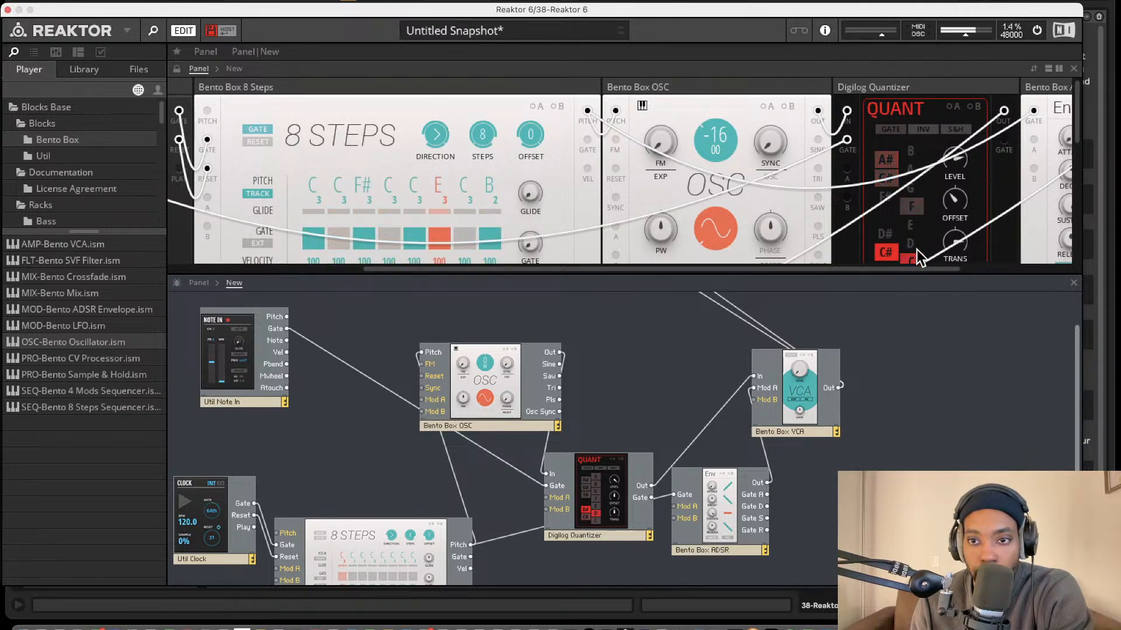
click(911, 243)
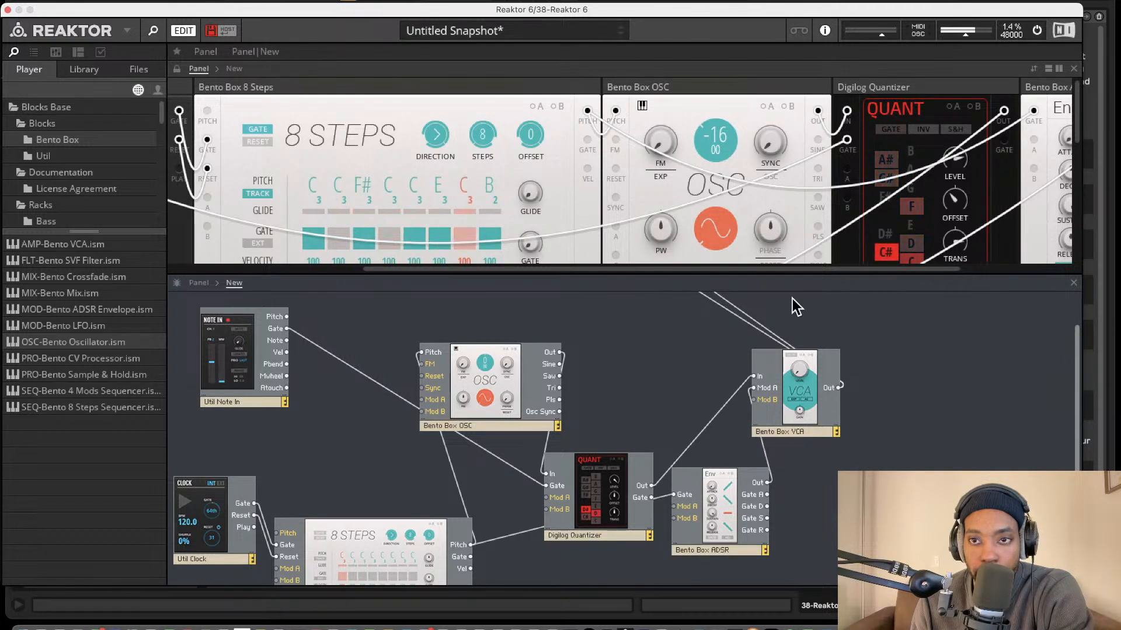
mouse_move(952, 164)
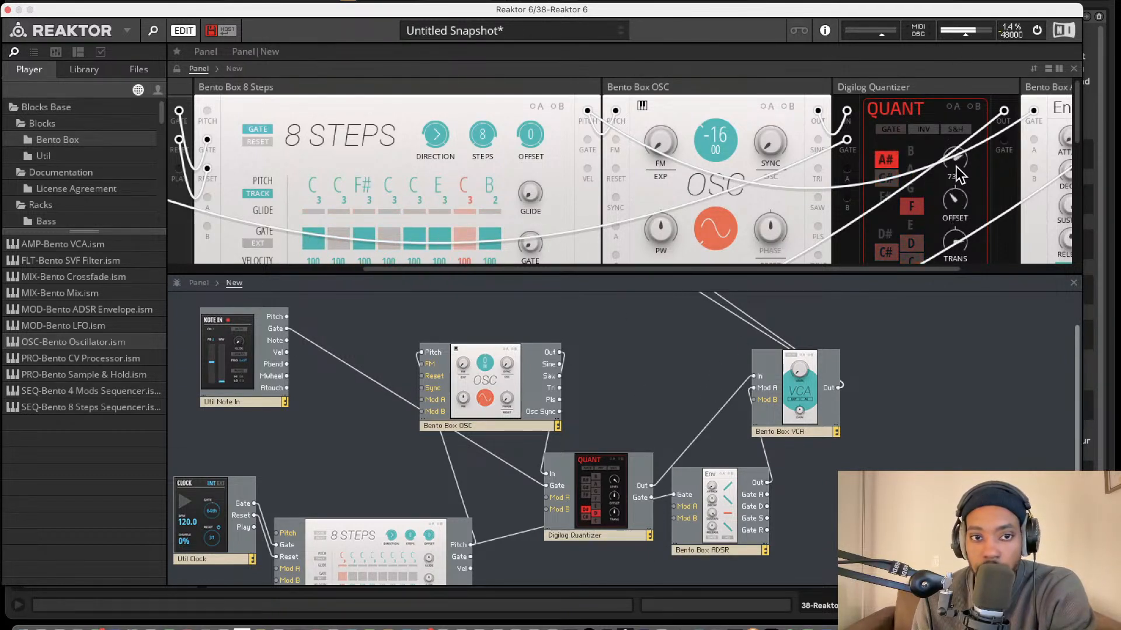
drag(956, 167, 955, 152)
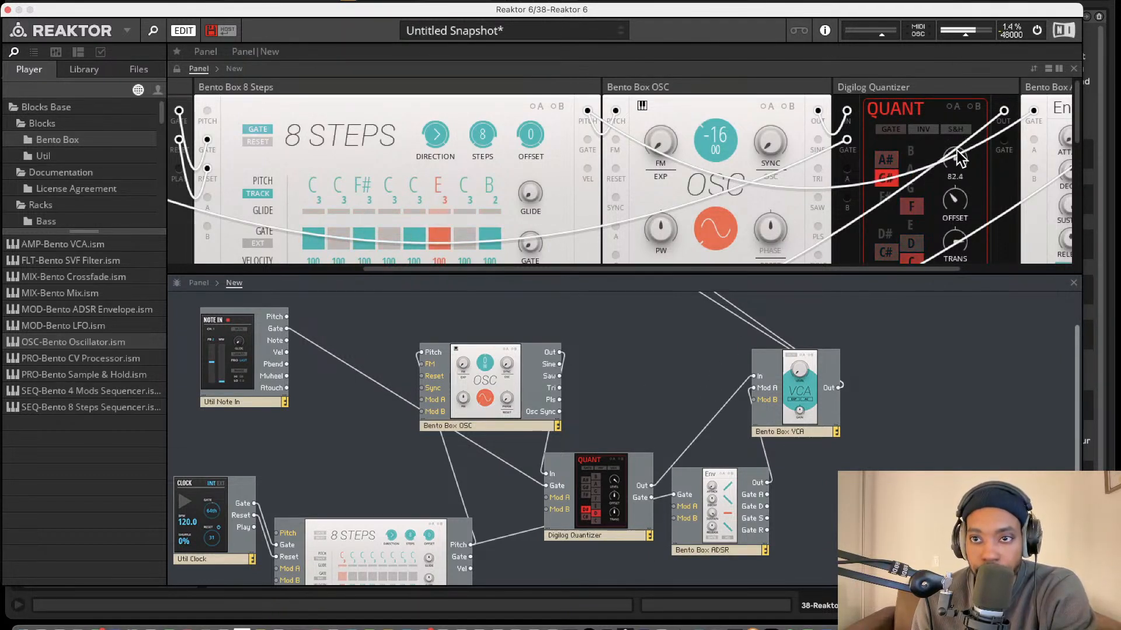
Switch off pitch Track on the 8 Steps sequencer and lower the main output volume.
click(264, 194)
drag(966, 36, 958, 37)
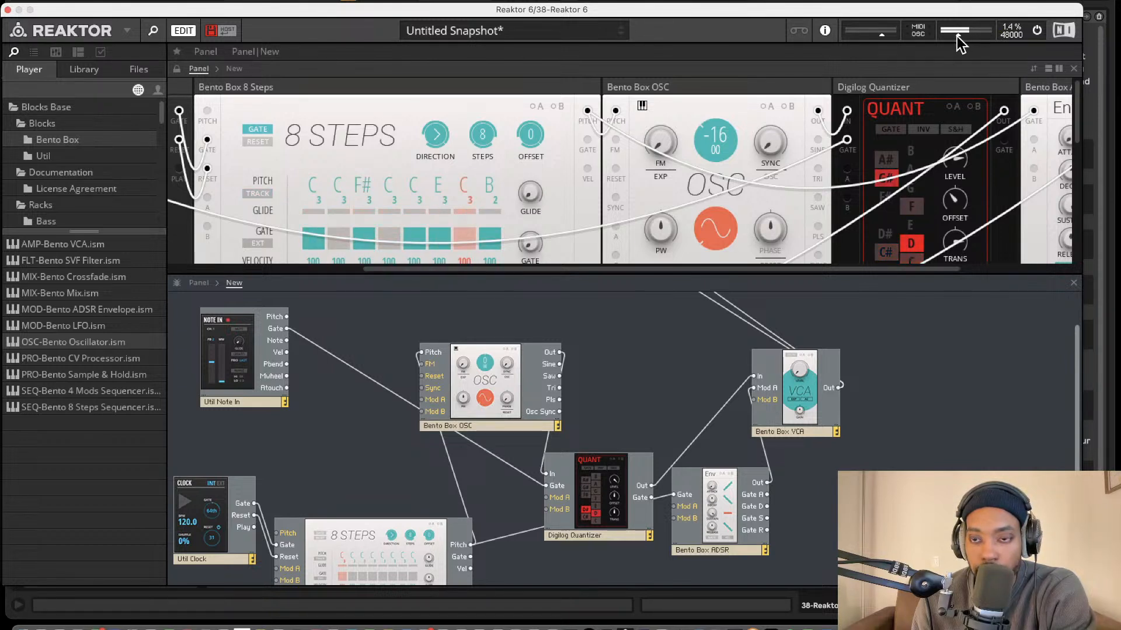
Delete the cable between the 8 Steps Pitch output and the Bento Box ADSR's Gate input.
scroll(953, 105, right, 5)
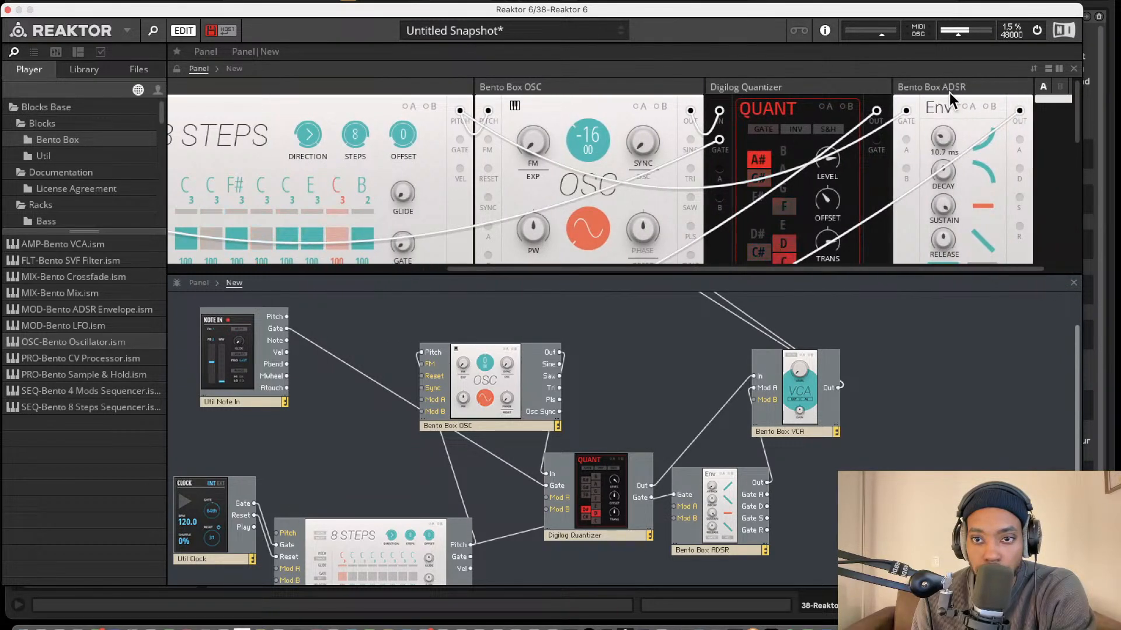
scroll(619, 408, down, 3)
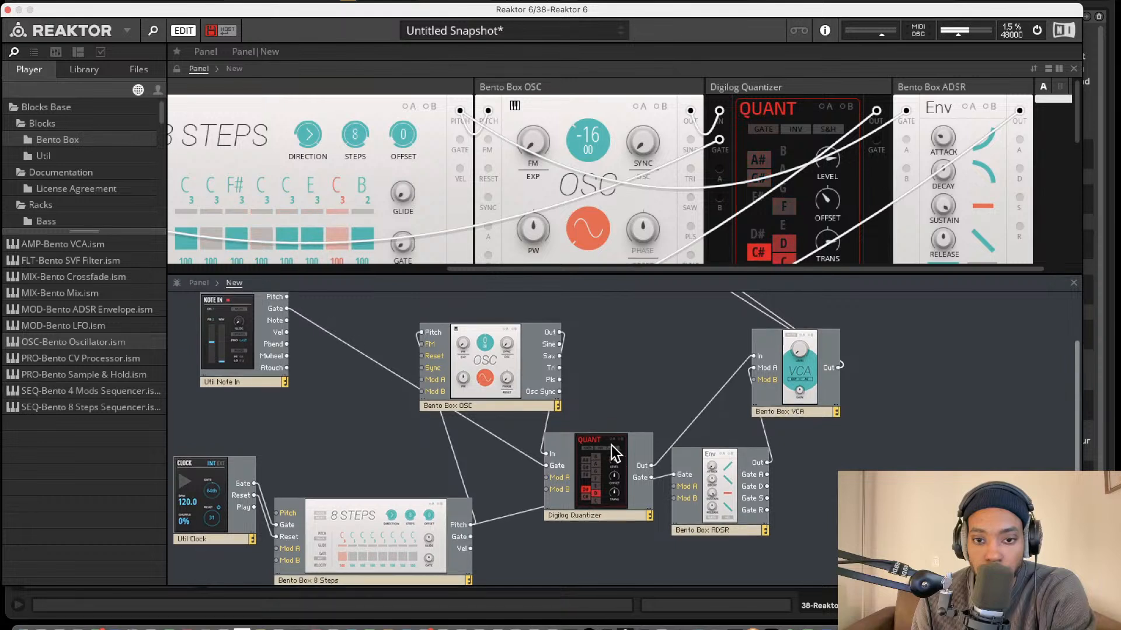
mouse_move(592, 477)
mouse_down()
mouse_move(587, 464)
mouse_move(587, 474)
mouse_up()
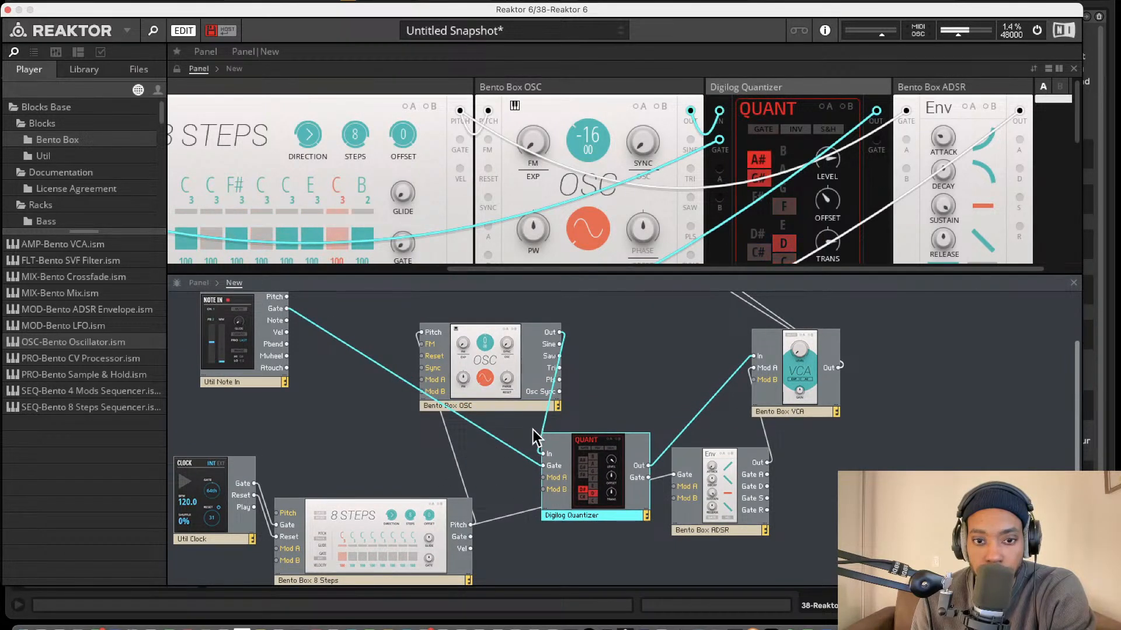
scroll(528, 435, up, 5)
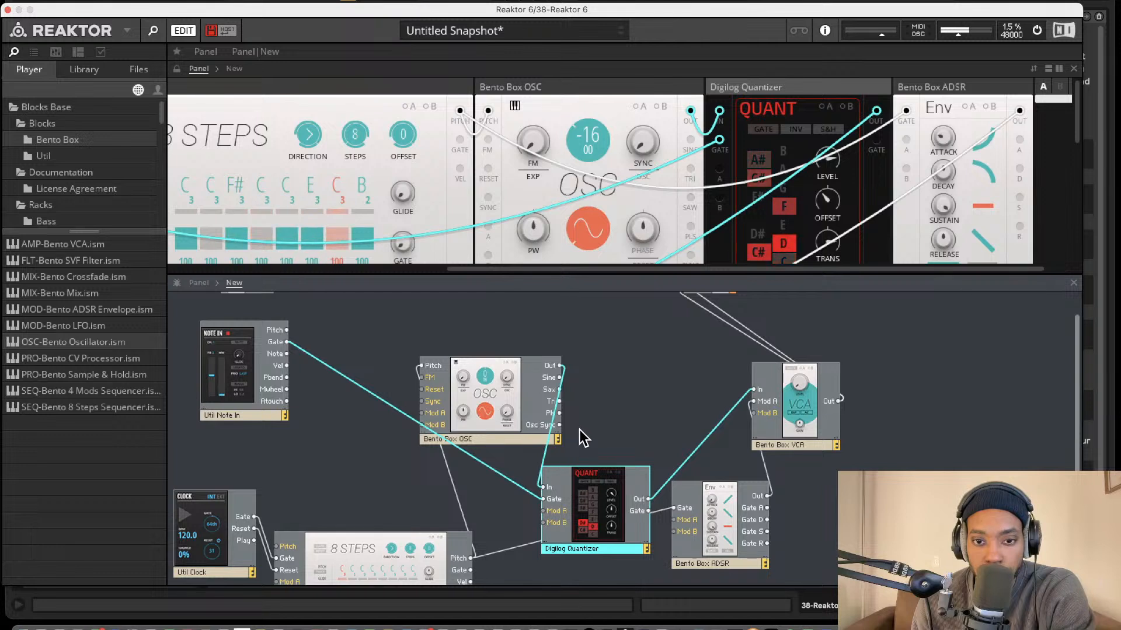
scroll(556, 509, down, 2)
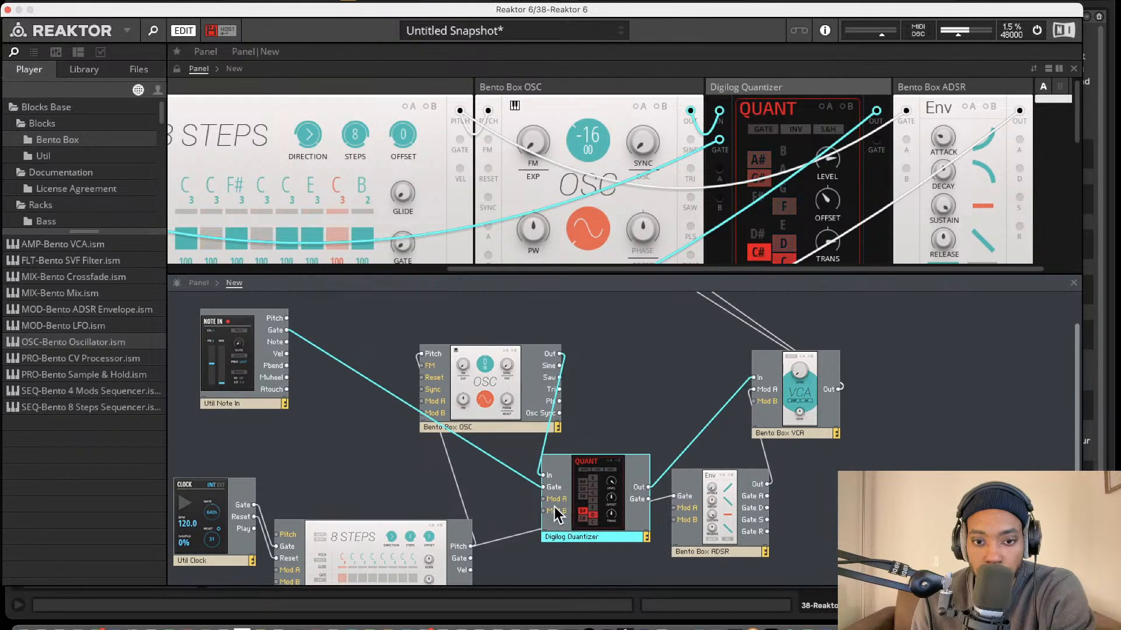
click(518, 485)
click(658, 501)
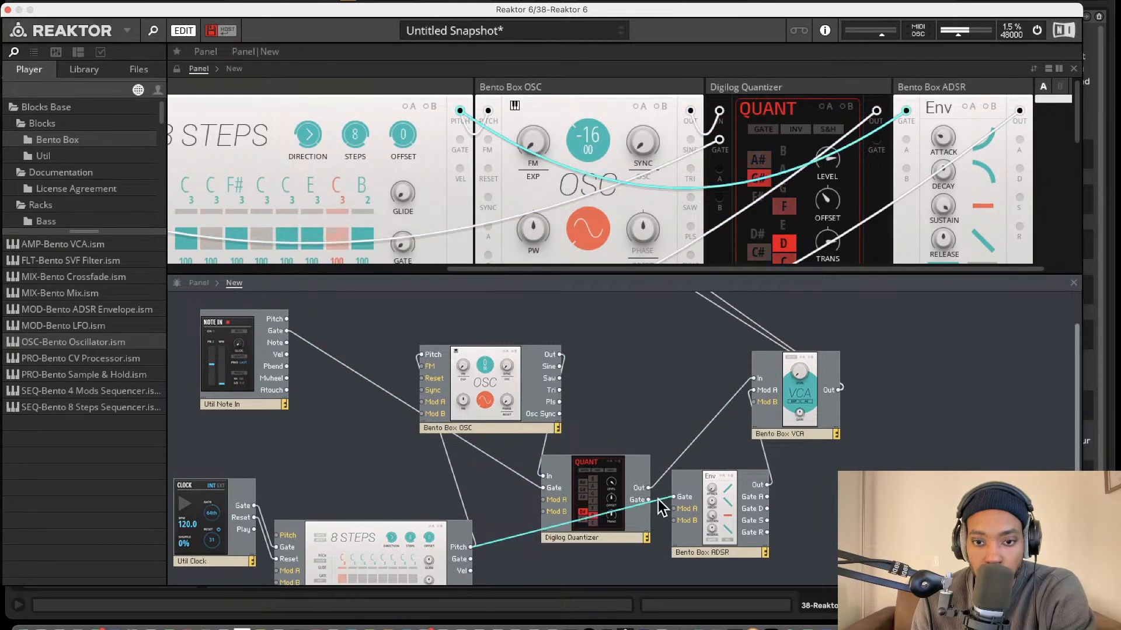
key(Delete)
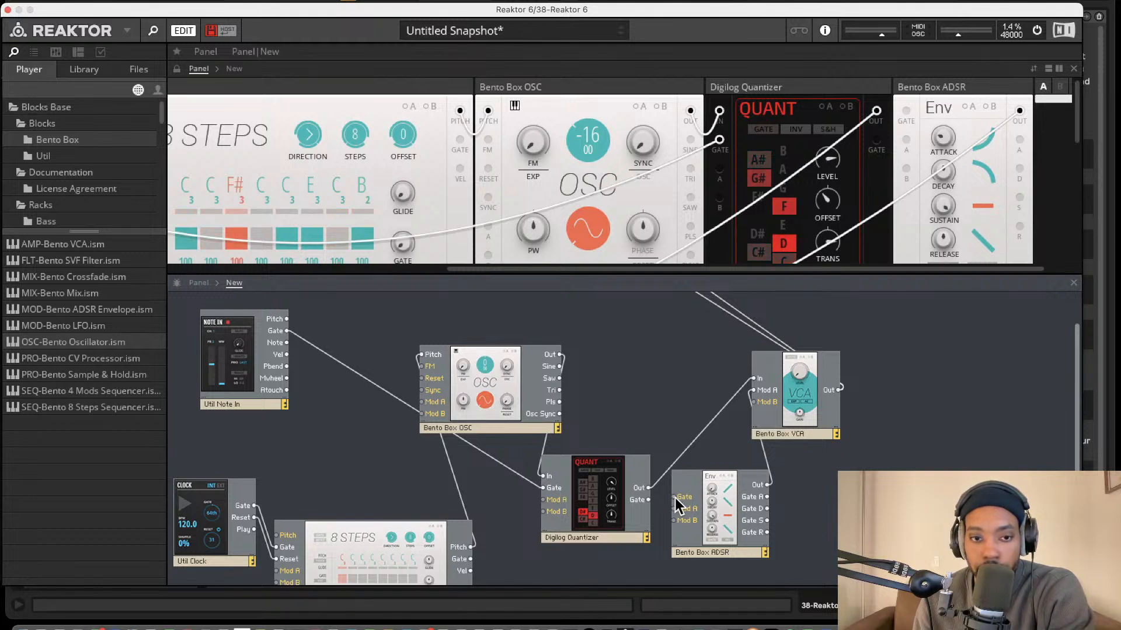
Try driving the Bento Box ADSR's Gate input from the Util Note In Gate output, and remove that cable.
drag(674, 497, 285, 332)
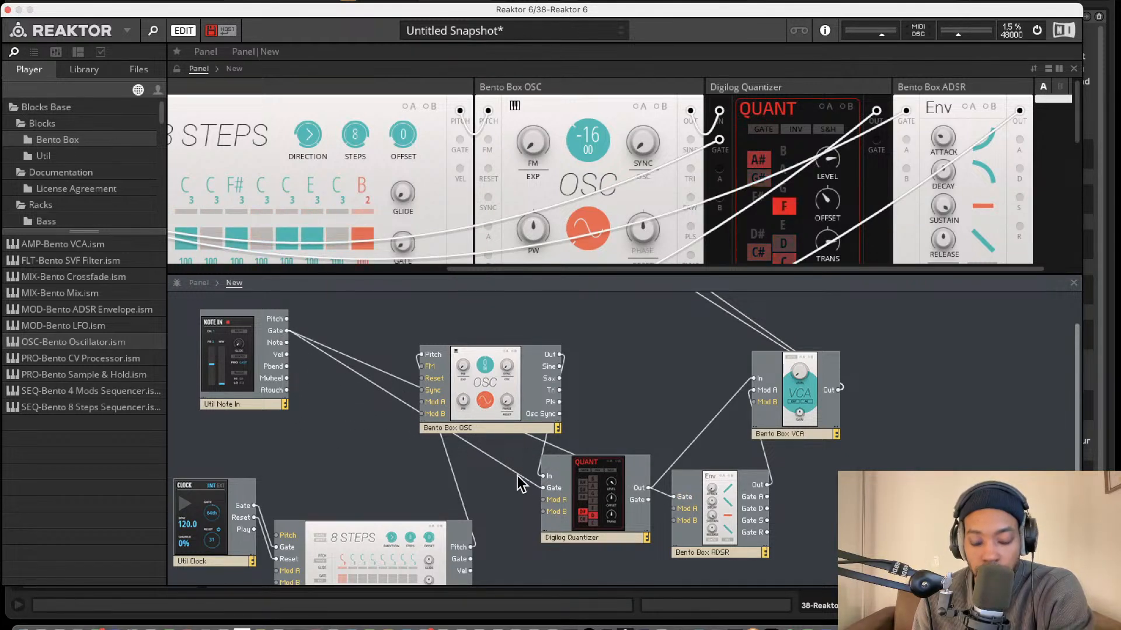
click(661, 496)
key(Delete)
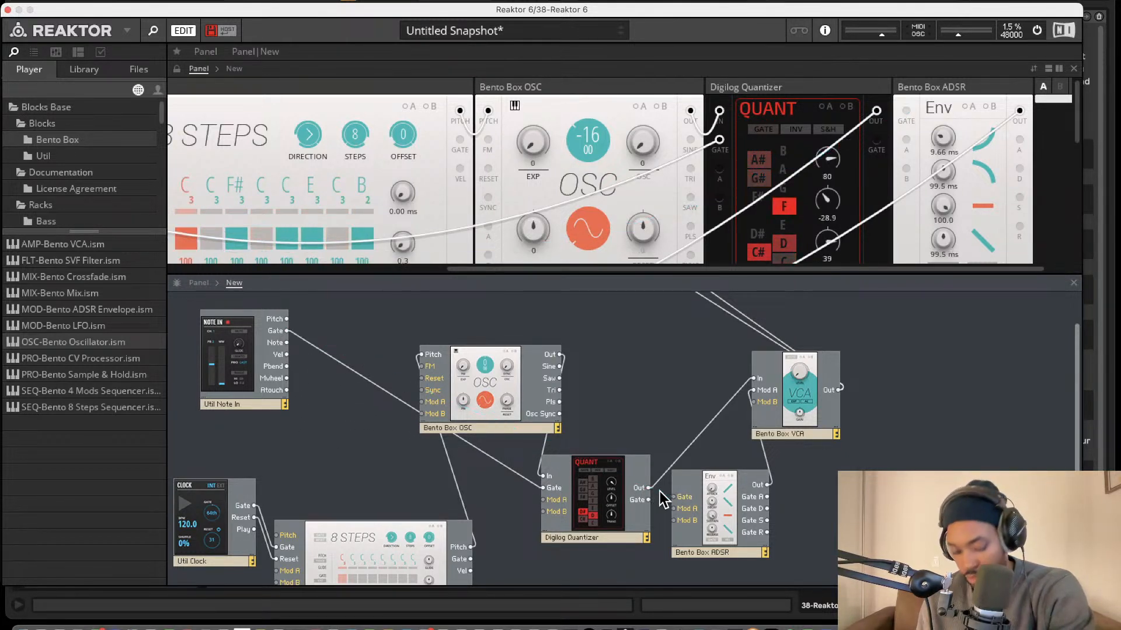
Connect the Bento Box ADSR's Gate input to the 8 Steps Gate output and raise the main output volume.
drag(674, 497, 461, 569)
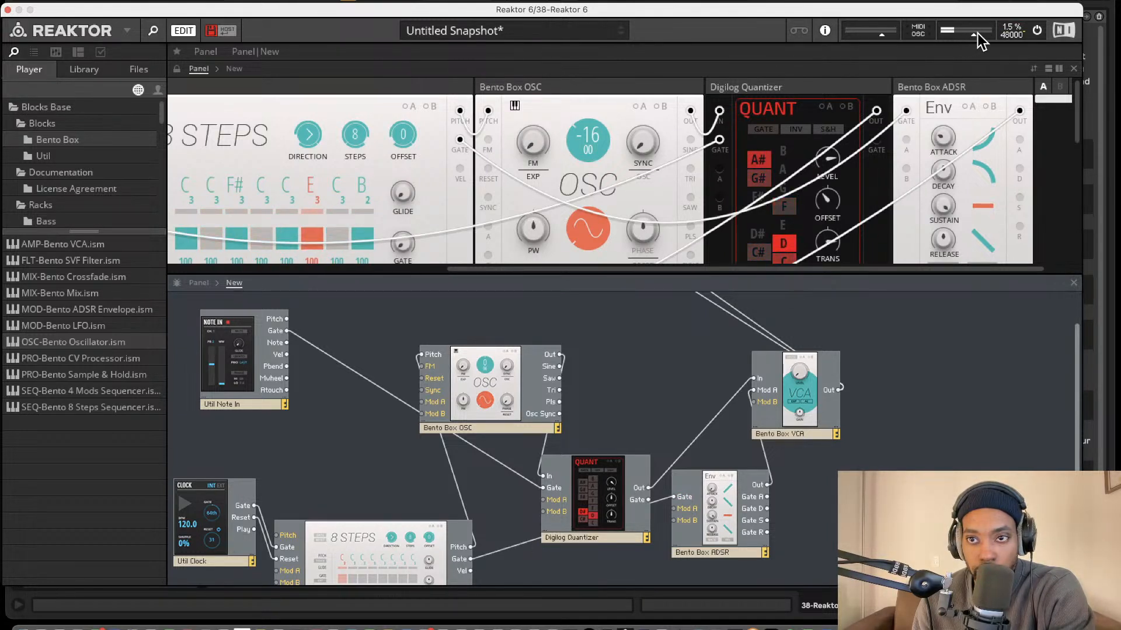
drag(981, 33, 986, 31)
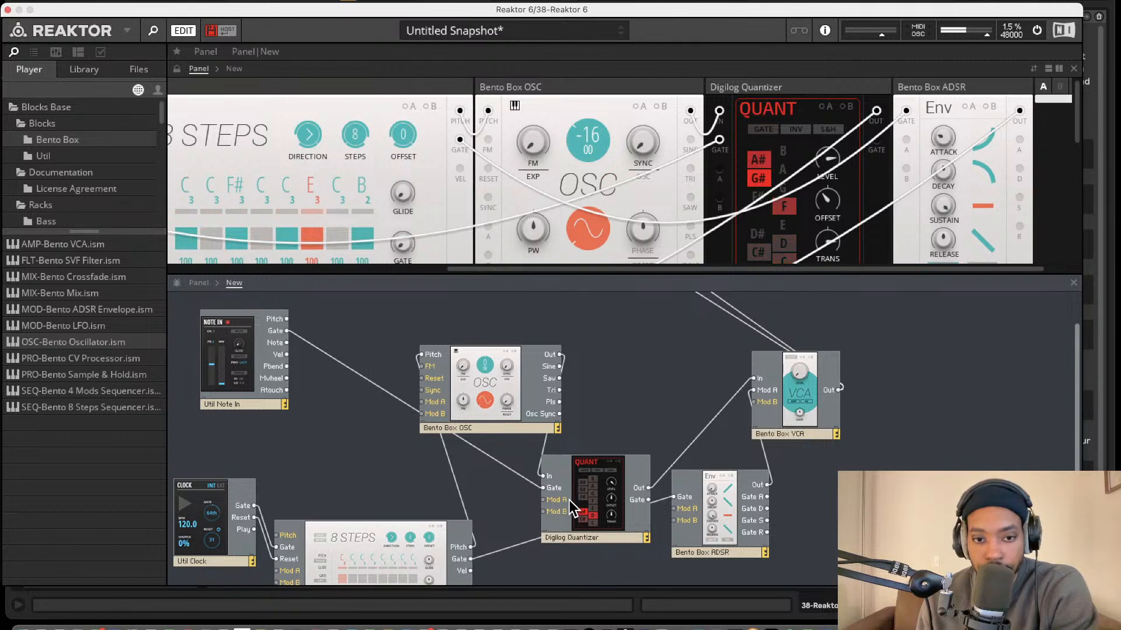
mouse_move(580, 486)
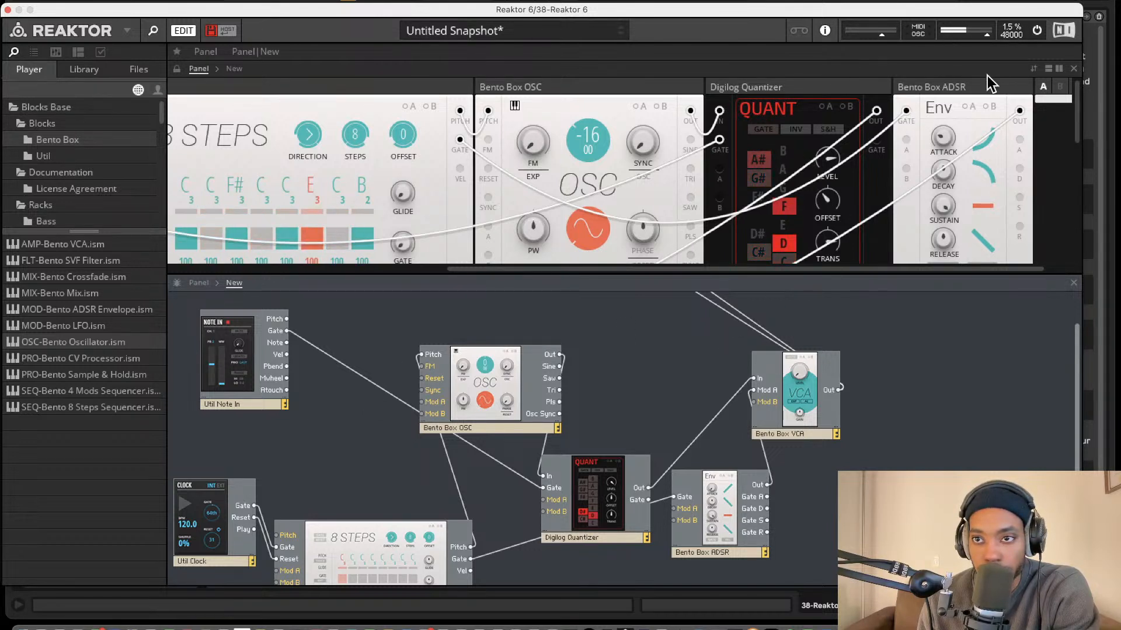
drag(972, 37, 983, 30)
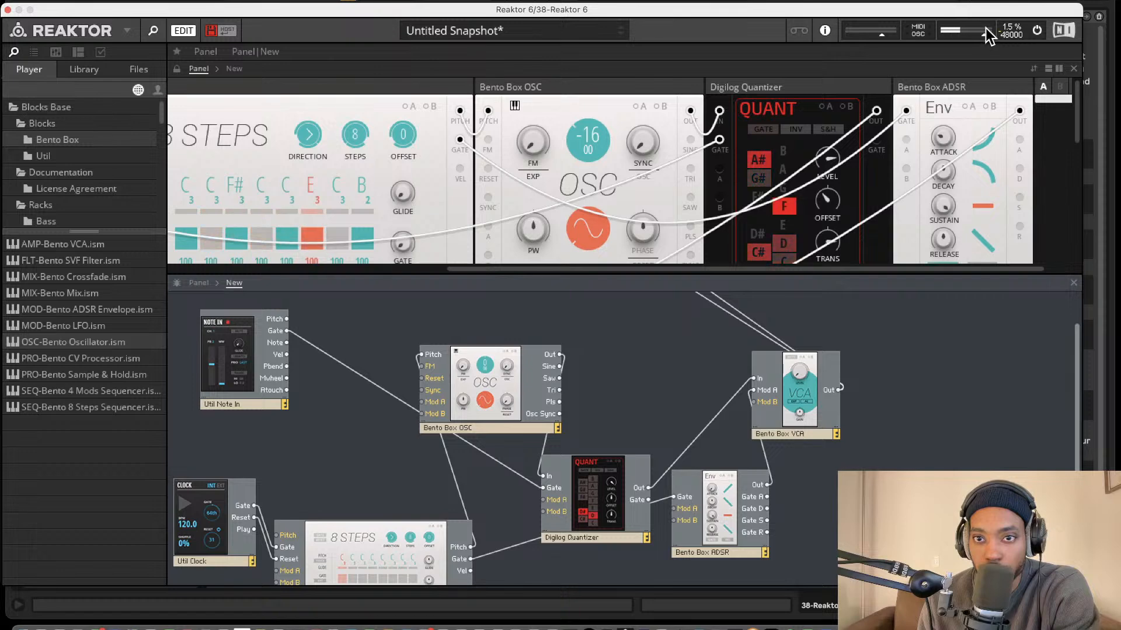
Adjust the Level knob on the Bento Box VCA.
scroll(575, 206, left, 3)
scroll(575, 212, left, 10)
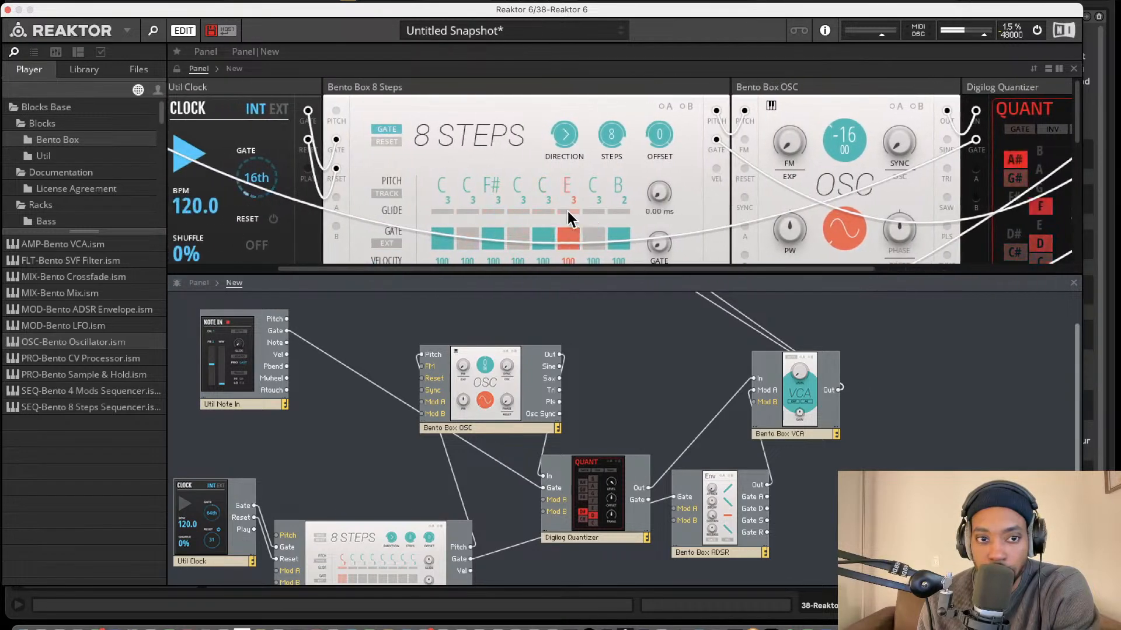
drag(221, 165, 230, 146)
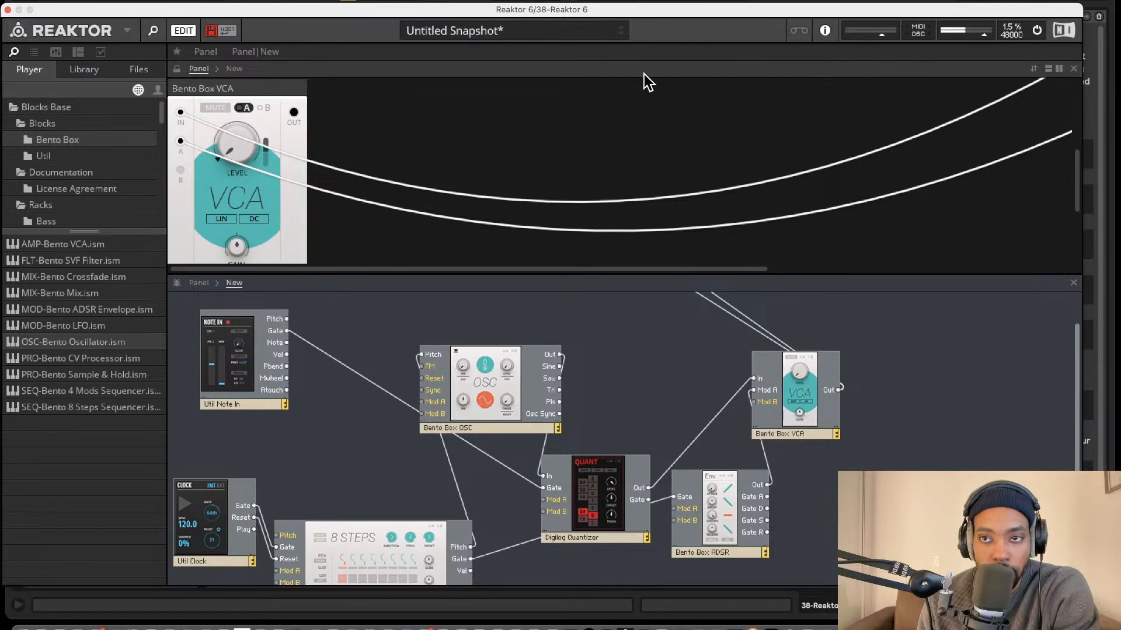
scroll(654, 93, right, 8)
scroll(670, 114, down, 5)
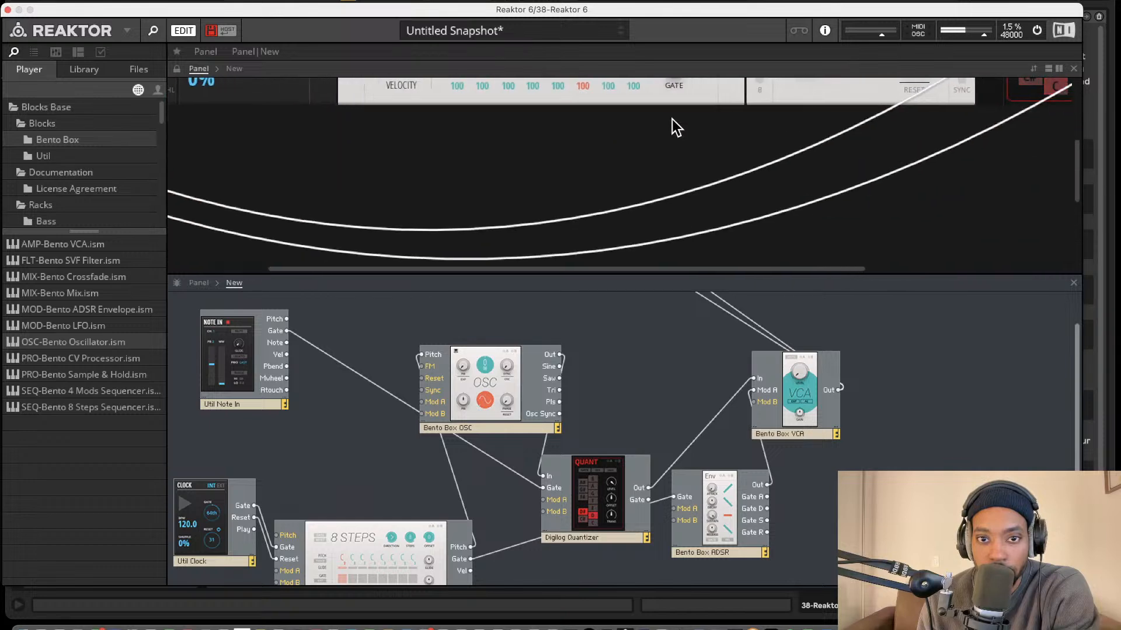
scroll(652, 123, up, 5)
scroll(408, 175, right, 3)
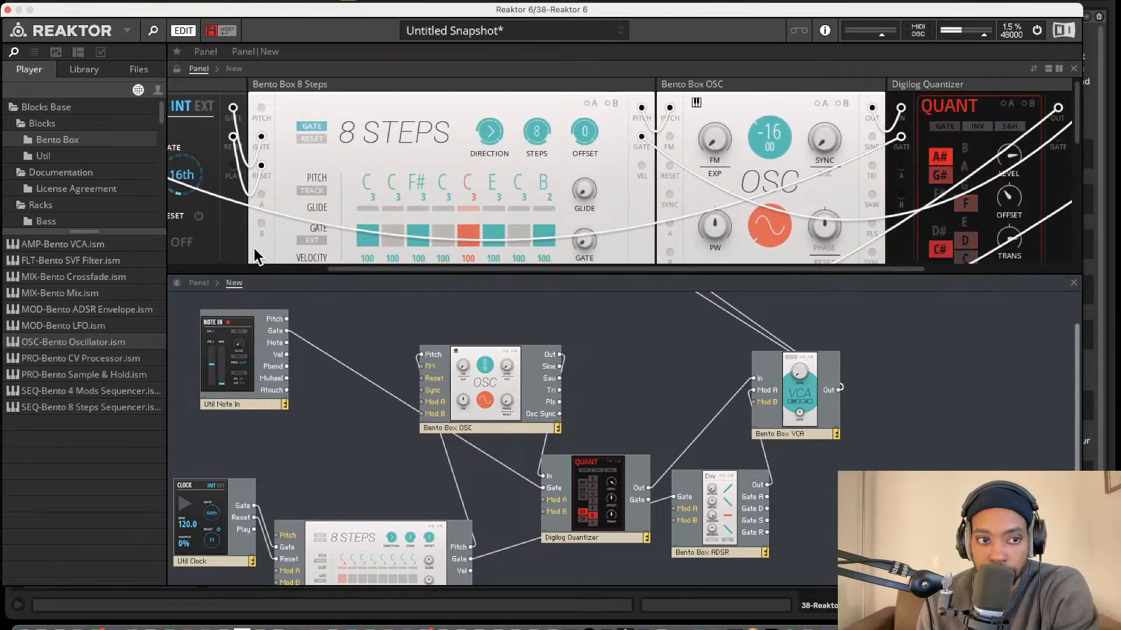
scroll(73, 192, down, 4)
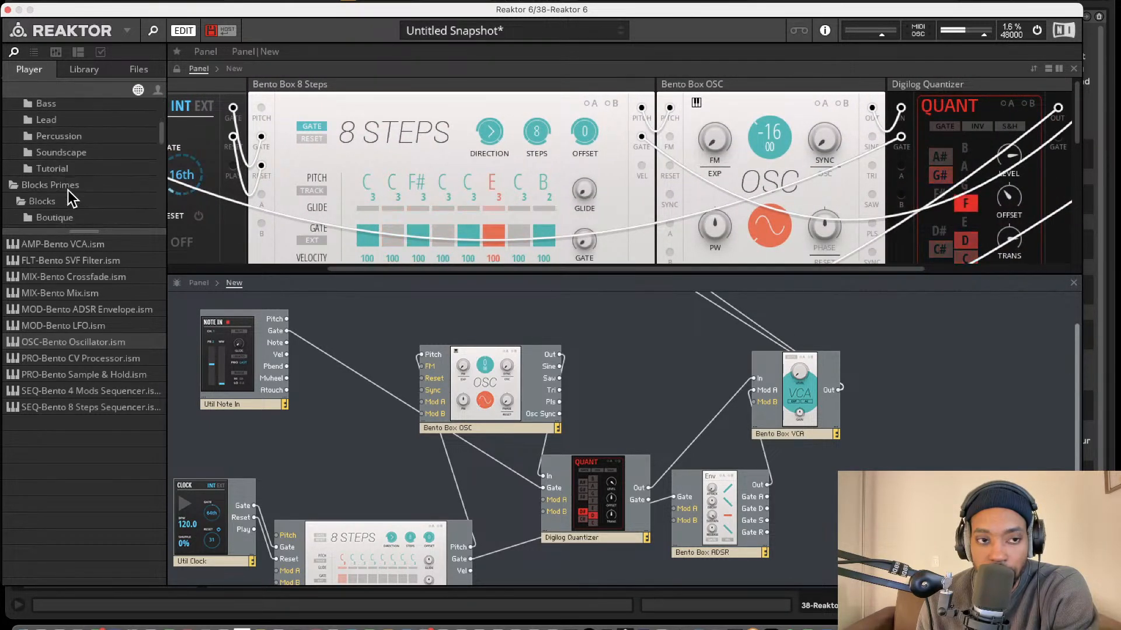
scroll(70, 199, down, 3)
scroll(76, 196, up, 4)
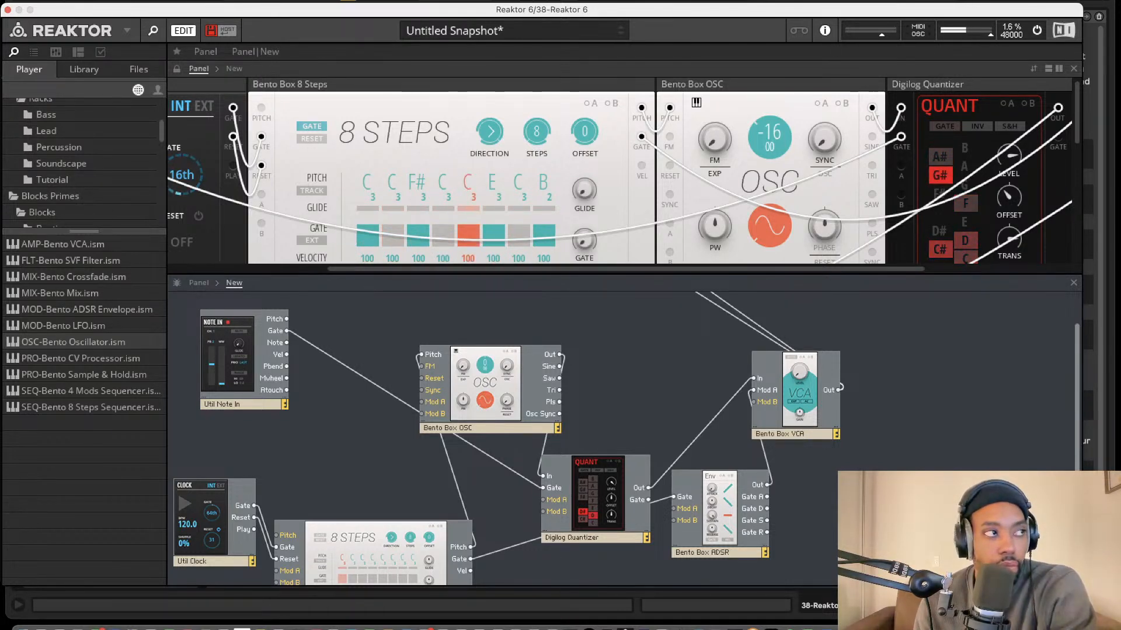
key(alt+super+p)
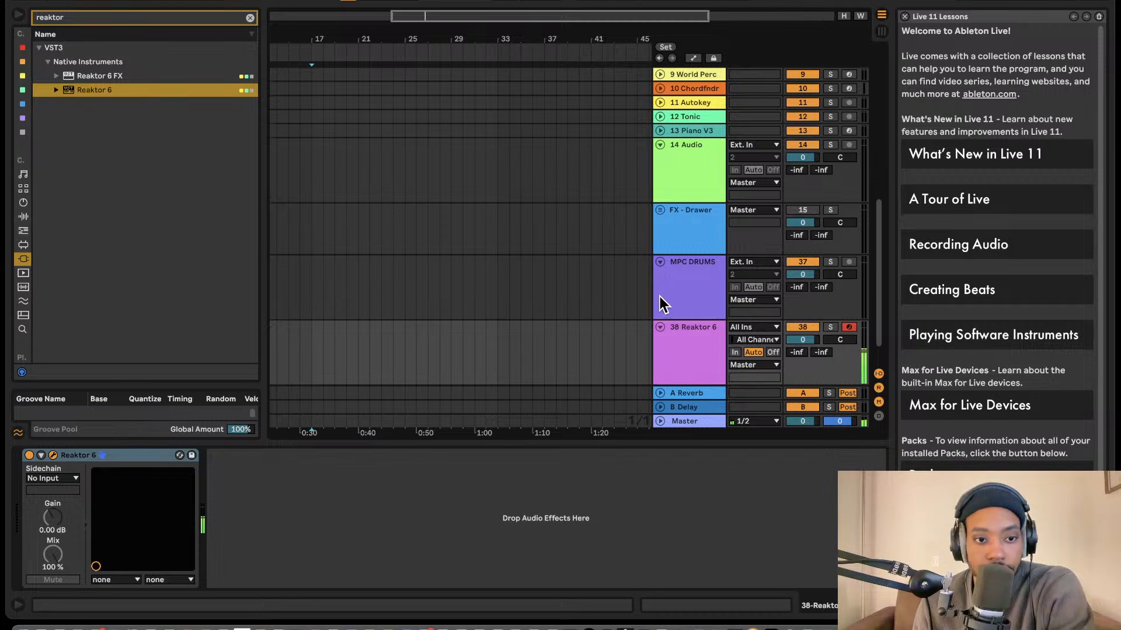
key(alt+super+p)
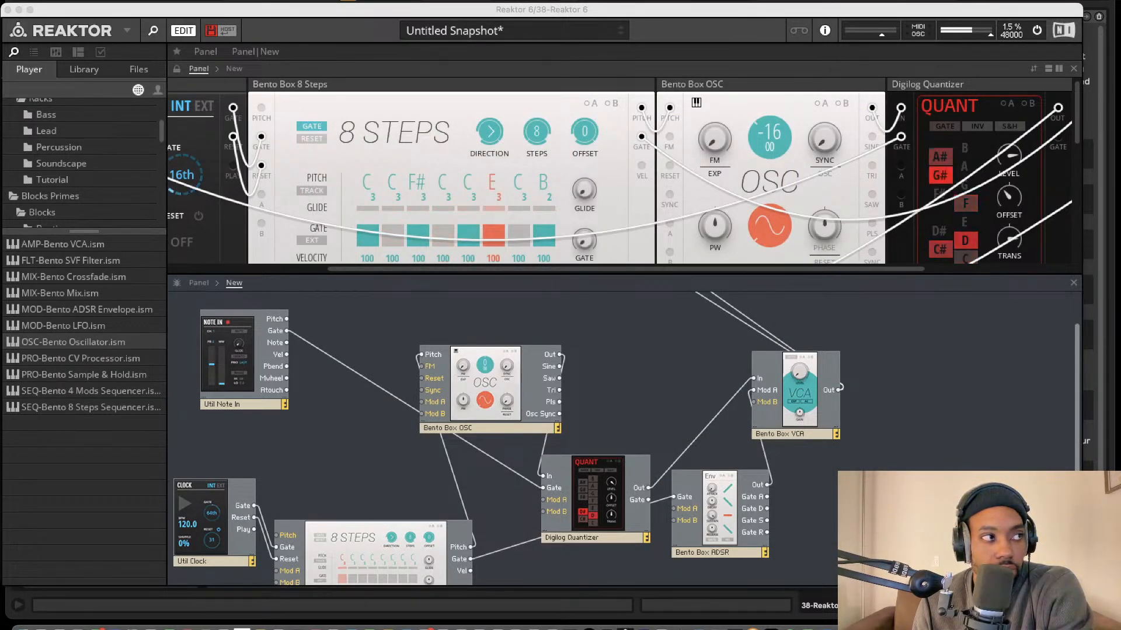
key(alt+super+p)
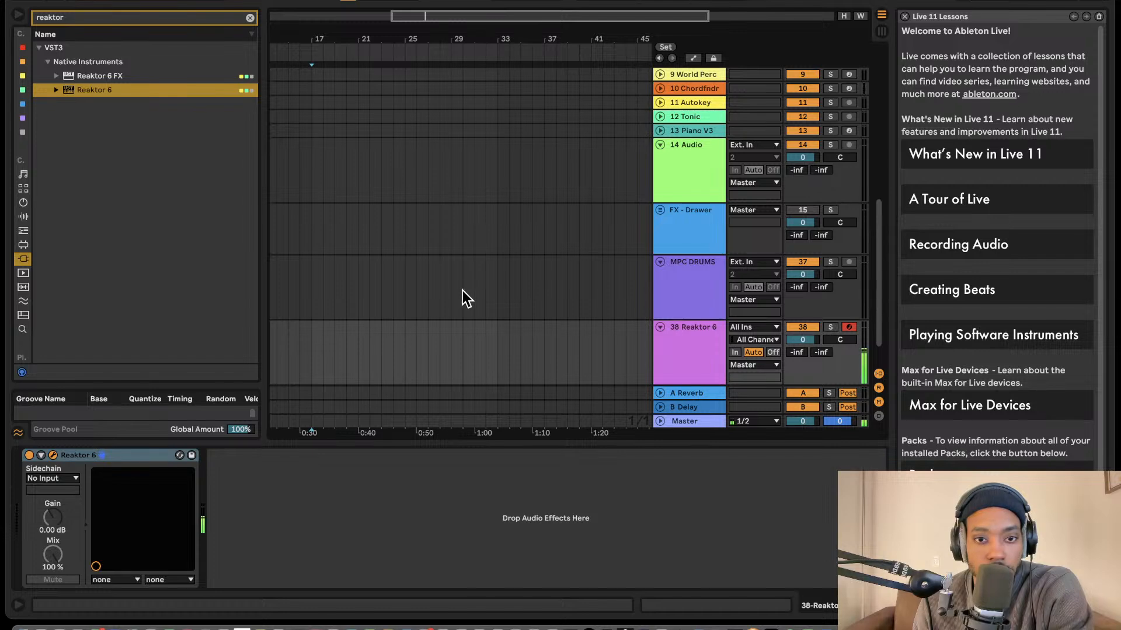
key(alt+super+p)
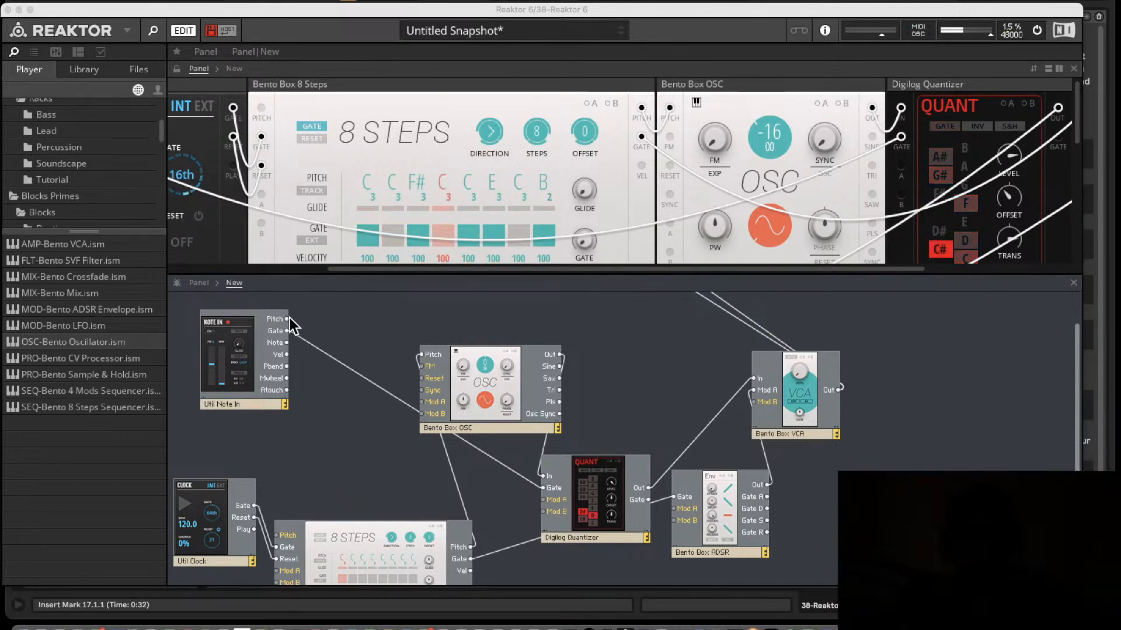
drag(286, 331, 282, 541)
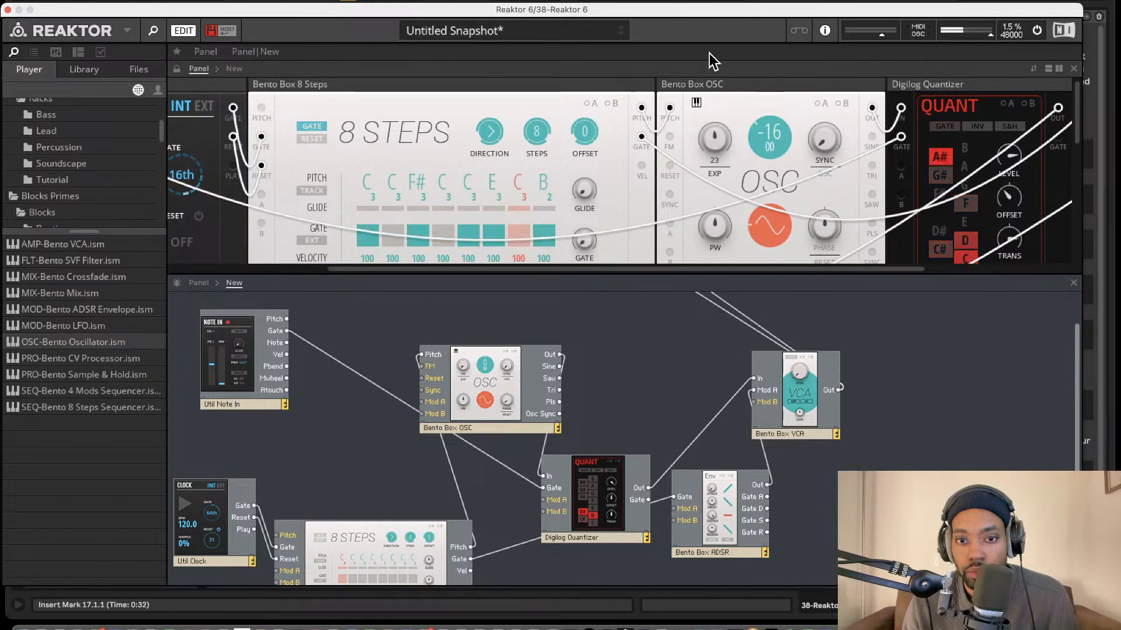
Add a Bento Box LFO, connect its Out to the Bento Box OSC's Mod A input, and activate the OSC's A modulation view.
drag(64, 326, 284, 451)
drag(371, 480, 422, 402)
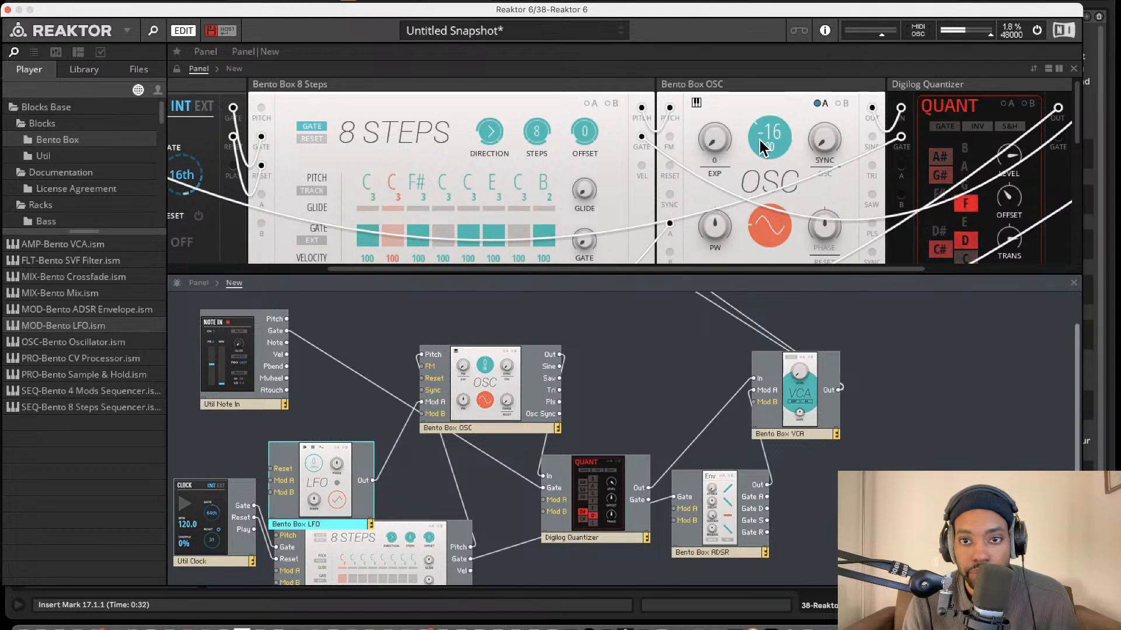
click(820, 103)
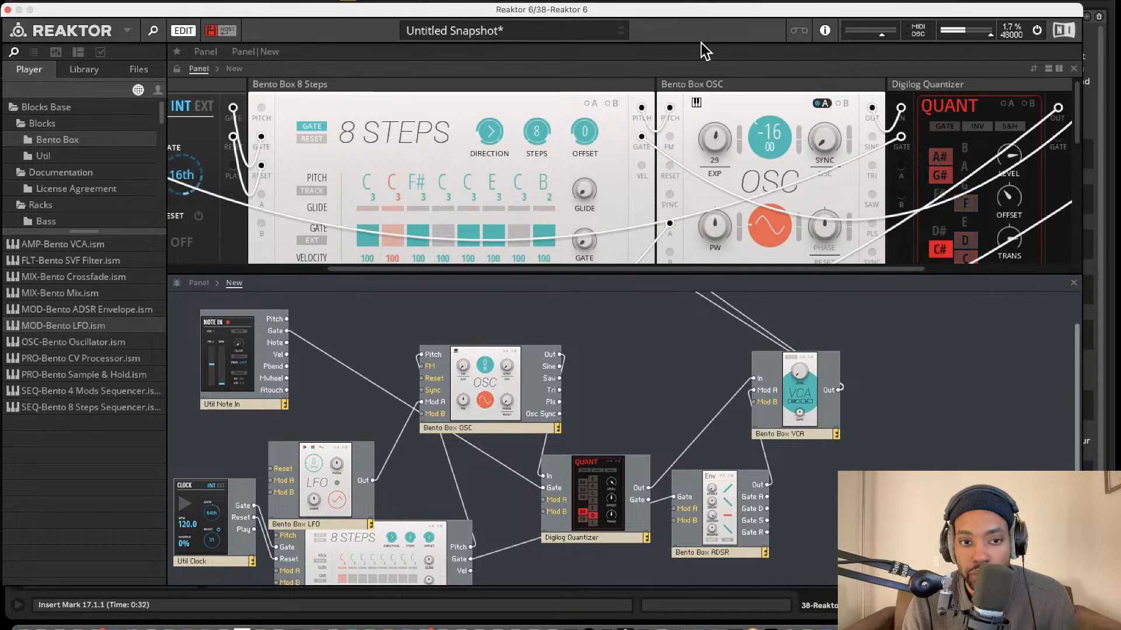
Move the Bento Box LFO's Out connection from the Bento Box OSC's Mod A input to its FM input and adjust the FM amount.
click(393, 434)
key(x)
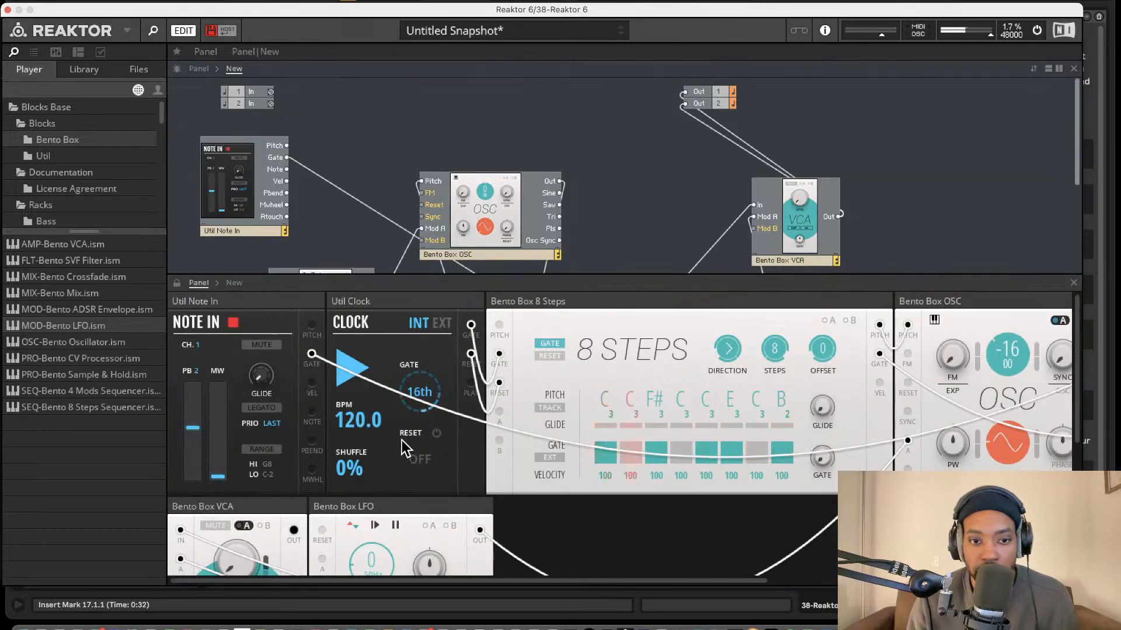
click(1035, 68)
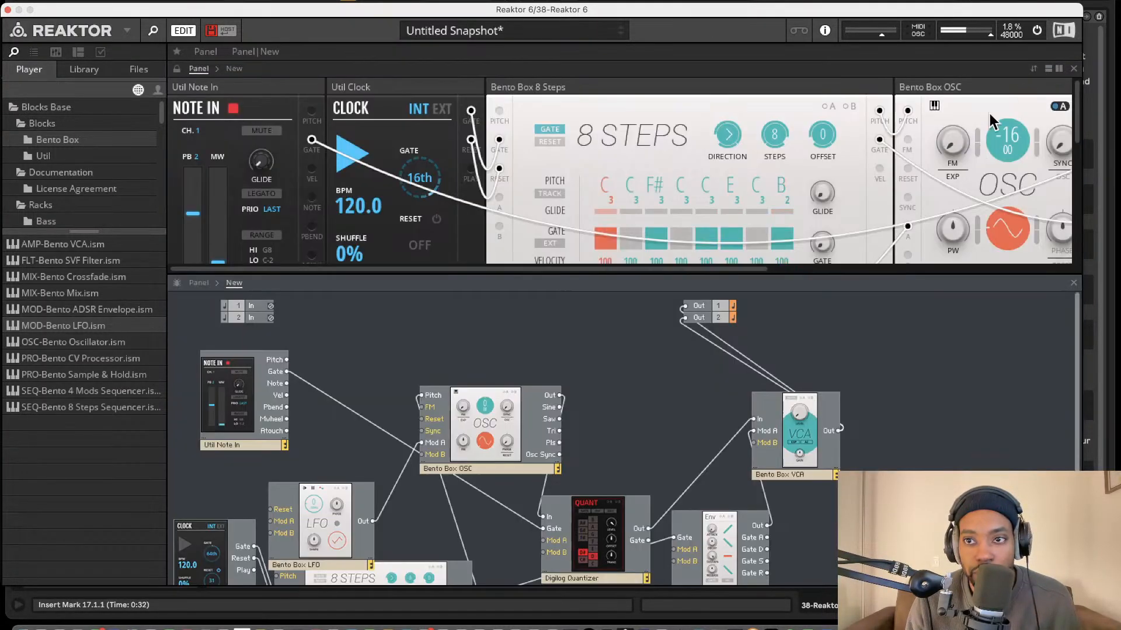
click(400, 476)
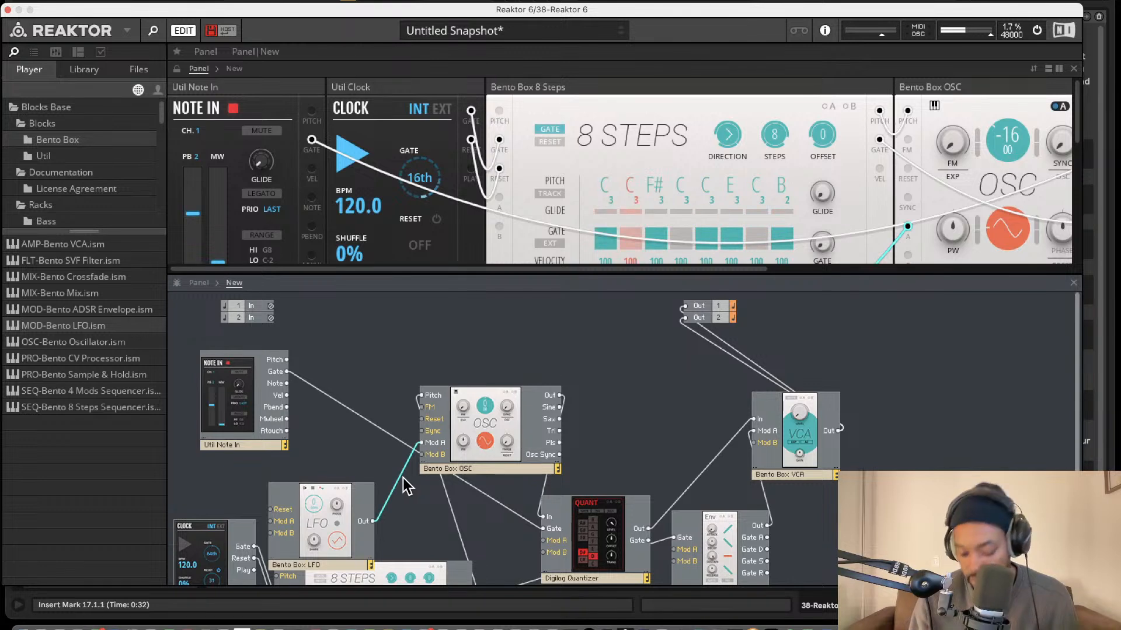
key(Delete)
drag(373, 521, 423, 407)
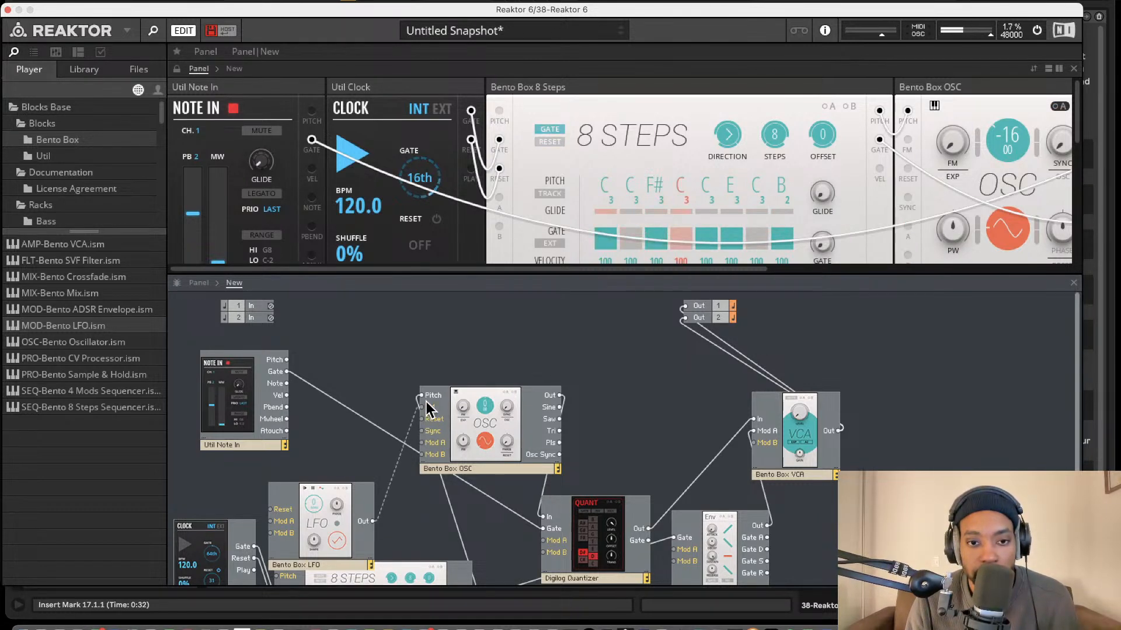
scroll(912, 131, right, 5)
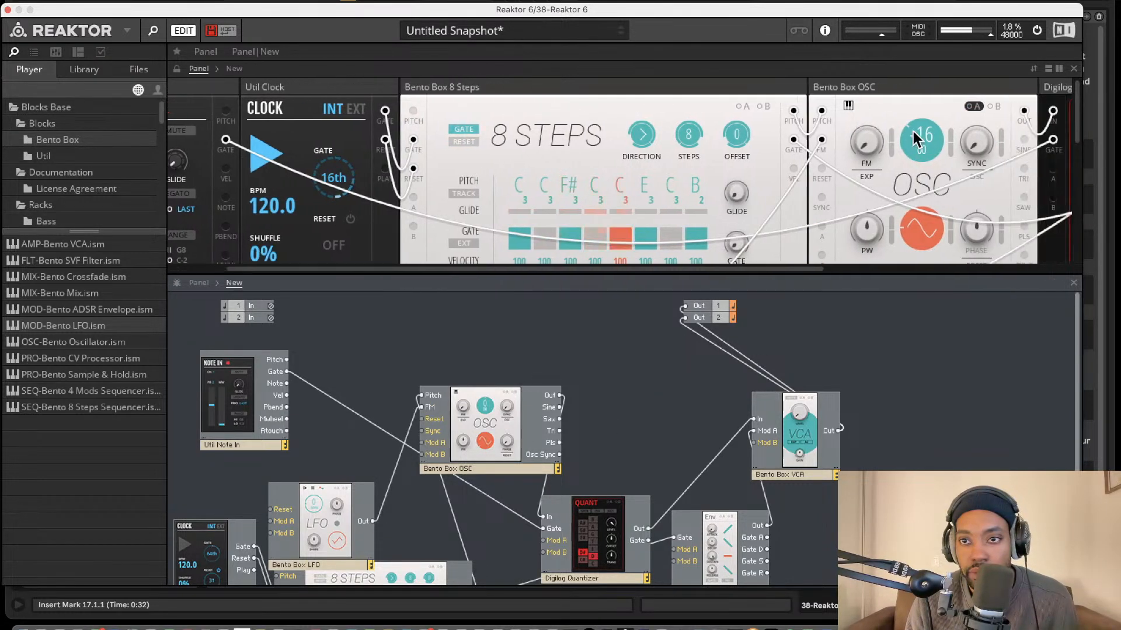
drag(812, 114, 807, 74)
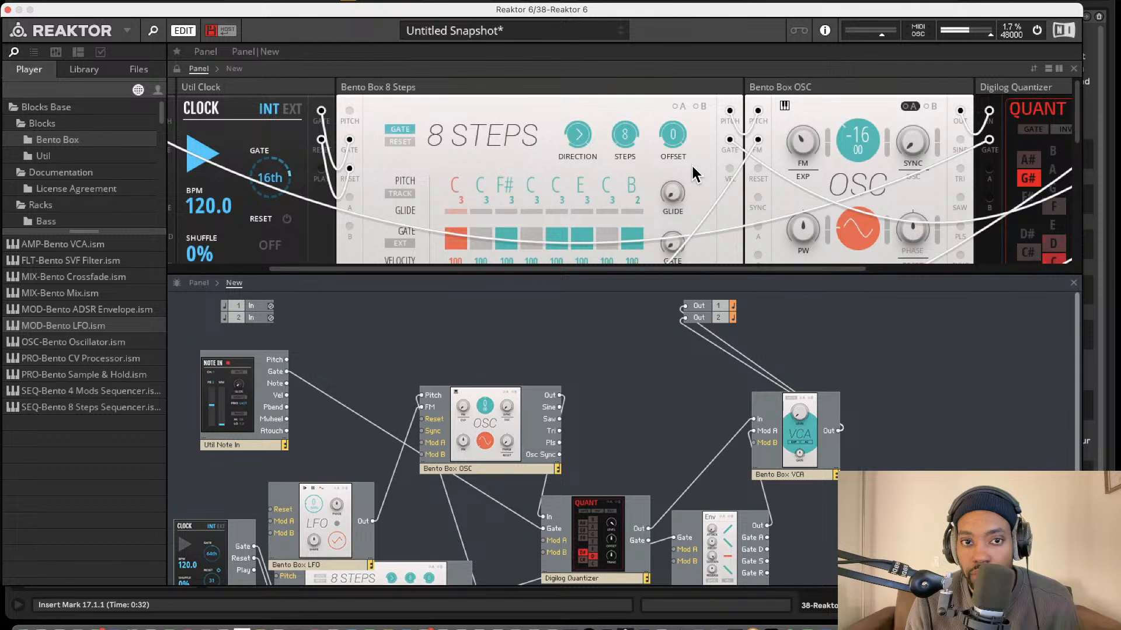
Try pitch tracking on the Bento Box 8 Steps sequencer and switch it off again.
click(406, 195)
scroll(406, 195, right, 1)
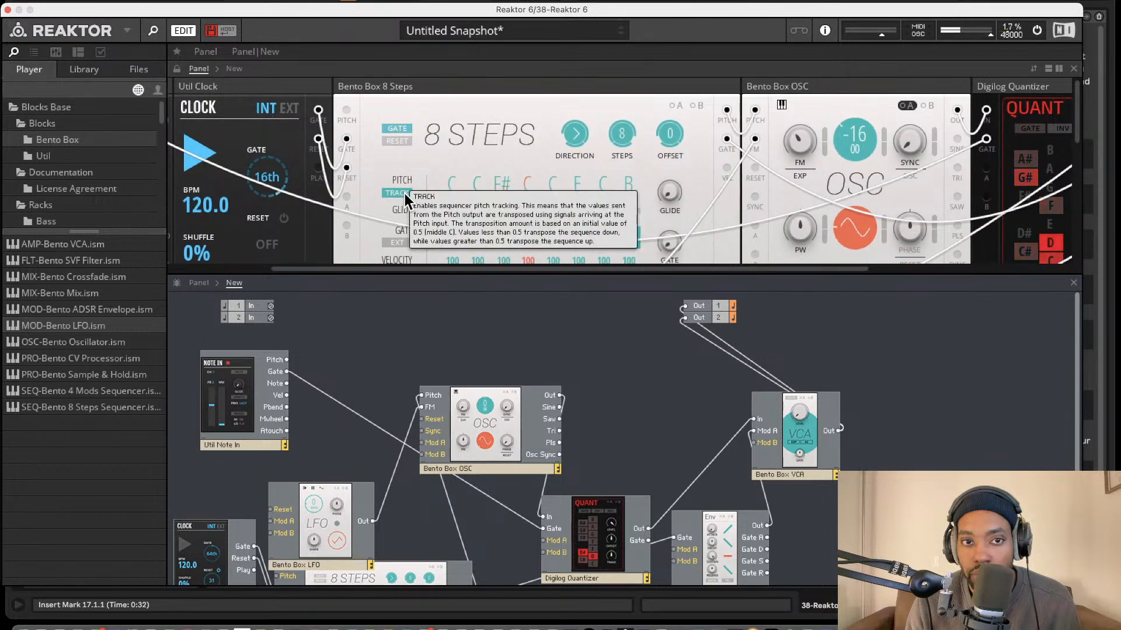
click(406, 195)
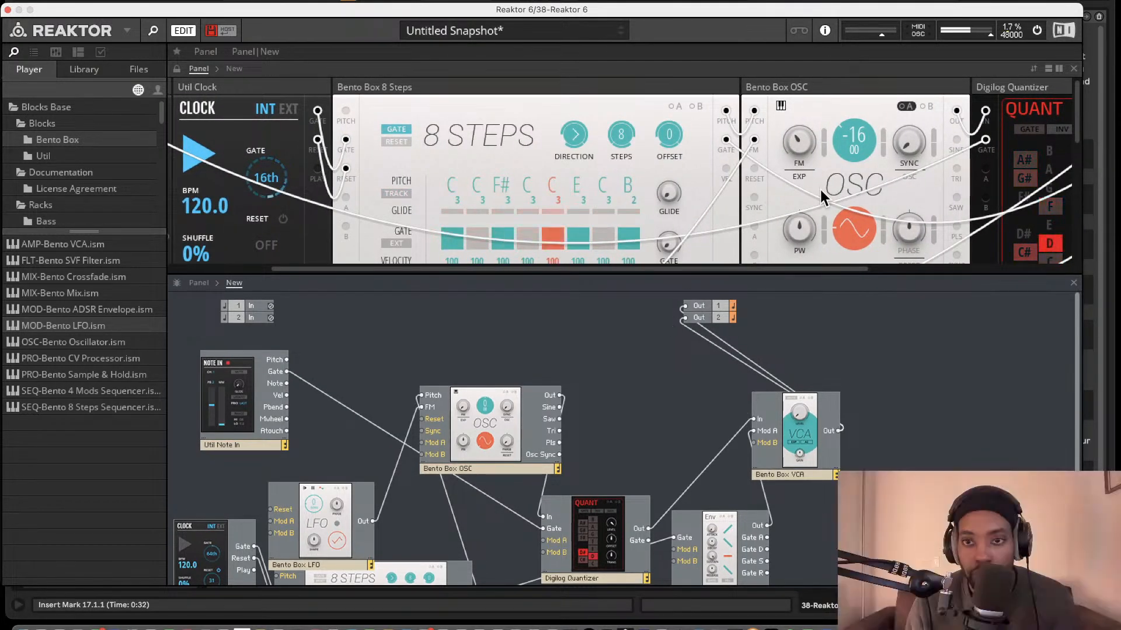
Set the Bento Box LFO's rate to 0.80 Hz.
scroll(724, 235, right, 5)
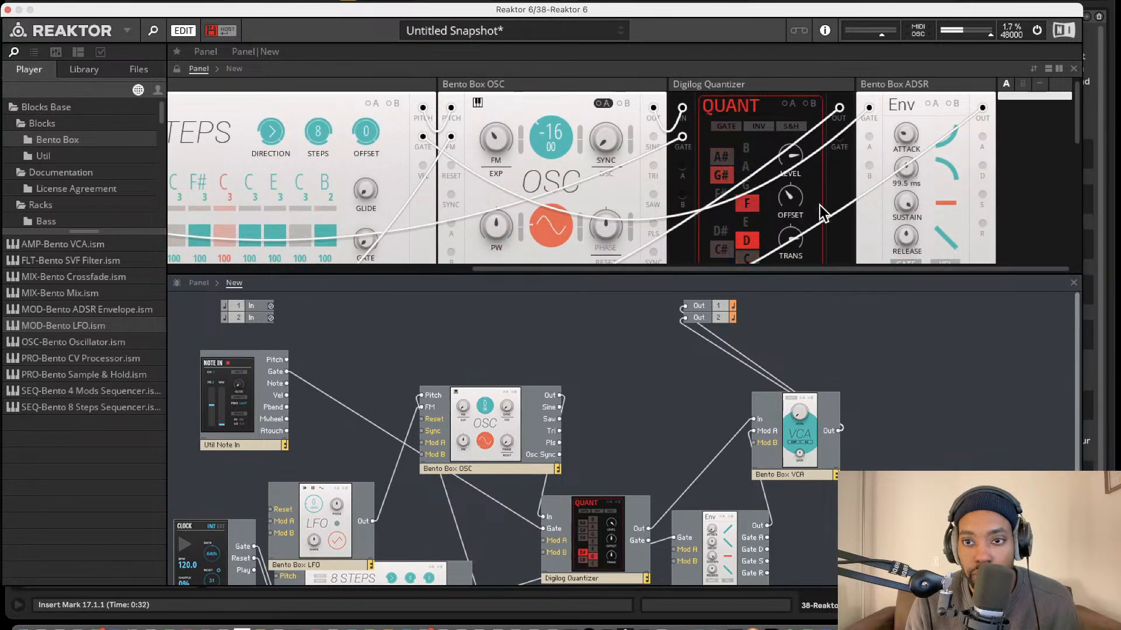
scroll(780, 202, left, 5)
scroll(747, 204, right, 10)
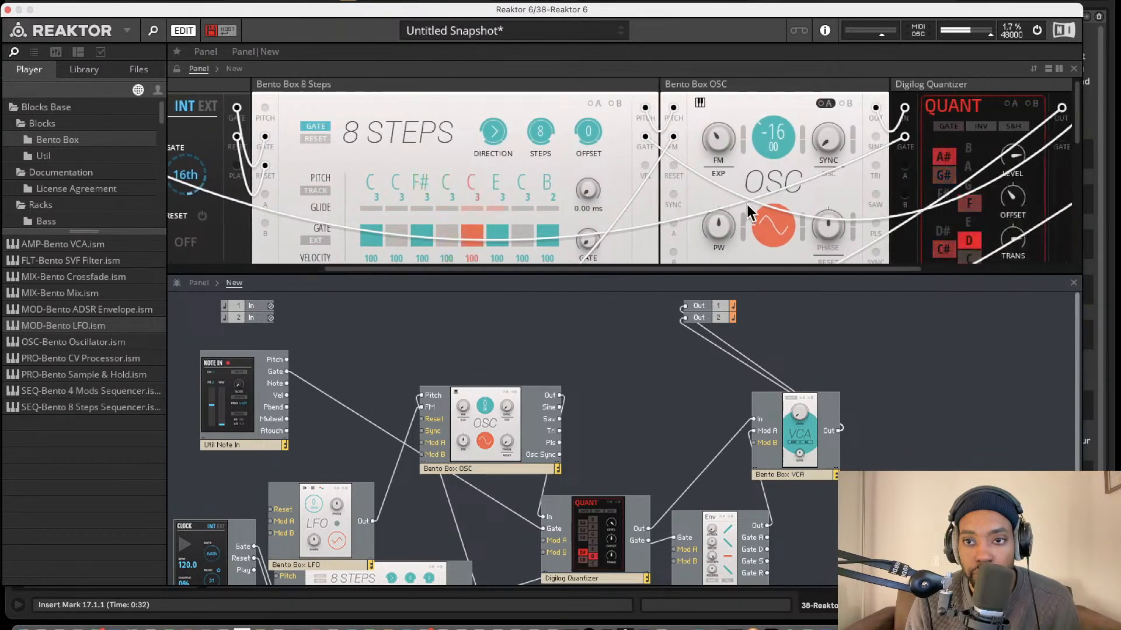
scroll(747, 205, left, 4)
scroll(751, 205, up, 5)
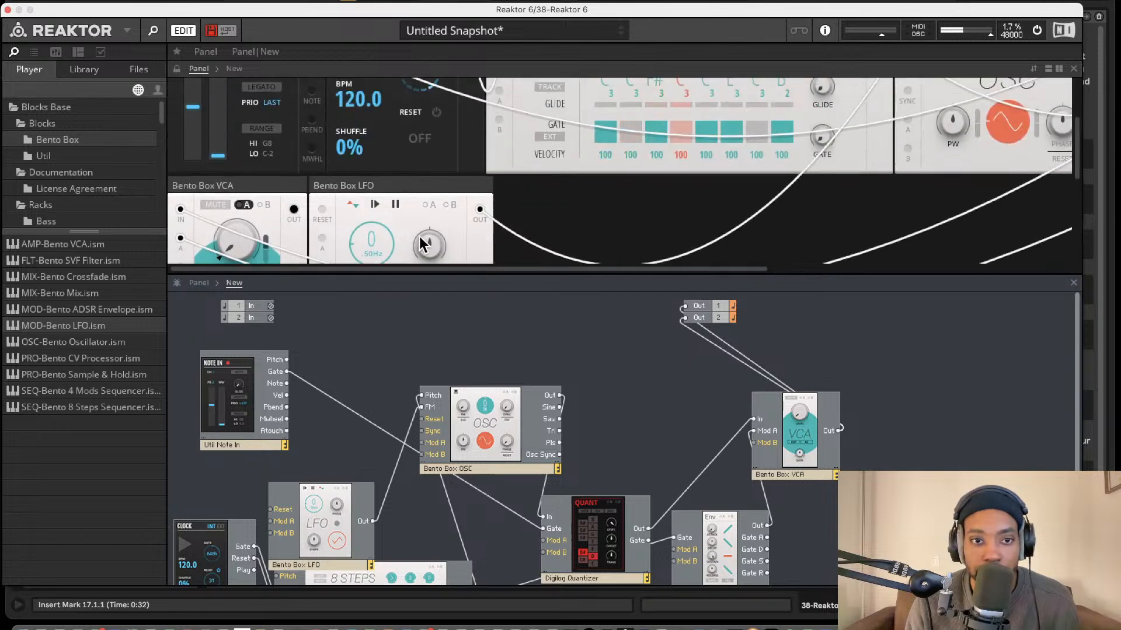
scroll(446, 209, down, 4)
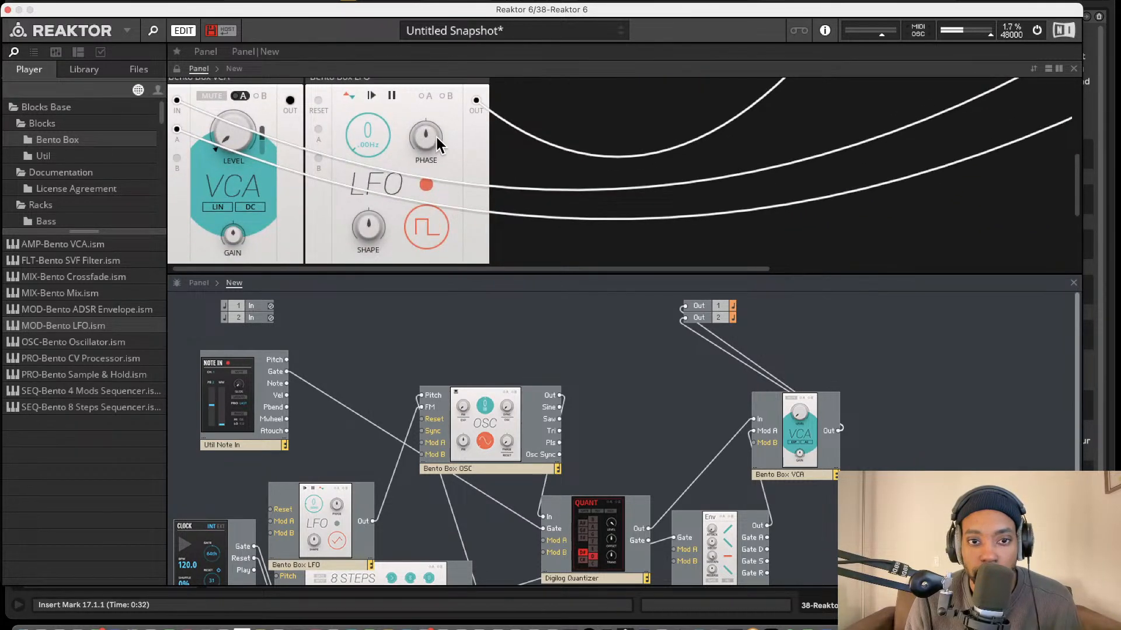
scroll(735, 169, up, 5)
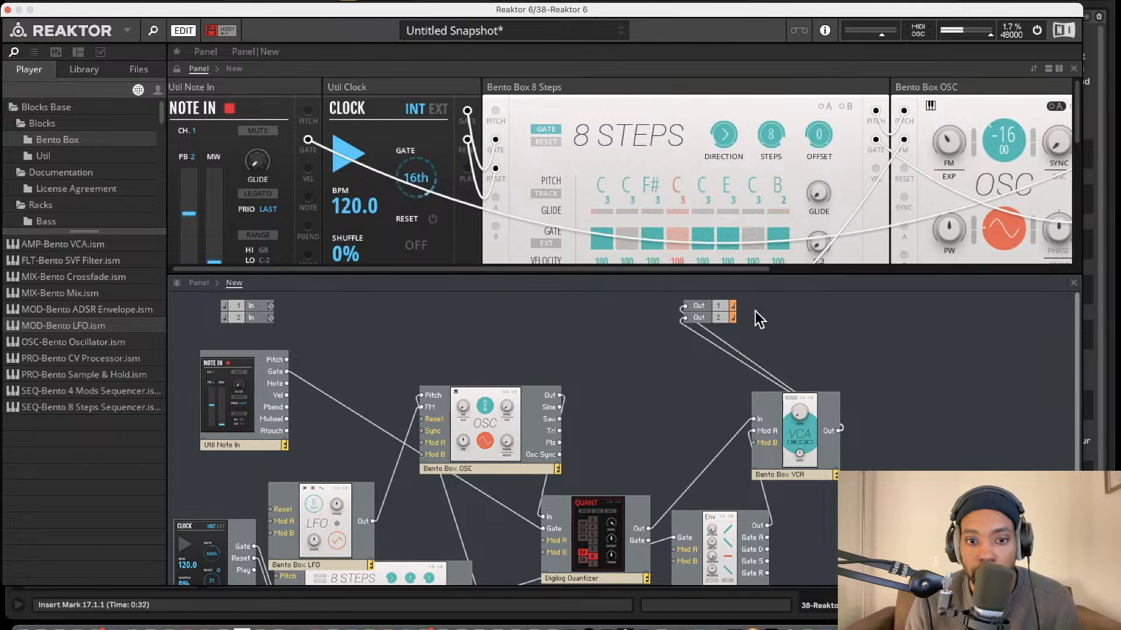
Fine-tune the Bento Box OSC's FM amount while comparing the LIN and EXP modes, finishing in EXP mode.
drag(935, 256, 937, 239)
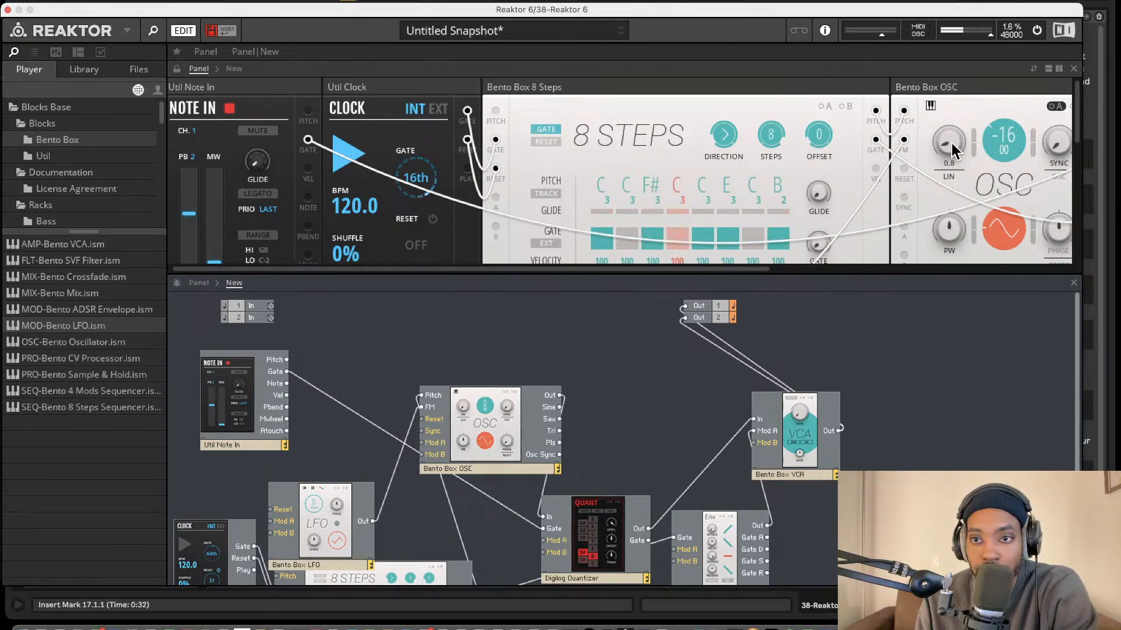
click(950, 176)
scroll(957, 166, right, 6)
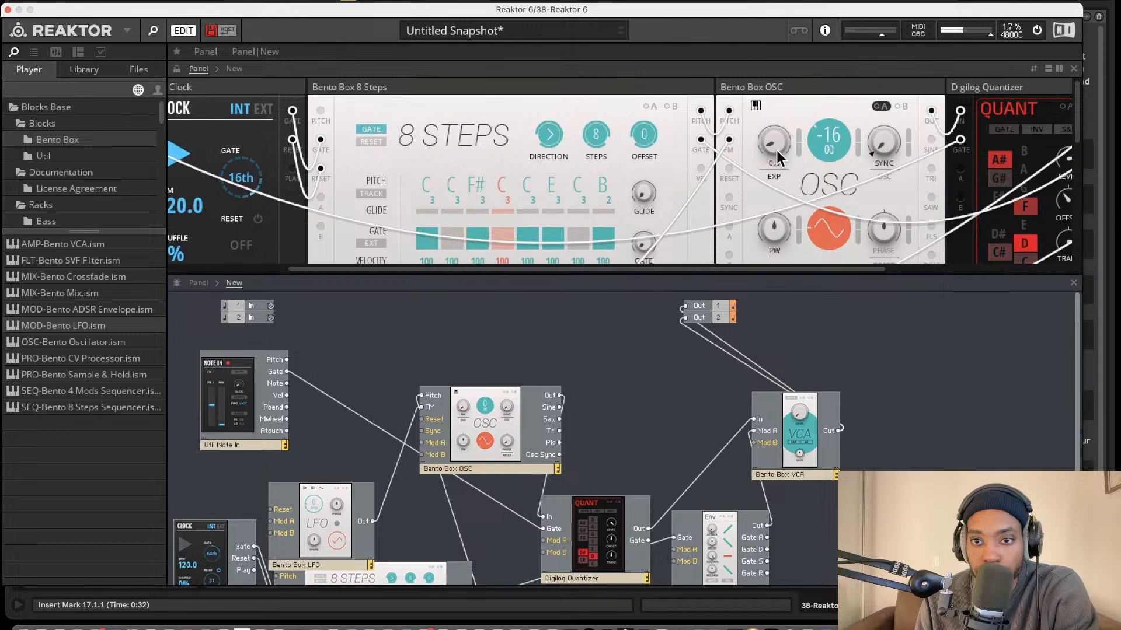
drag(776, 151, 777, 145)
click(774, 177)
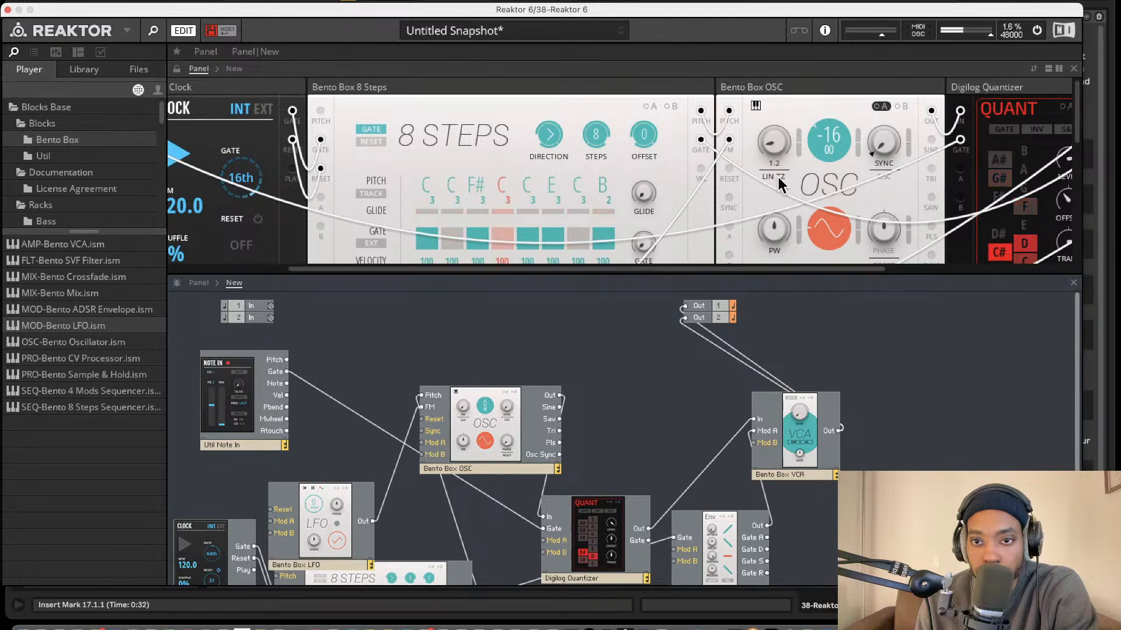
drag(775, 142, 772, 156)
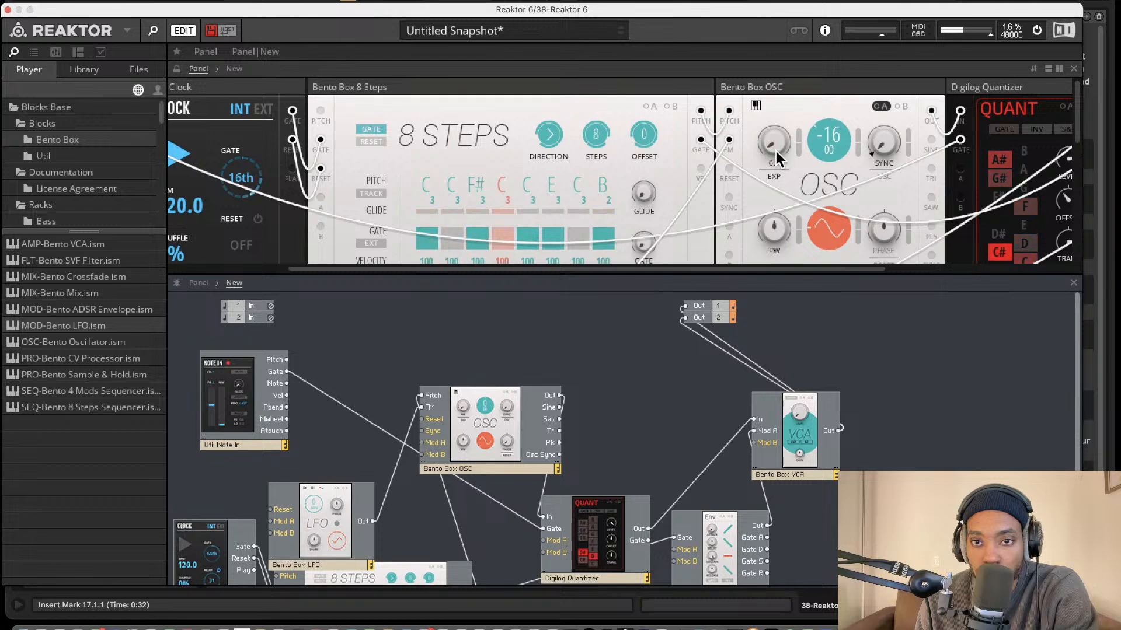
Set the Util Clock's tempo to 84 BPM.
scroll(729, 175, left, 5)
scroll(687, 188, down, 5)
scroll(687, 188, right, 2)
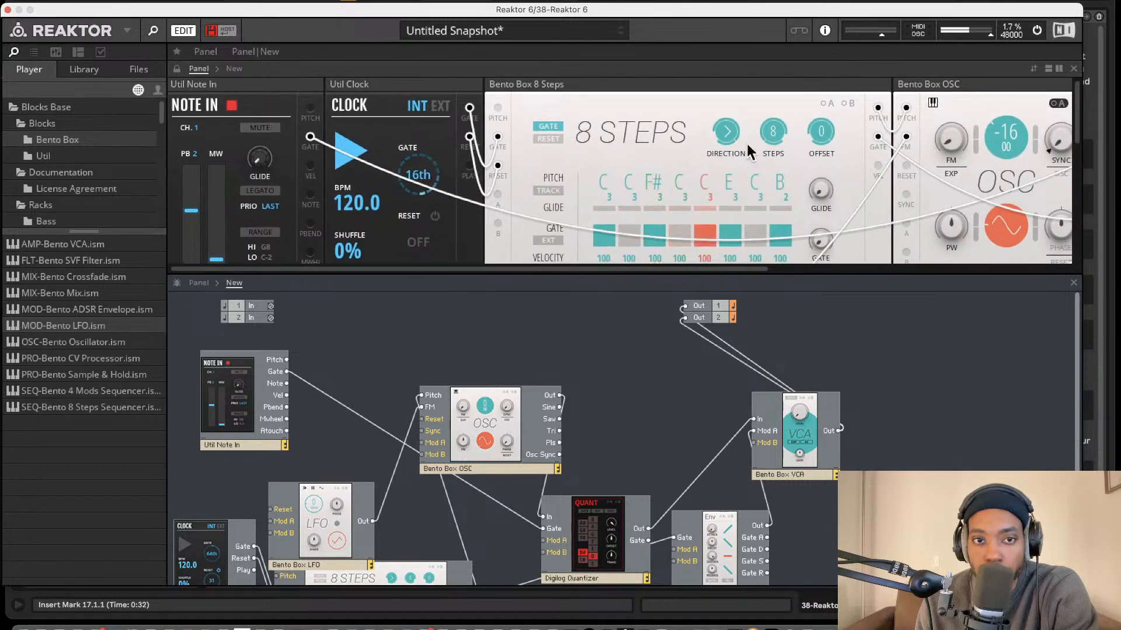
scroll(295, 216, up, 3)
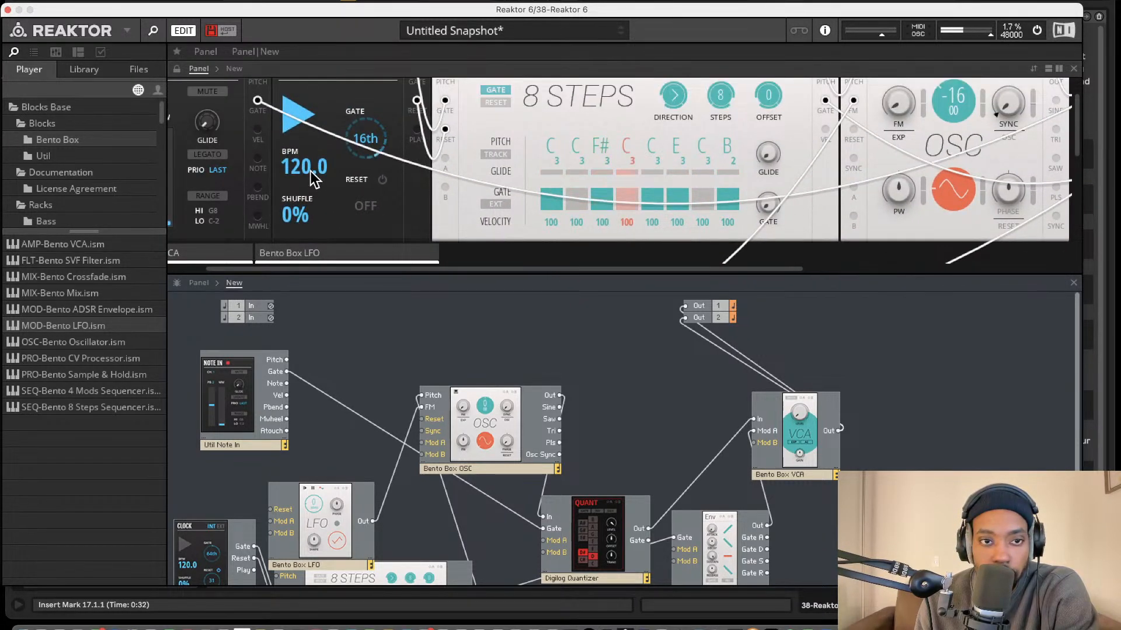
drag(314, 235, 313, 214)
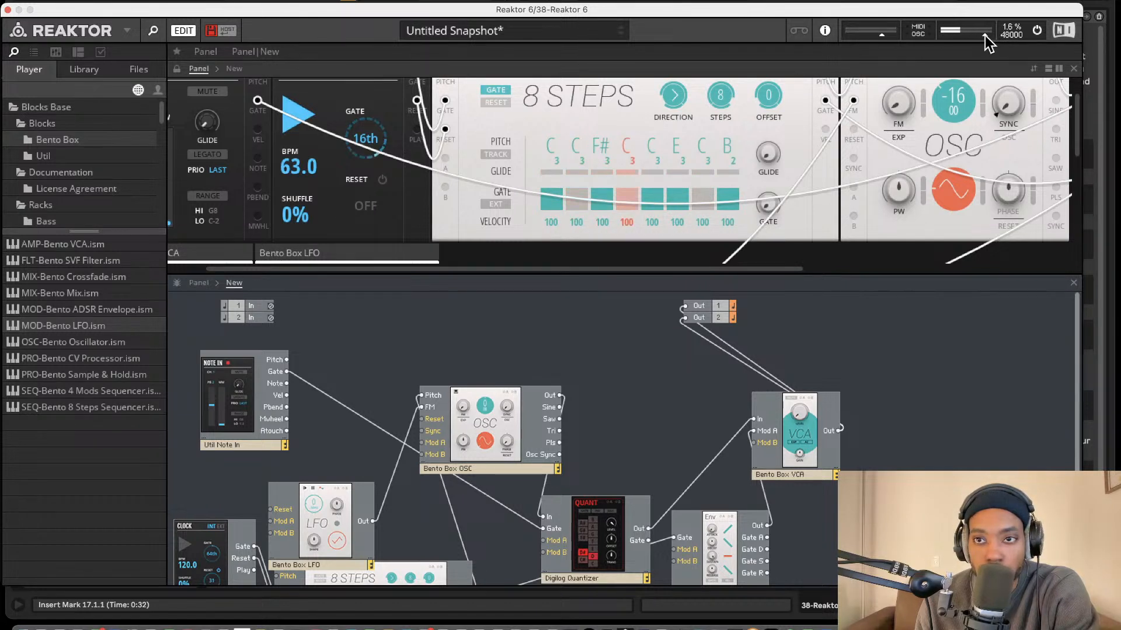
scroll(382, 176, up, 2)
drag(289, 206, 323, 218)
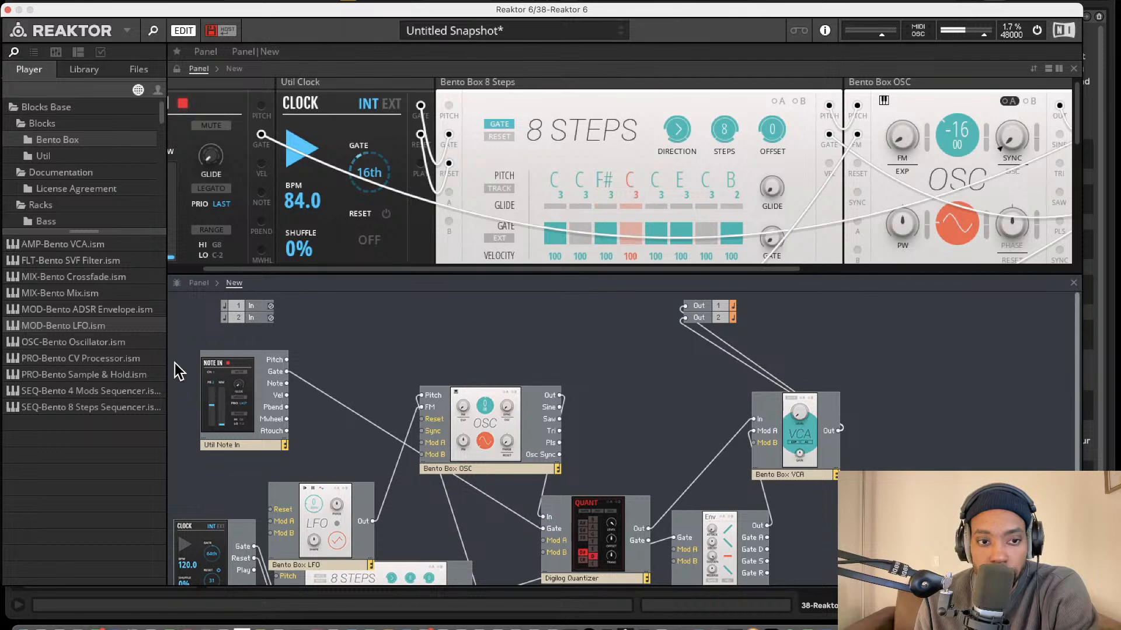
Select all blocks in the structure with their cables and copy the selection.
key(ctrl+a)
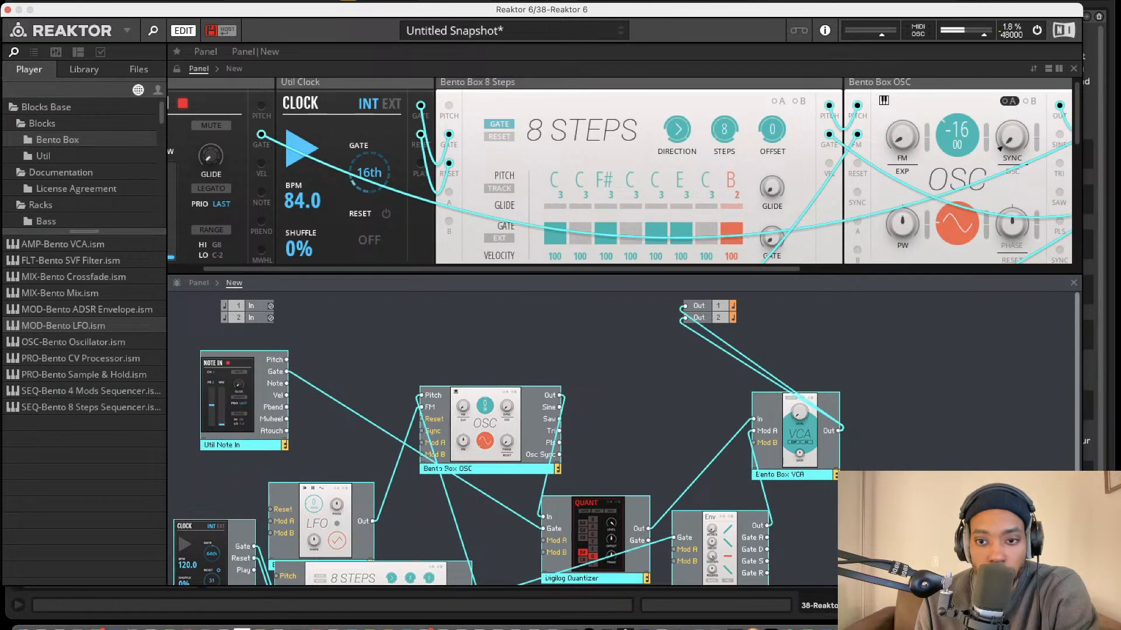
scroll(625, 438, down, 3)
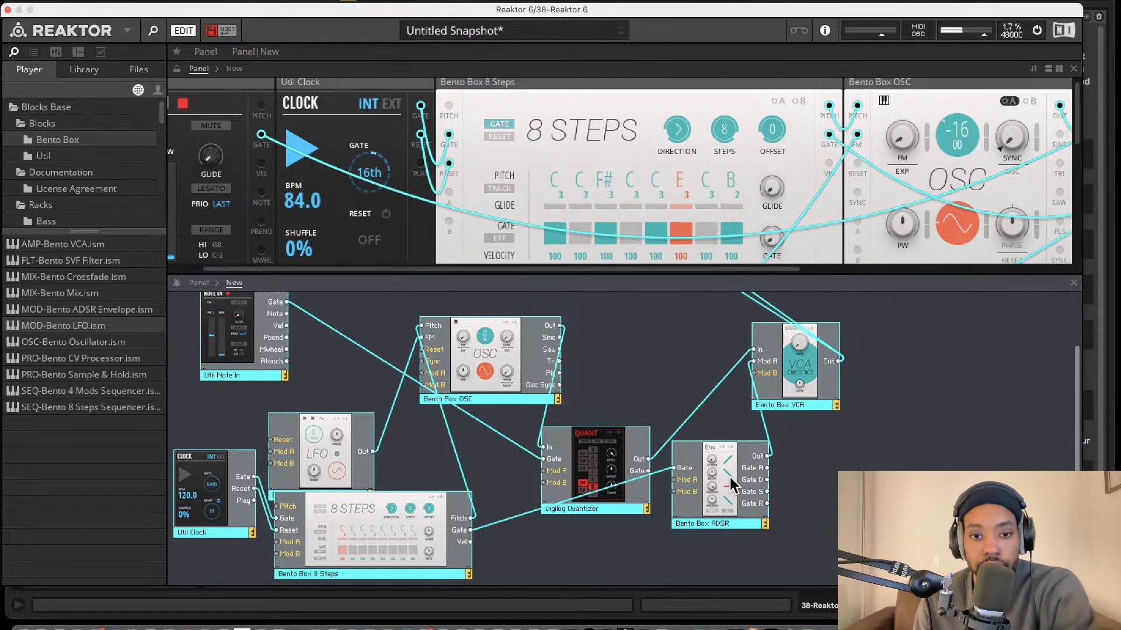
right_click(388, 518)
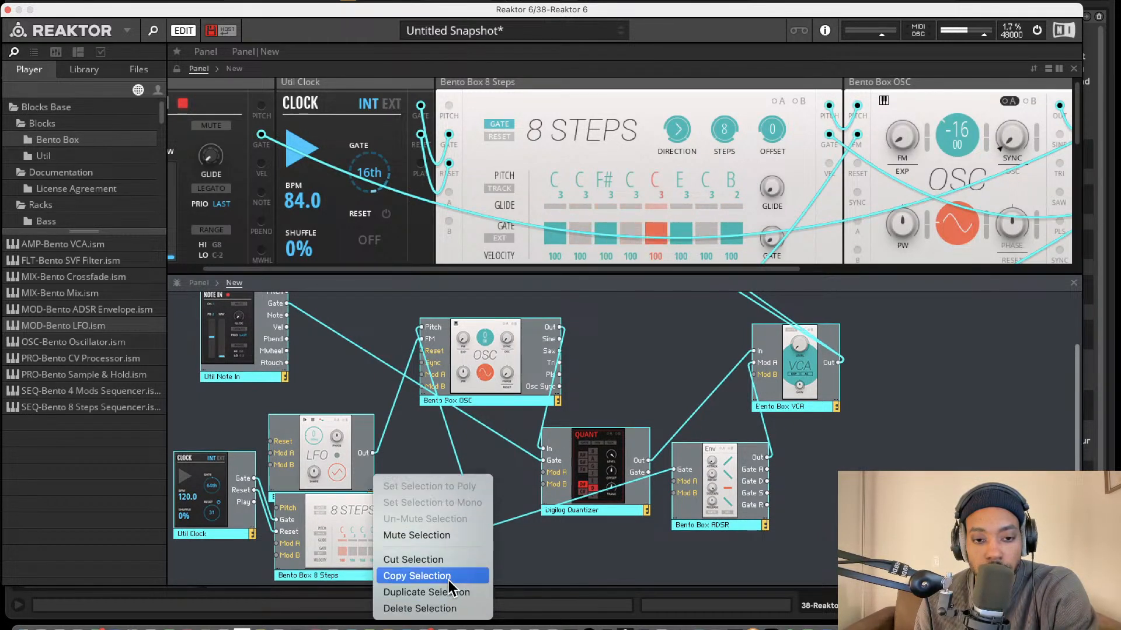
click(448, 576)
click(543, 553)
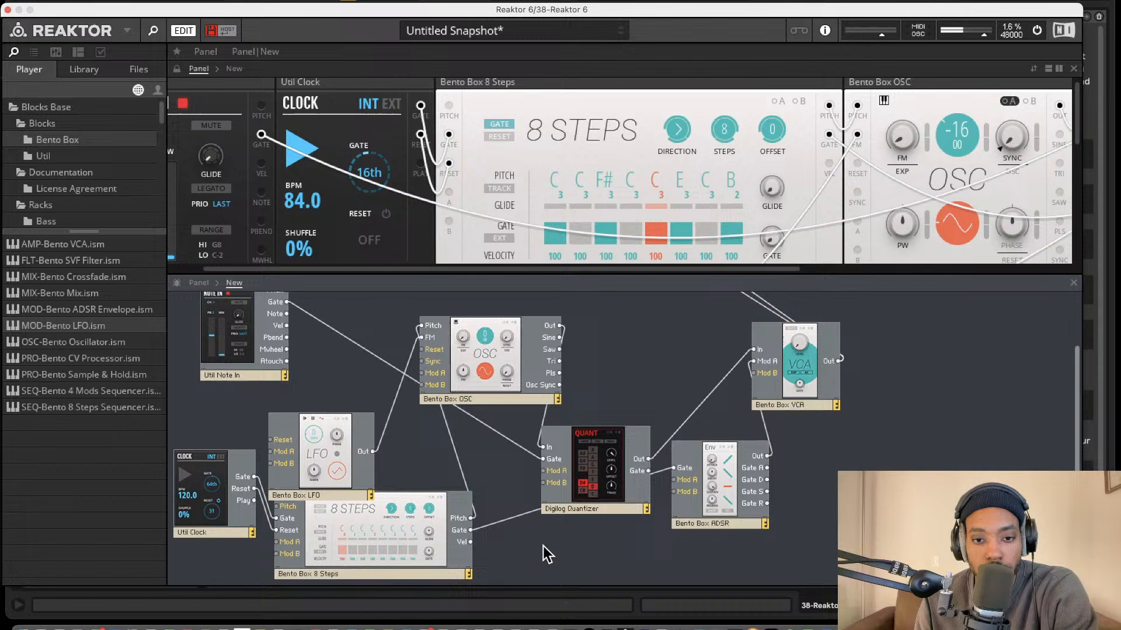
right_click(588, 558)
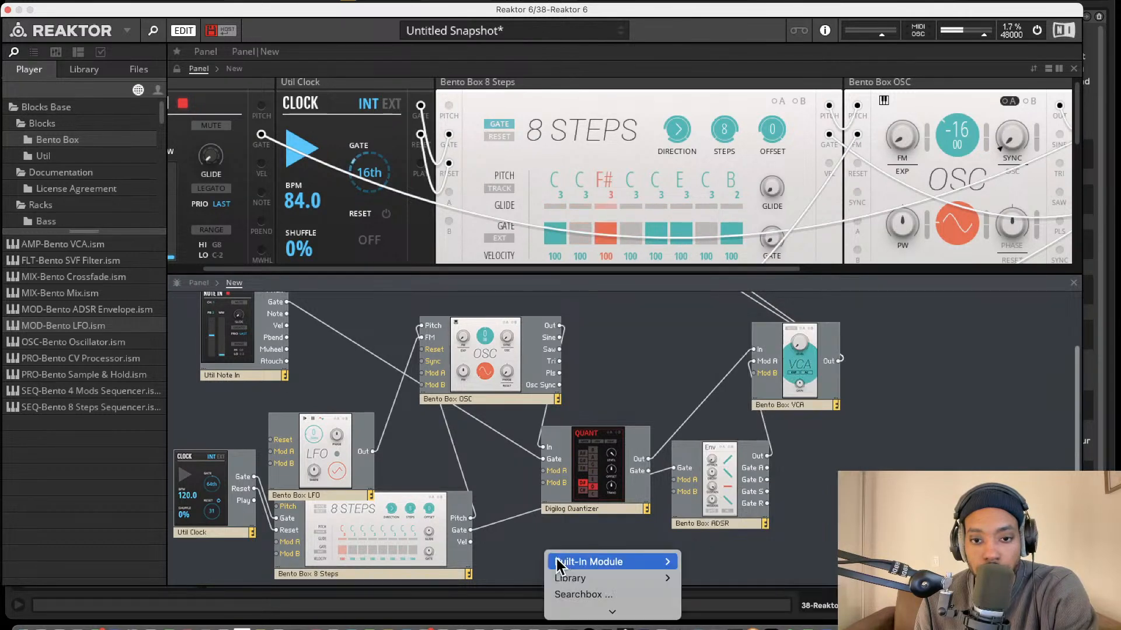
click(531, 544)
right_click(531, 544)
click(518, 505)
right_click(518, 503)
click(755, 536)
right_click(821, 535)
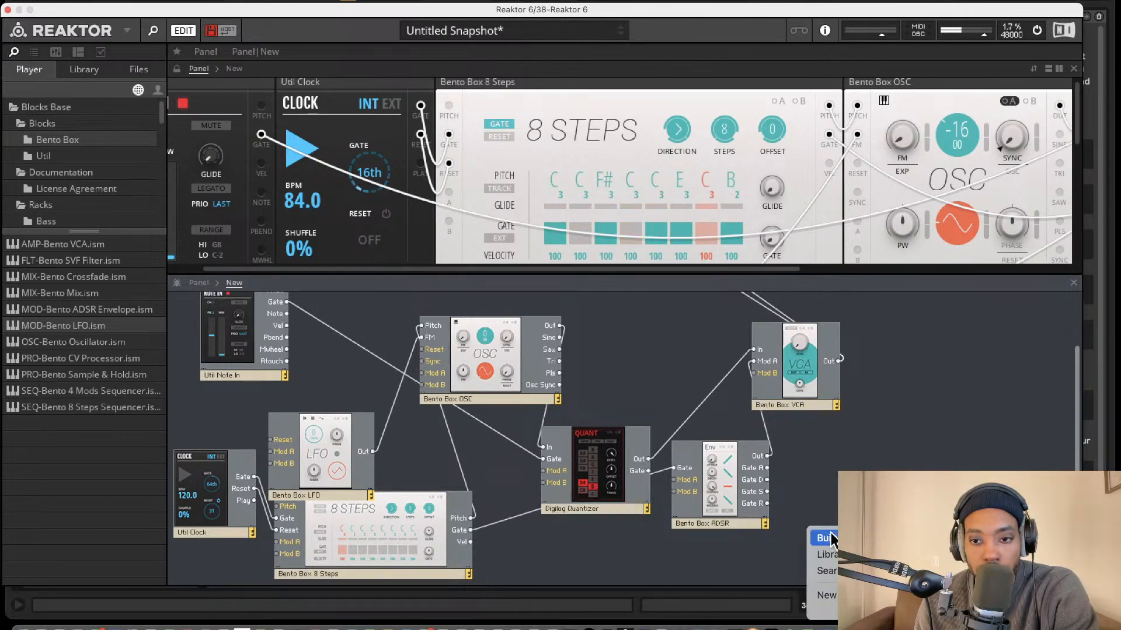
click(846, 517)
Enlarge the Reaktor window and paste the copied blocks into the structure.
scroll(855, 519, up, 3)
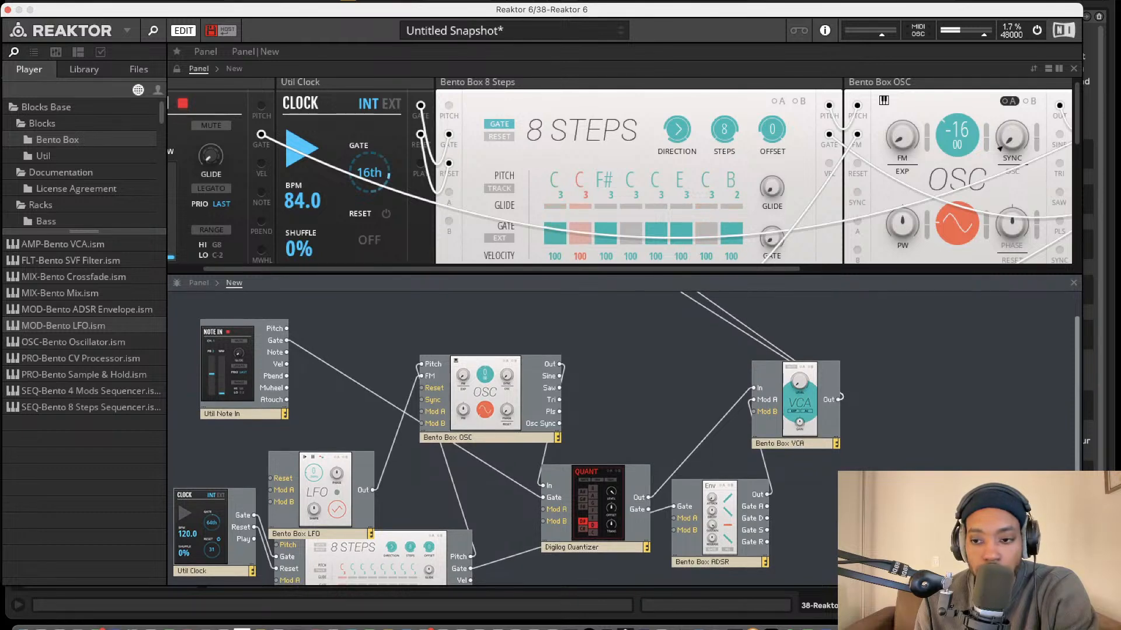
drag(1082, 585, 1107, 619)
scroll(750, 520, down, 1)
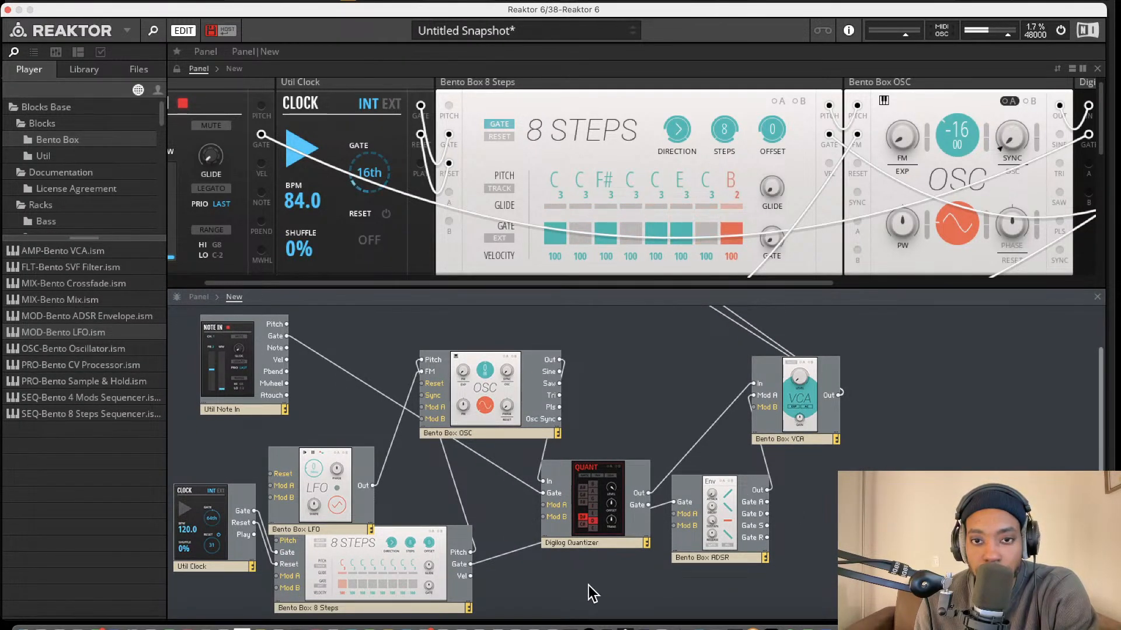
right_click(624, 441)
click(649, 548)
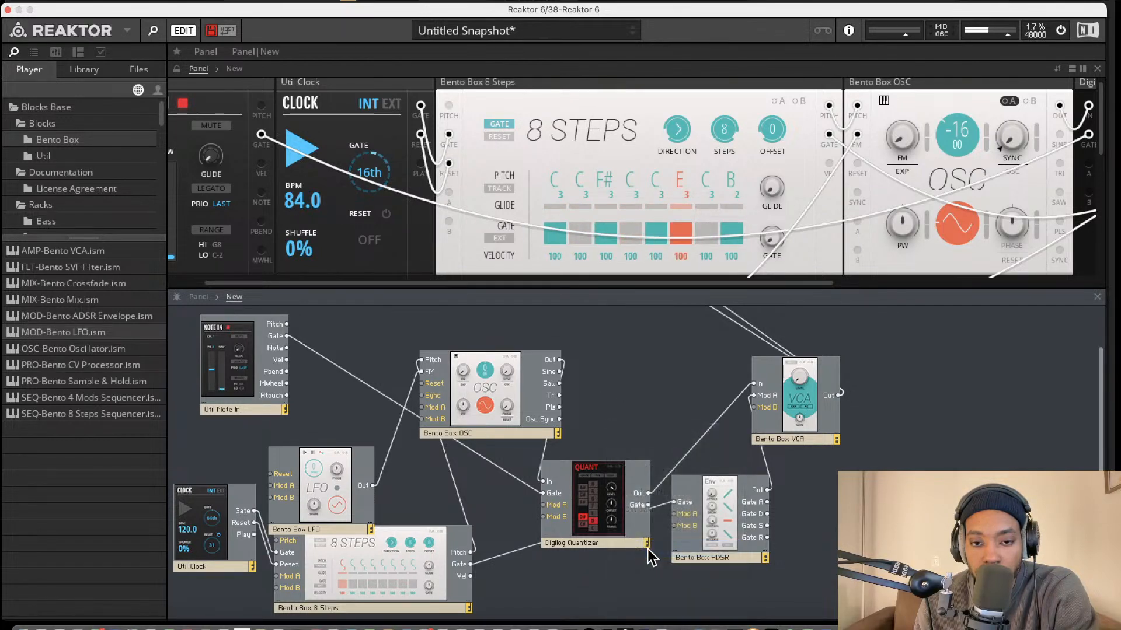
drag(683, 503, 354, 629)
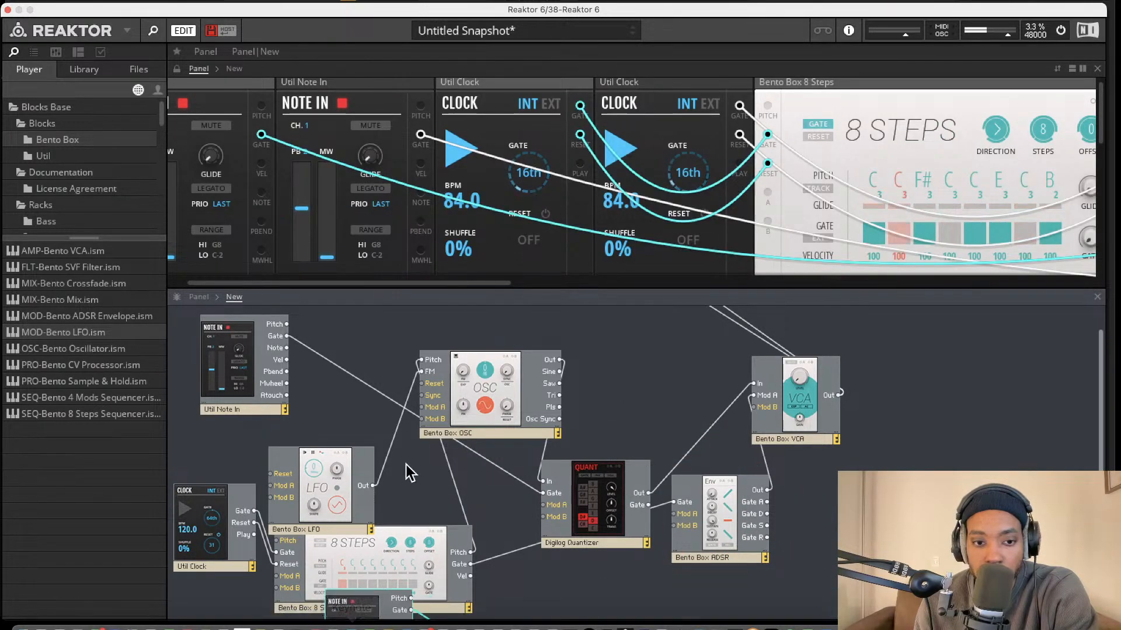
Position the pasted set of blocks below the original patch.
scroll(405, 464, down, 10)
drag(382, 416, 244, 446)
scroll(373, 402, up, 3)
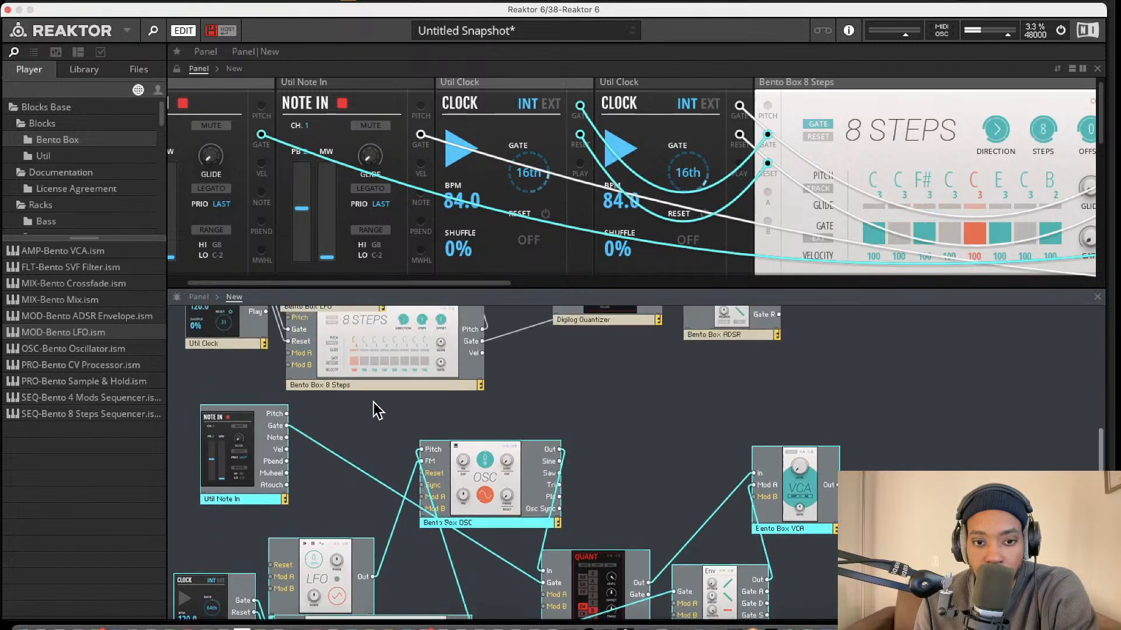
Add a Util Mix 4 block beside the original VCA and connect that VCA's output to mixer inputs 1L and 1R.
scroll(373, 402, down, 3)
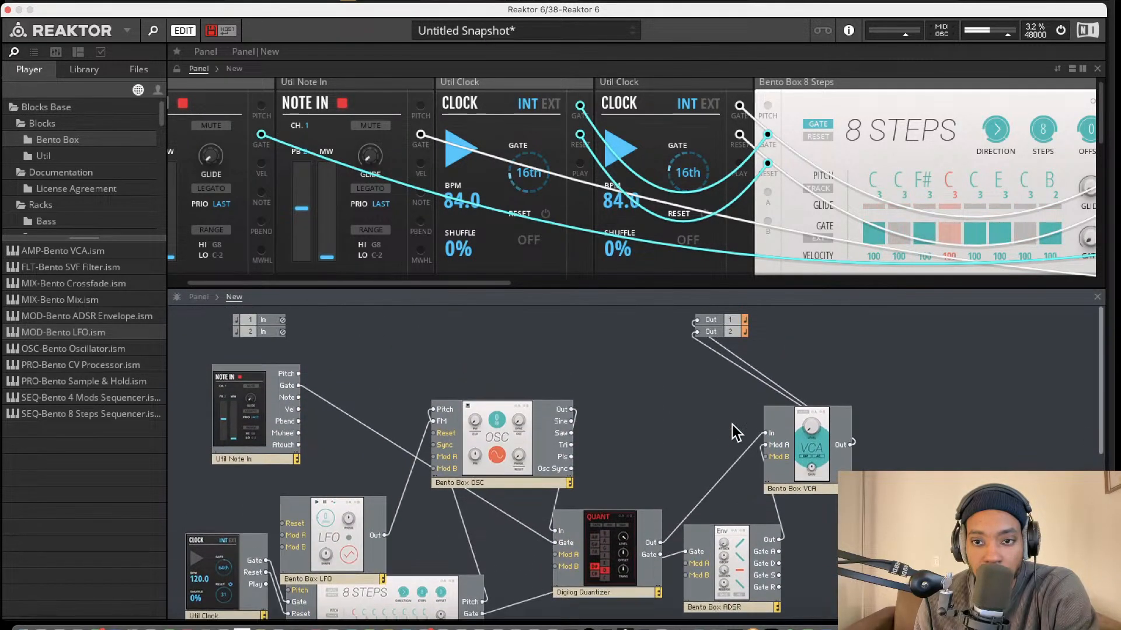
scroll(733, 428, down, 1)
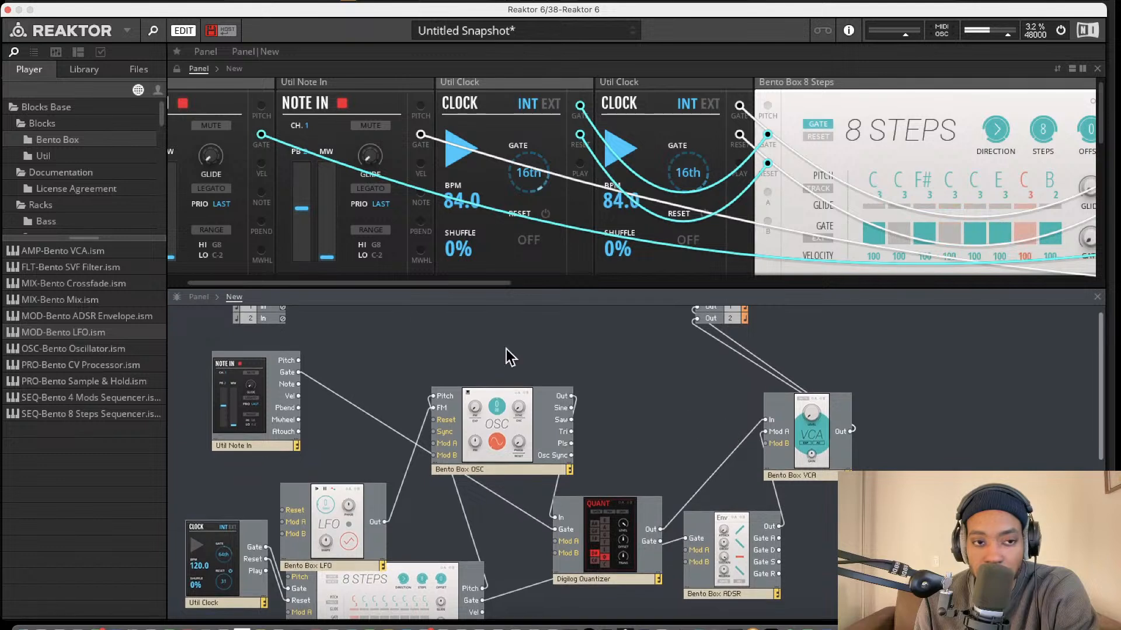
click(75, 397)
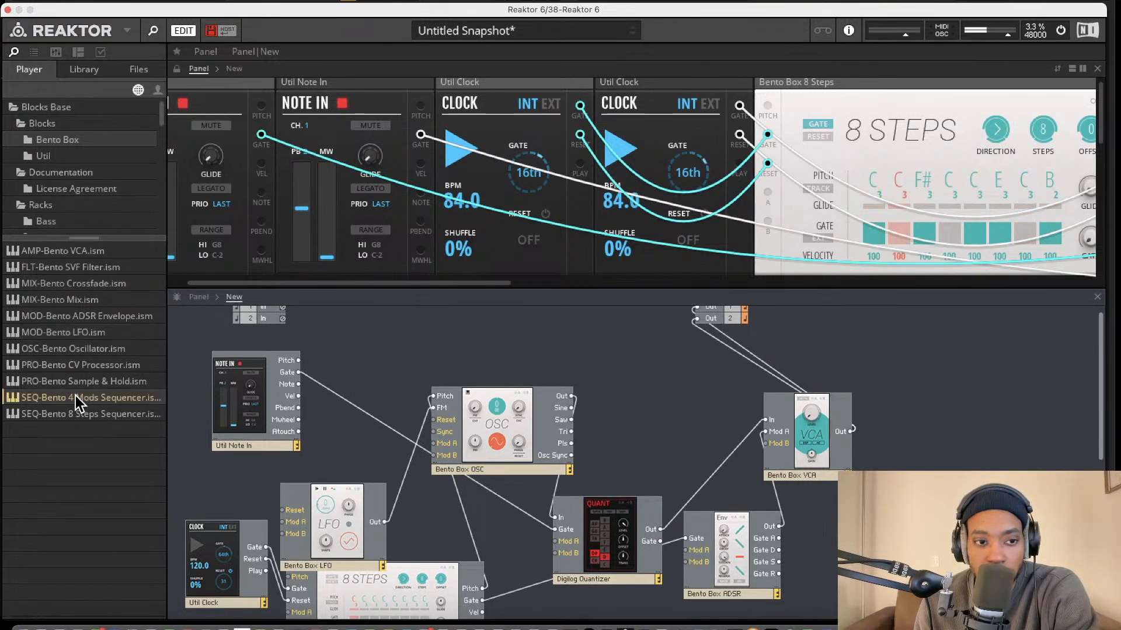
click(58, 157)
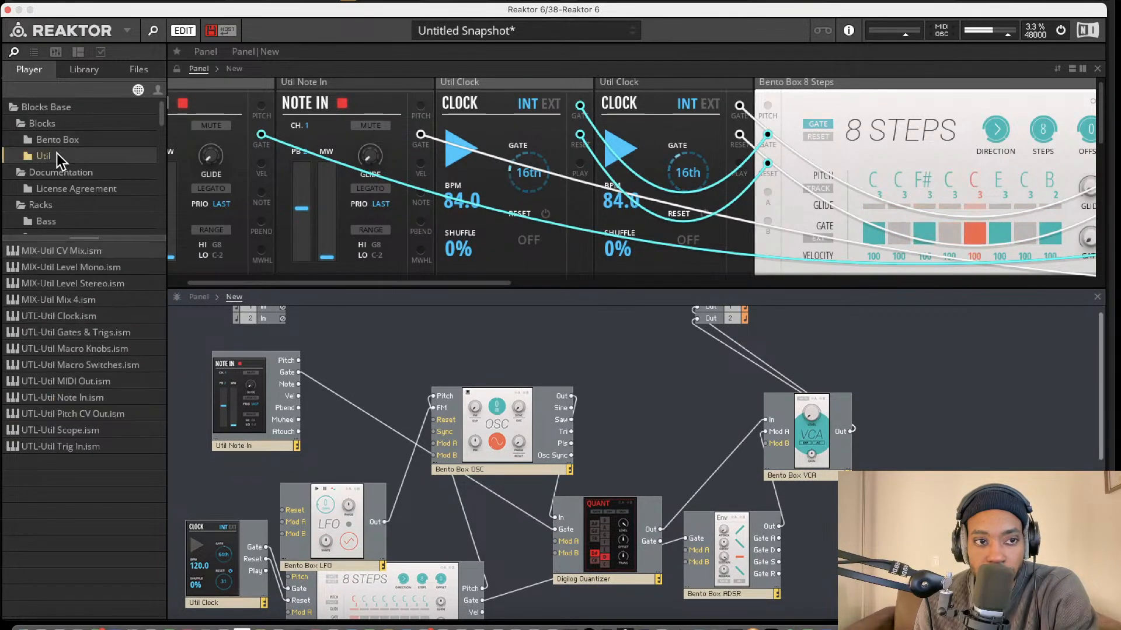
drag(76, 300, 932, 456)
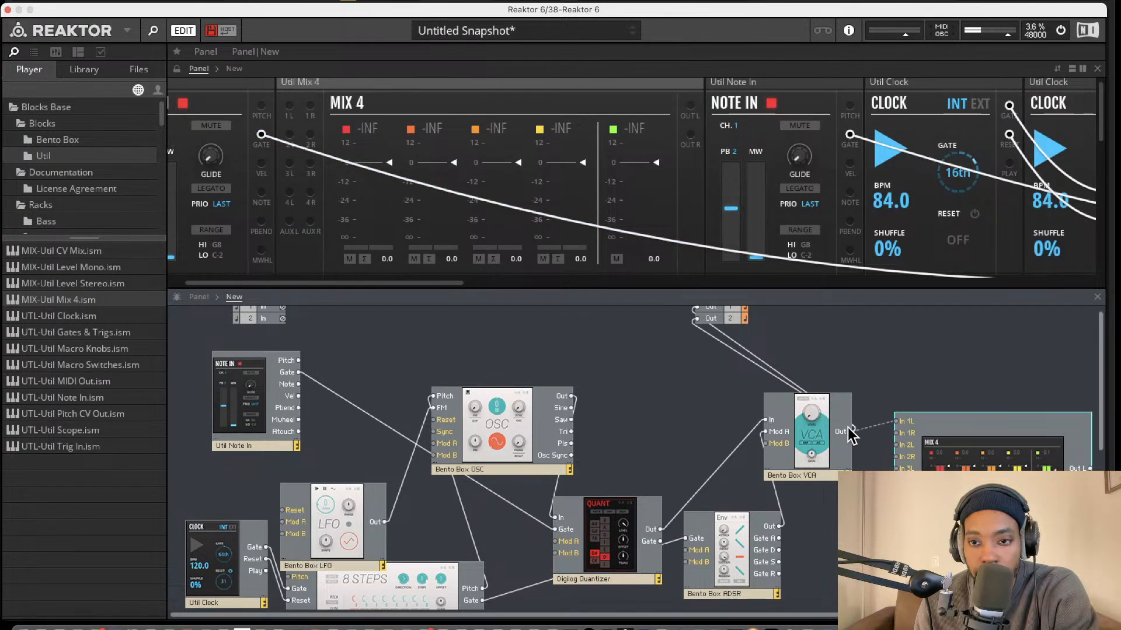
drag(849, 435, 896, 432)
Connect the copied voice's VCA output to the Mix 4 block's inputs 2L and 2R.
scroll(860, 426, down, 5)
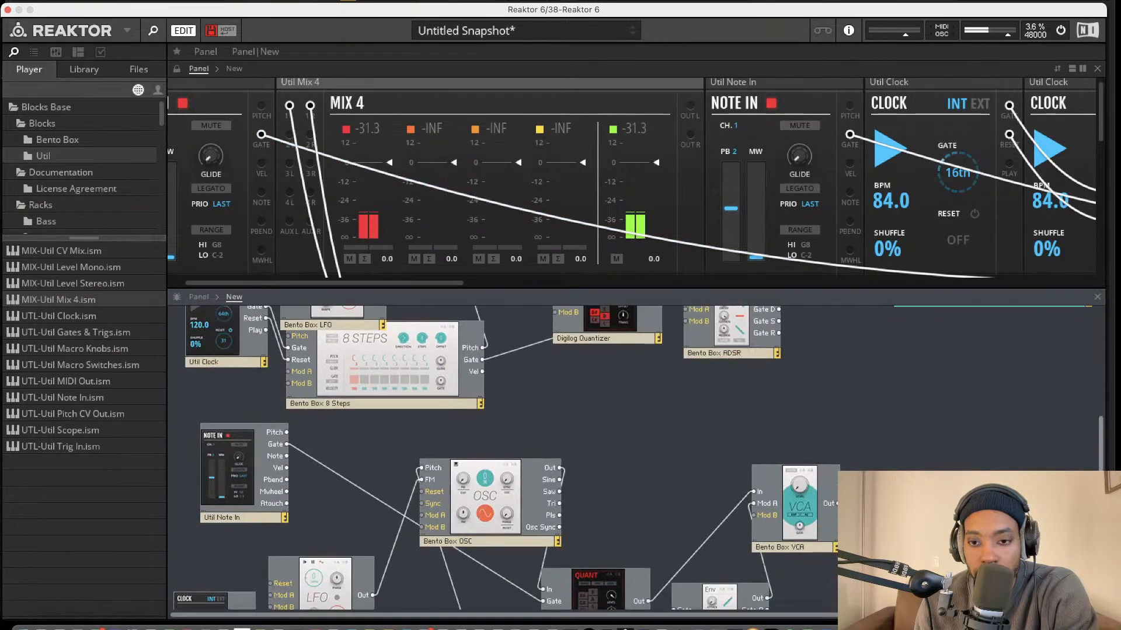
scroll(852, 468, up, 2)
scroll(910, 275, down, 5)
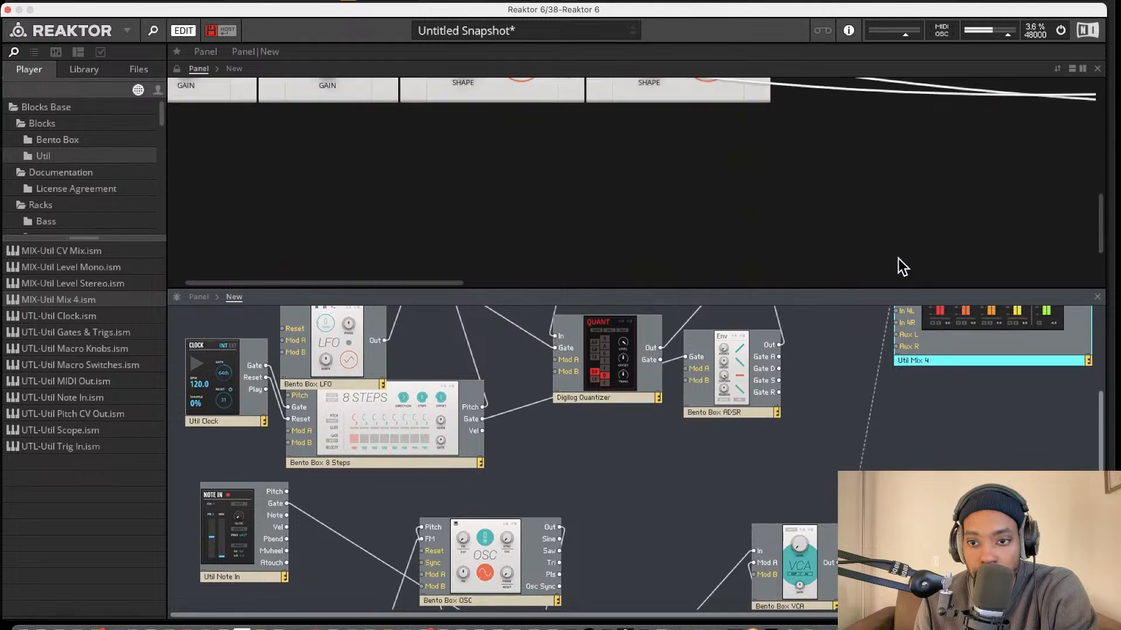
scroll(883, 314, up, 4)
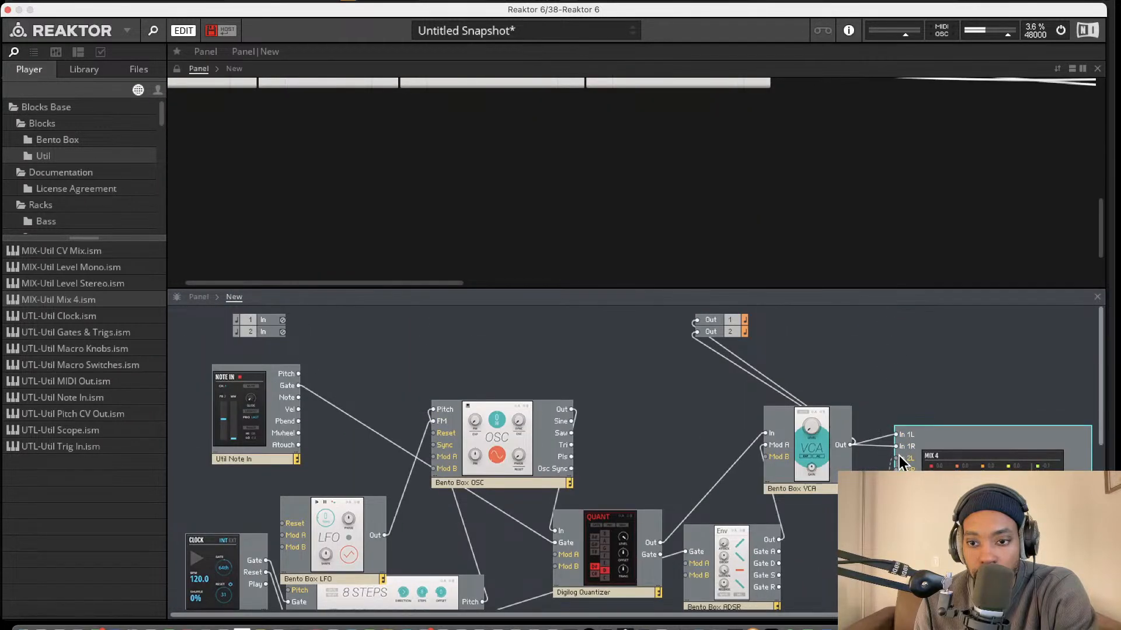
scroll(904, 458, down, 5)
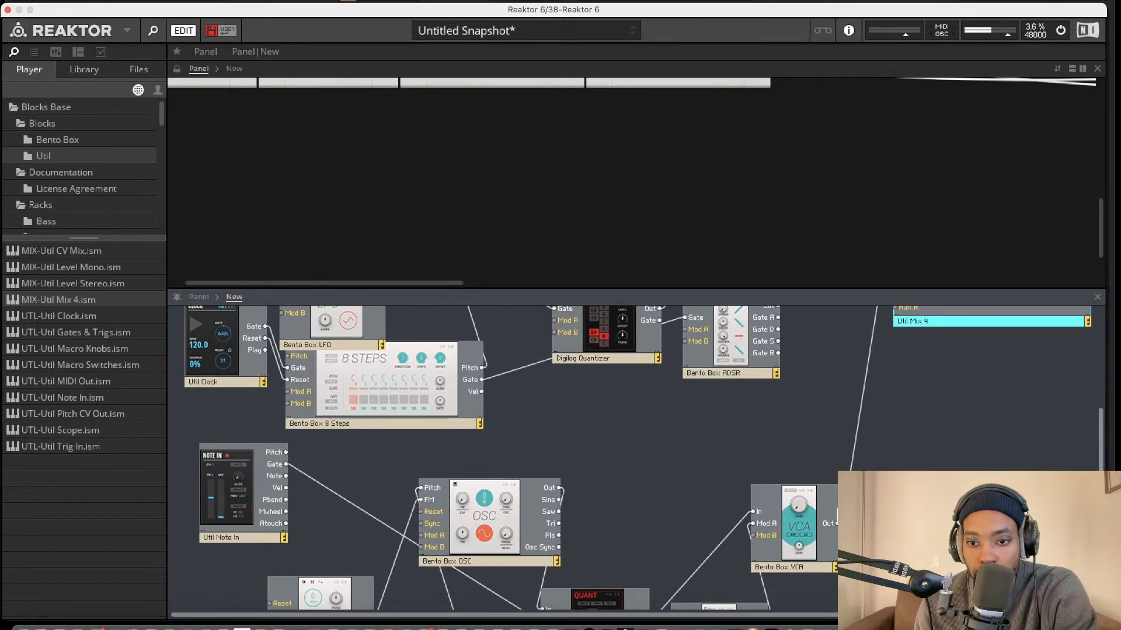
scroll(881, 309, up, 5)
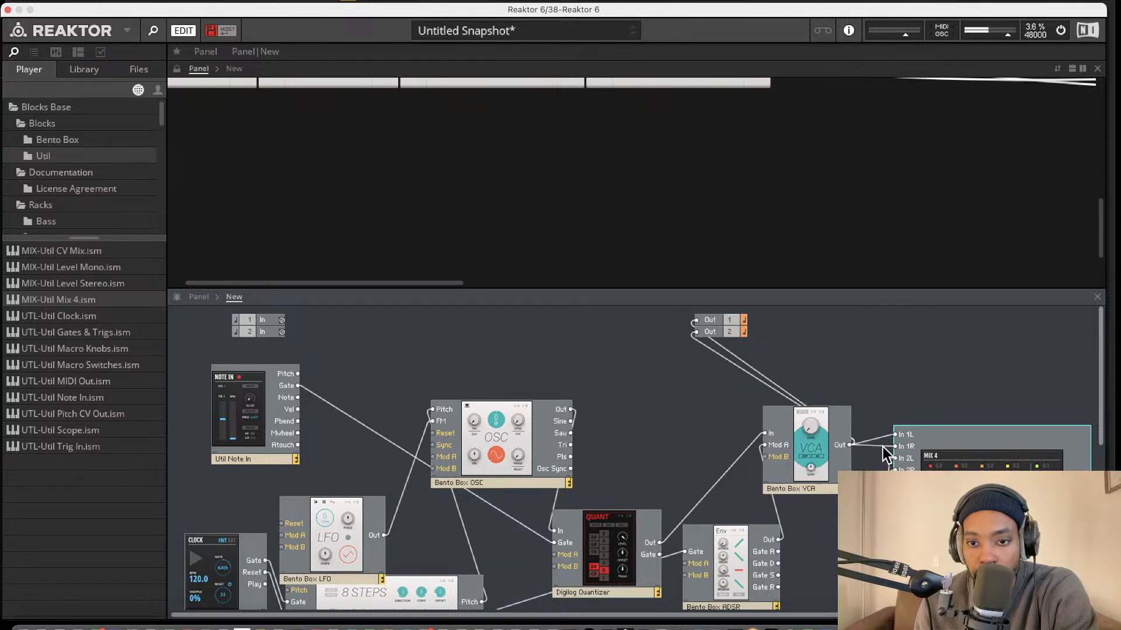
Route the Mix 4 block's Out L and Out R to the ensemble's main outputs 1 and 2.
scroll(961, 433, right, 1)
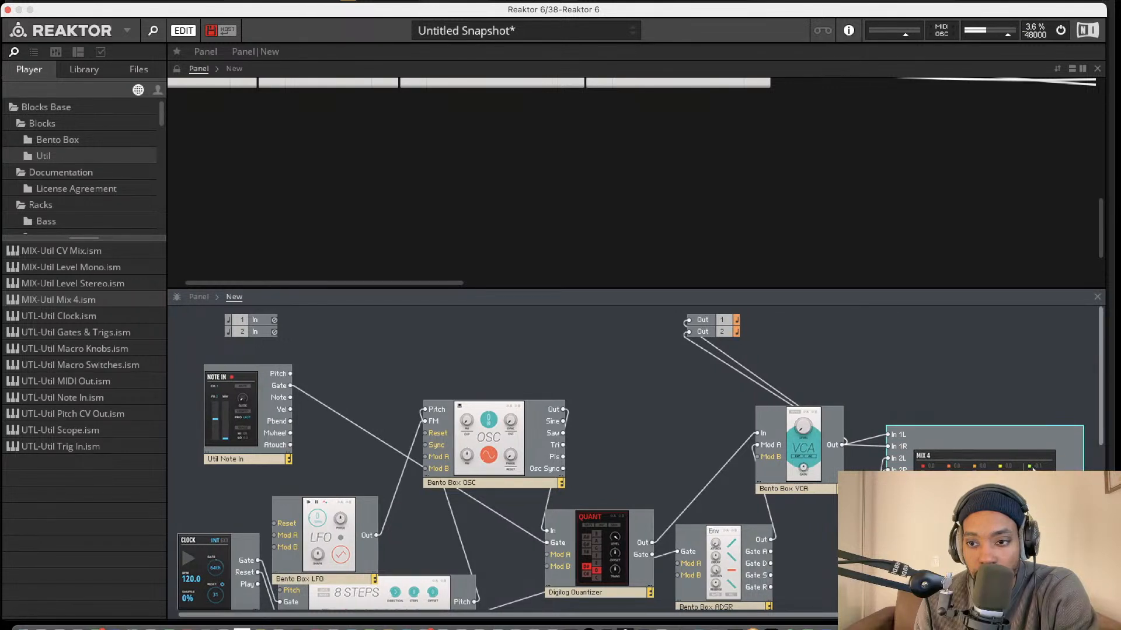
scroll(1080, 481, down, 1)
drag(1081, 480, 1033, 359)
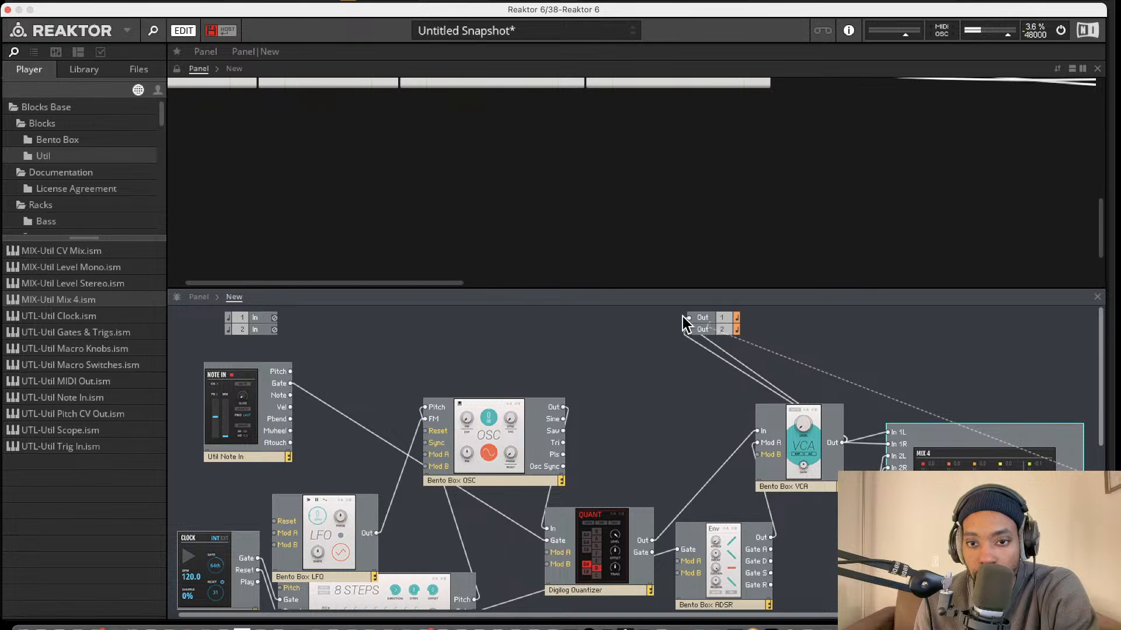
drag(682, 316, 681, 333)
scroll(932, 404, right, 1)
Enlarge the panel view above the structure and bring the VCA and LFO blocks into view.
scroll(731, 334, down, 5)
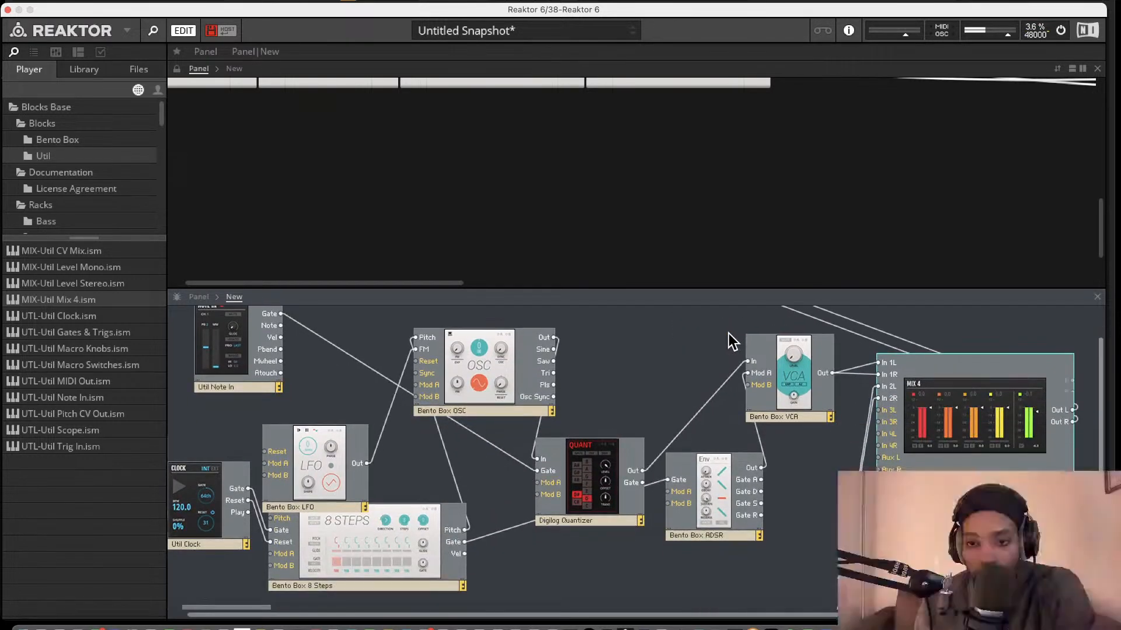
scroll(729, 332, down, 5)
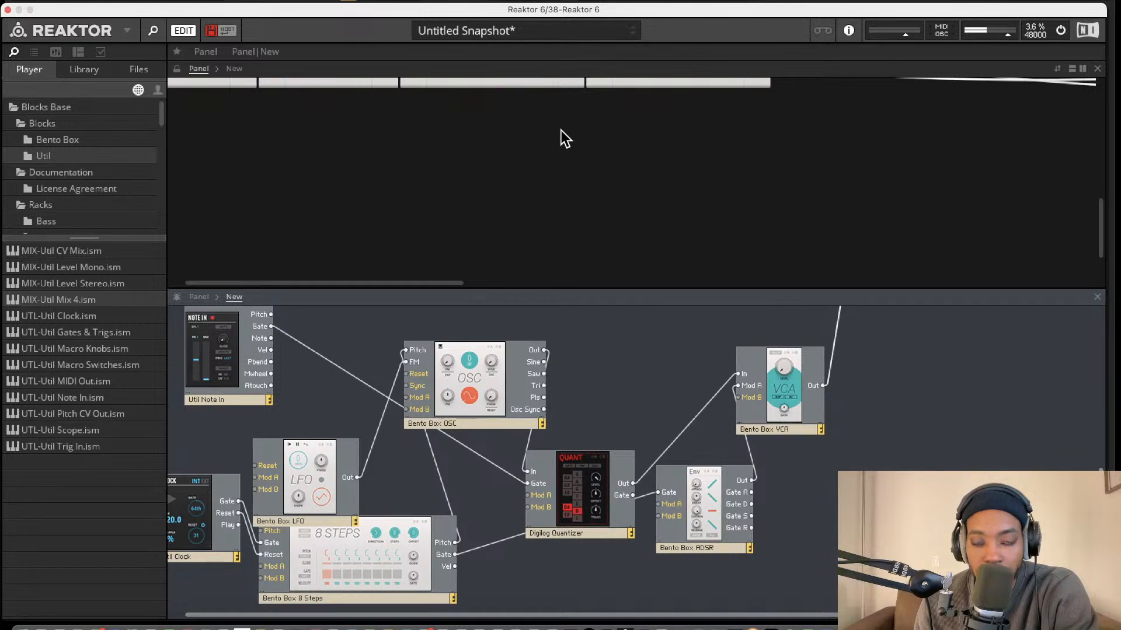
drag(546, 290, 548, 350)
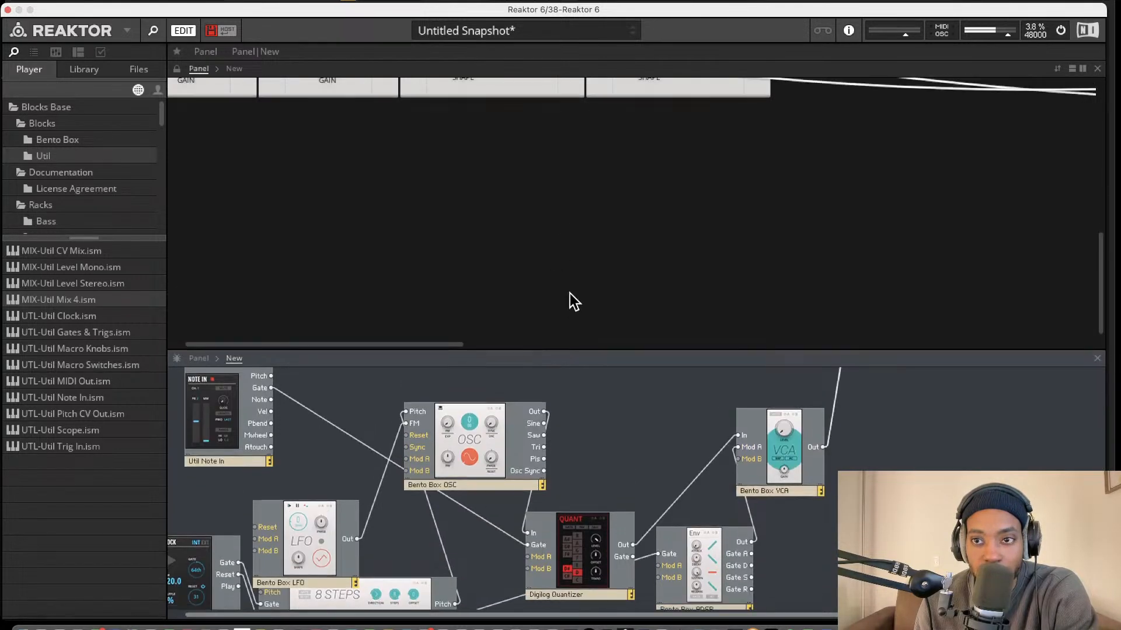
scroll(565, 280, up, 4)
scroll(562, 270, down, 2)
scroll(496, 385, down, 2)
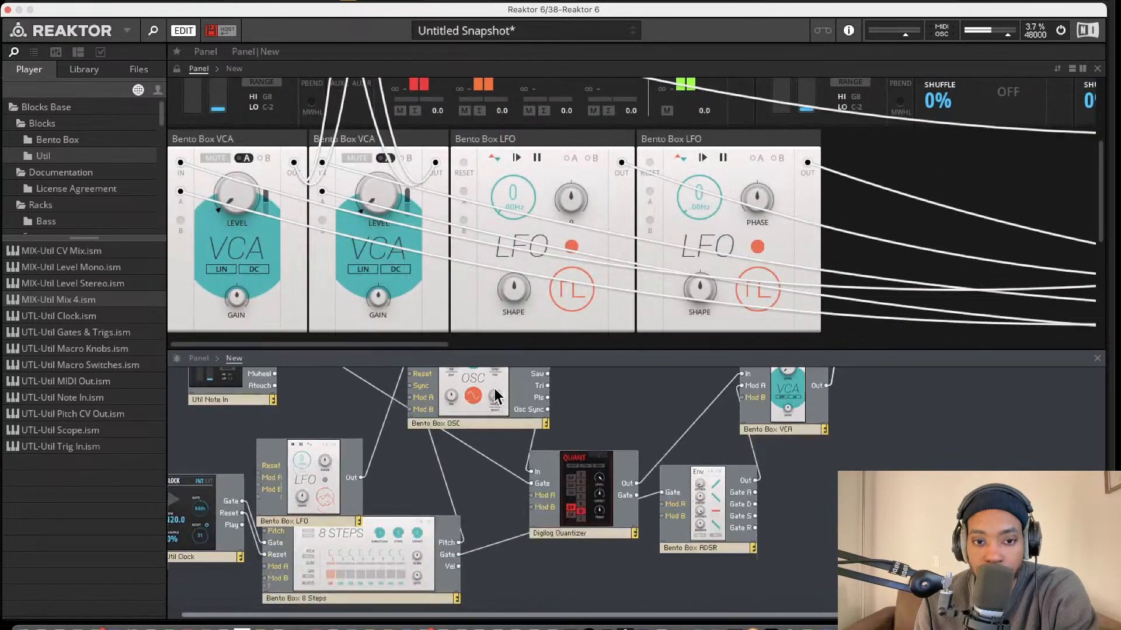
Rename the copied oscillator as Bento Box OSC 2 and the copied LFO as Bento Box LFO 2.
scroll(496, 388, up, 3)
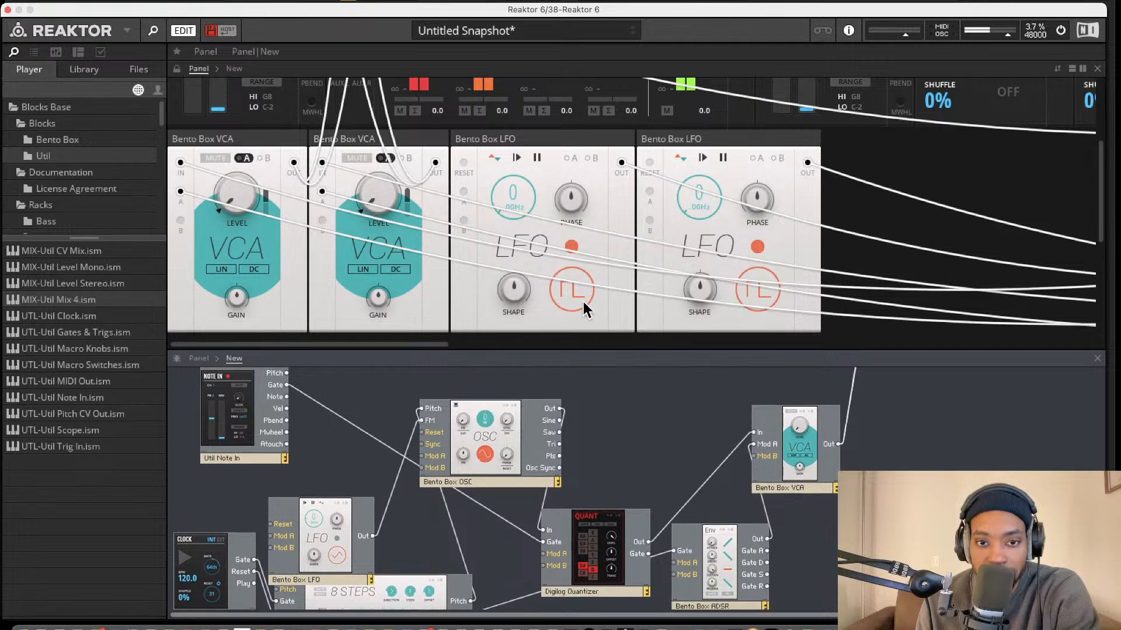
scroll(518, 270, down, 1)
scroll(518, 270, down, 1)
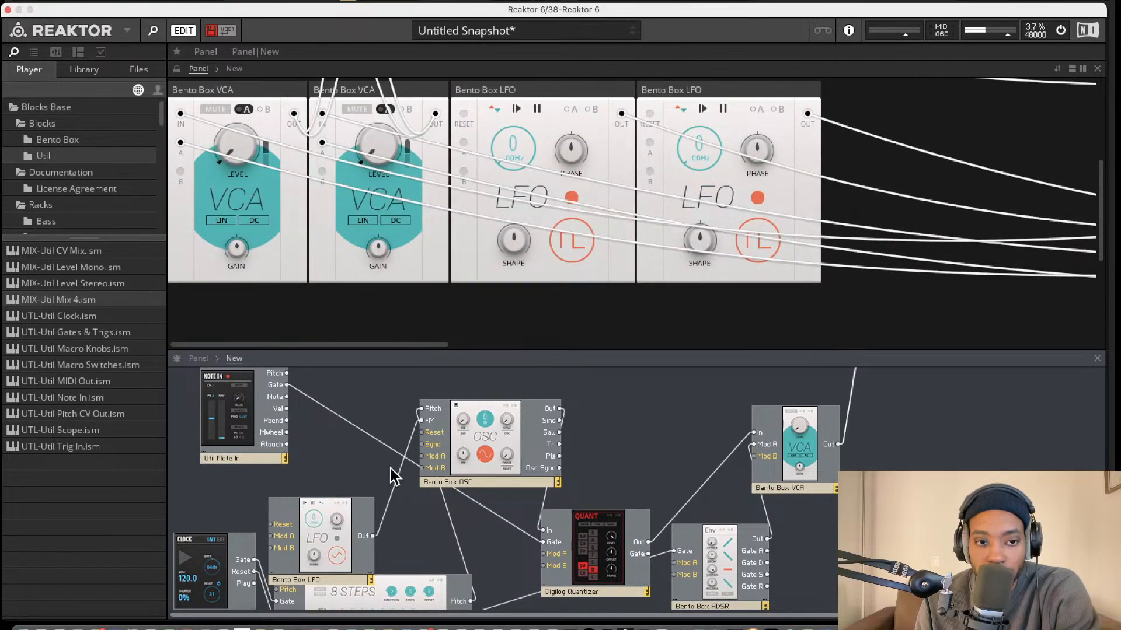
scroll(390, 468, up, 1)
double_click(485, 501)
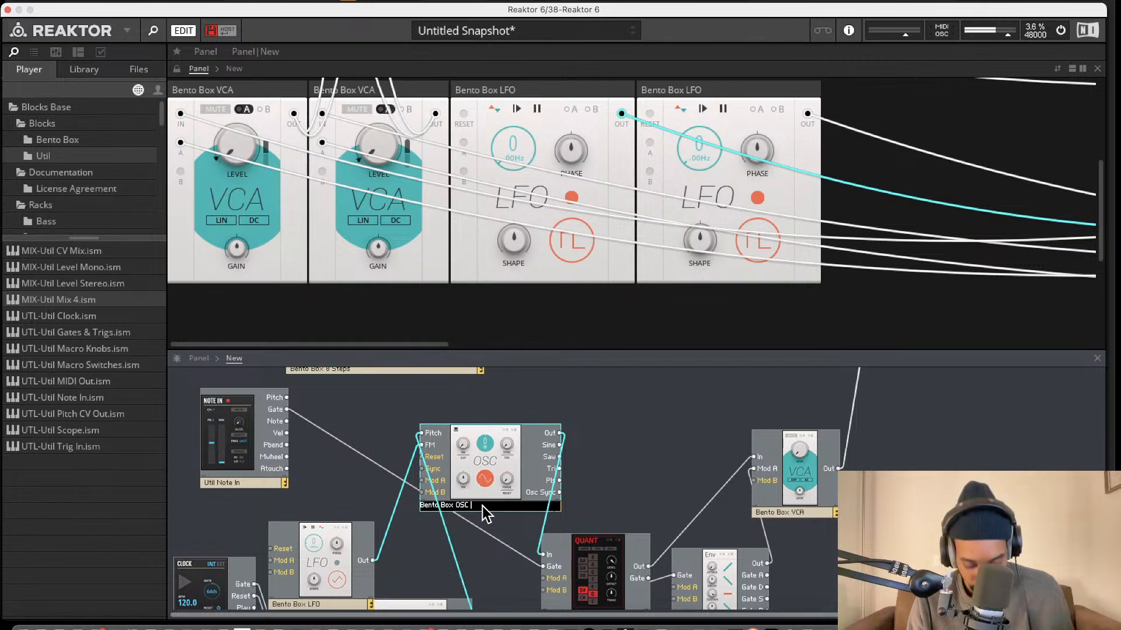
scroll(526, 513, down, 3)
click(617, 431)
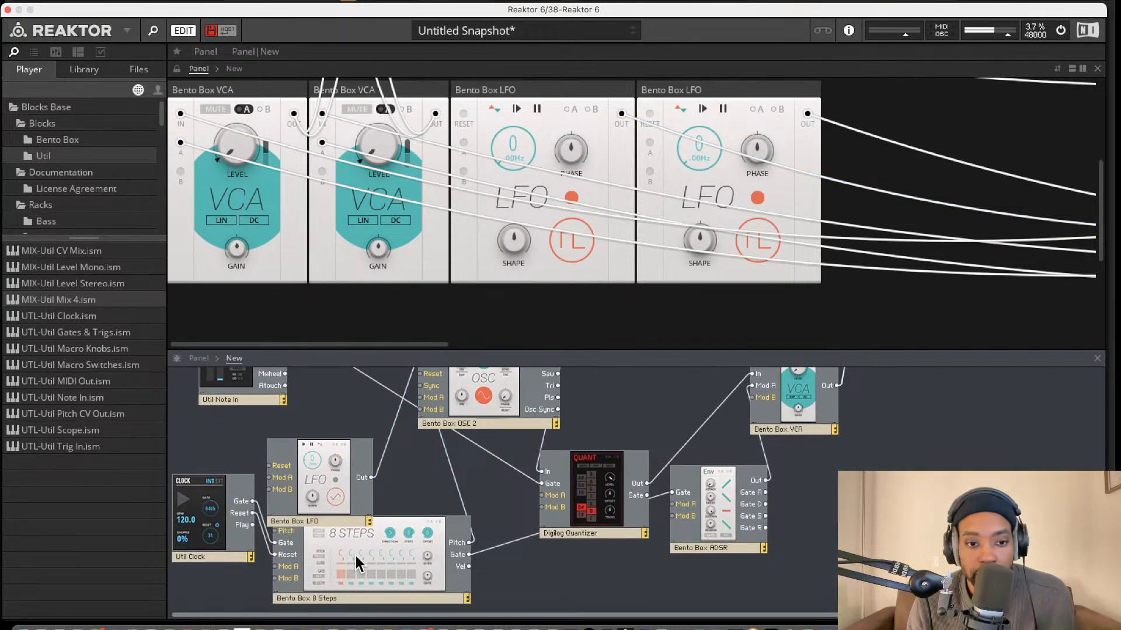
double_click(337, 518)
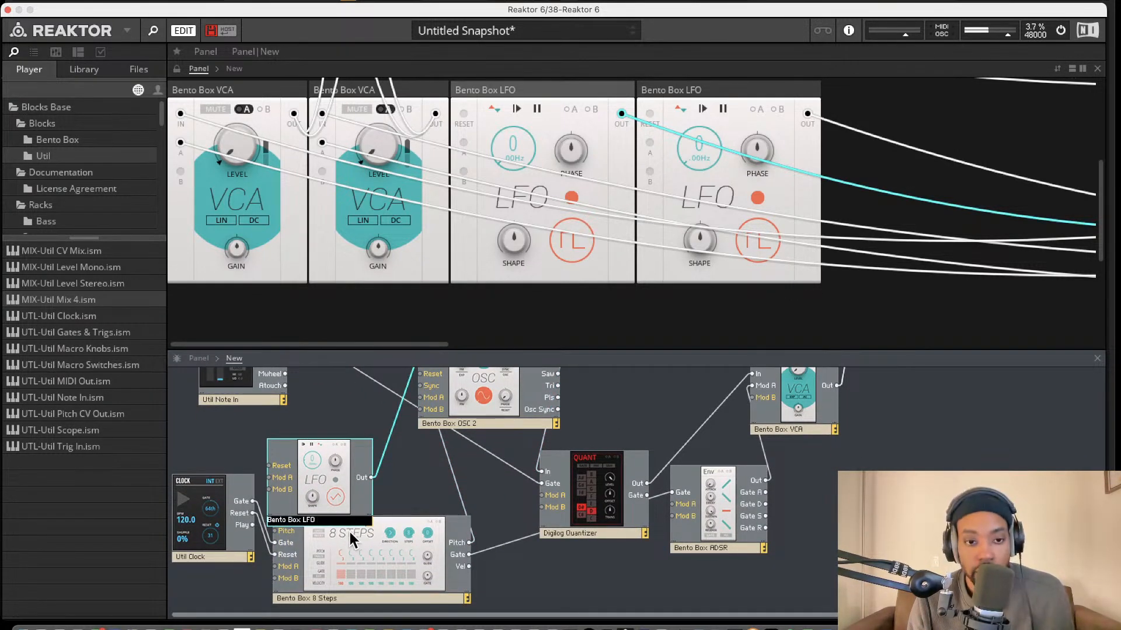
text(2)
click(418, 482)
scroll(444, 479, up, 2)
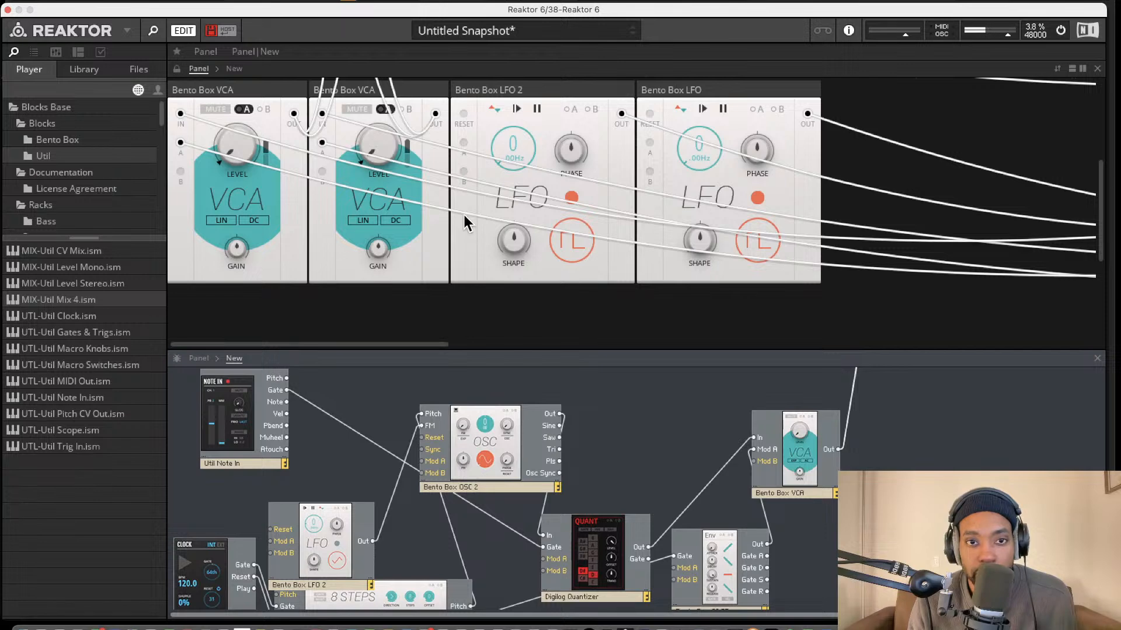
Rename the copied voice's clock block as Util Clock 1.
scroll(466, 216, up, 5)
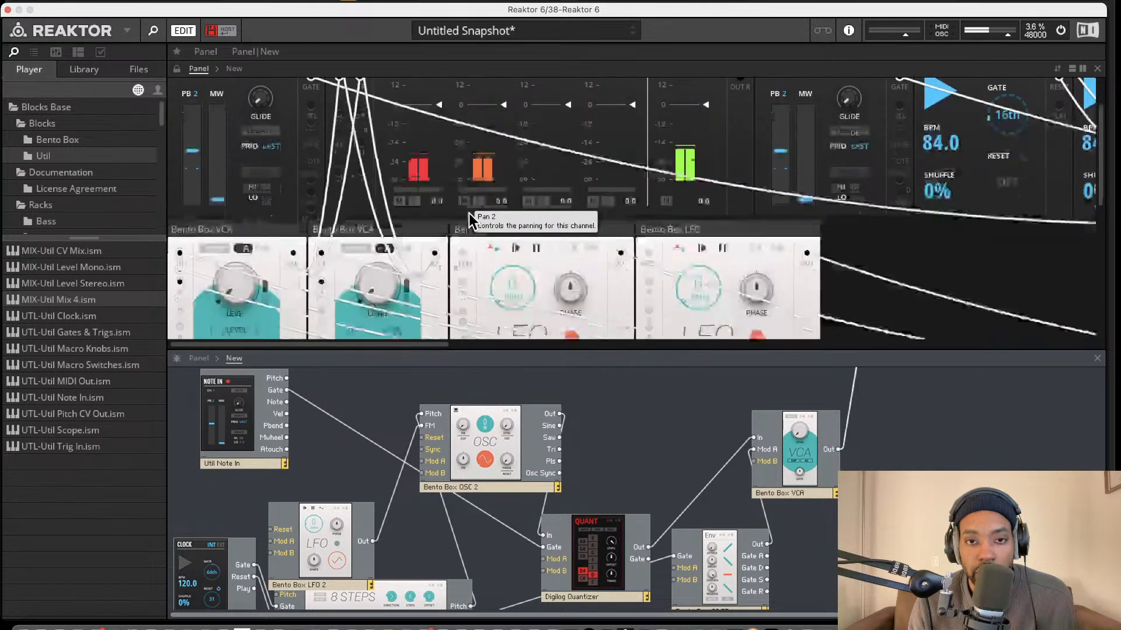
scroll(469, 212, down, 3)
scroll(421, 505, down, 2)
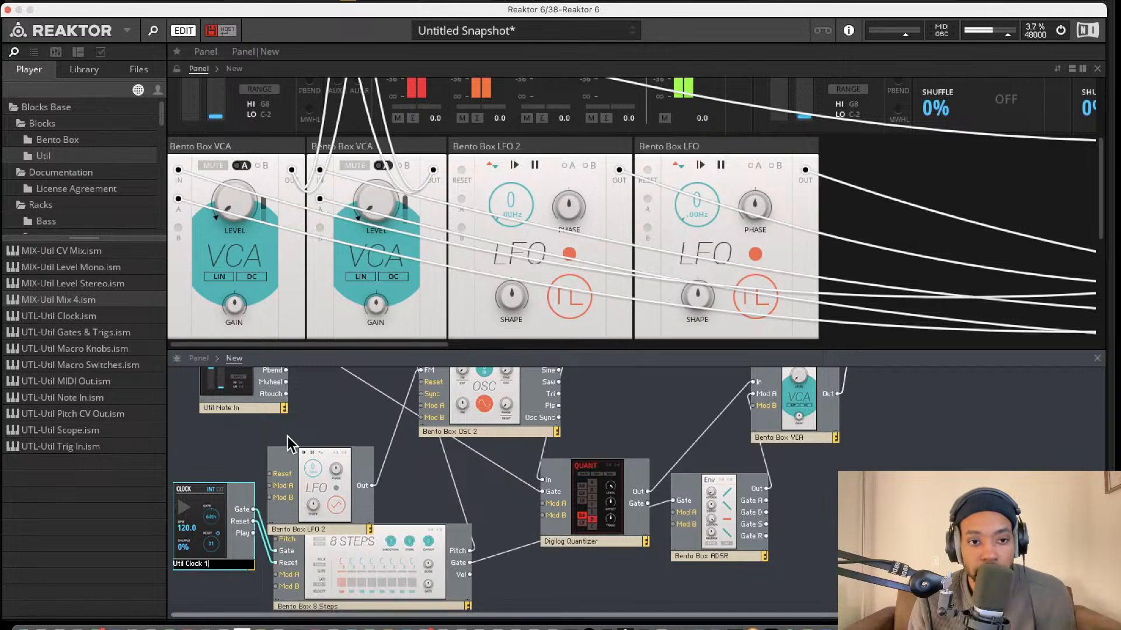
scroll(287, 436, up, 2)
Clear the name of the copied voice's Note In block.
click(250, 464)
key(BackSpace)
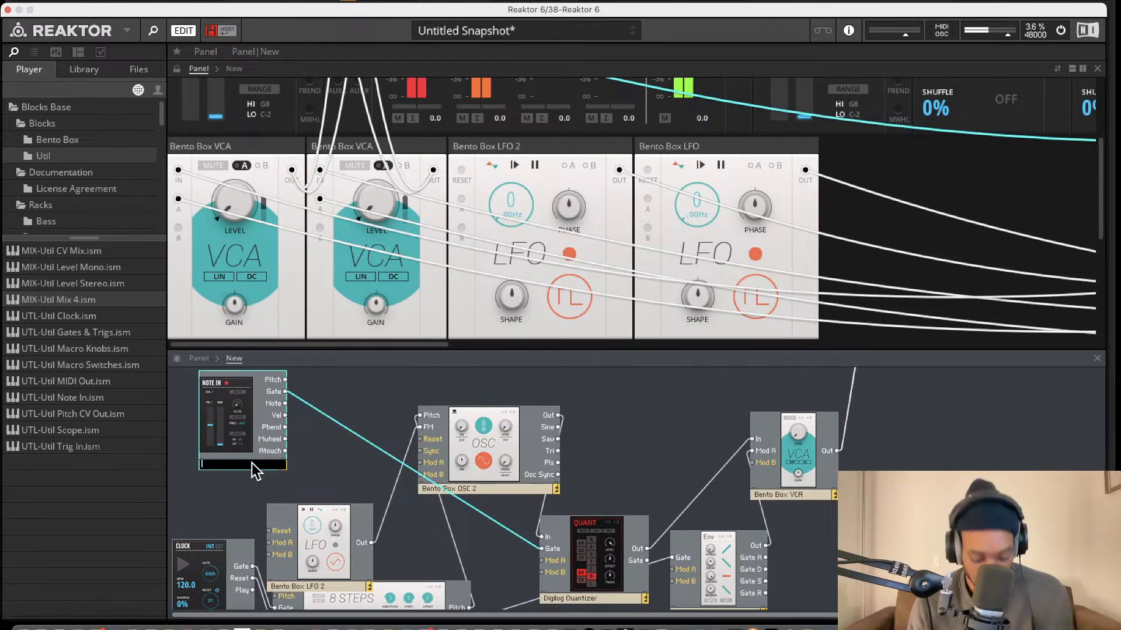
key(Return)
scroll(251, 455, up, 4)
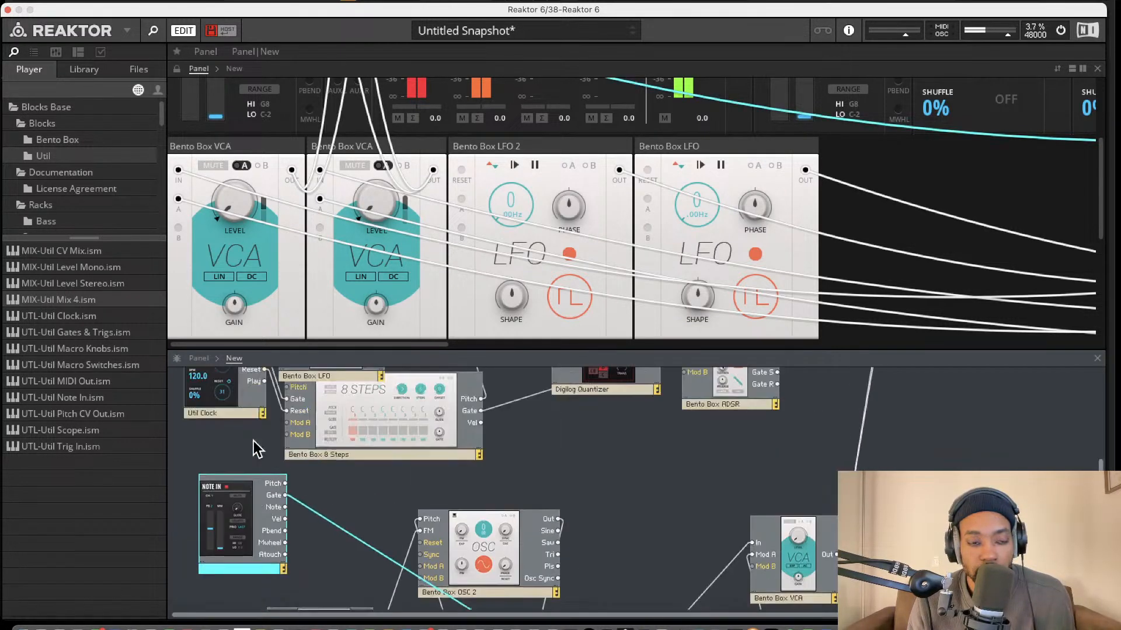
scroll(253, 442, up, 1)
click(229, 448)
Rename the copied VCA as Bento Box VCA 2 and the copied envelope as Bento Box ADSR 2.
scroll(313, 468, down, 4)
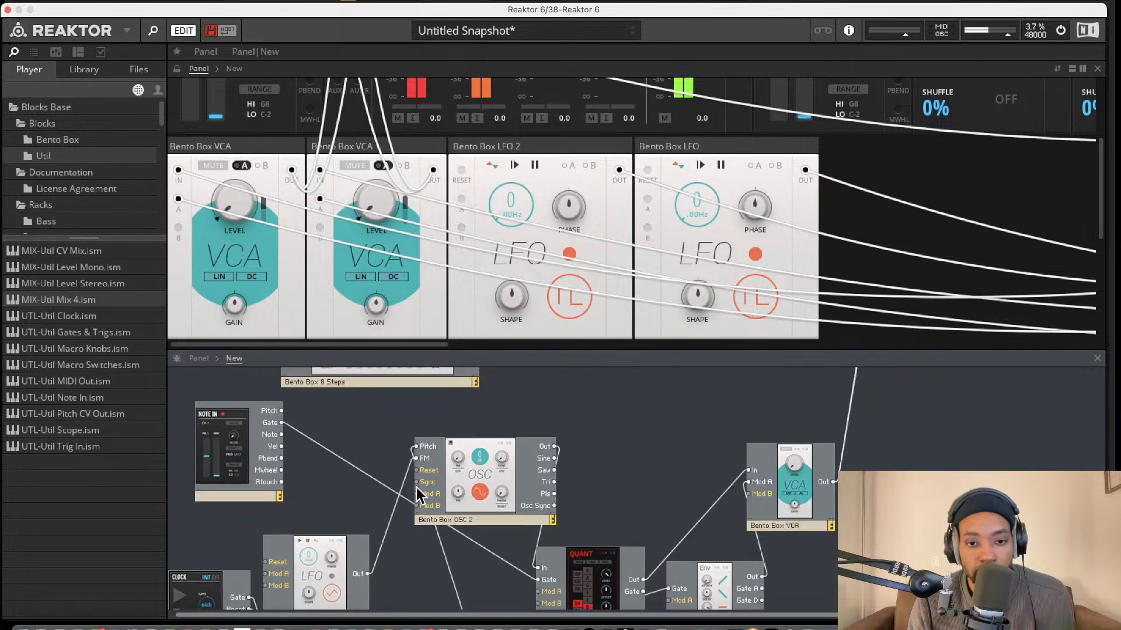
double_click(797, 527)
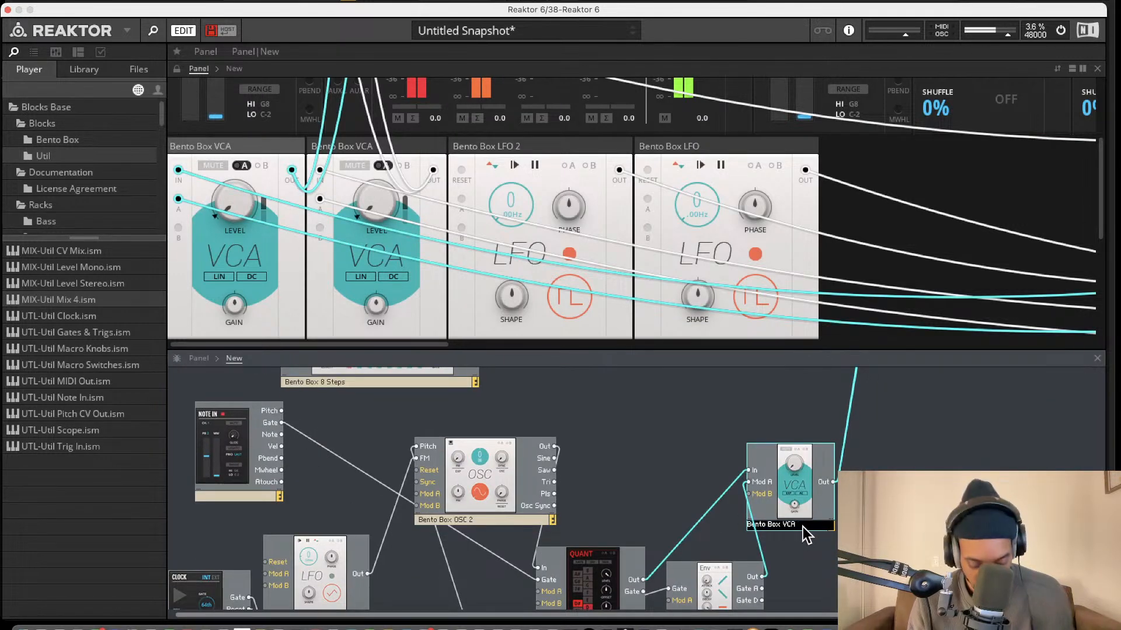
scroll(652, 528, down, 4)
key(Return)
click(735, 550)
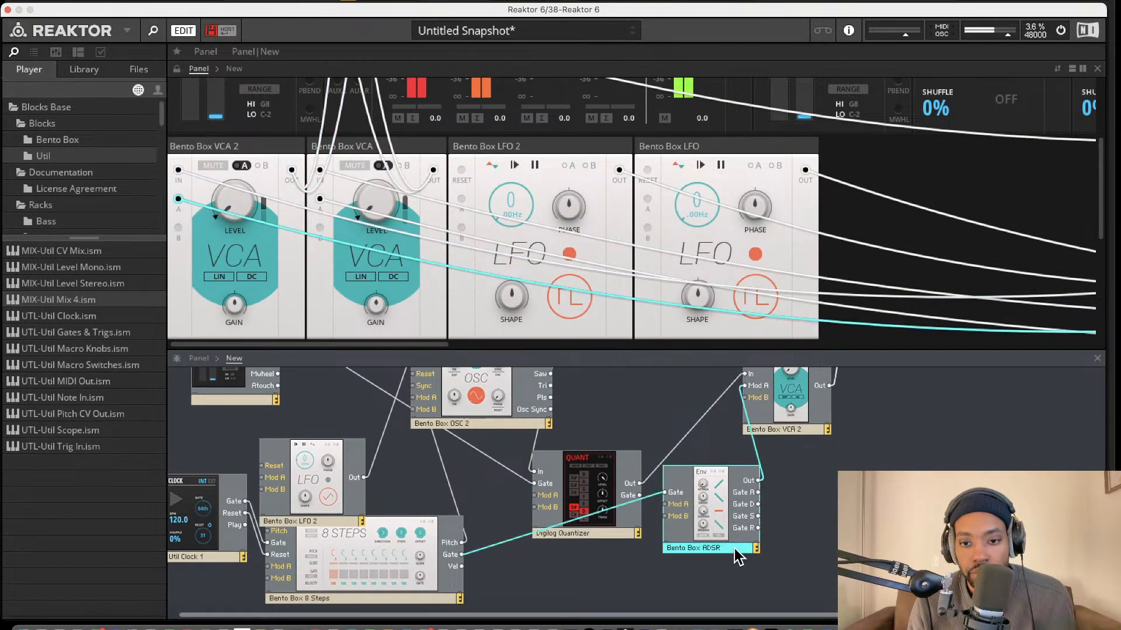
text(2)
key(Return)
Rename the copied quantizer as Digilog Quantizer 2 and open the copied 8 Steps sequencer's name for editing.
double_click(598, 533)
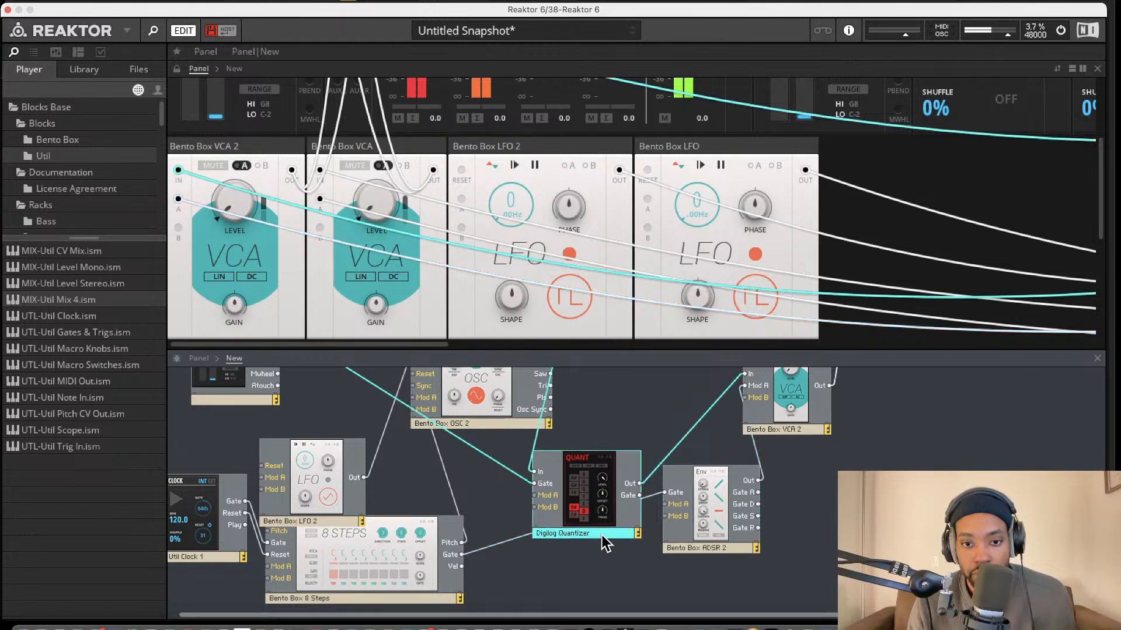
text(2)
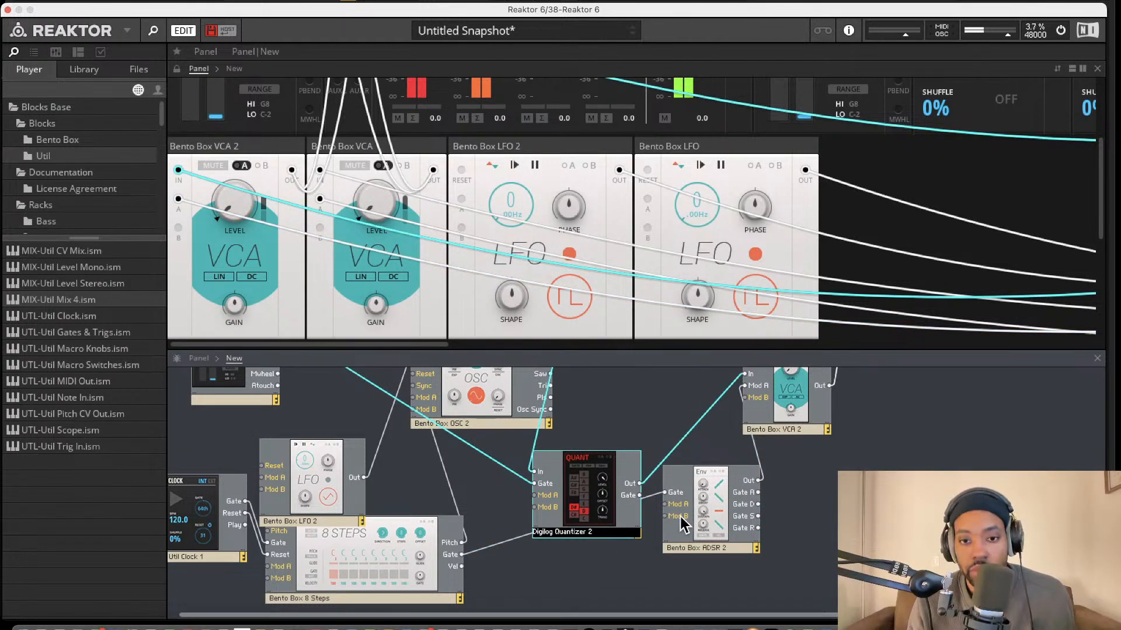
key(Return)
double_click(364, 596)
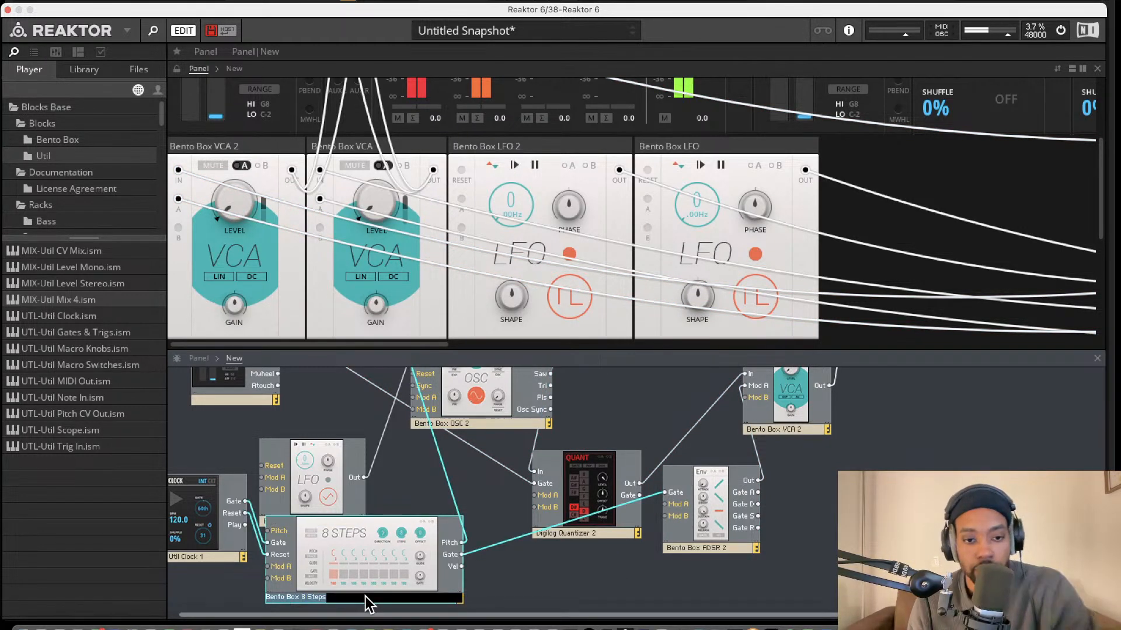
key(Return)
Examine the Mix 4 channel levels and the neighbouring blocks in the panel view.
scroll(548, 415, up, 4)
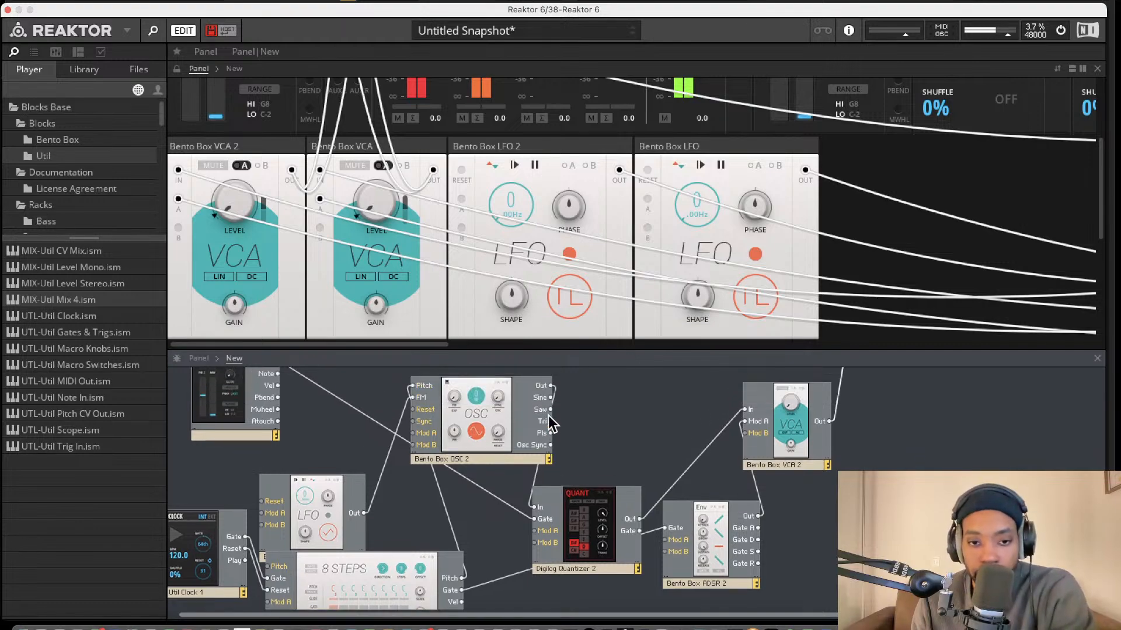
scroll(584, 211, up, 2)
scroll(589, 206, up, 5)
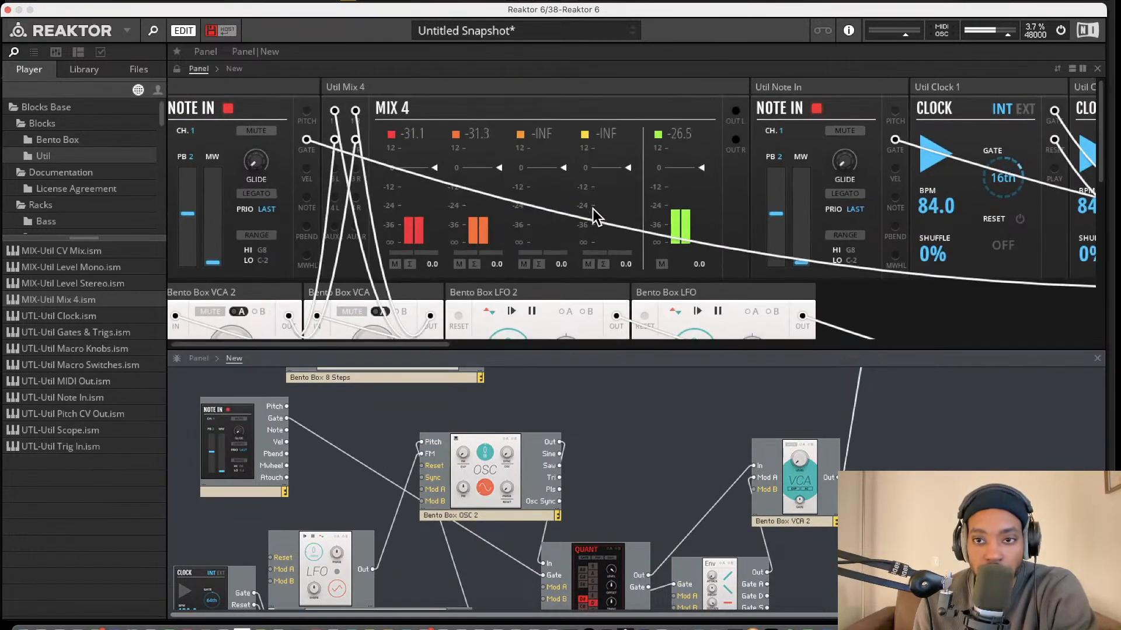
scroll(593, 209, down, 3)
scroll(594, 209, up, 3)
scroll(594, 209, down, 5)
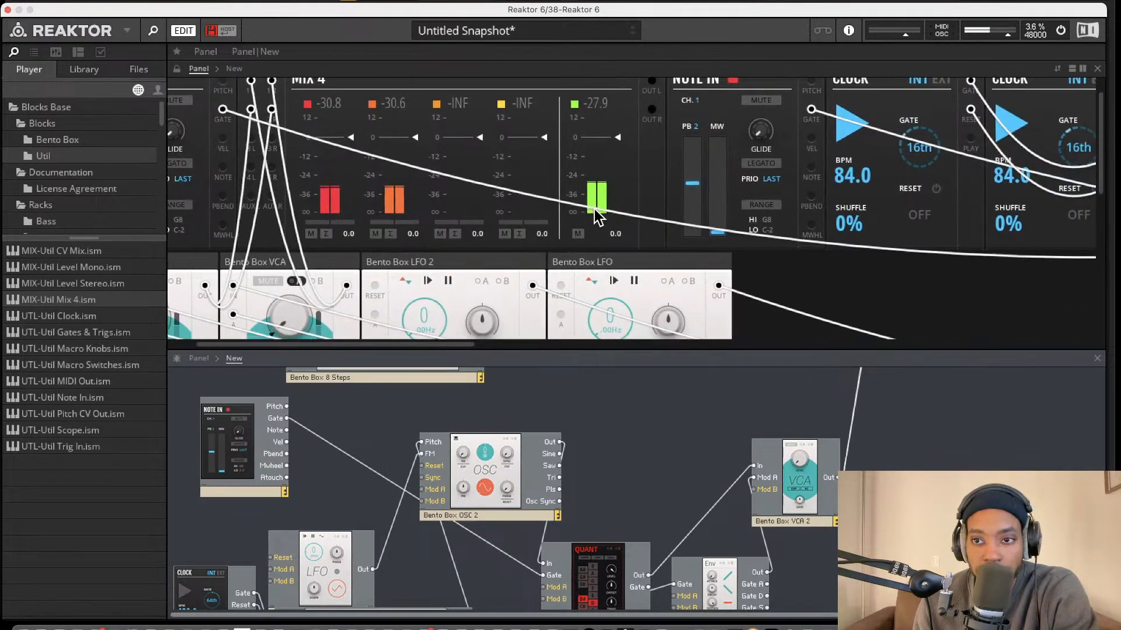
Examine the mixer, clocks, sequencers, quantizers, oscillators, envelopes and LFOs of both voices across the panel view.
scroll(590, 210, down, 2)
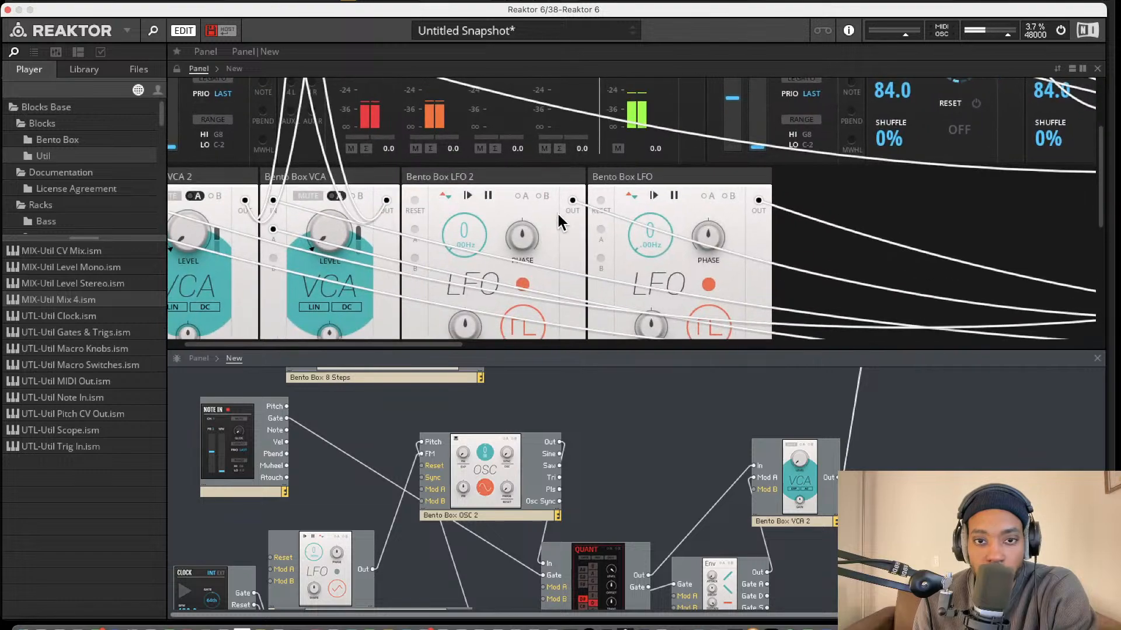
scroll(520, 258, left, 2)
scroll(513, 256, up, 5)
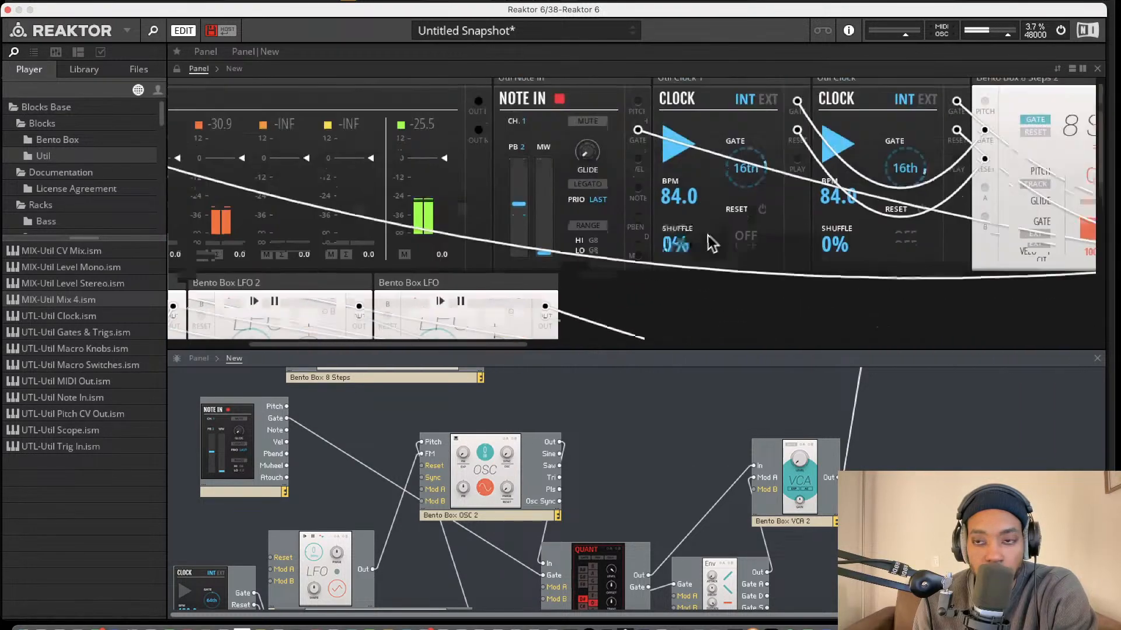
scroll(642, 251, right, 10)
scroll(800, 243, right, 5)
scroll(775, 282, down, 6)
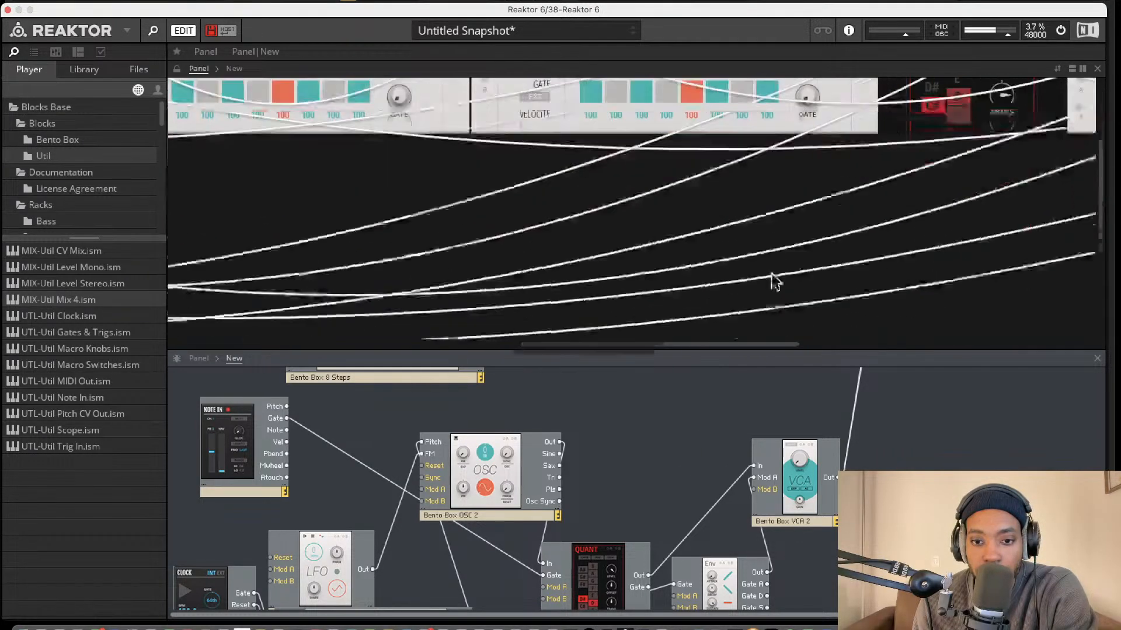
scroll(768, 325, up, 6)
scroll(784, 272, right, 4)
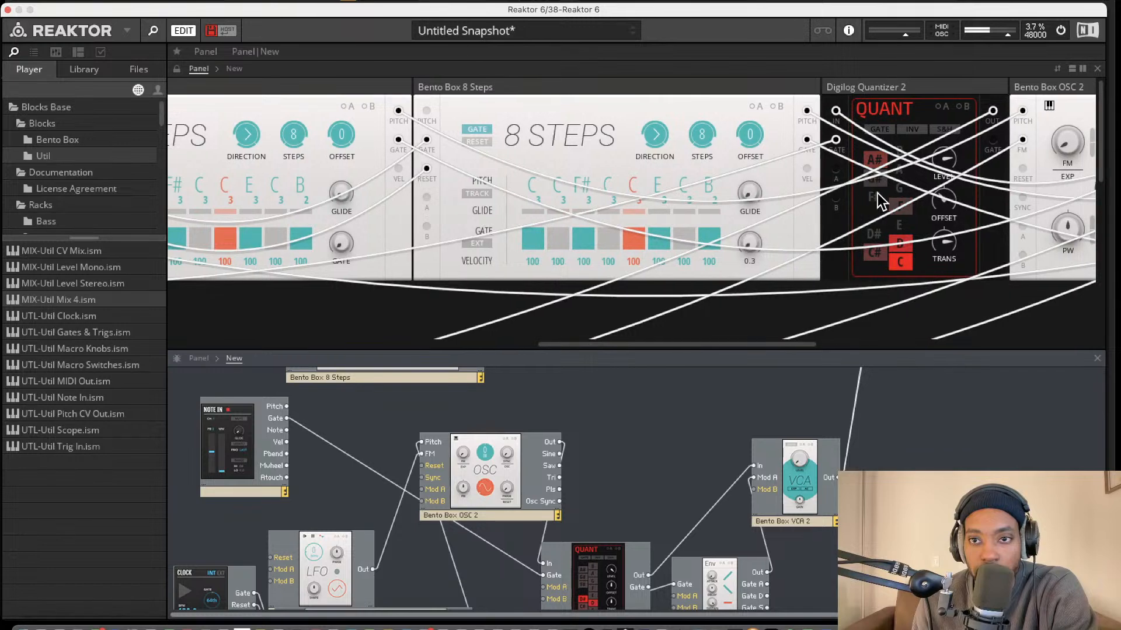
scroll(985, 171, down, 3)
scroll(985, 171, right, 5)
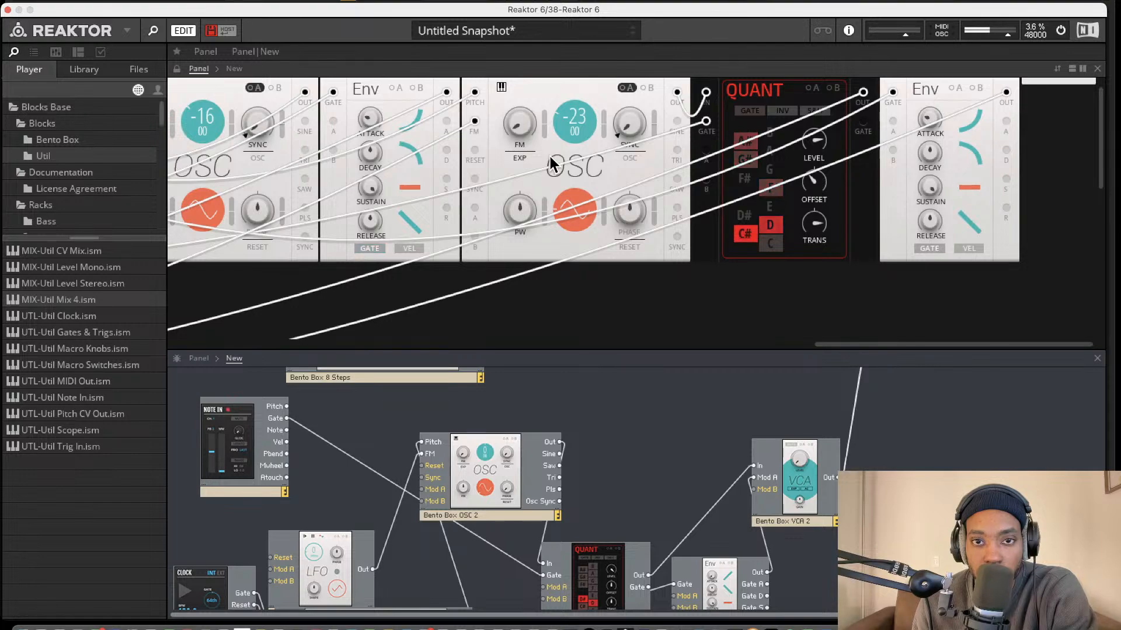
scroll(551, 161, up, 3)
scroll(551, 160, left, 10)
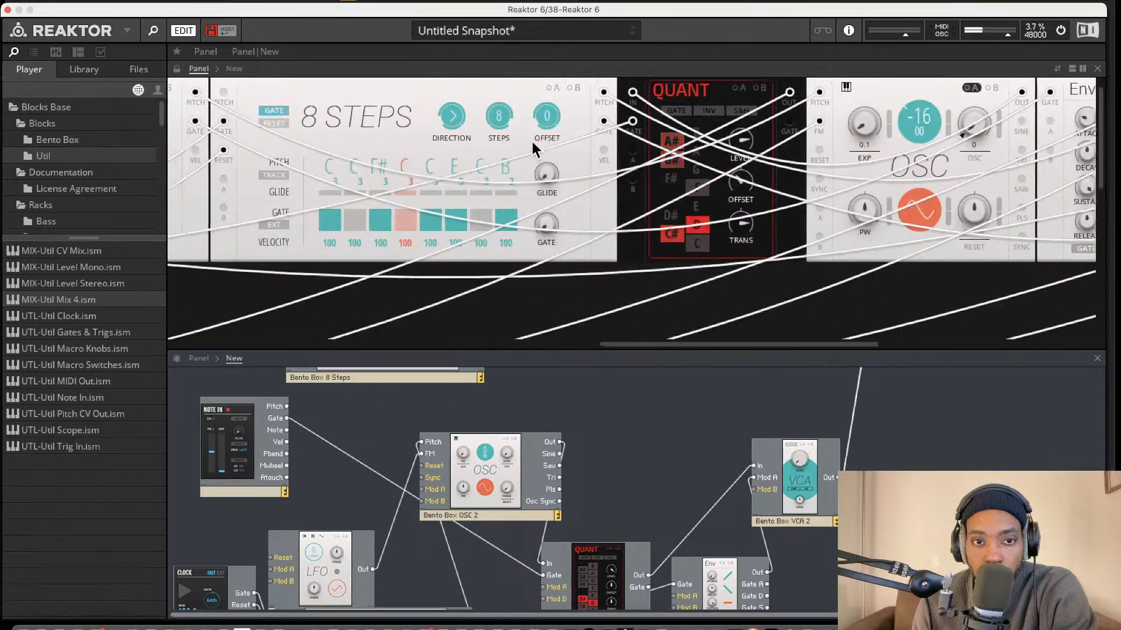
scroll(521, 151, down, 3)
scroll(508, 186, left, 10)
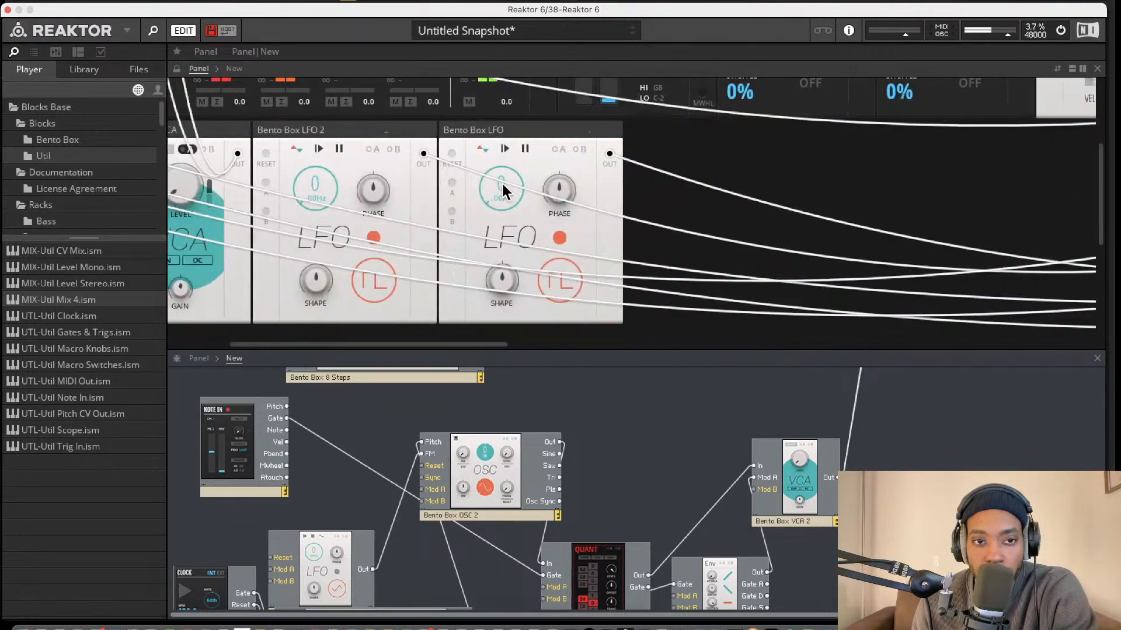
Switch off the third step's gate in the Bento Box 8 Steps 2 sequencer, leaving its fourth gate off.
scroll(502, 181, up, 3)
scroll(503, 180, right, 10)
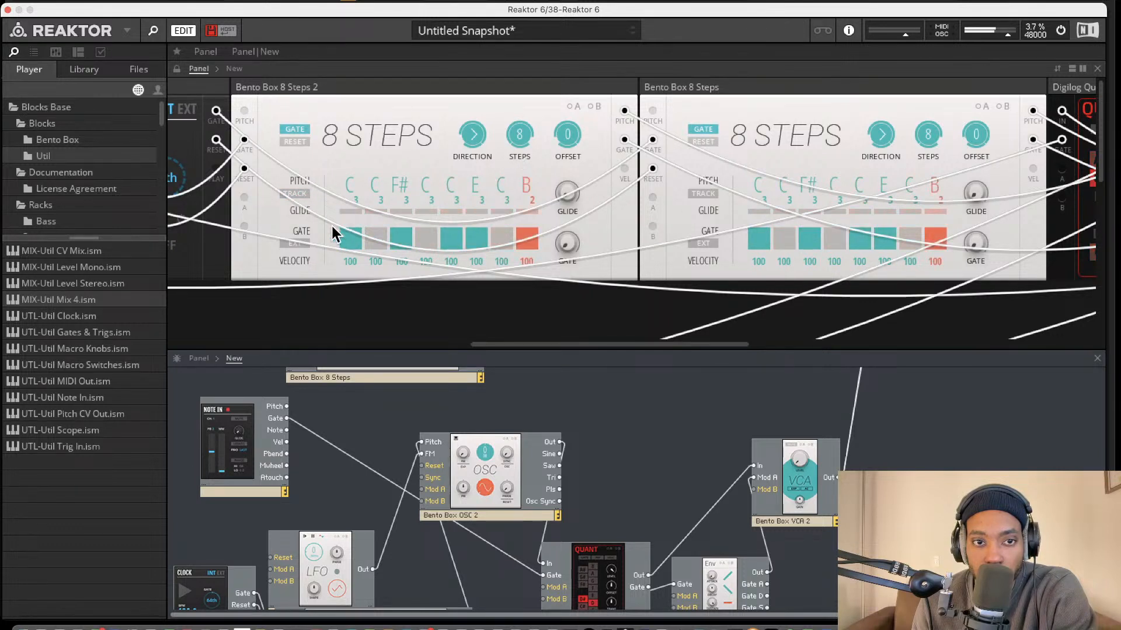
click(425, 238)
click(402, 240)
click(427, 239)
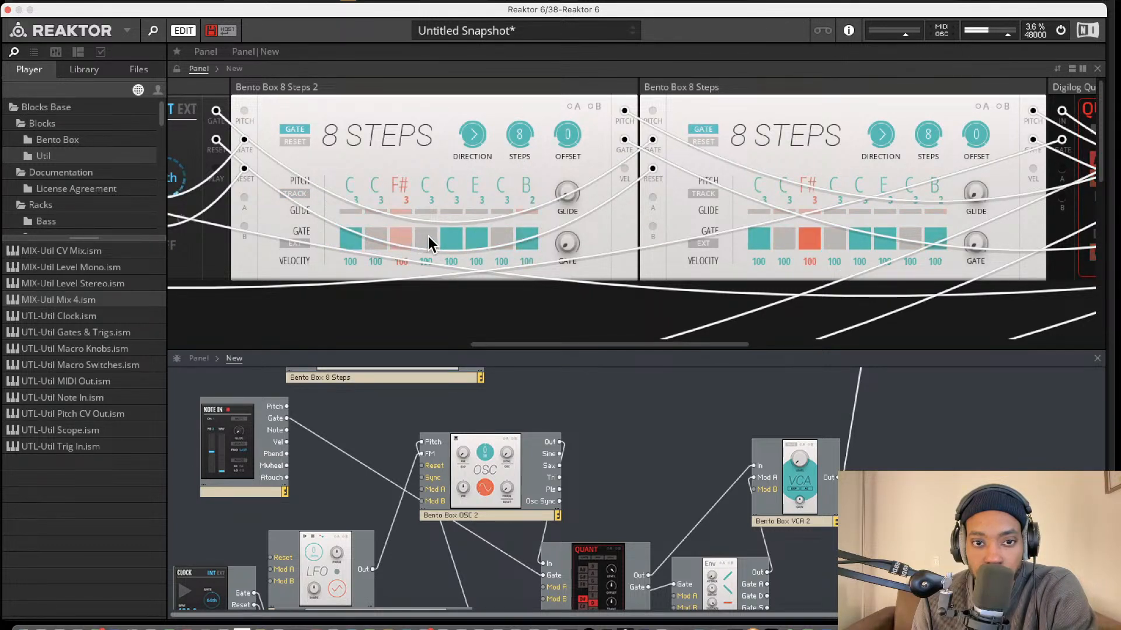
Compare the pitch and gate patterns of the two 8 Steps sequencers and check the second voice's wiring.
scroll(483, 433, down, 3)
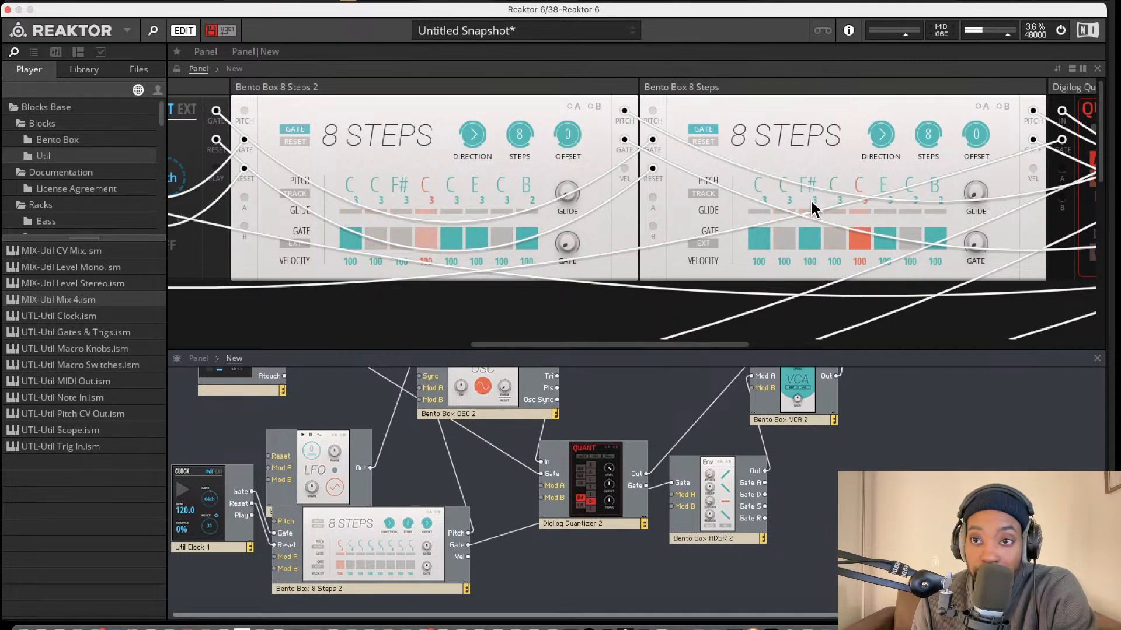
scroll(931, 187, right, 2)
scroll(931, 186, right, 2)
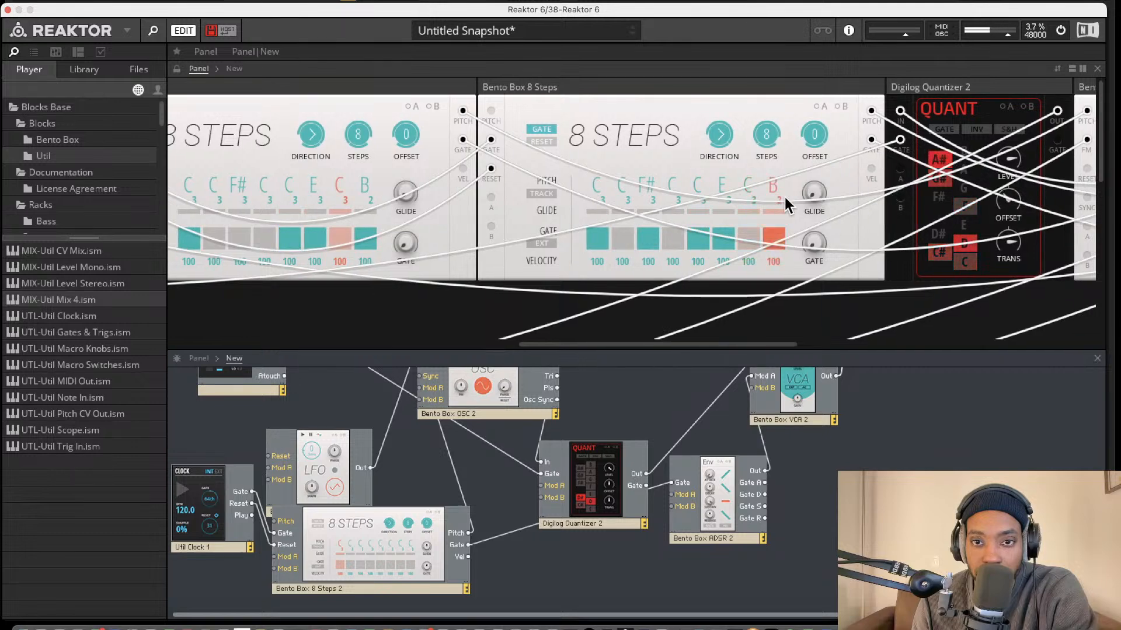
scroll(789, 196, left, 4)
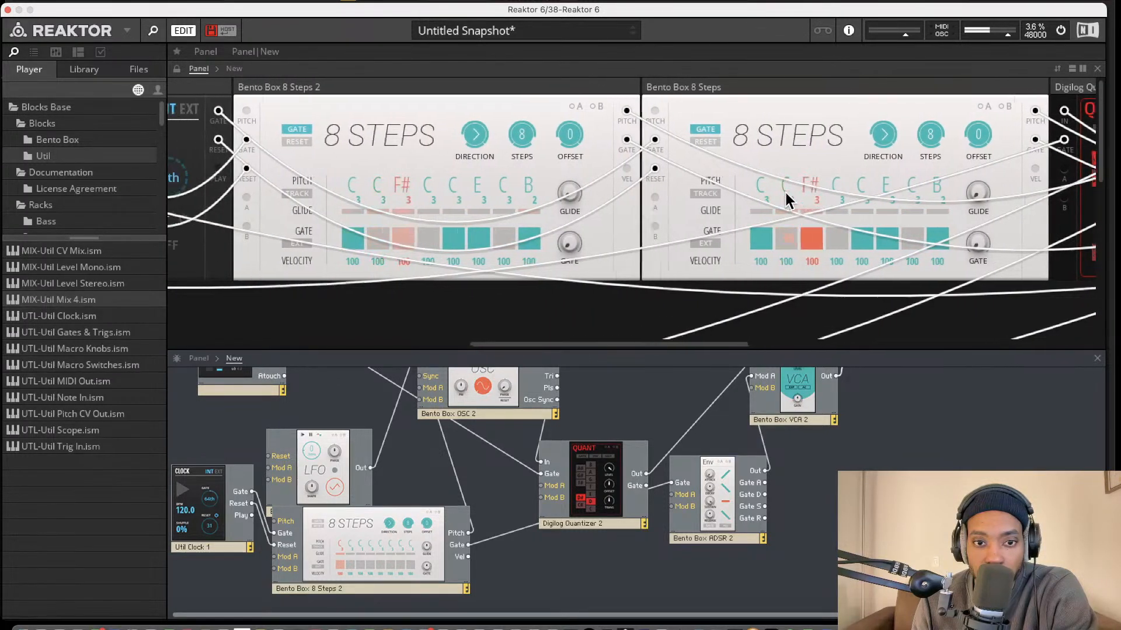
scroll(680, 424, up, 4)
scroll(682, 412, up, 1)
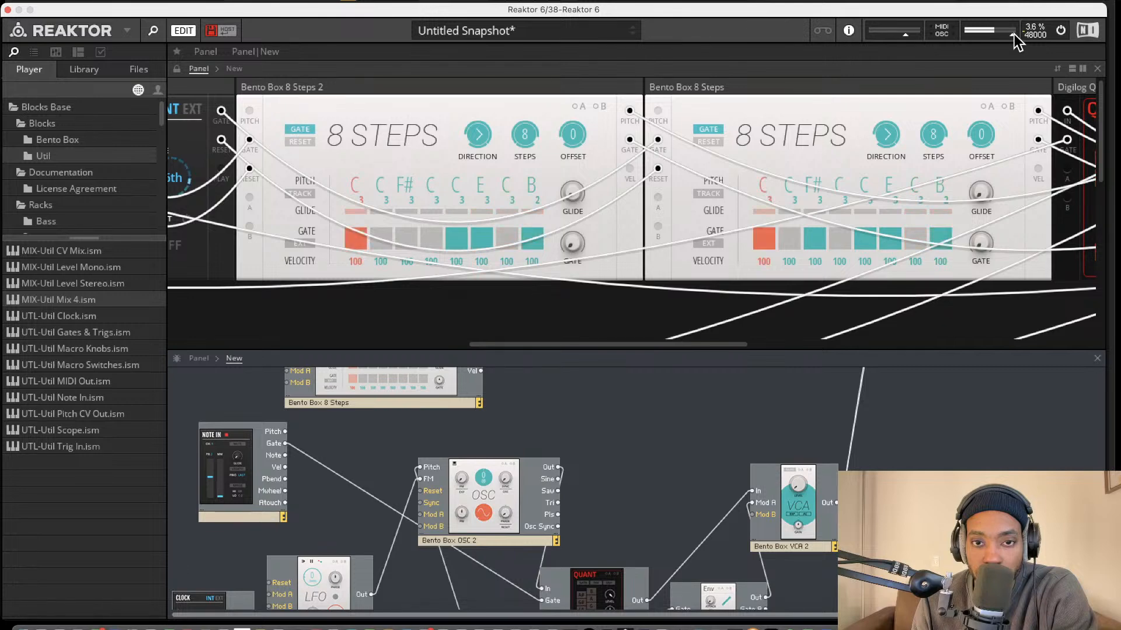
scroll(841, 175, right, 3)
scroll(712, 215, left, 9)
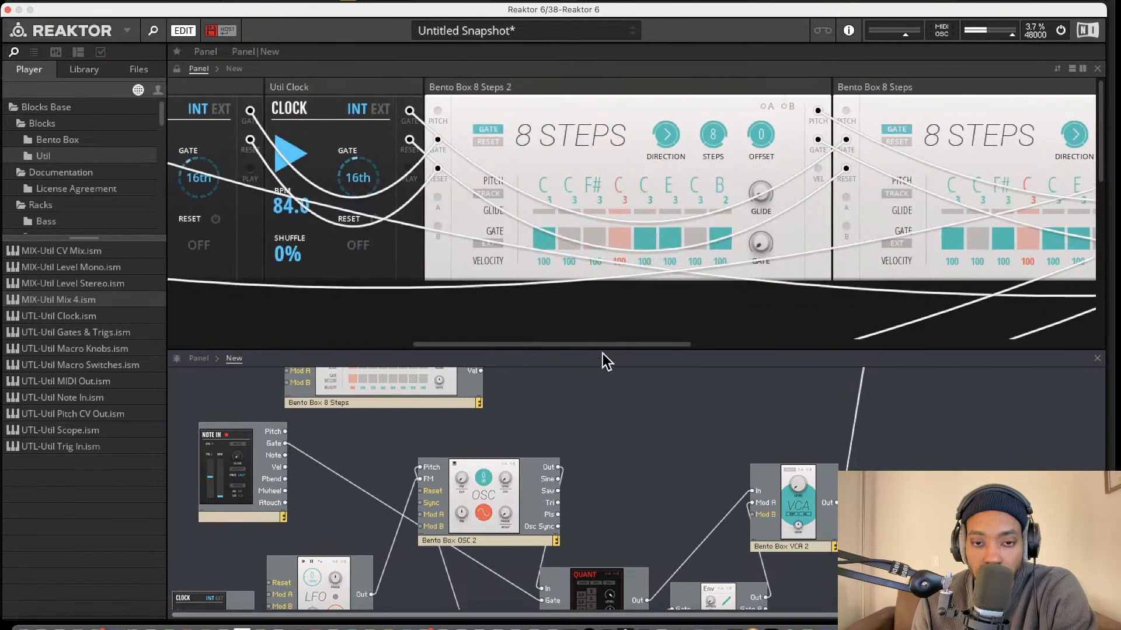
Enlarge the structure view by shrinking the panel view above it, and check the second voice's blocks.
drag(603, 351, 613, 295)
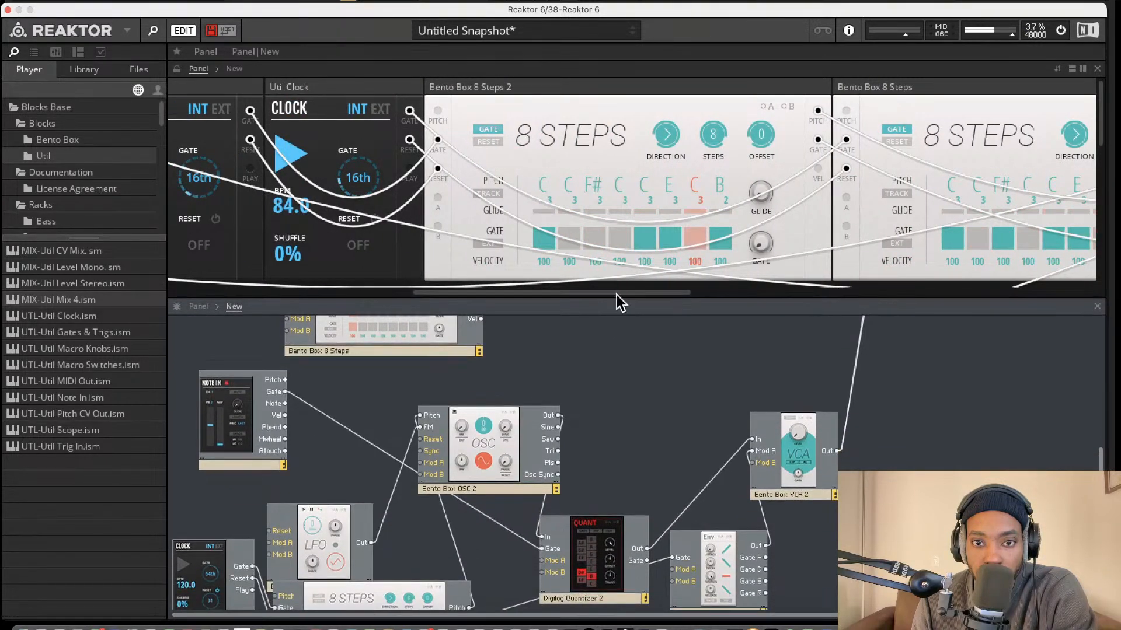
scroll(641, 244, down, 3)
scroll(534, 432, down, 3)
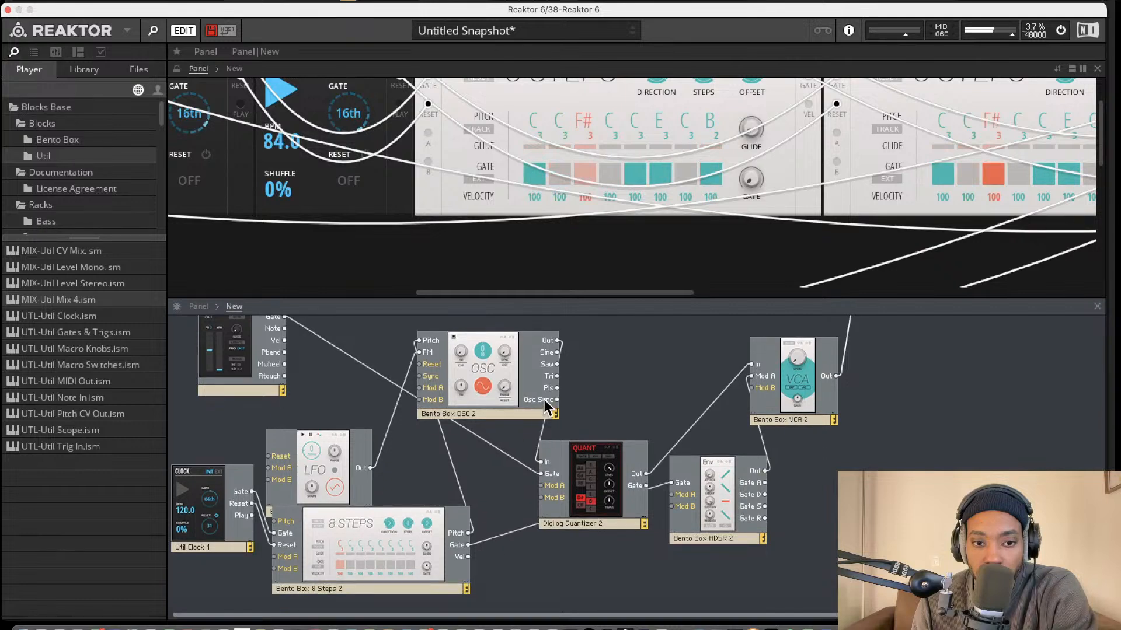
scroll(484, 399, up, 3)
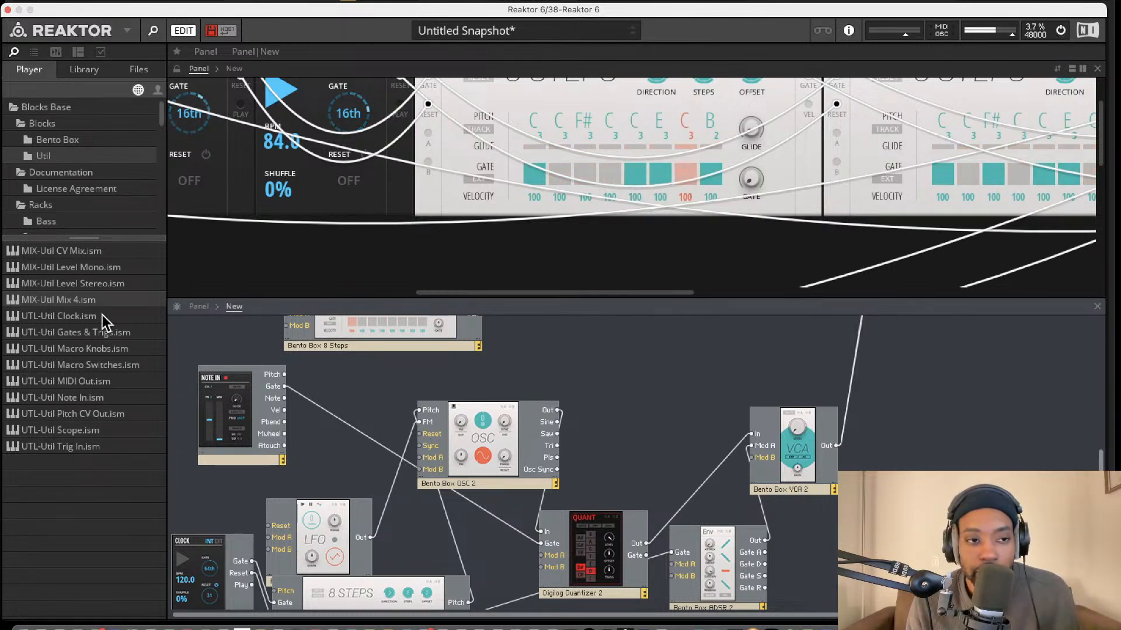
Browse the Blocks Base and Blocks Primes folders in the Player library.
scroll(51, 216, down, 3)
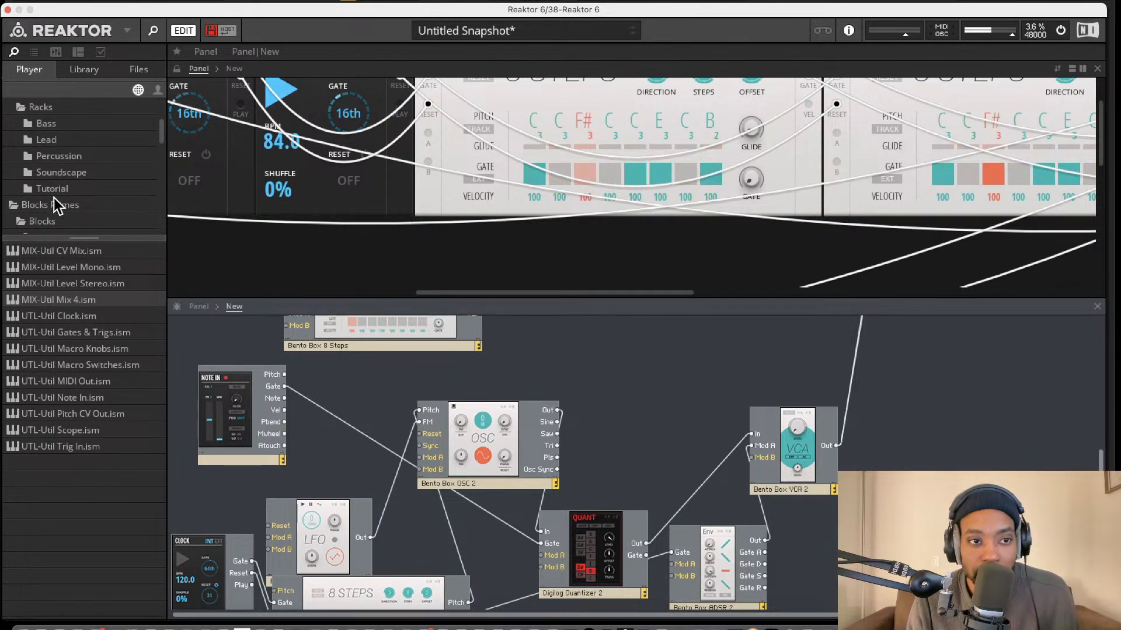
scroll(53, 198, down, 2)
scroll(41, 204, down, 3)
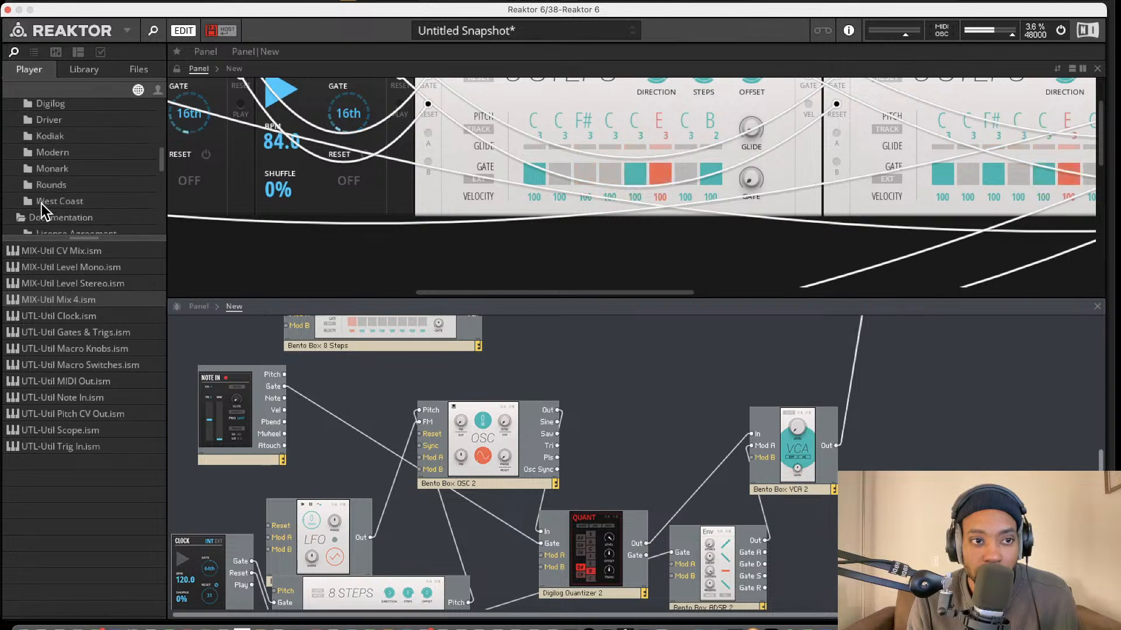
scroll(58, 190, up, 5)
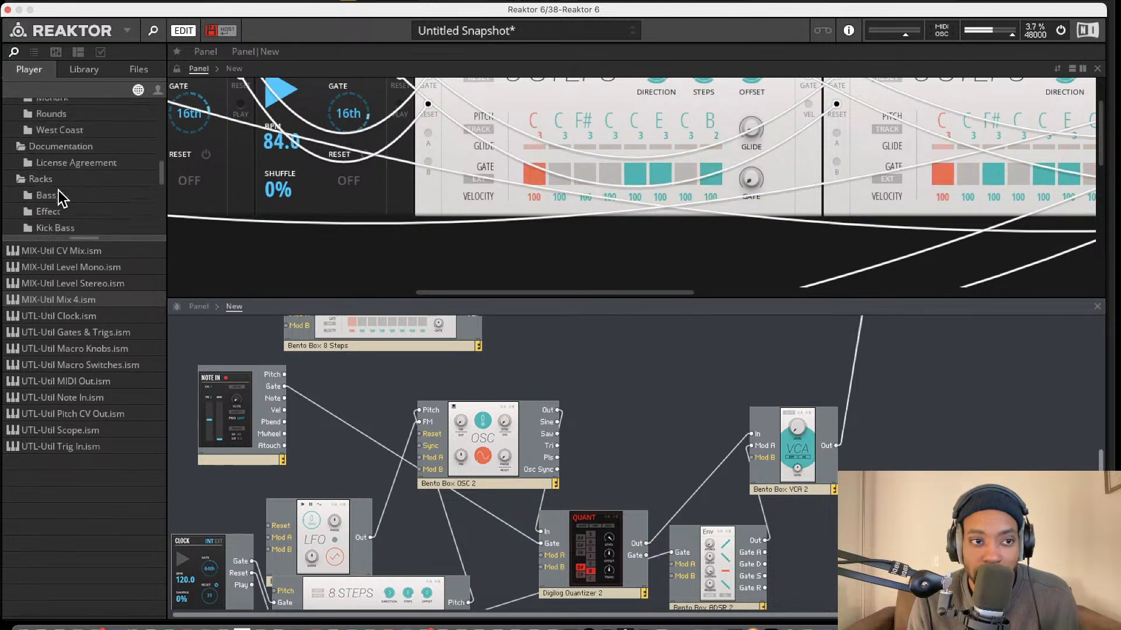
scroll(55, 173, down, 2)
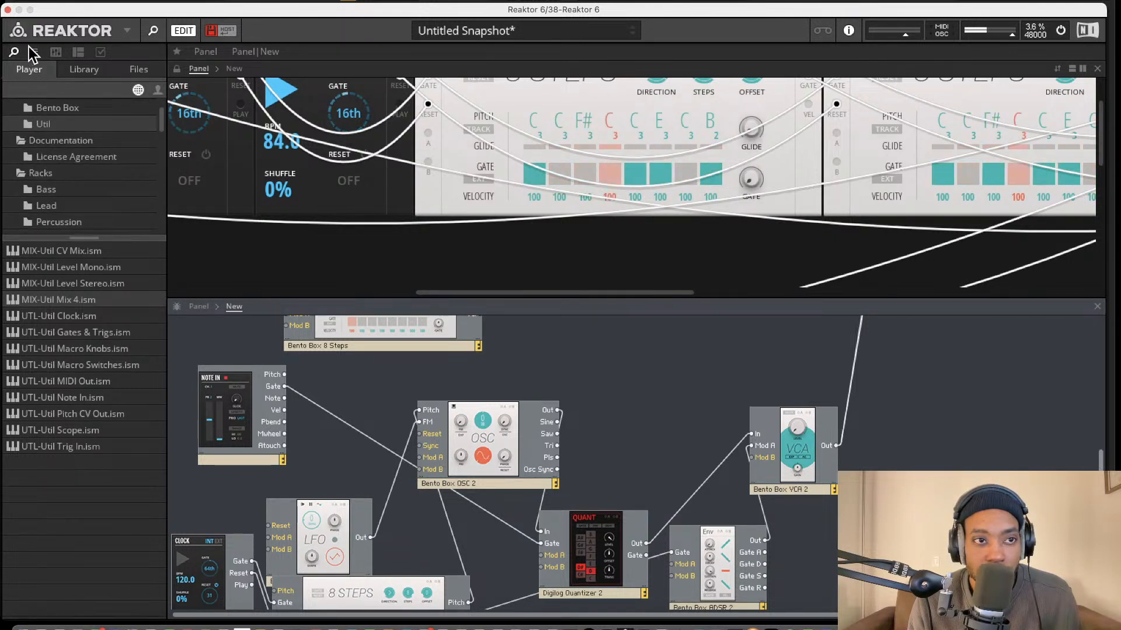
Show the snapshots of the whole ensemble (Ens - New) and add the current patch to Bank 1, slot 001, under the default name.
click(30, 52)
click(29, 93)
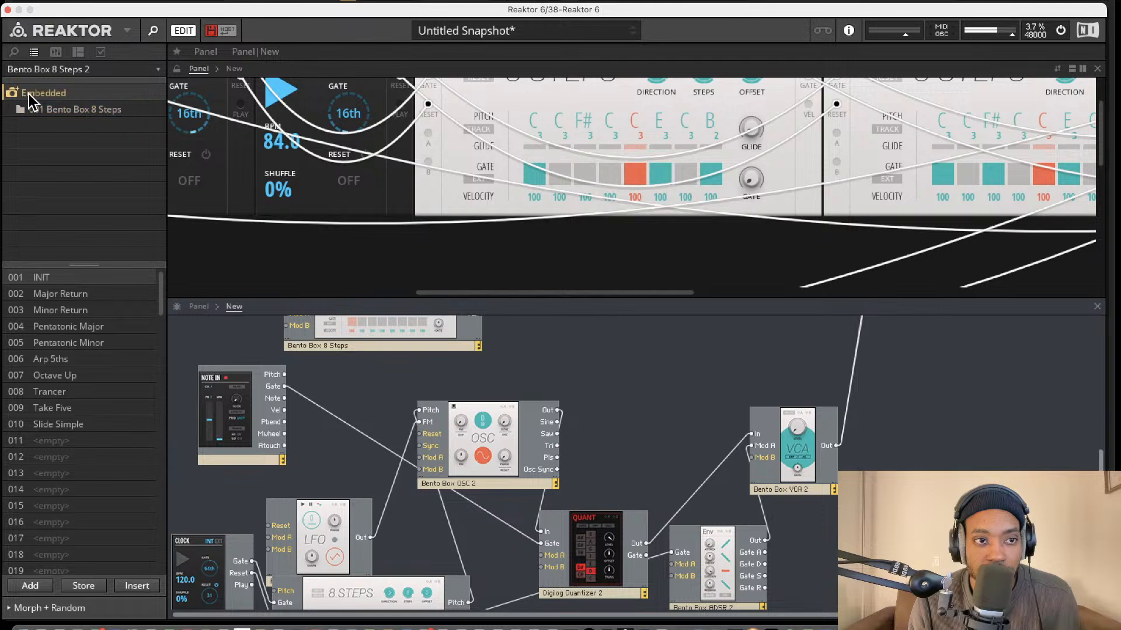
click(14, 52)
click(33, 52)
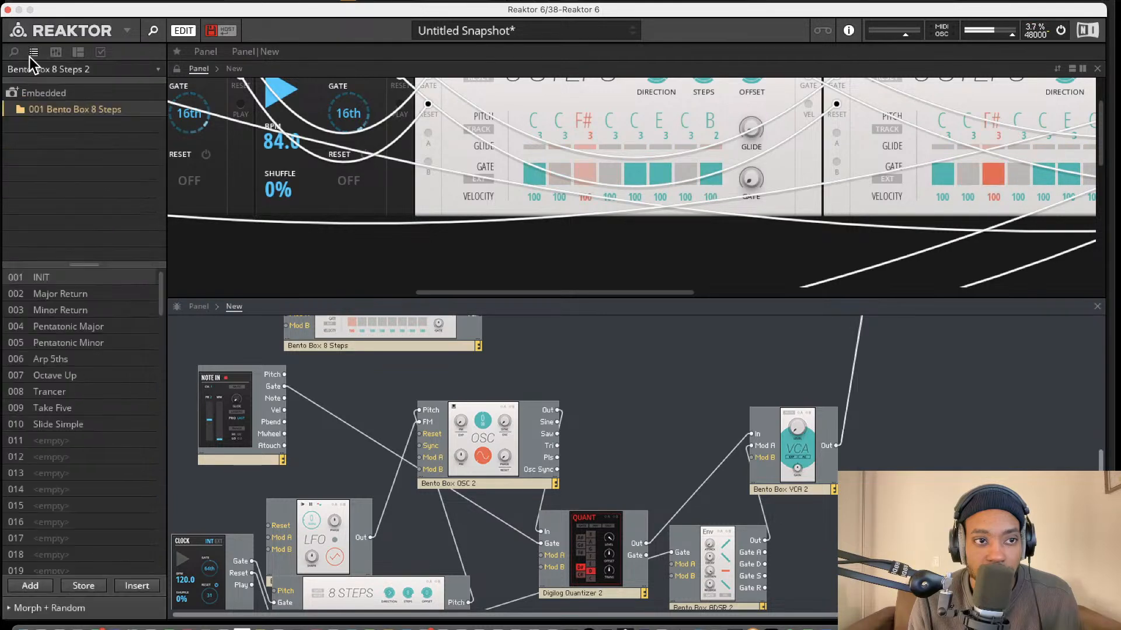
click(82, 69)
click(35, 82)
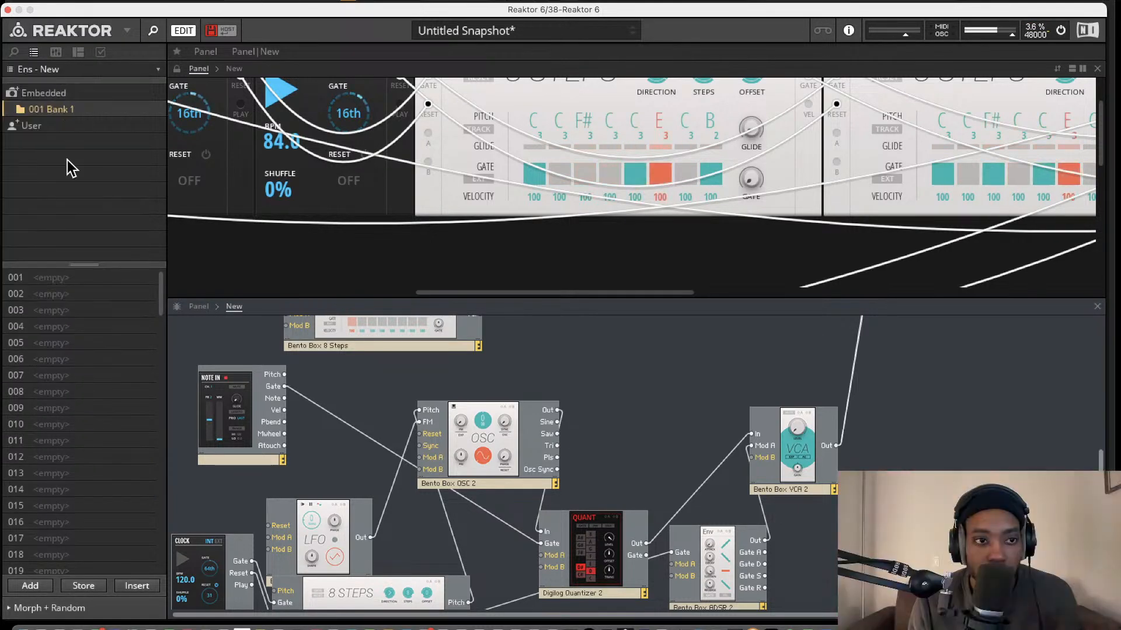
click(32, 585)
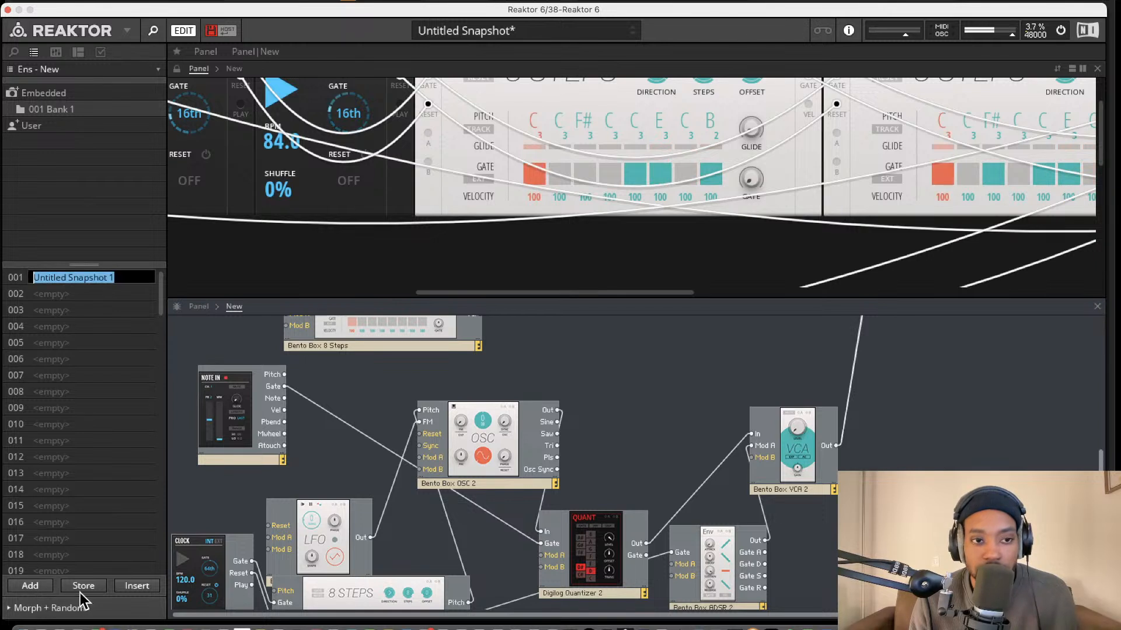
key(Return)
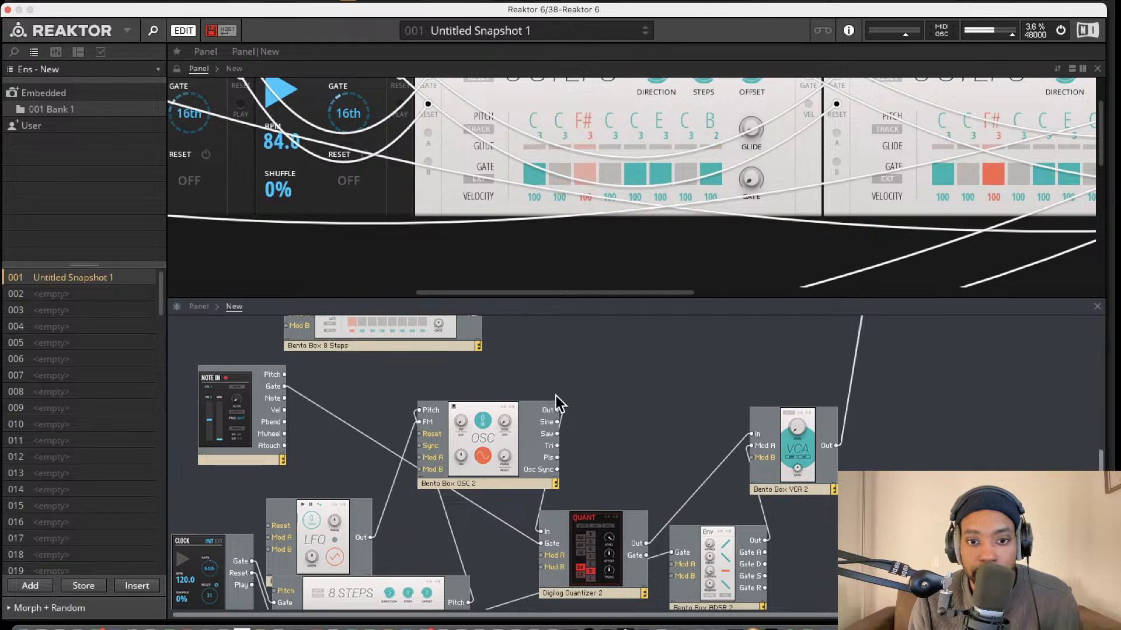
Delete the second voice's cables into the Mix 4 inputs 2L and 2R.
scroll(586, 346, up, 5)
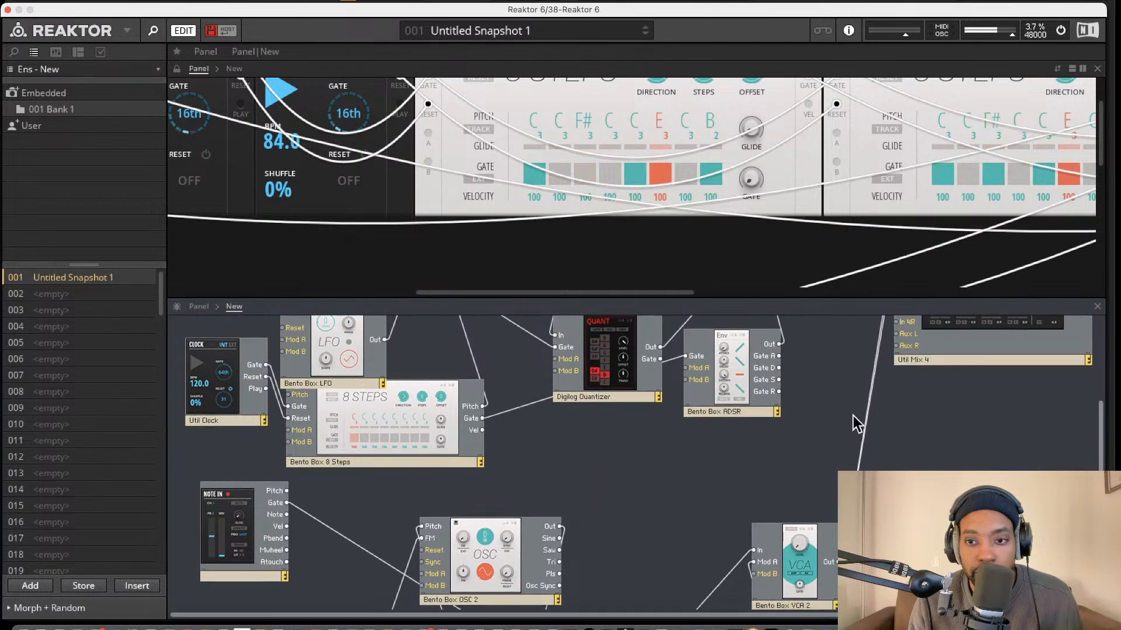
scroll(883, 407, up, 3)
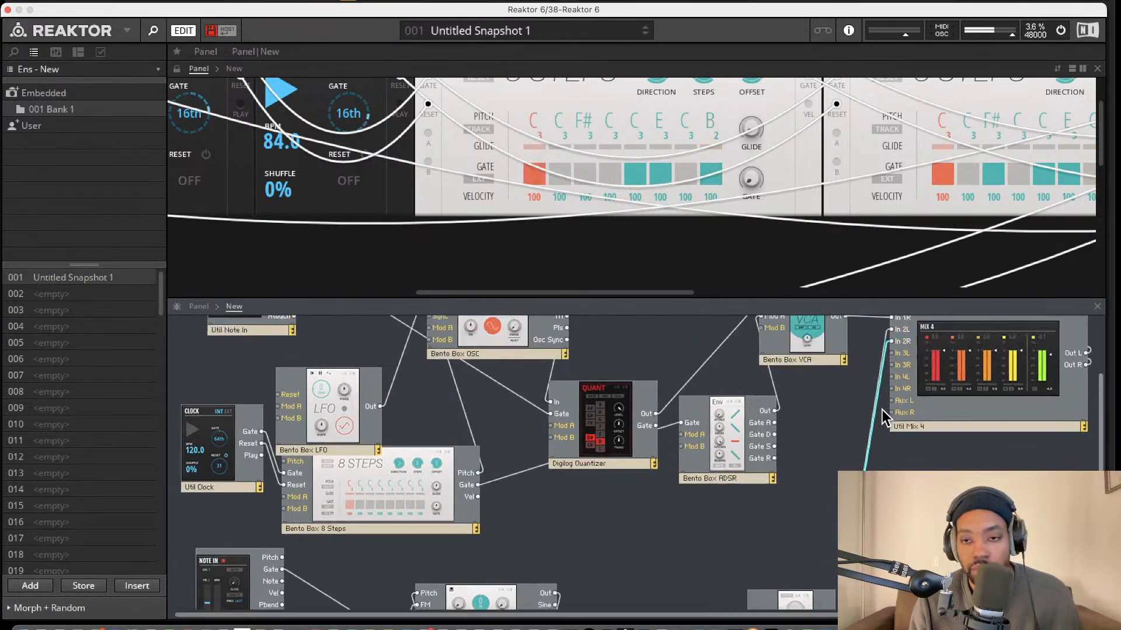
key(Delete)
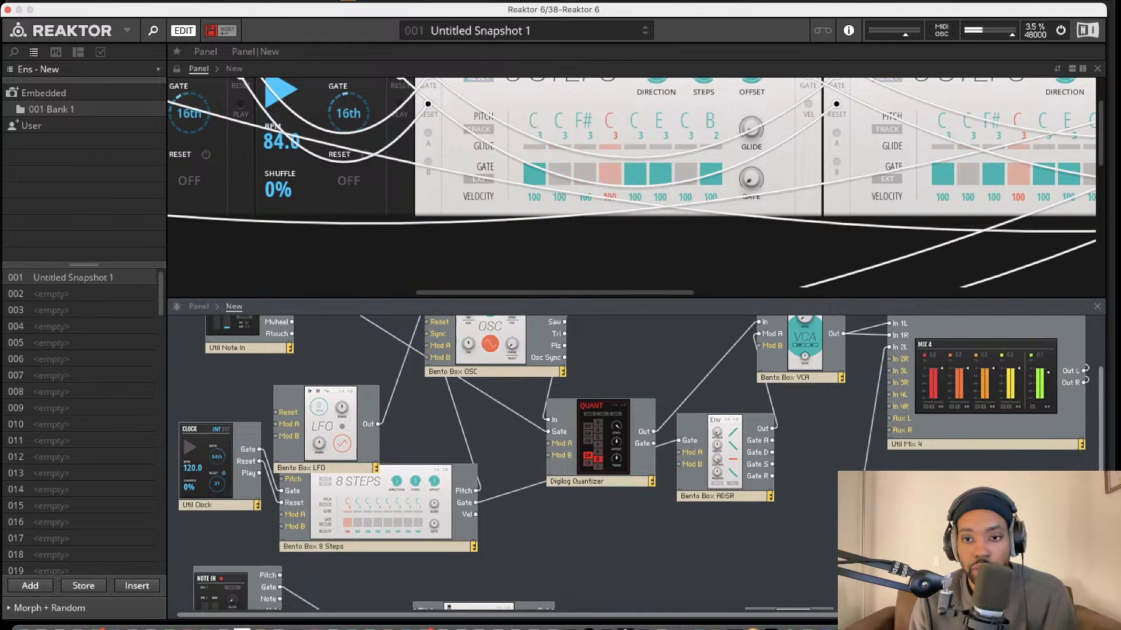
scroll(620, 548, up, 1)
scroll(505, 565, left, 1)
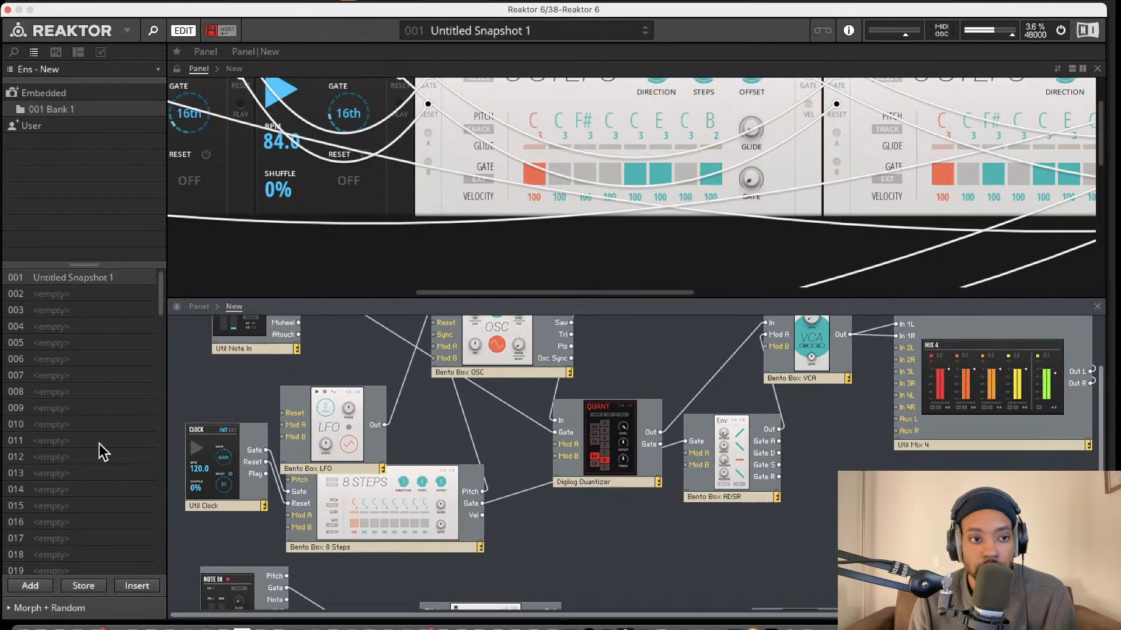
Examine the running 8 Steps sequencers in the panel and both voices' remaining connections in the structure.
scroll(427, 402, right, 1)
scroll(626, 196, right, 2)
scroll(627, 202, right, 6)
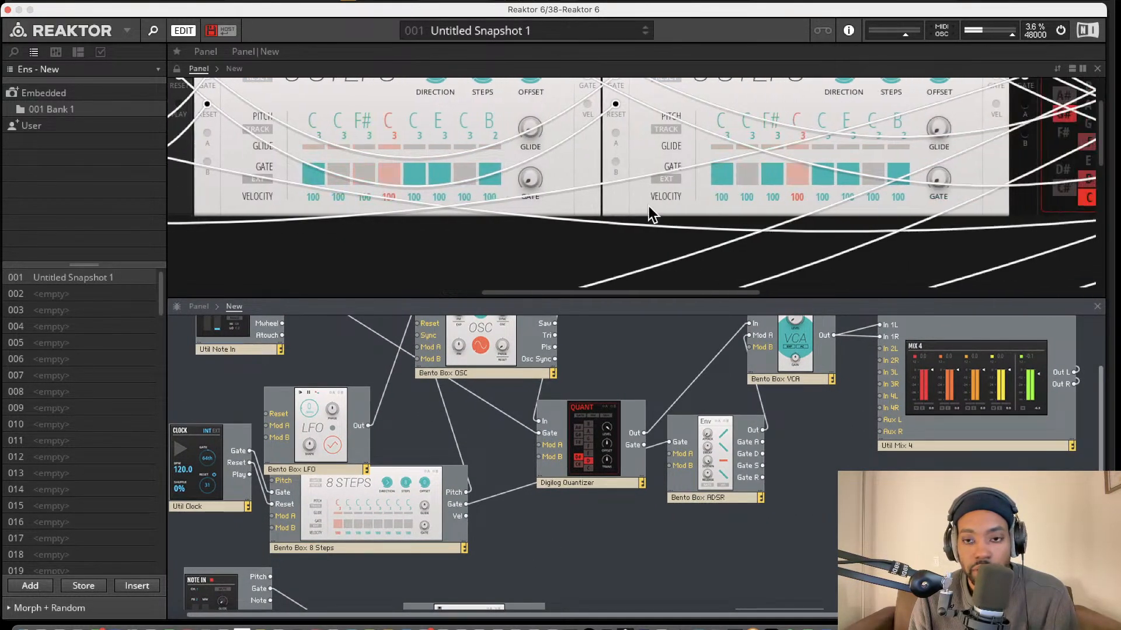
scroll(641, 213, up, 2)
scroll(642, 222, left, 8)
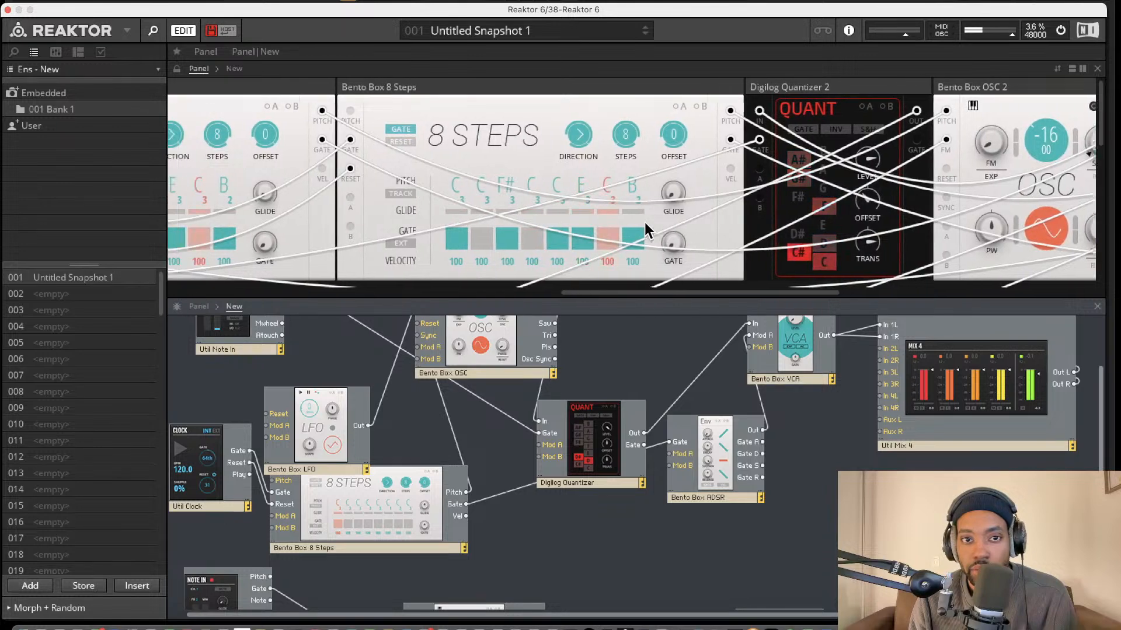
scroll(644, 222, right, 1)
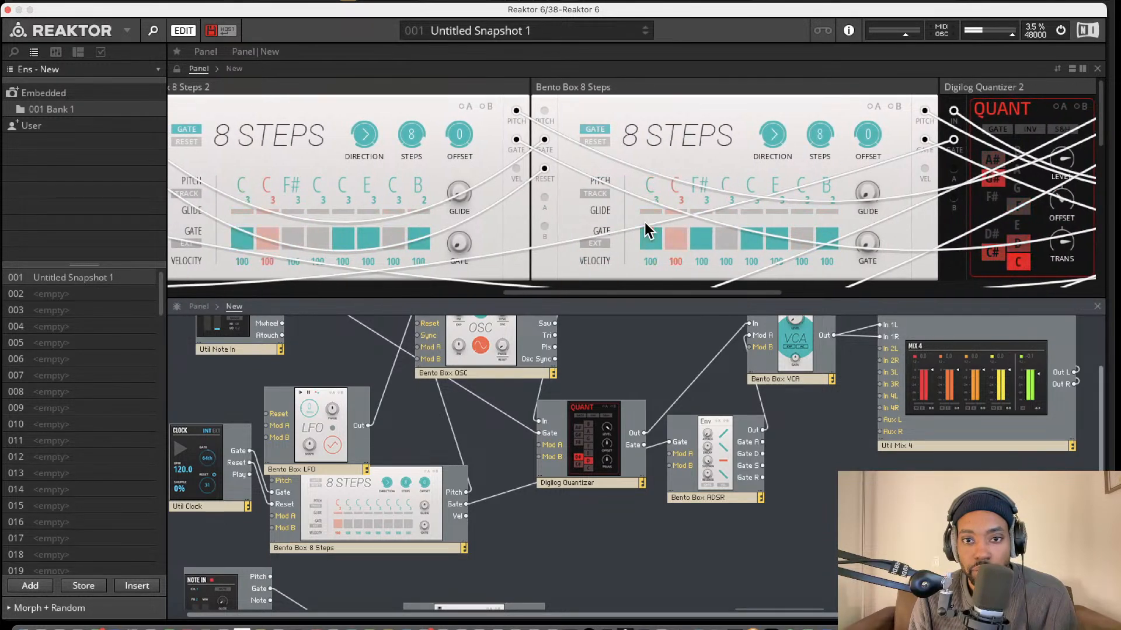
scroll(706, 349, up, 4)
scroll(706, 349, left, 1)
scroll(706, 348, down, 4)
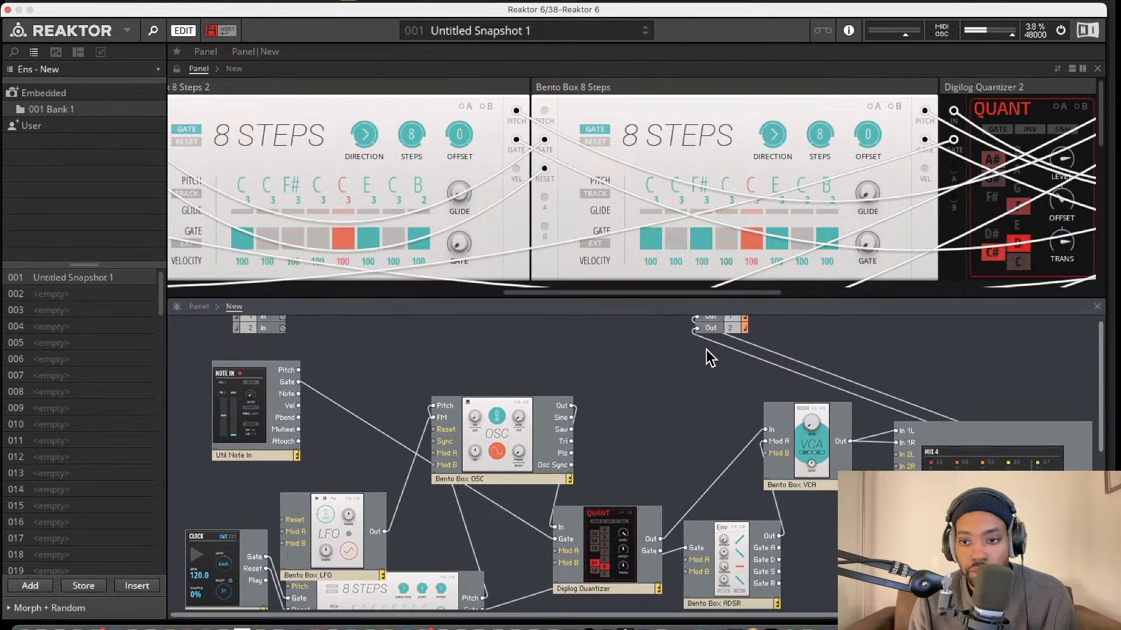
scroll(706, 349, right, 1)
scroll(706, 349, up, 5)
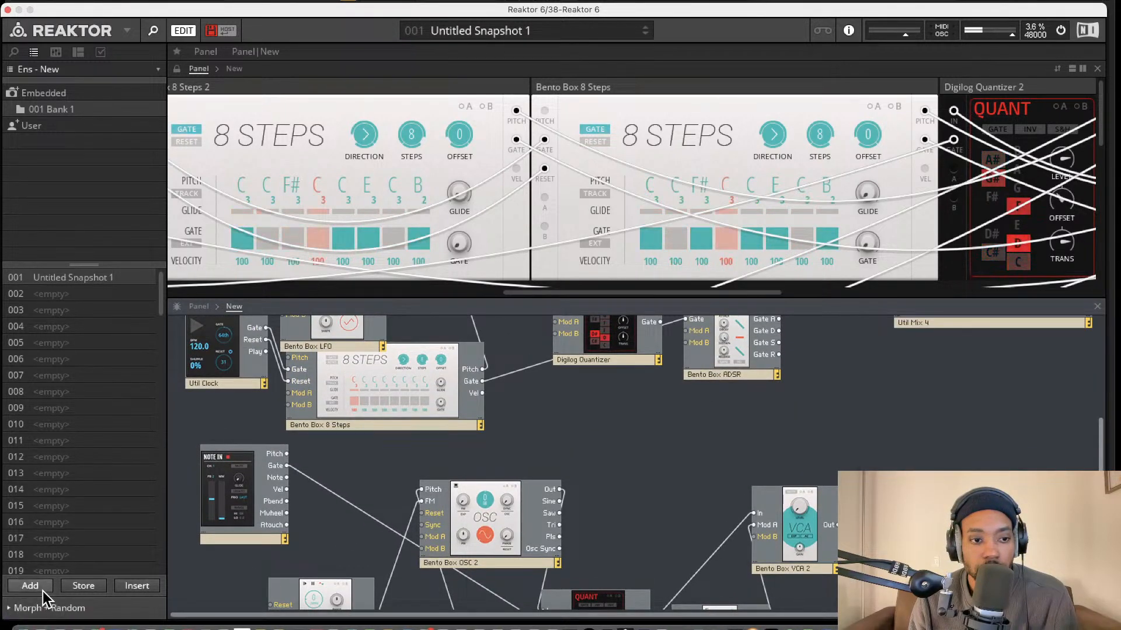
Add the current patch to slot 002 of Bank 1 and name the snapshot Untitled Snapshot 2.
click(42, 587)
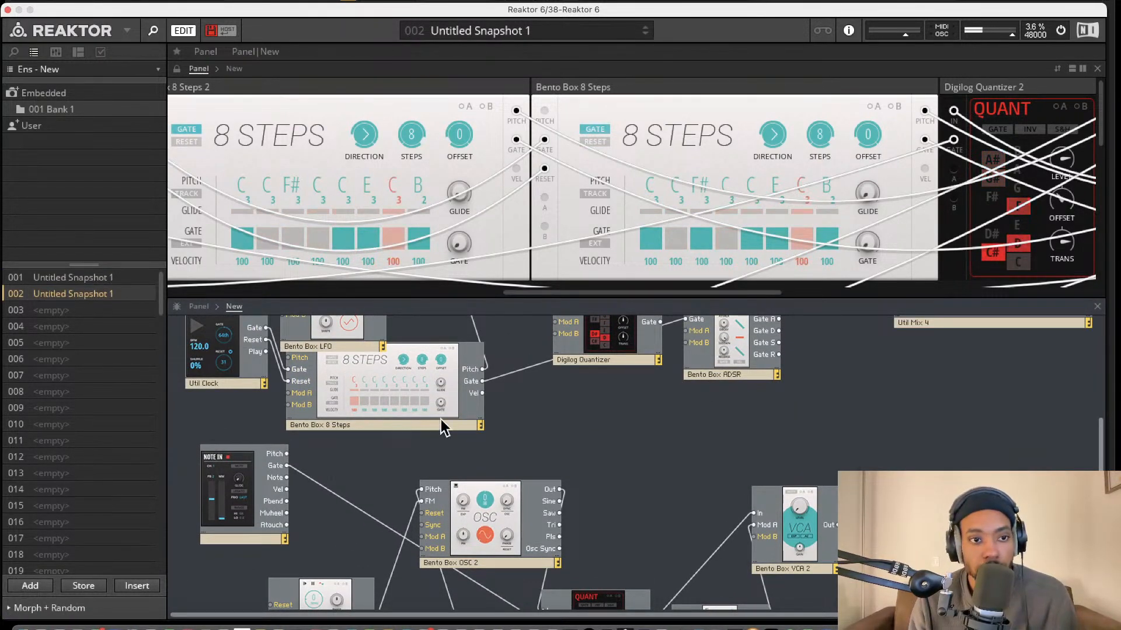
double_click(121, 297)
right_click(120, 296)
click(123, 296)
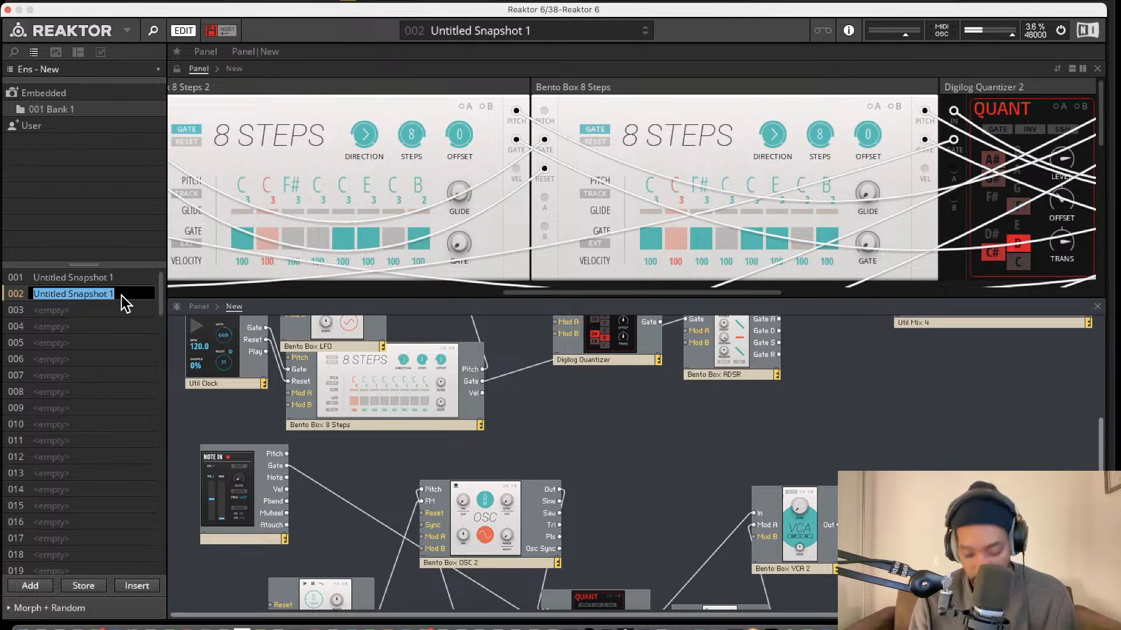
text(Untitled Snapshot 2)
key(Return)
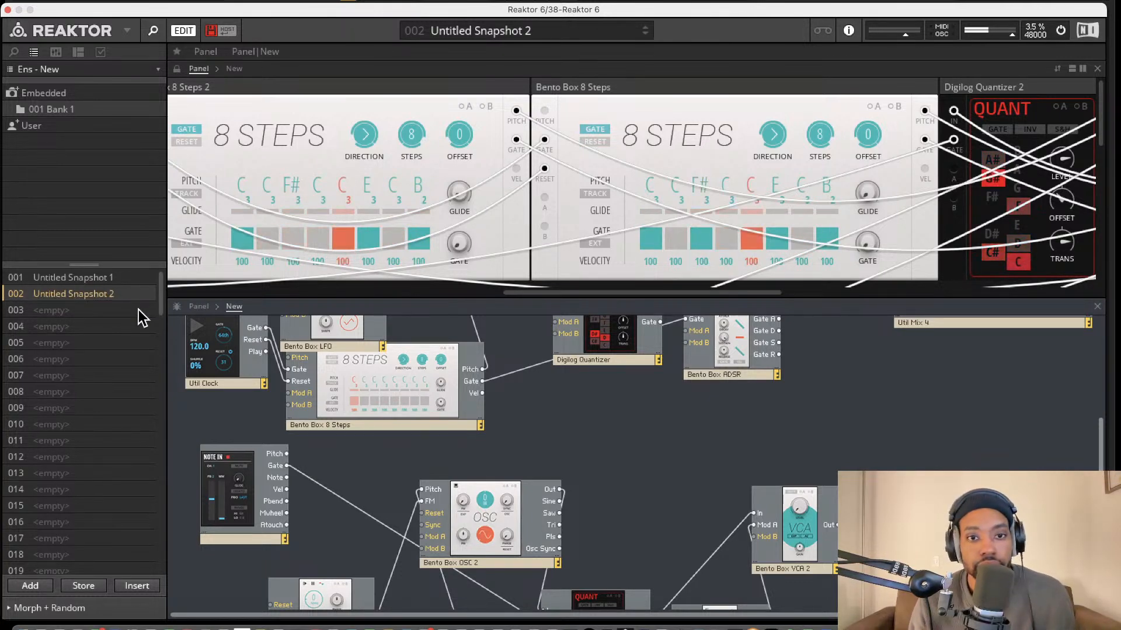
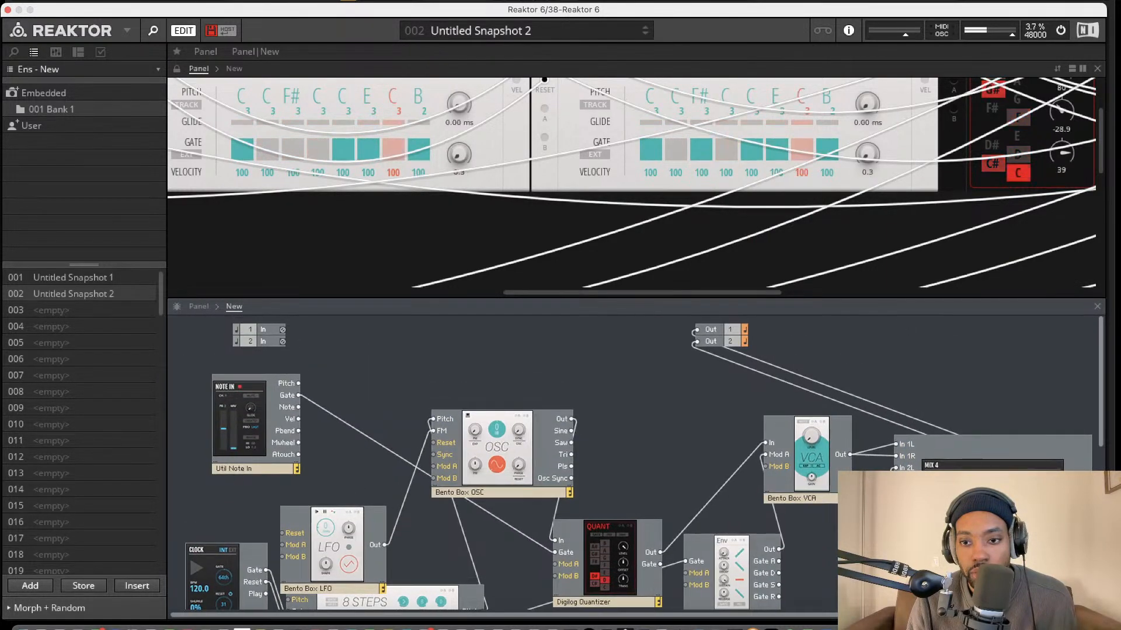
Lower the main output level slightly, restart the audio engine, and raise the level again.
scroll(840, 303, down, 1)
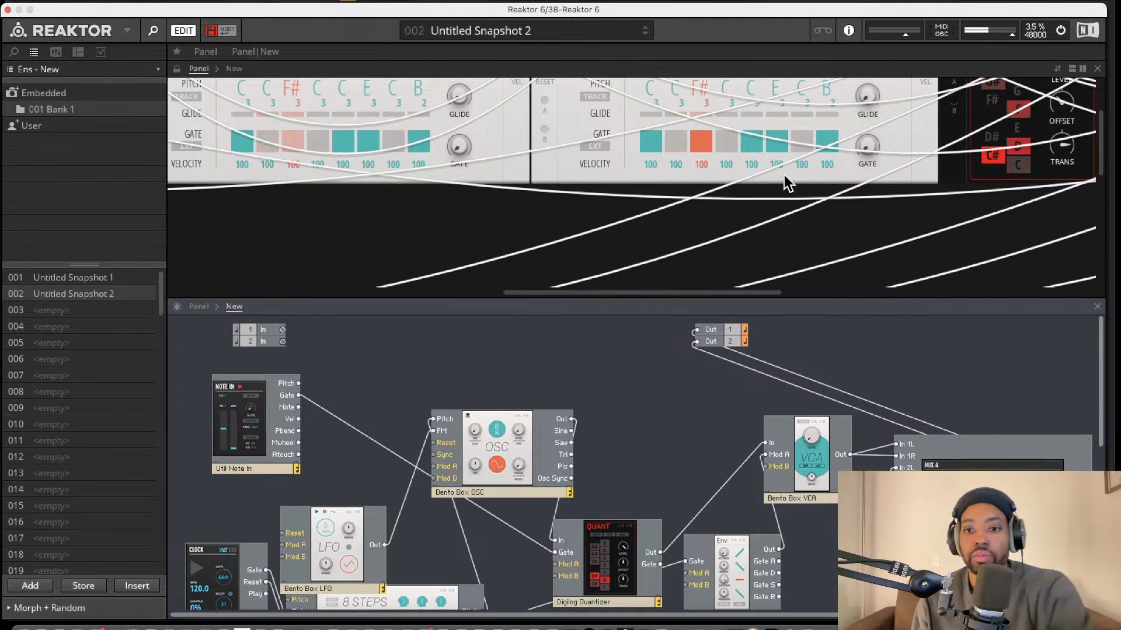
scroll(783, 183, down, 2)
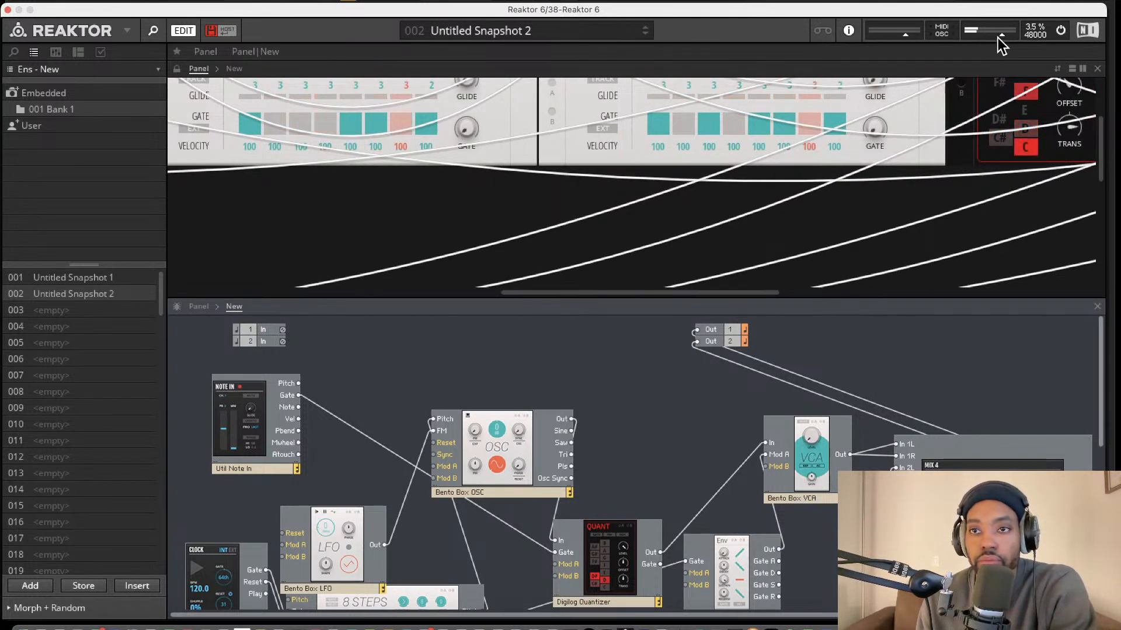
drag(996, 37, 986, 43)
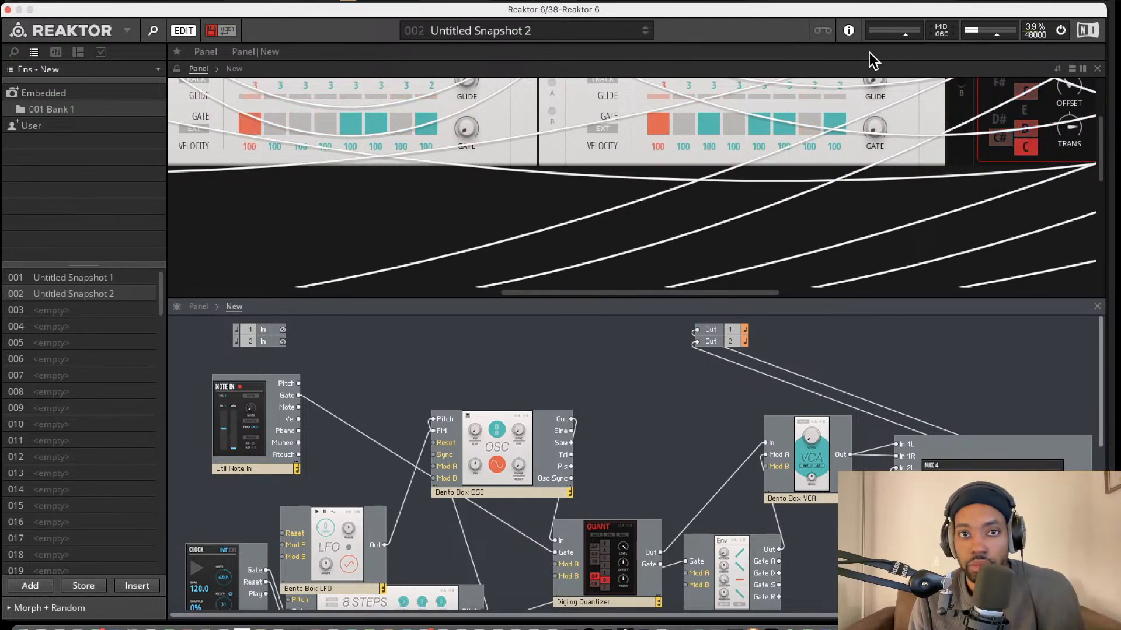
click(1061, 30)
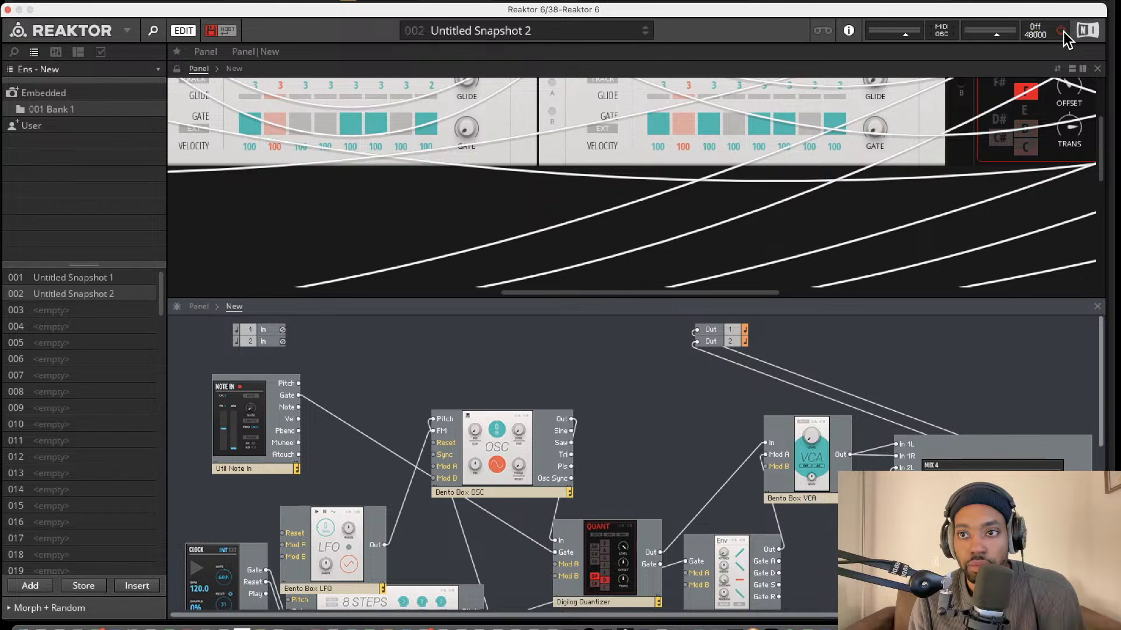
click(1062, 31)
drag(996, 36, 1004, 34)
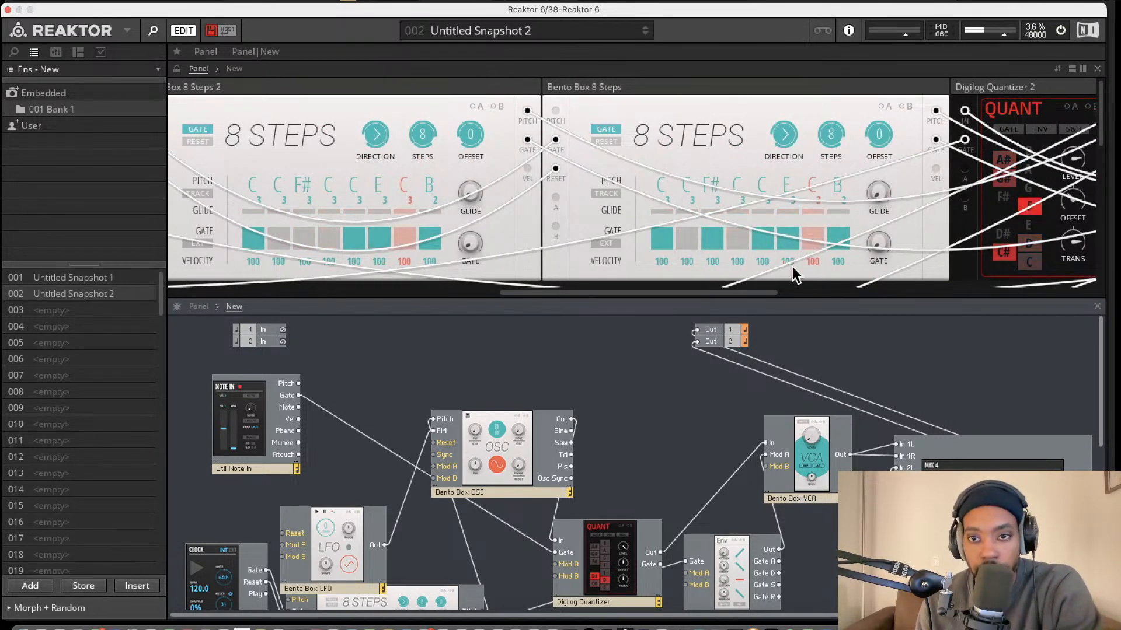
Try pitch Track on the 8 Steps 2 block and look through the quantizer, oscillator, envelope, VCA and LFO blocks in the panel.
click(191, 198)
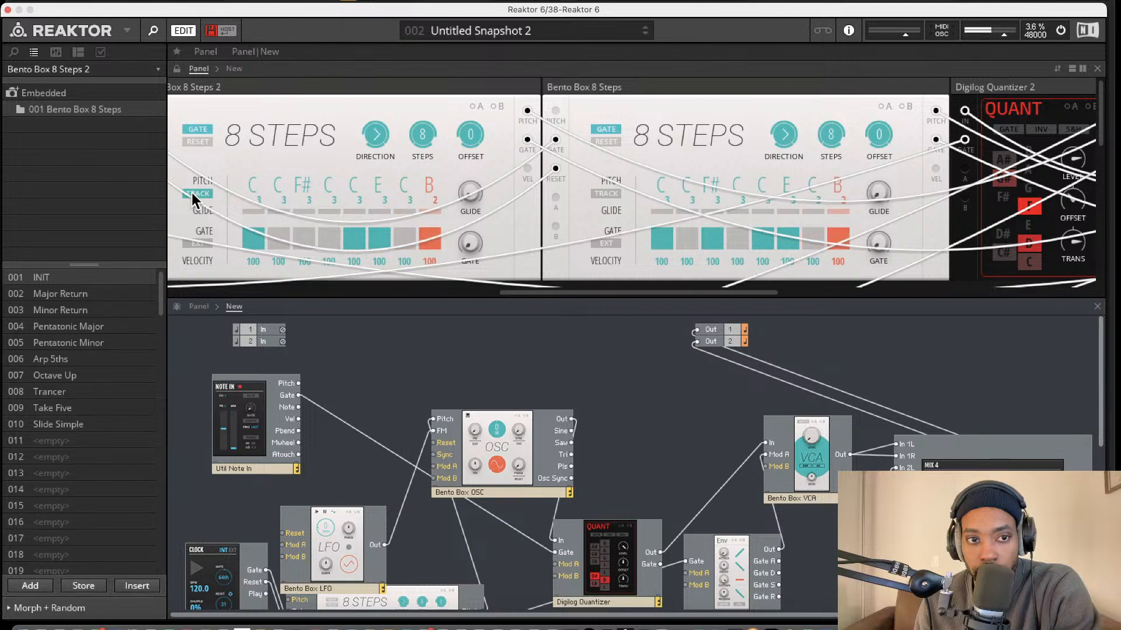
scroll(675, 193, right, 5)
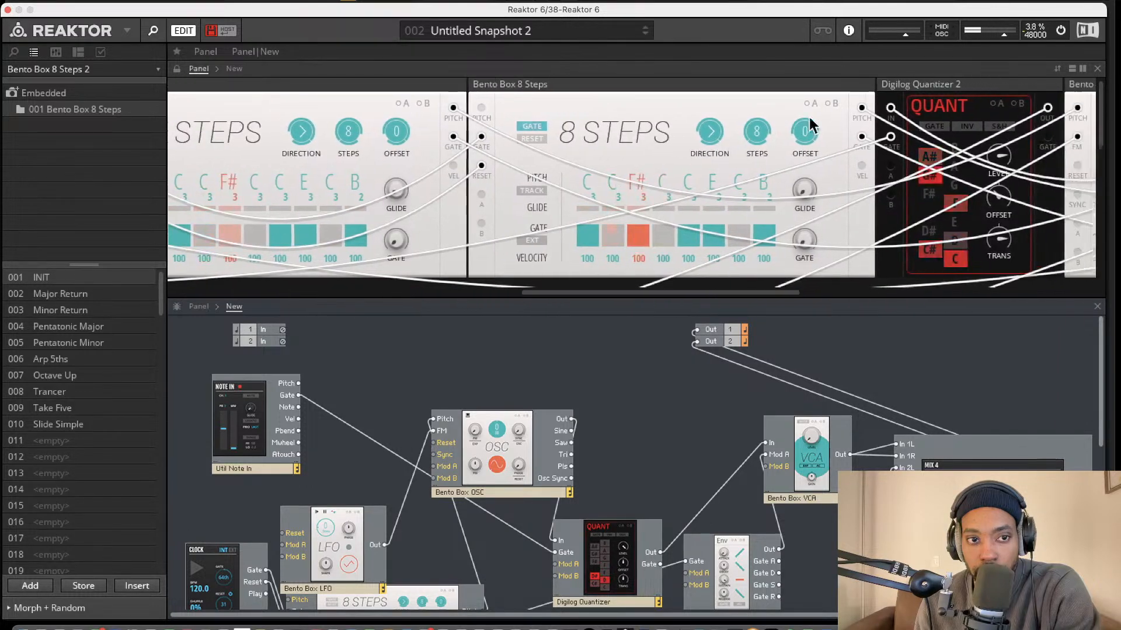
scroll(726, 404, down, 3)
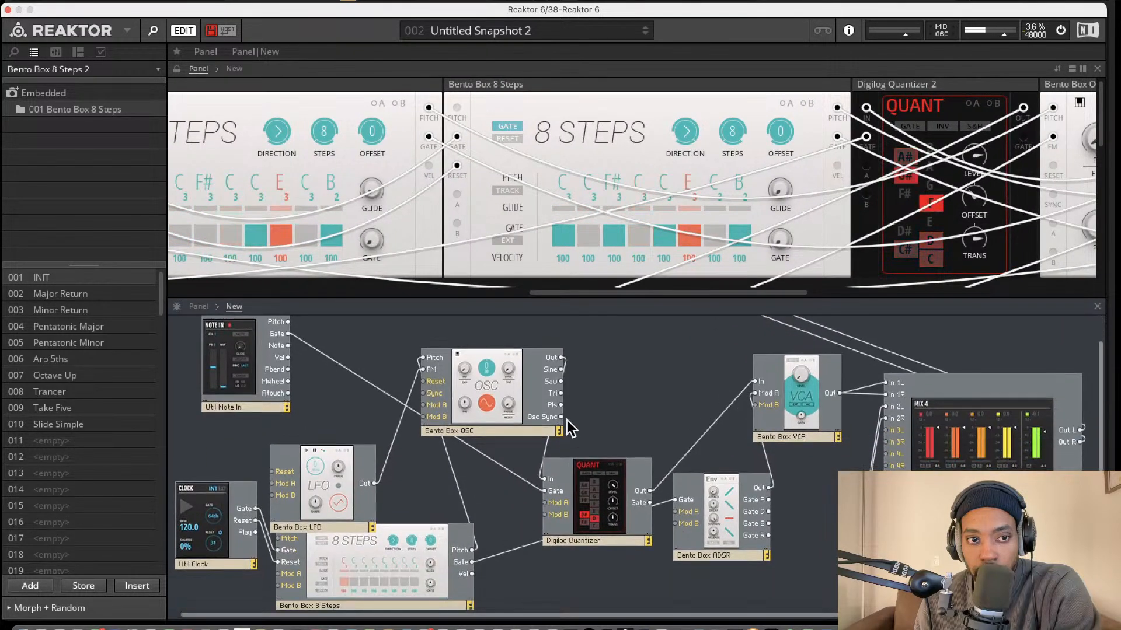
scroll(687, 190, right, 4)
scroll(687, 189, right, 10)
scroll(758, 195, left, 10)
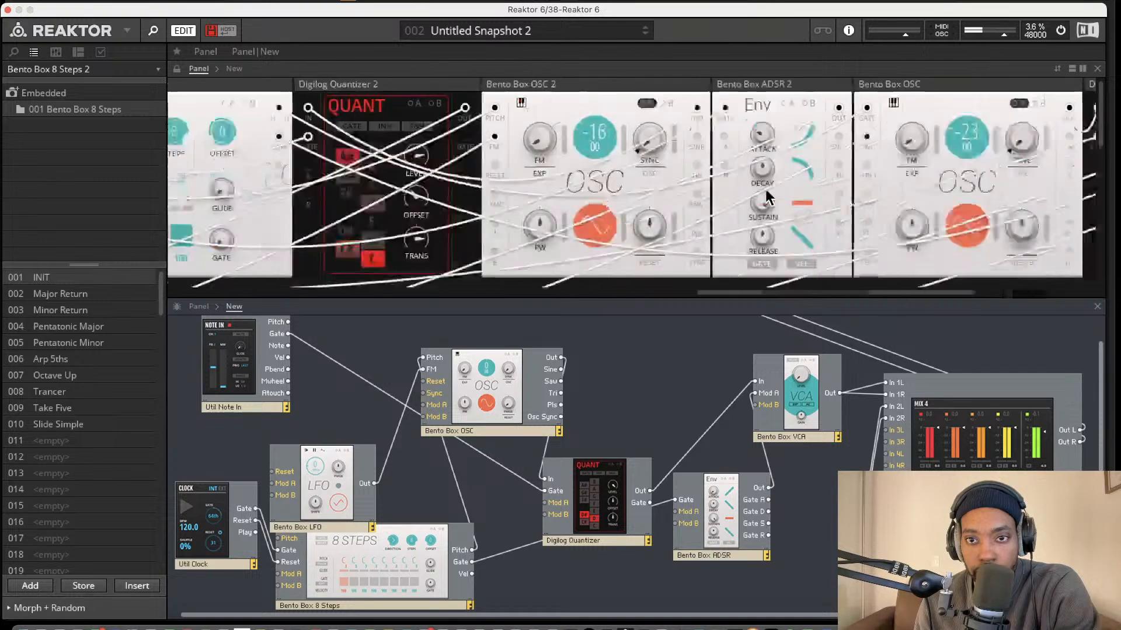
scroll(749, 205, down, 2)
scroll(748, 206, left, 10)
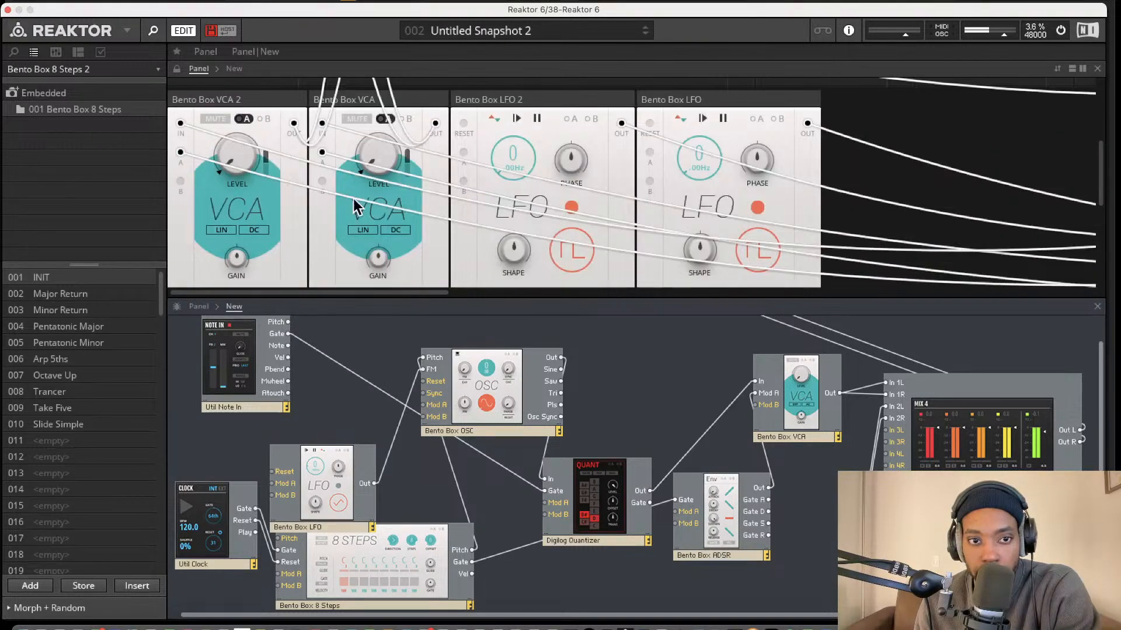
scroll(397, 173, up, 2)
click(505, 205)
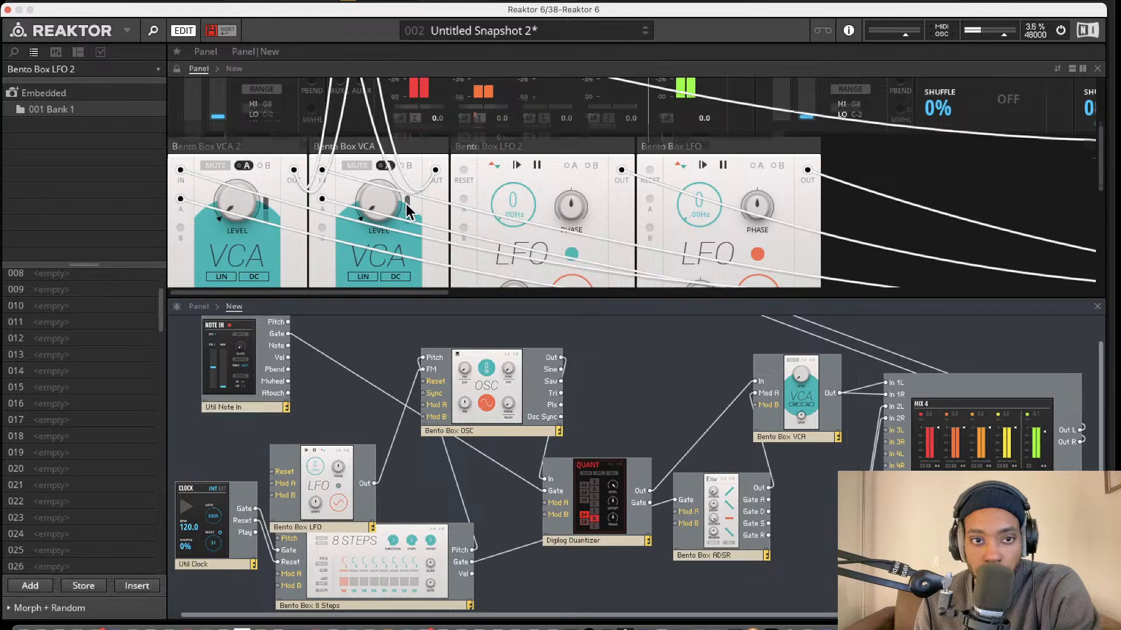
Balance the two voices in Mix 4 by setting channel 1 to -15.7 and channel 2 to -2.8.
scroll(409, 210, up, 6)
drag(496, 165, 500, 185)
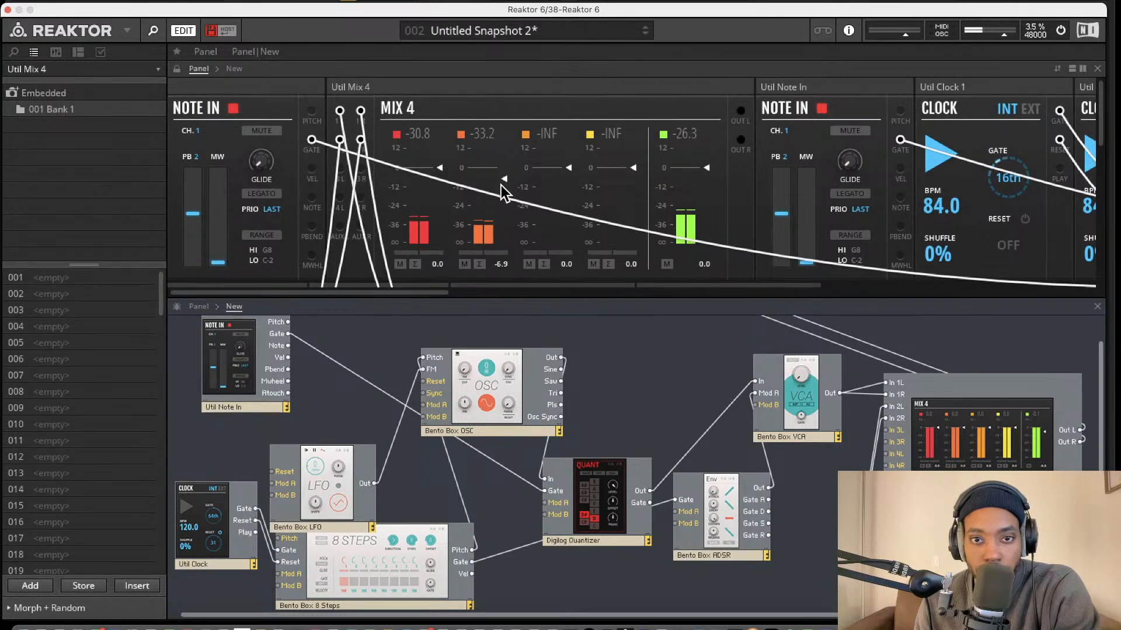
drag(440, 167, 445, 222)
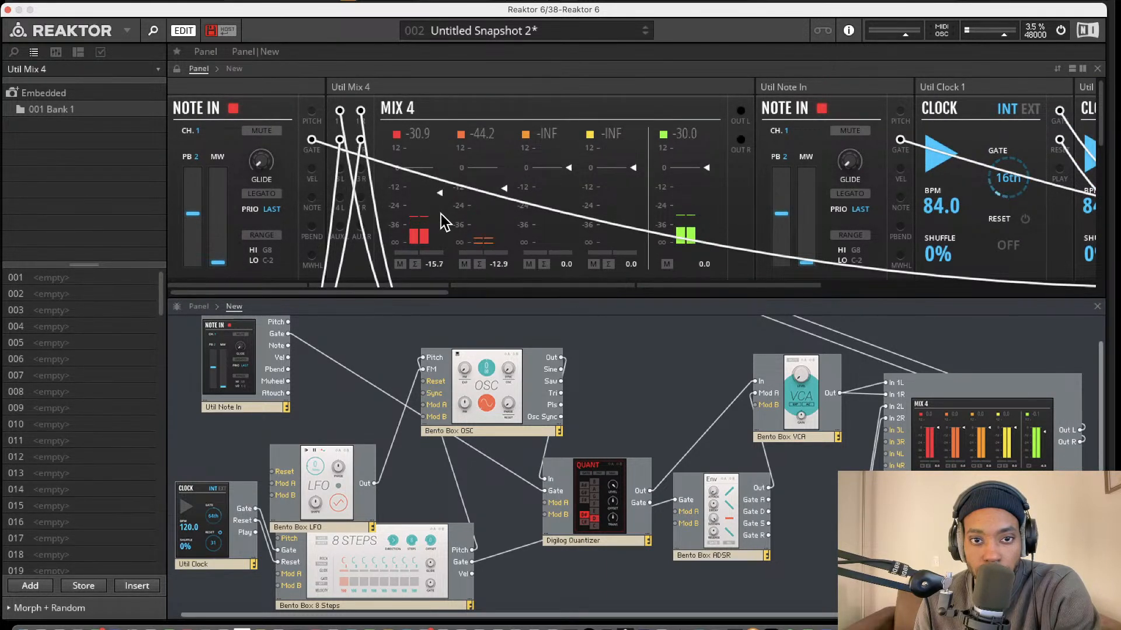
drag(506, 193, 507, 171)
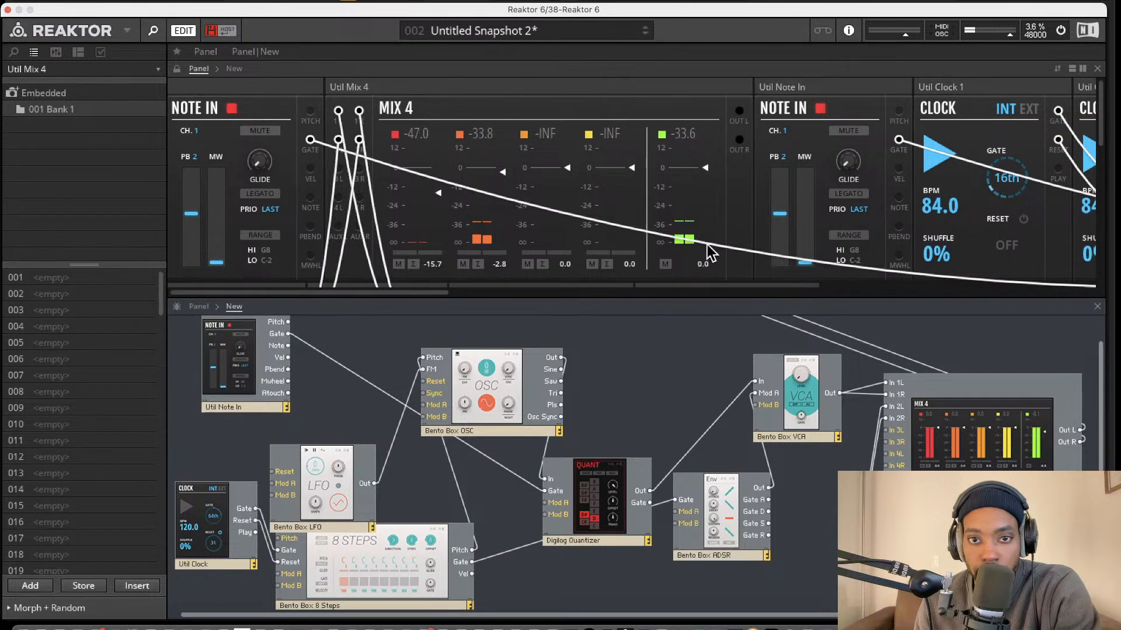
Switch both Clock blocks to EXT sync and start playback in Ableton Live.
scroll(709, 251, right, 12)
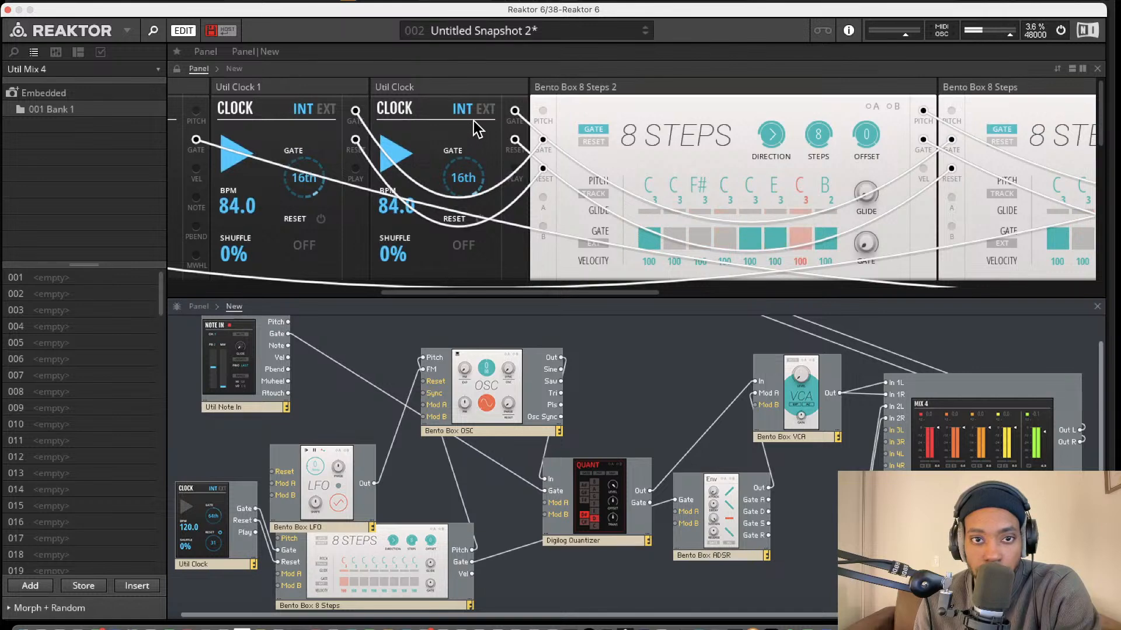
drag(378, 15, 415, 66)
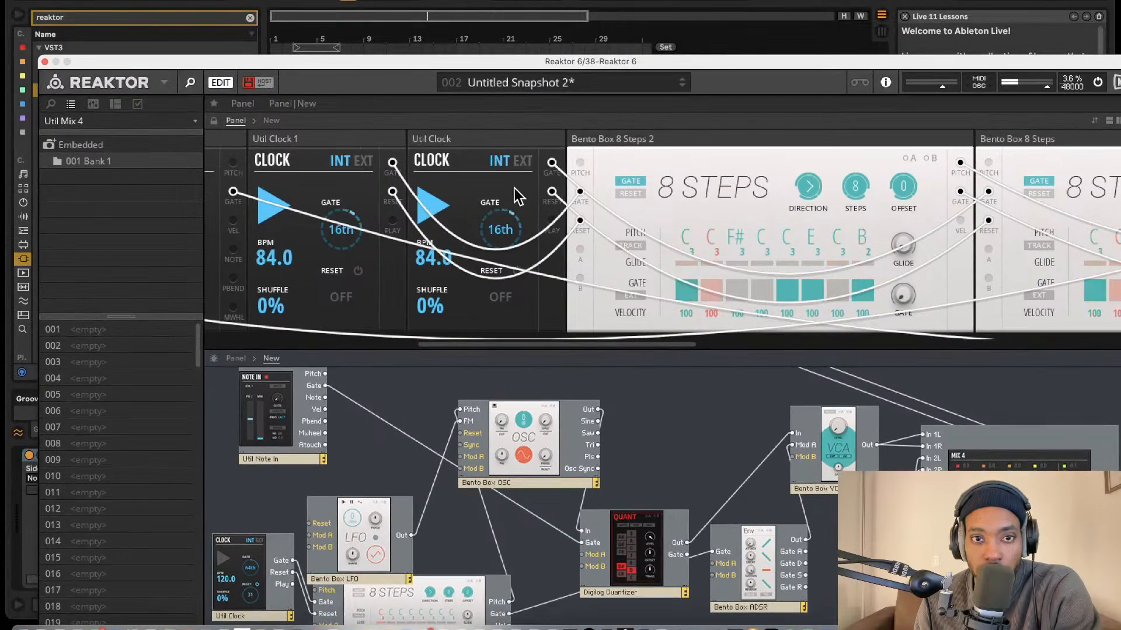
click(521, 162)
click(361, 162)
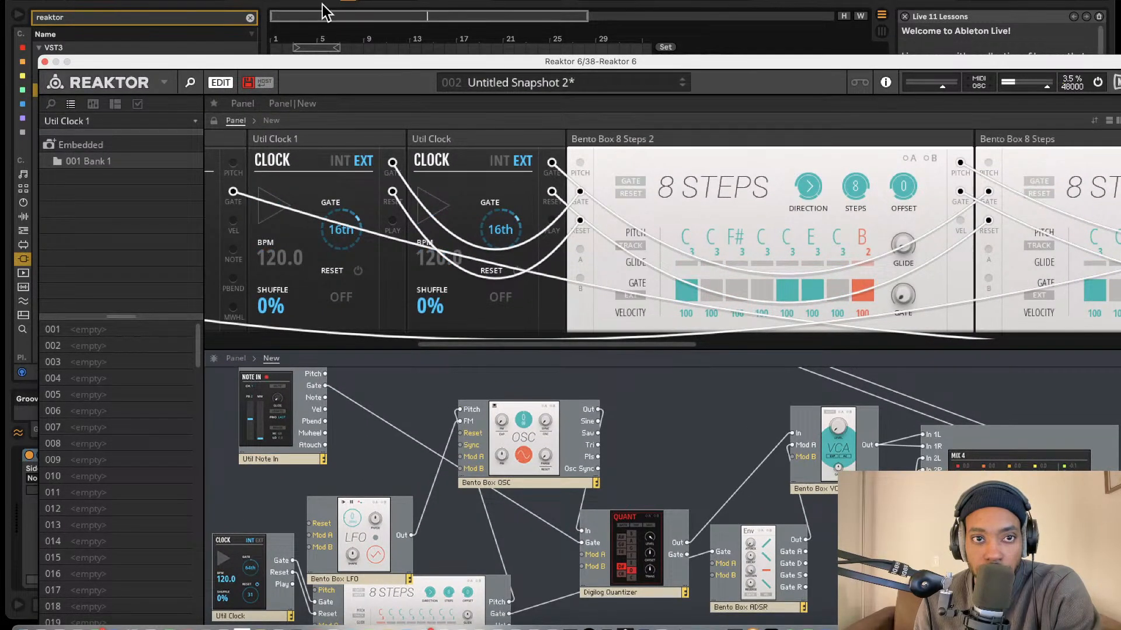
click(168, 1)
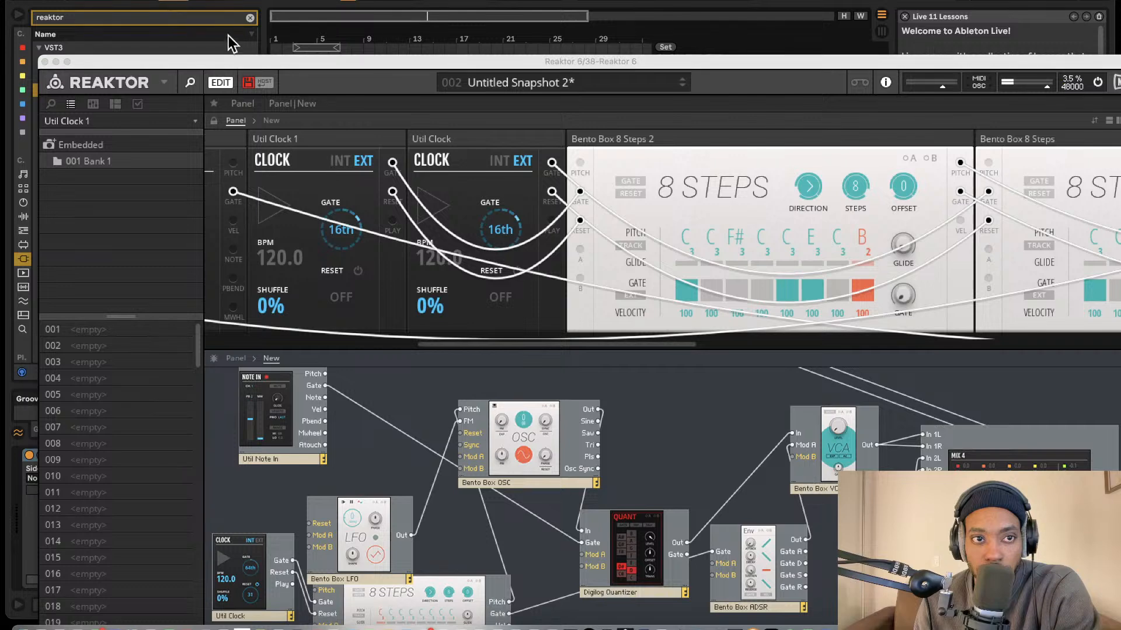
click(439, 0)
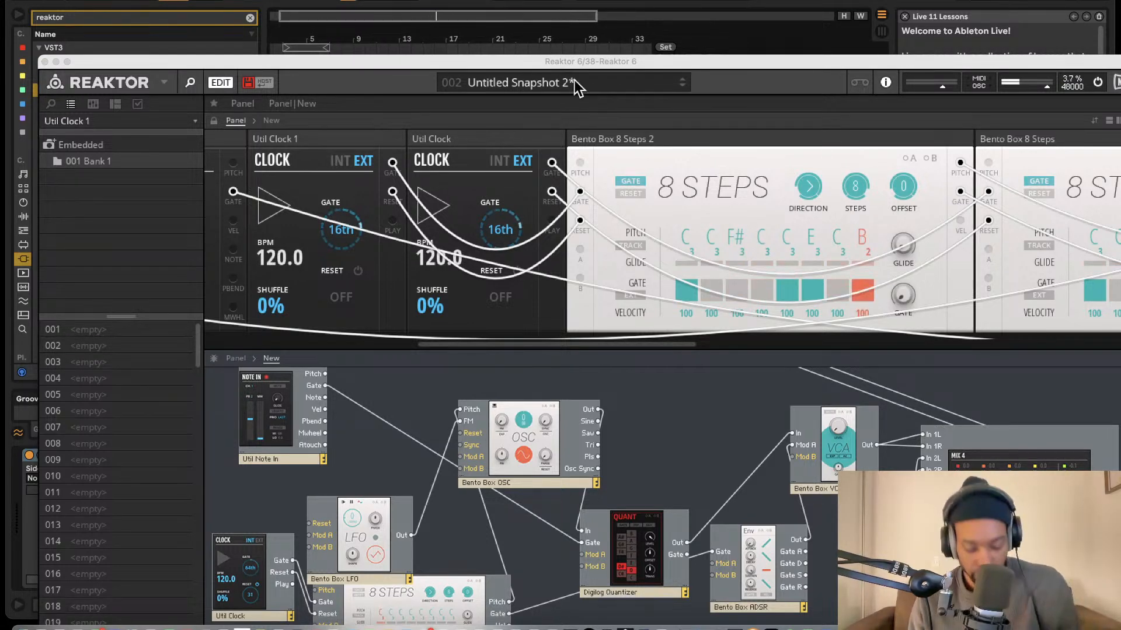
Show Live's Session view clear of the Reaktor window, lower the Master track's cue volume, and bring the Reaktor window back up.
key(Tab)
drag(736, 62, 745, 202)
key(Tab)
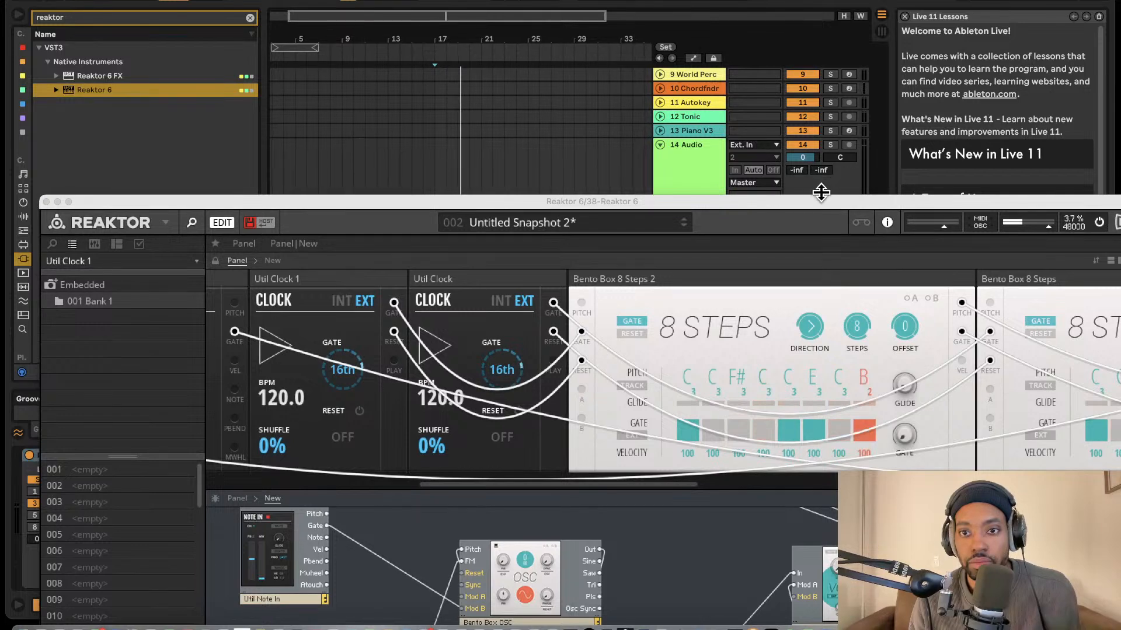
key(Tab)
drag(826, 204, 792, 508)
drag(821, 400, 821, 461)
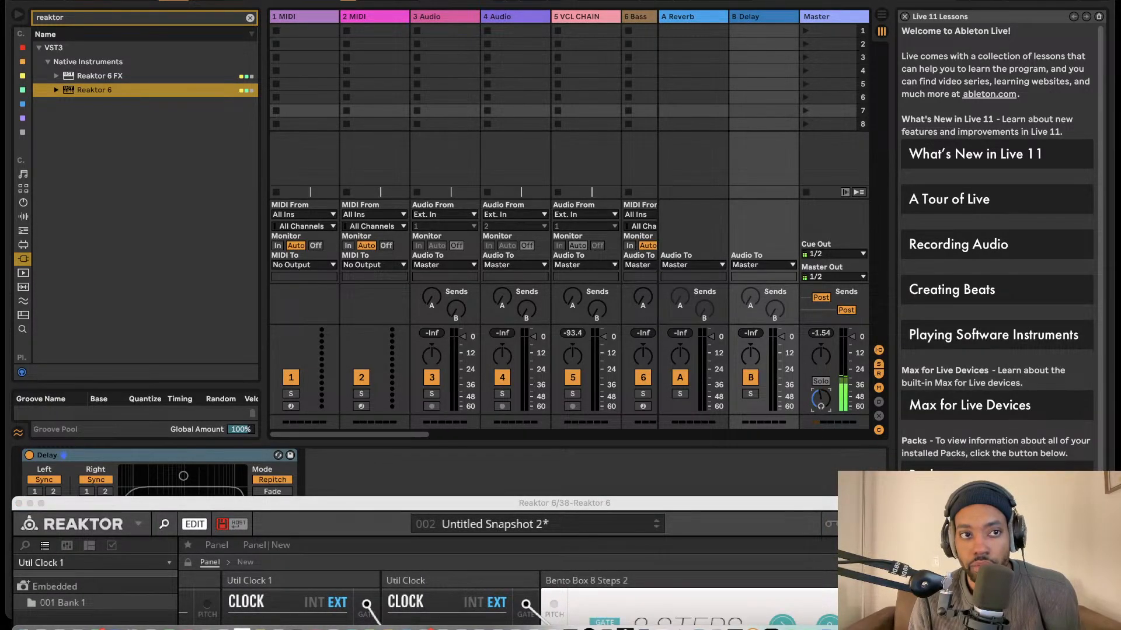
drag(644, 503, 614, 25)
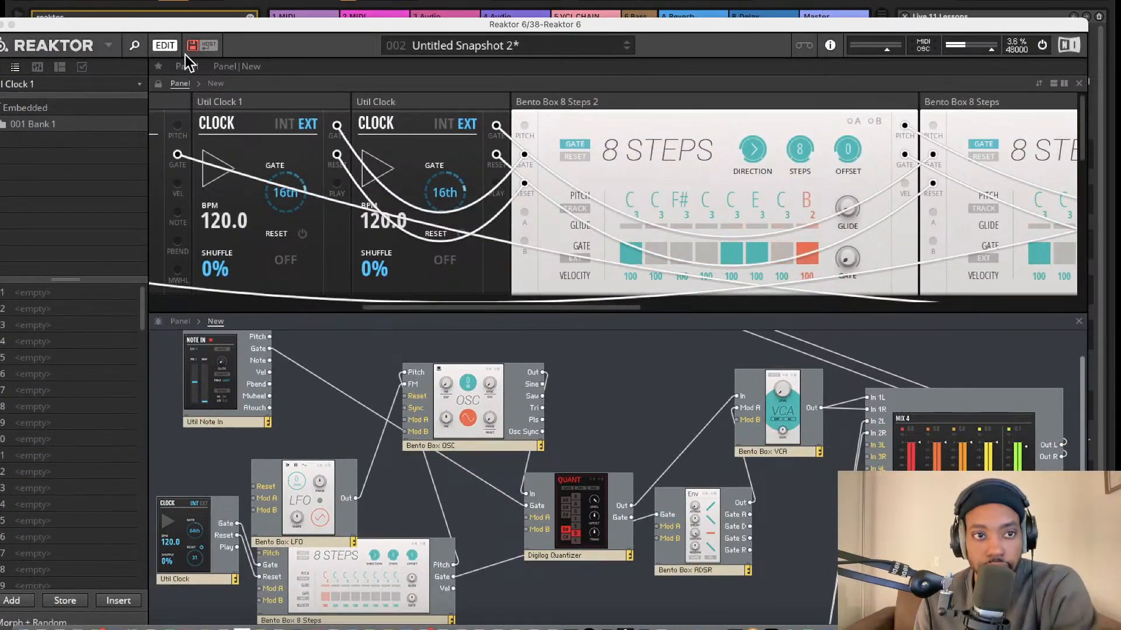
Set Live's tempo to 92 BPM and return both Clock blocks to INT sync.
drag(93, 1, 92, 32)
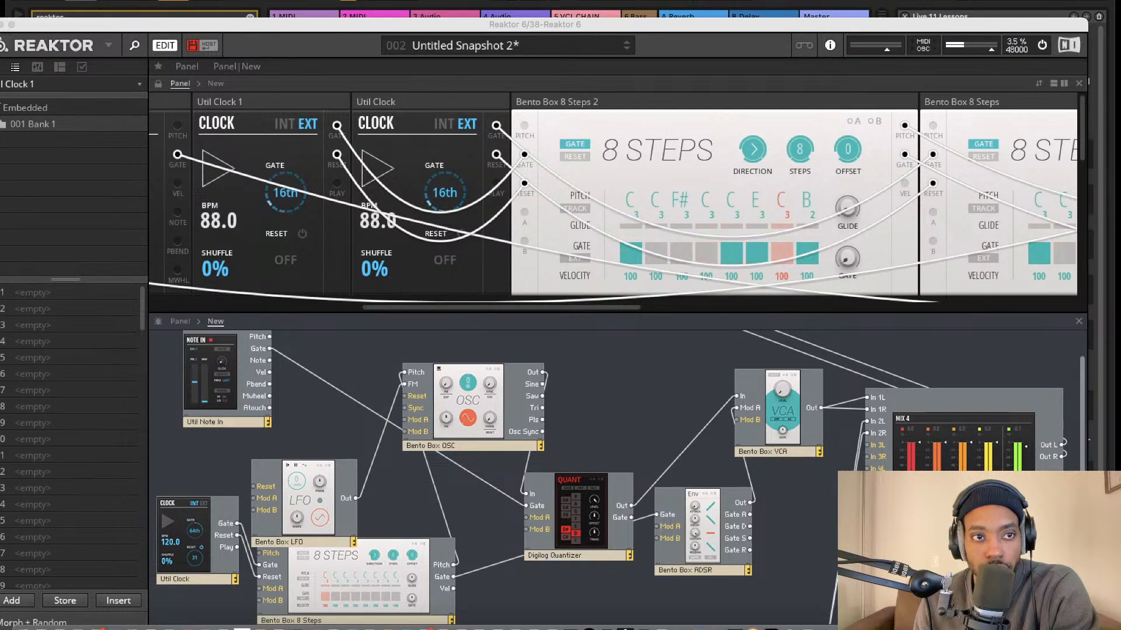
click(990, 54)
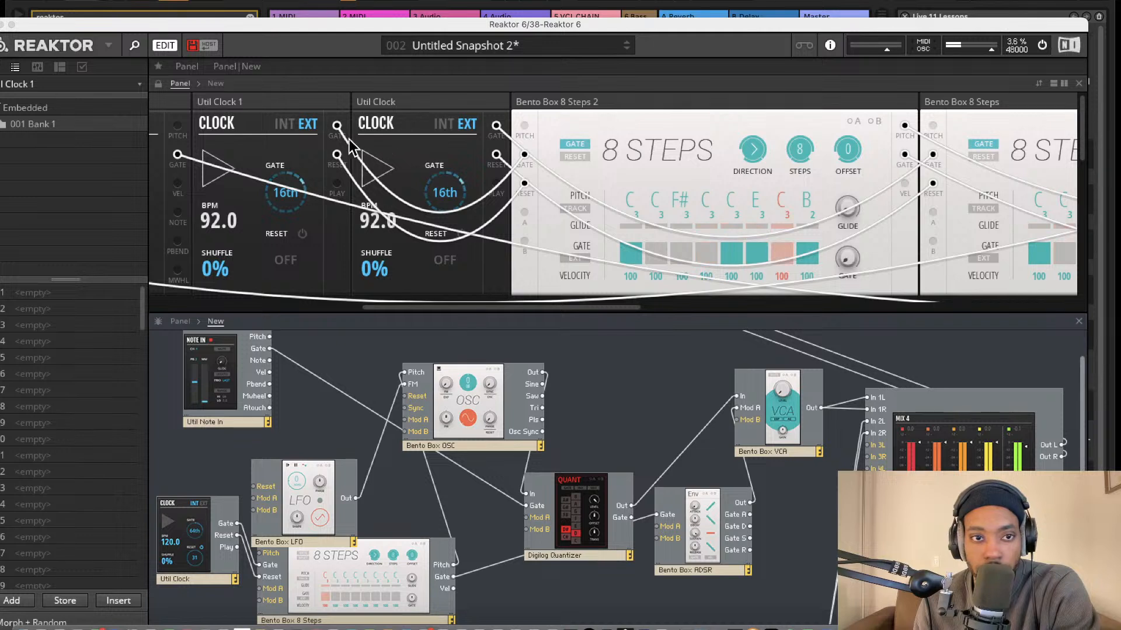
click(286, 124)
click(444, 123)
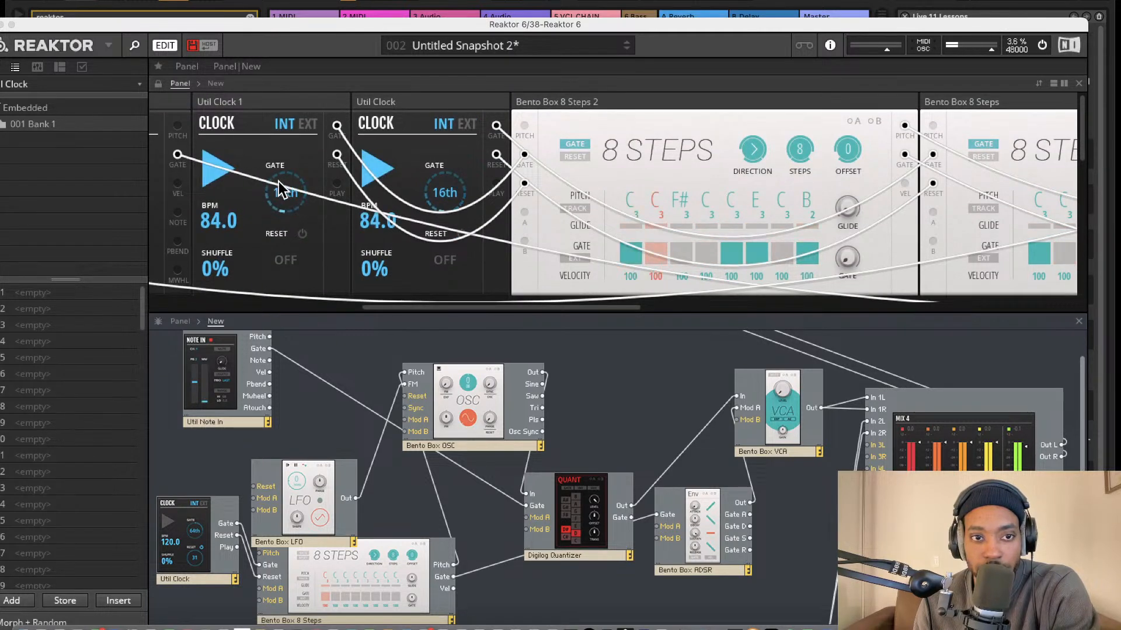
Turn on pitch Track in the 8 Steps 2 block and look over the first voice's wiring in the structure.
scroll(280, 182, right, 1)
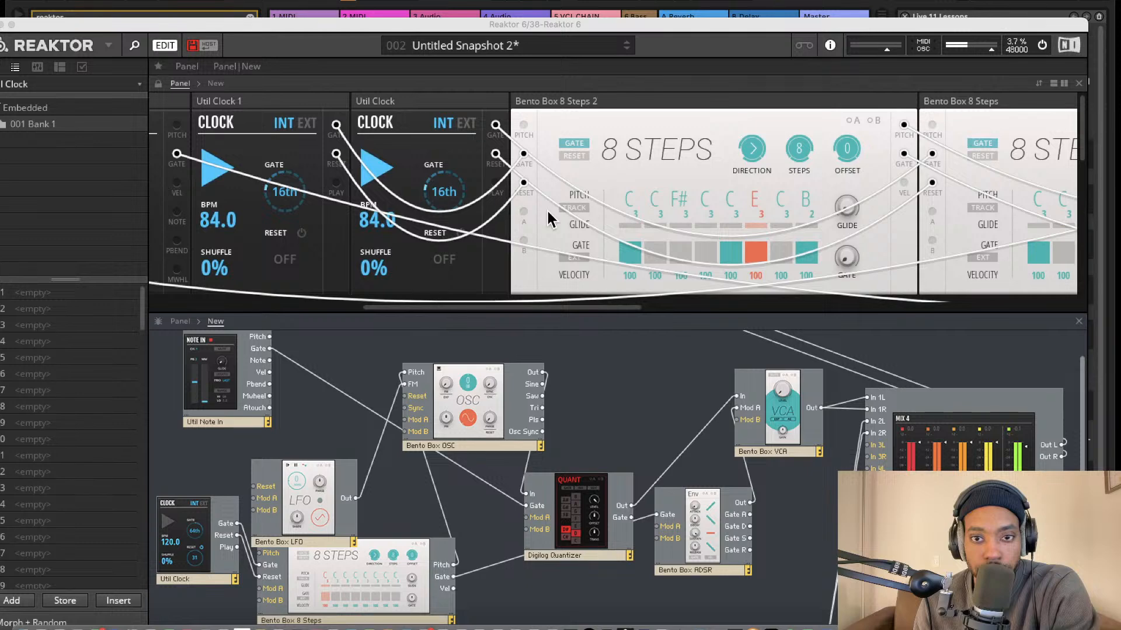
click(576, 208)
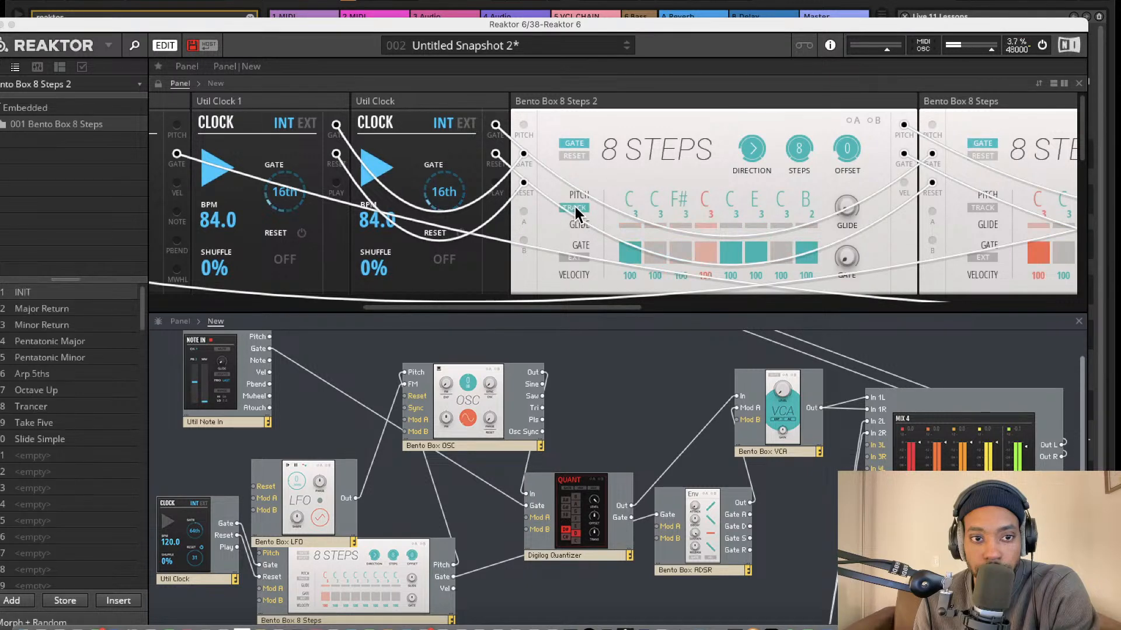
scroll(634, 257, down, 5)
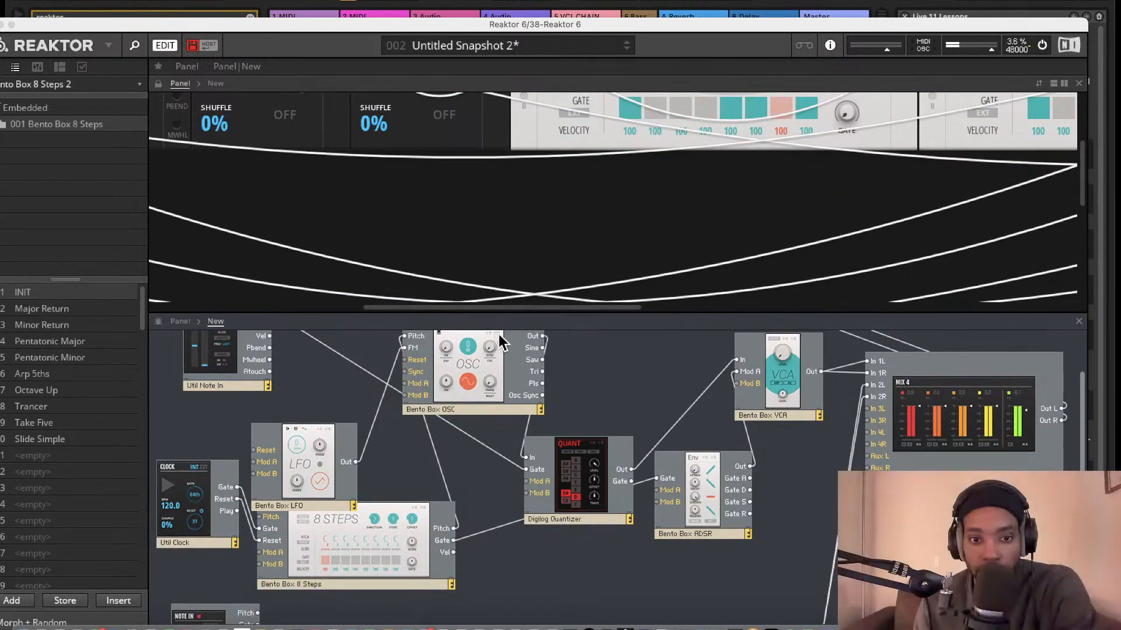
scroll(532, 348, up, 2)
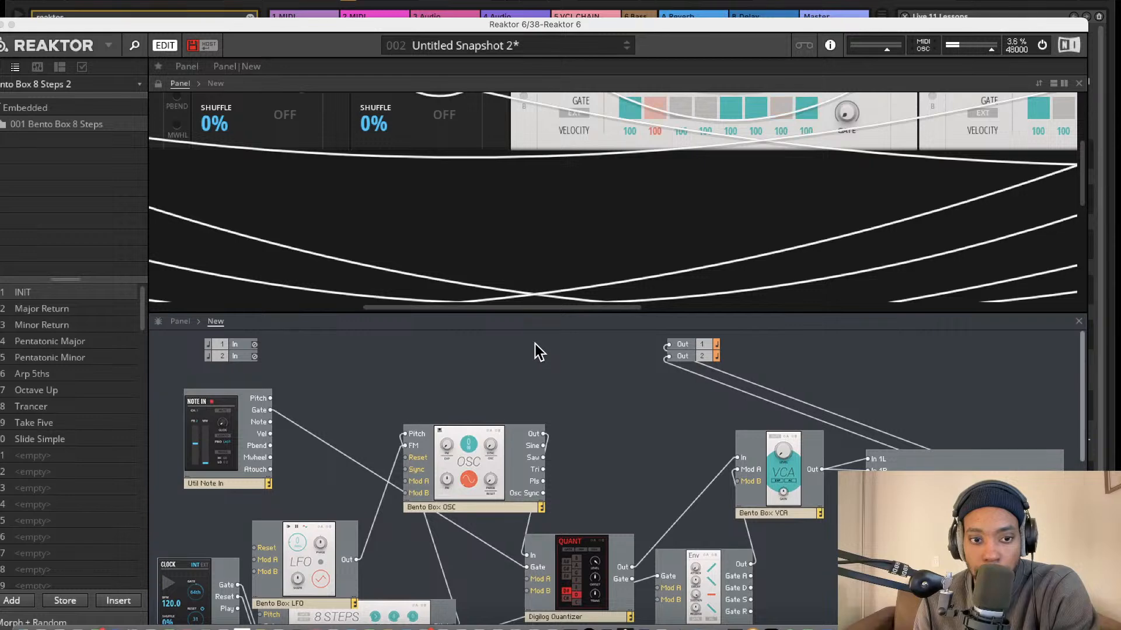
scroll(534, 344, down, 3)
scroll(719, 215, left, 1)
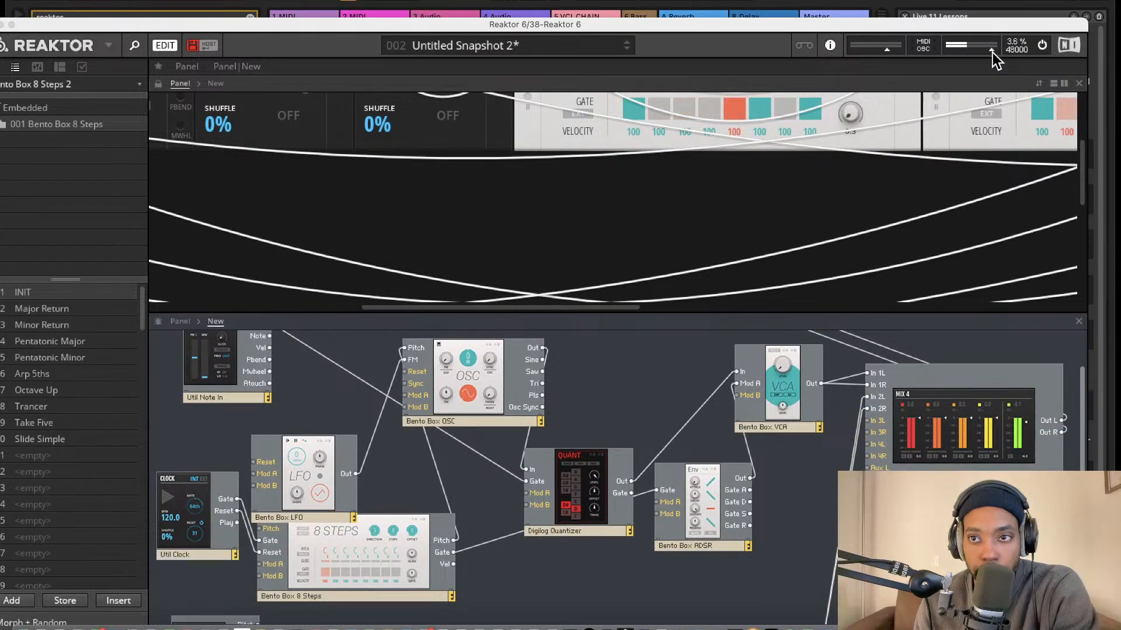
scroll(782, 376, up, 1)
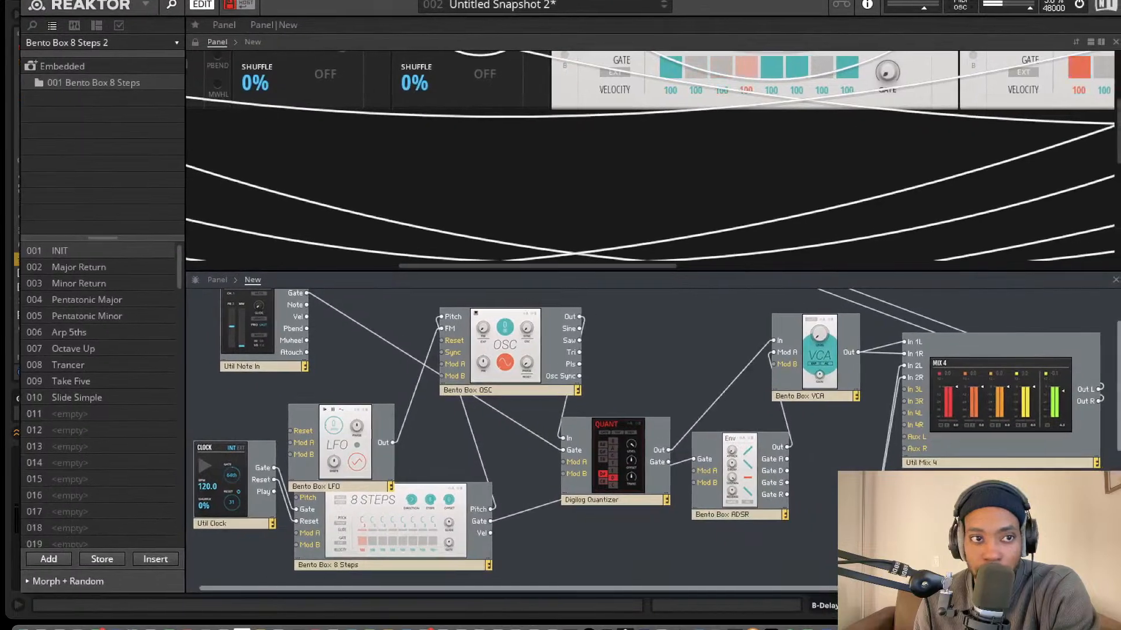
Show the snapshot bank of the whole ensemble, Ens - New, and return to the block library browser.
click(30, 44)
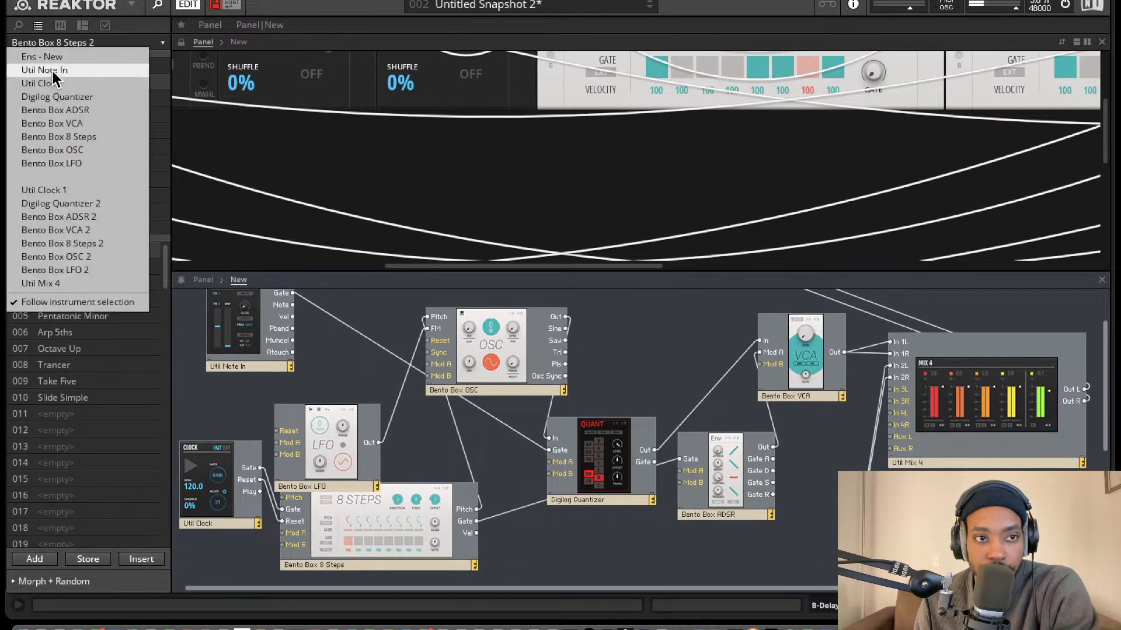
click(54, 59)
click(18, 26)
click(39, 27)
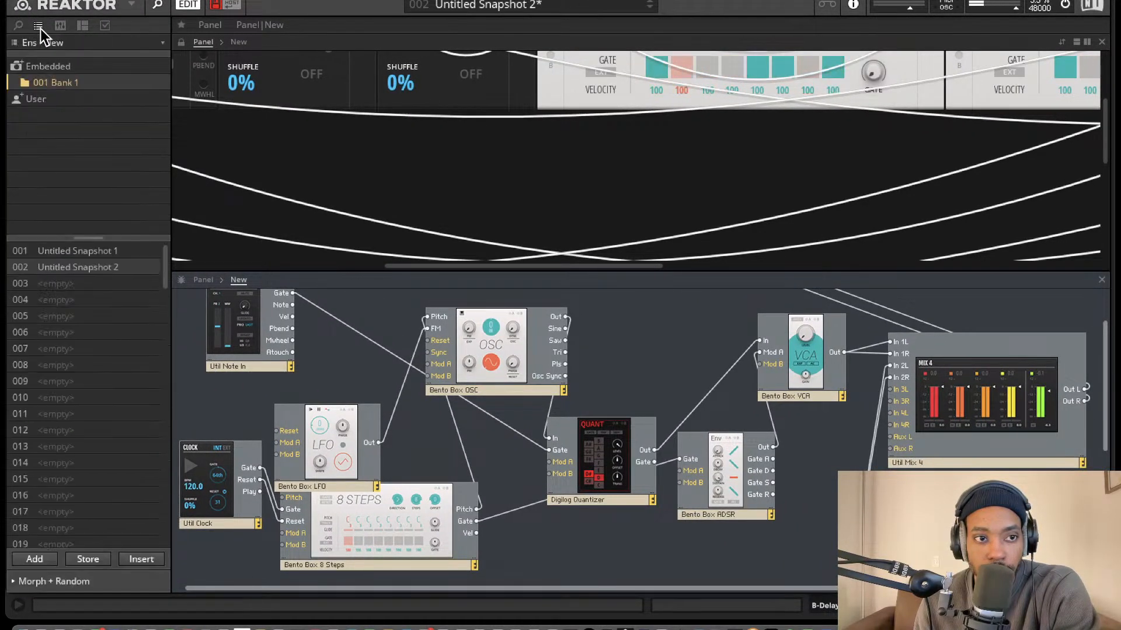
click(15, 27)
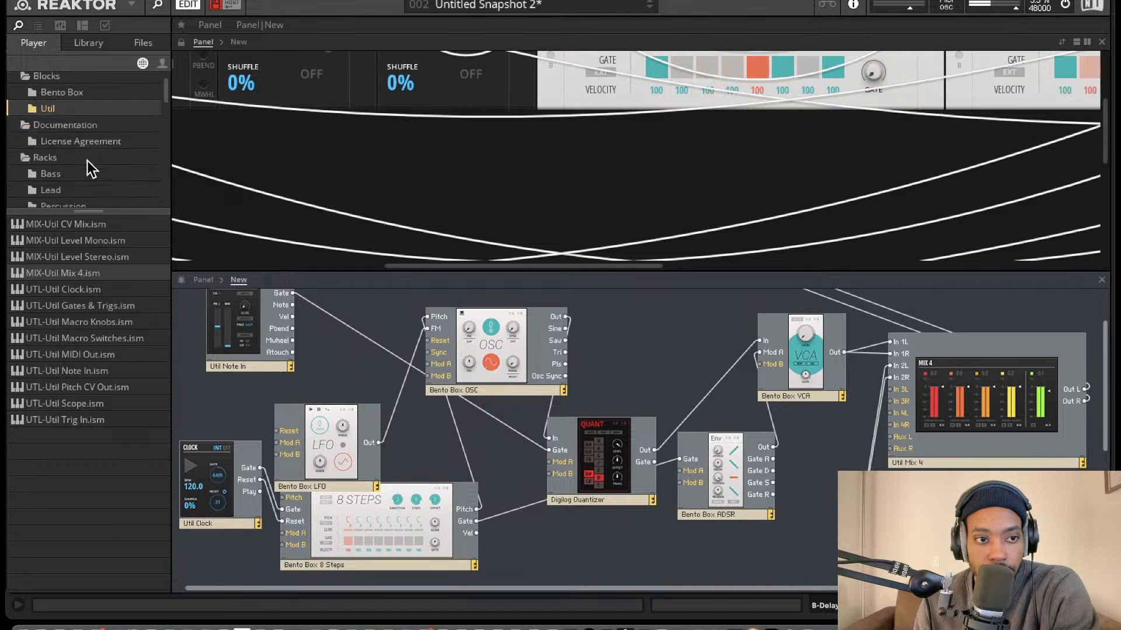
Add a Rounds Delay block from the Rounds collection and place it beside the Mix 4 block's outputs.
scroll(86, 166, down, 8)
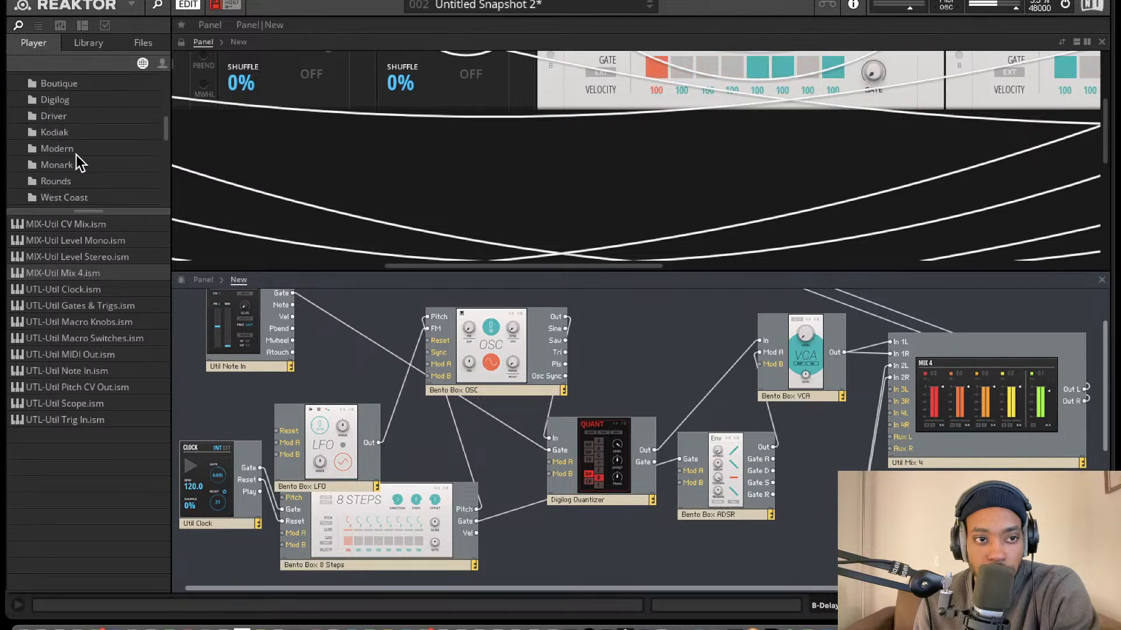
scroll(76, 155, down, 3)
click(64, 139)
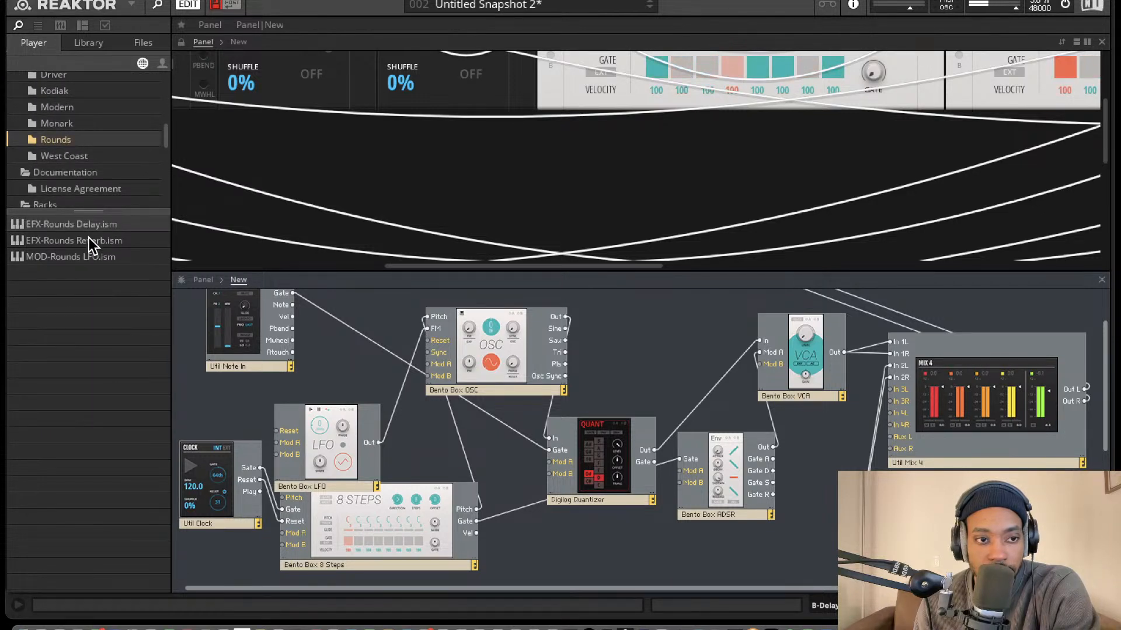
drag(76, 227, 948, 385)
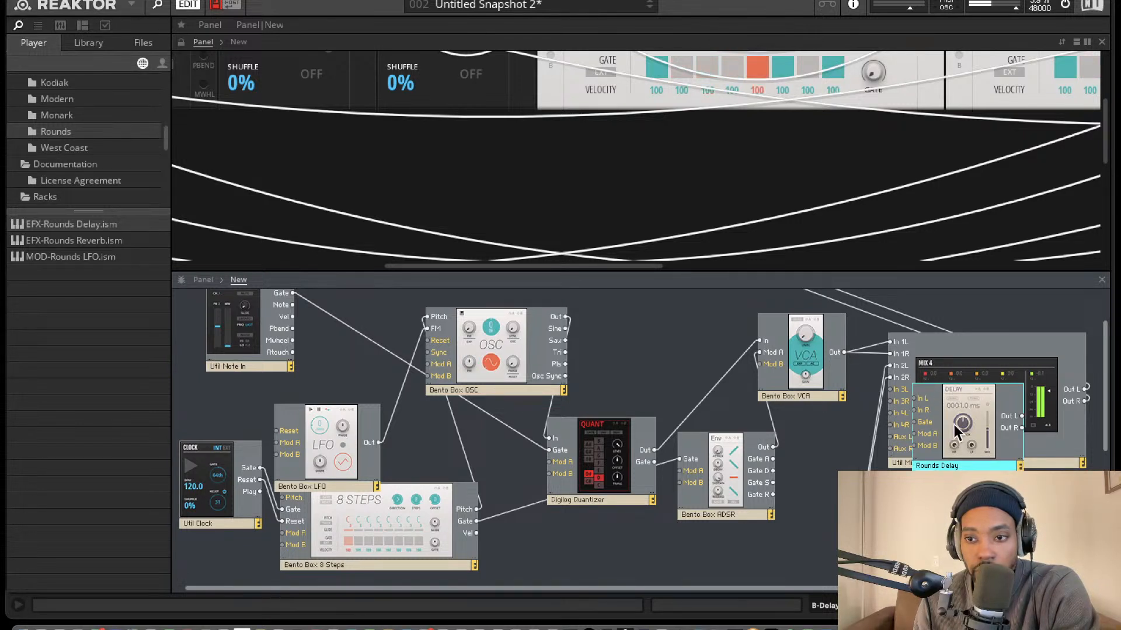
drag(955, 432, 1102, 399)
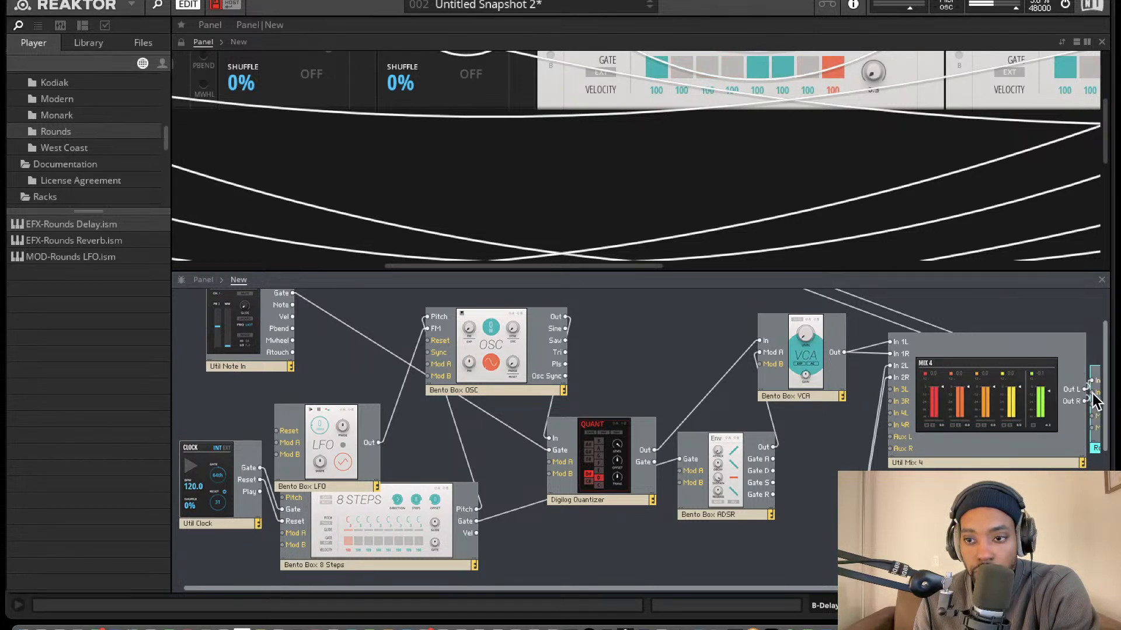
Try routing Mix 4 through the Rounds Delay by wiring the delay's outputs to the main outputs 1 and 2.
scroll(1081, 403, right, 4)
drag(1086, 397, 576, 305)
scroll(1086, 482, down, 1)
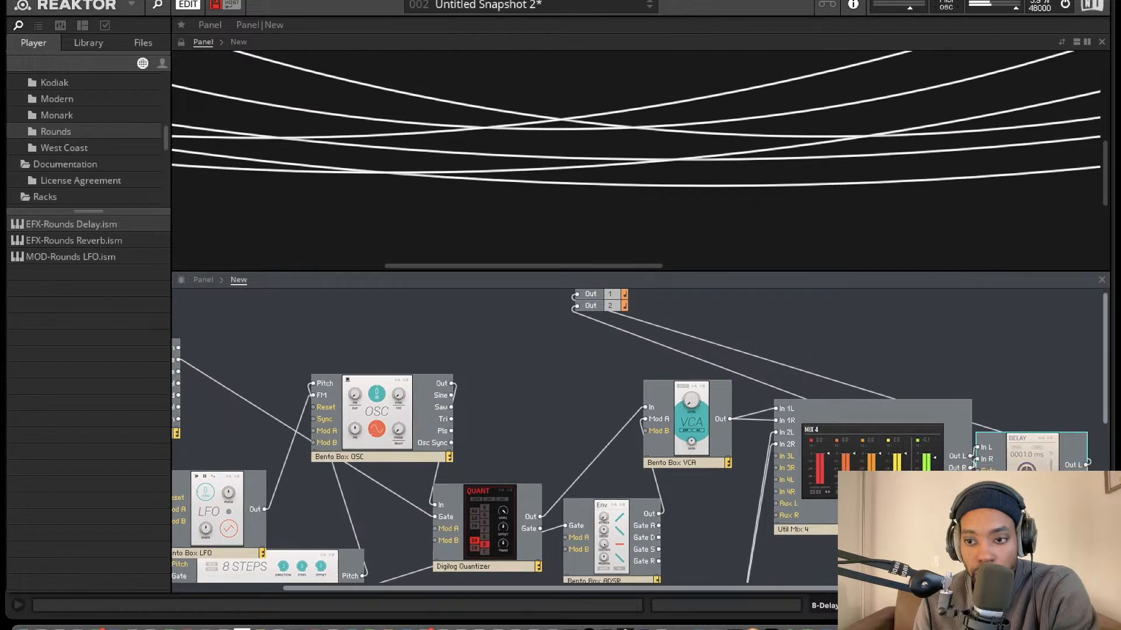
scroll(1087, 474, right, 1)
drag(1077, 474, 570, 304)
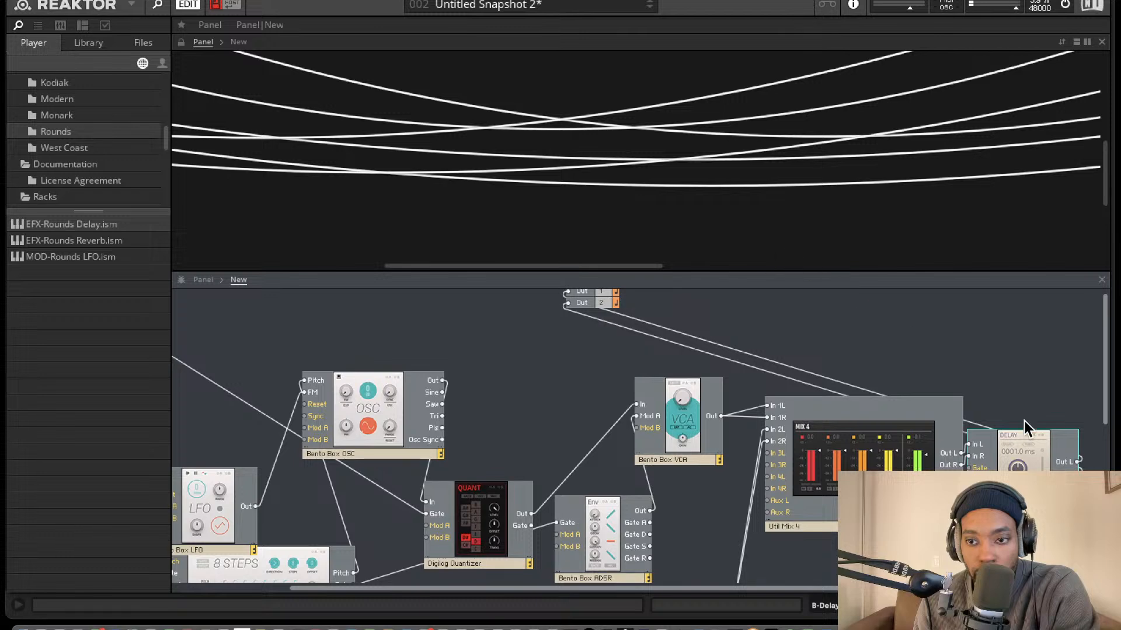
Find the Rounds Delay in the panel and turn its feedback down to minimum.
scroll(829, 160, up, 5)
scroll(778, 170, right, 8)
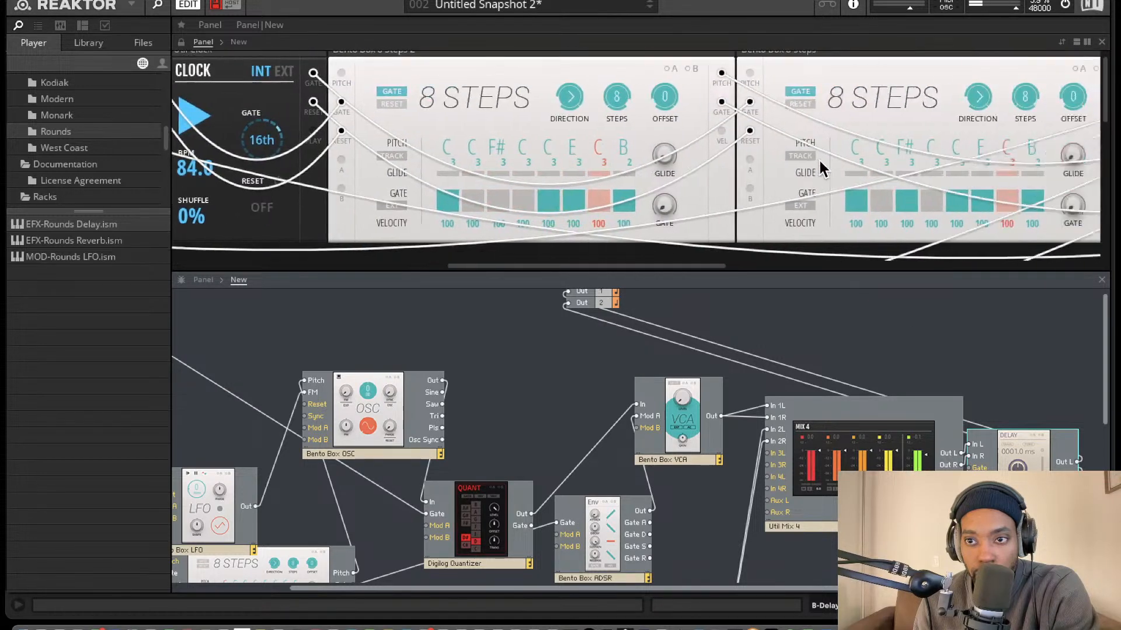
scroll(837, 173, right, 10)
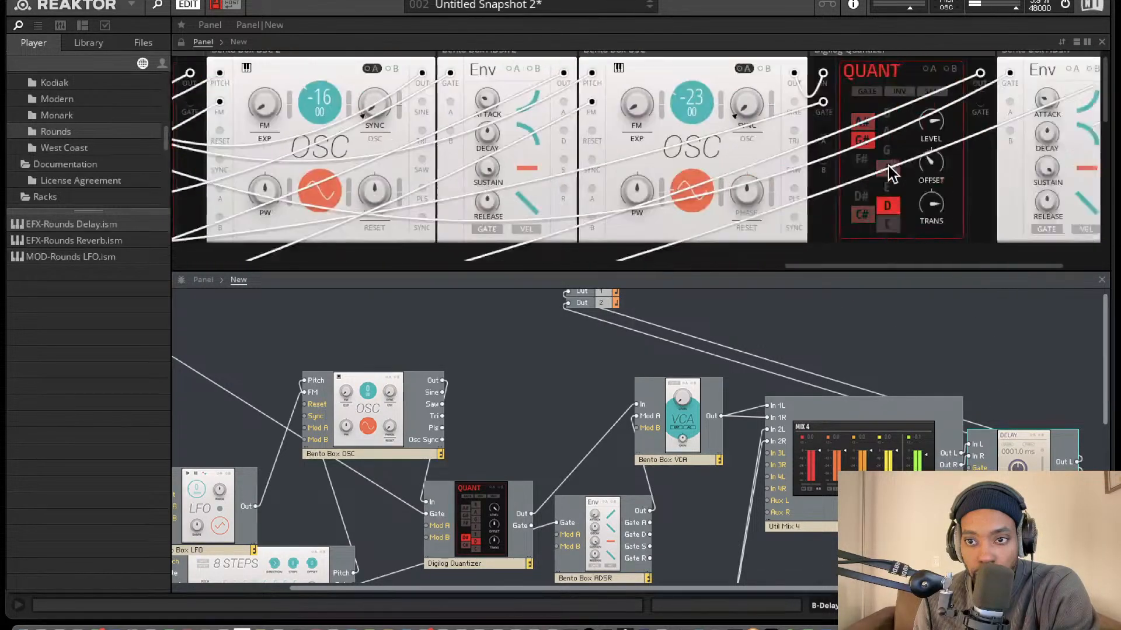
scroll(882, 170, down, 5)
scroll(879, 169, left, 15)
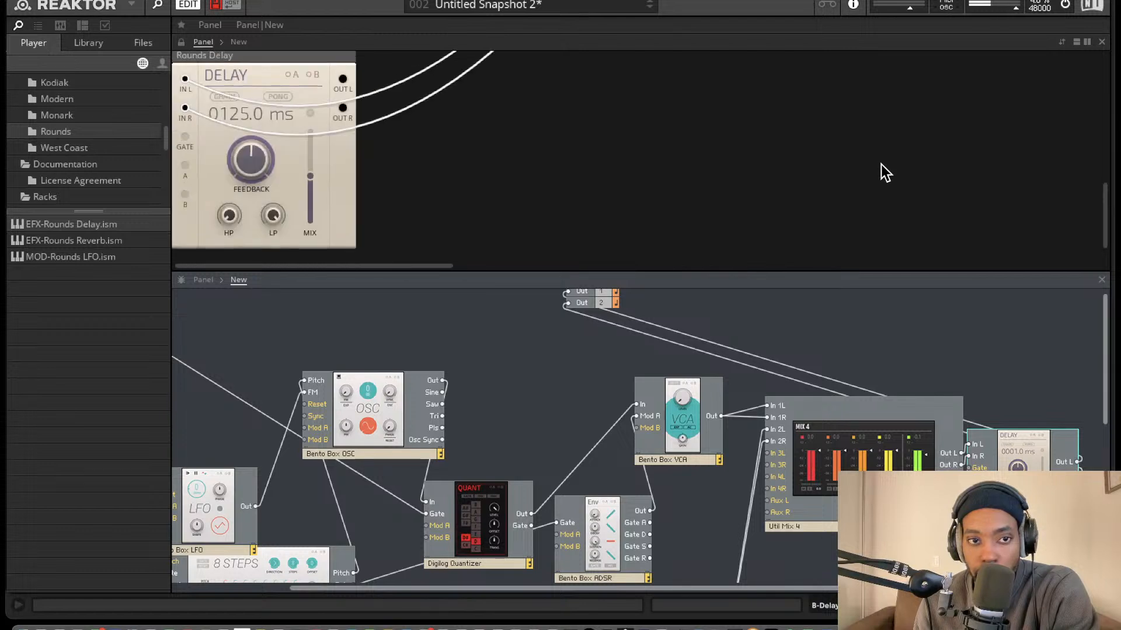
scroll(881, 164, up, 2)
drag(250, 194, 239, 287)
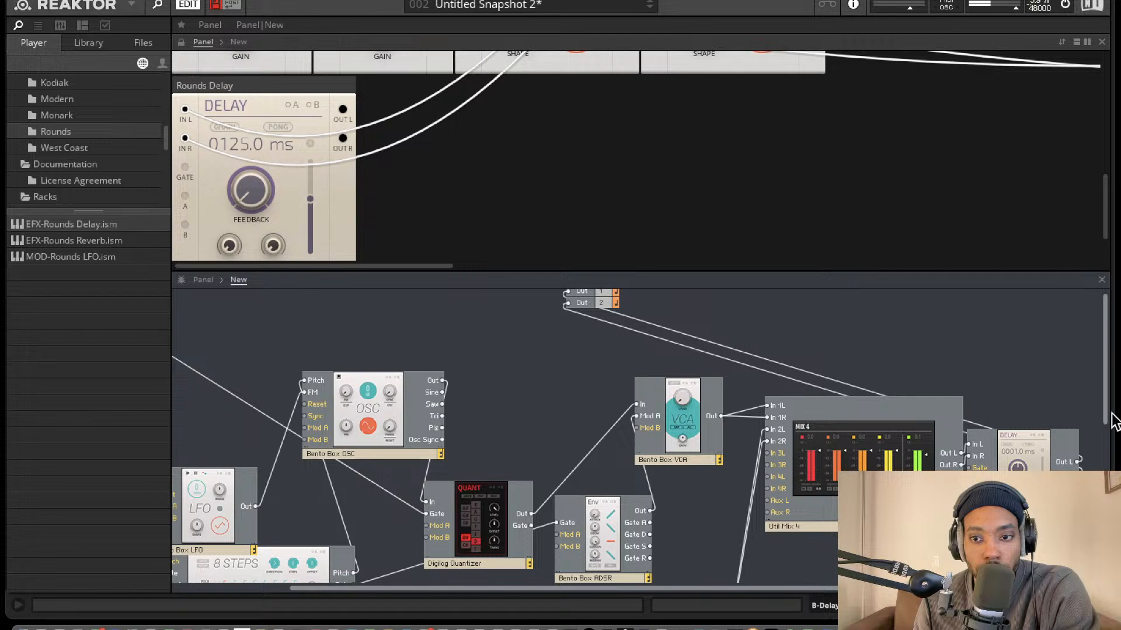
Delete the Rounds Delay block and rewire Mix 4's outputs directly to the main outputs 1 and 2.
click(1015, 460)
key(Delete)
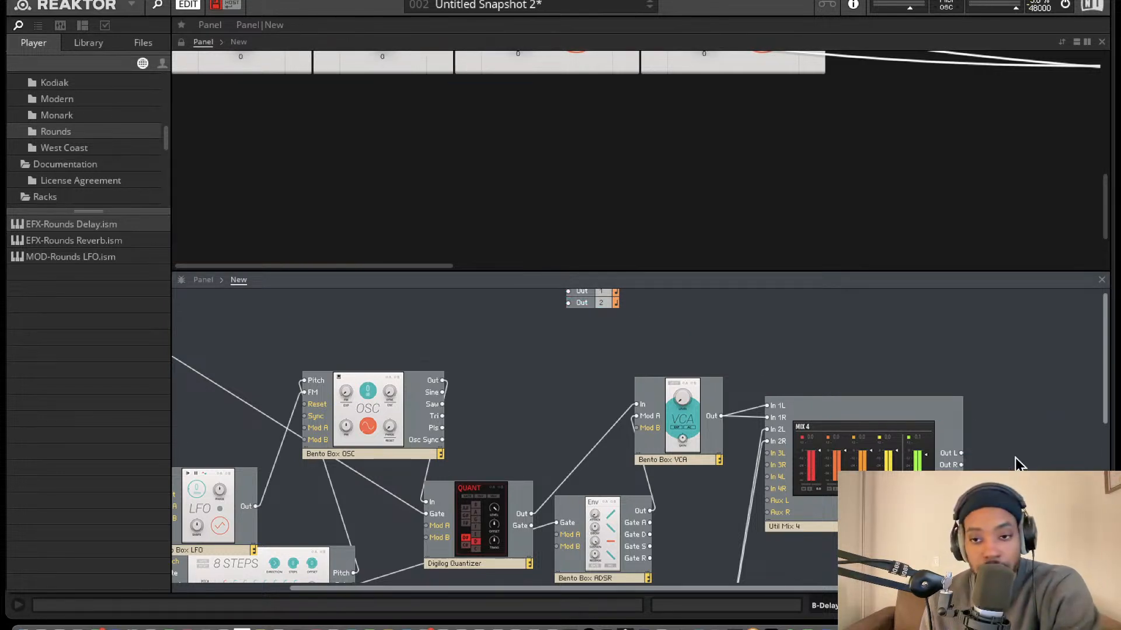
drag(679, 304, 598, 304)
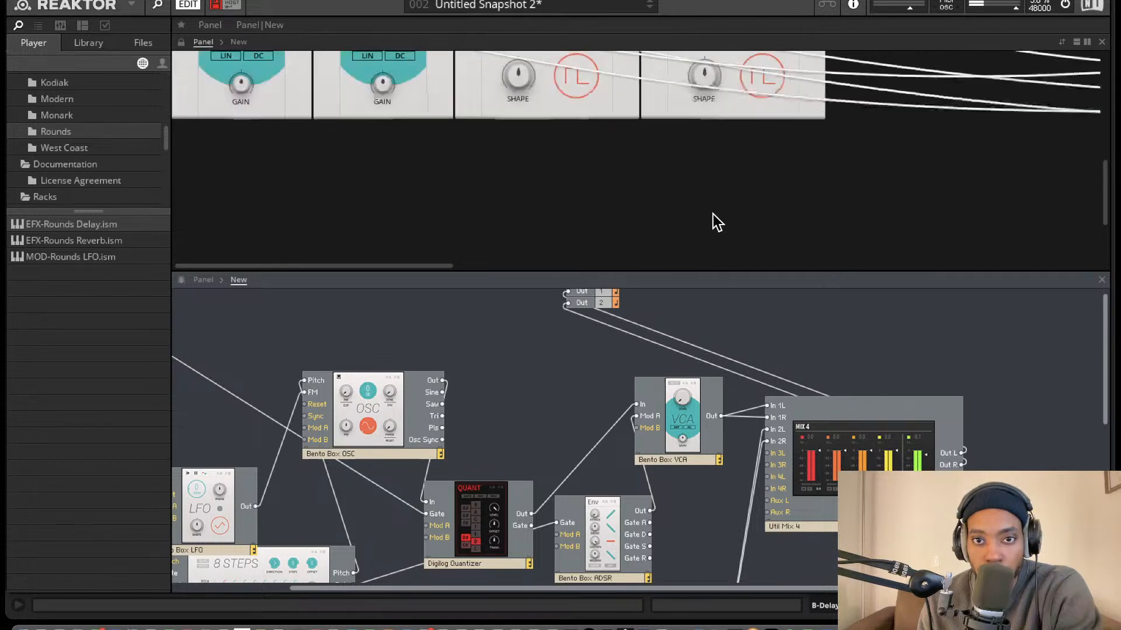
Try the step 4 gate switched on in both the 8 Steps 2 and 8 Steps blocks.
scroll(716, 221, right, 15)
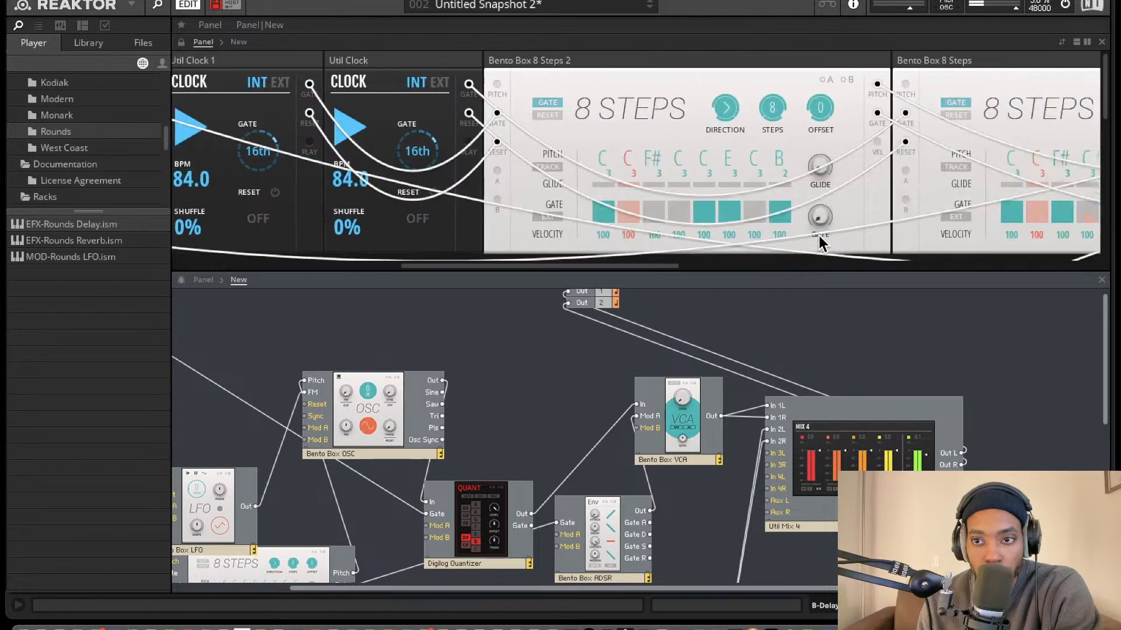
scroll(820, 242, right, 5)
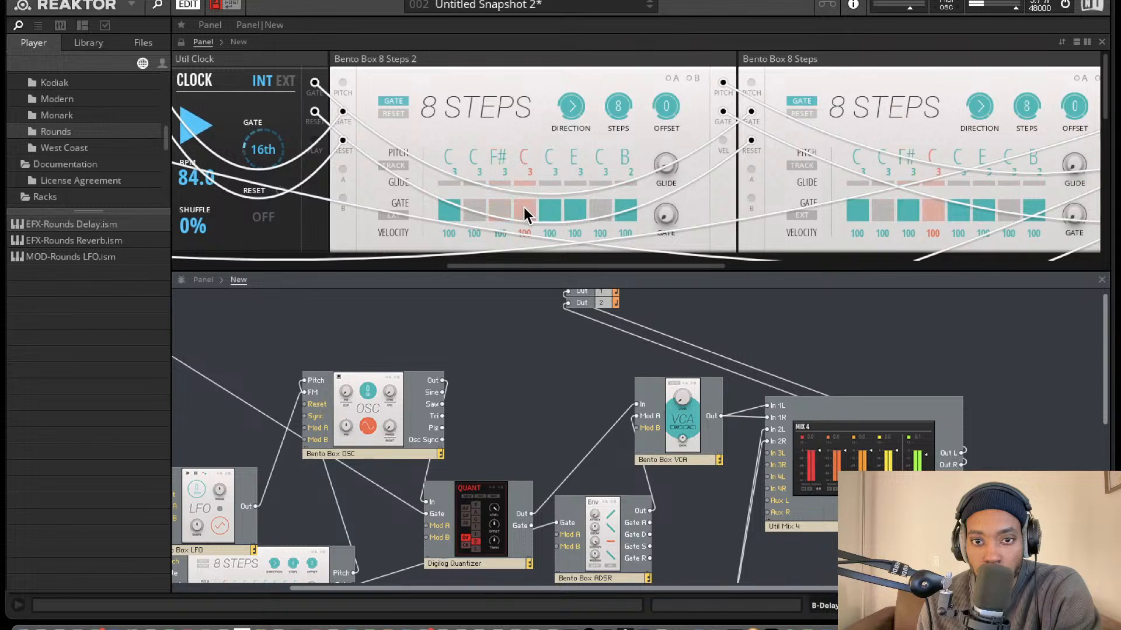
click(525, 212)
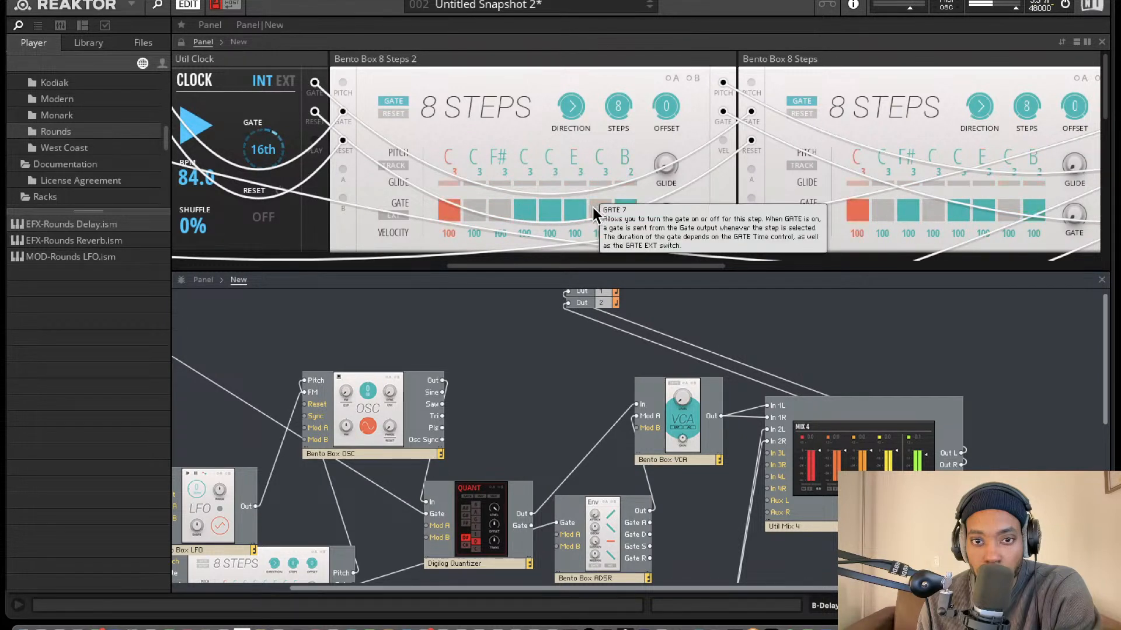
click(933, 211)
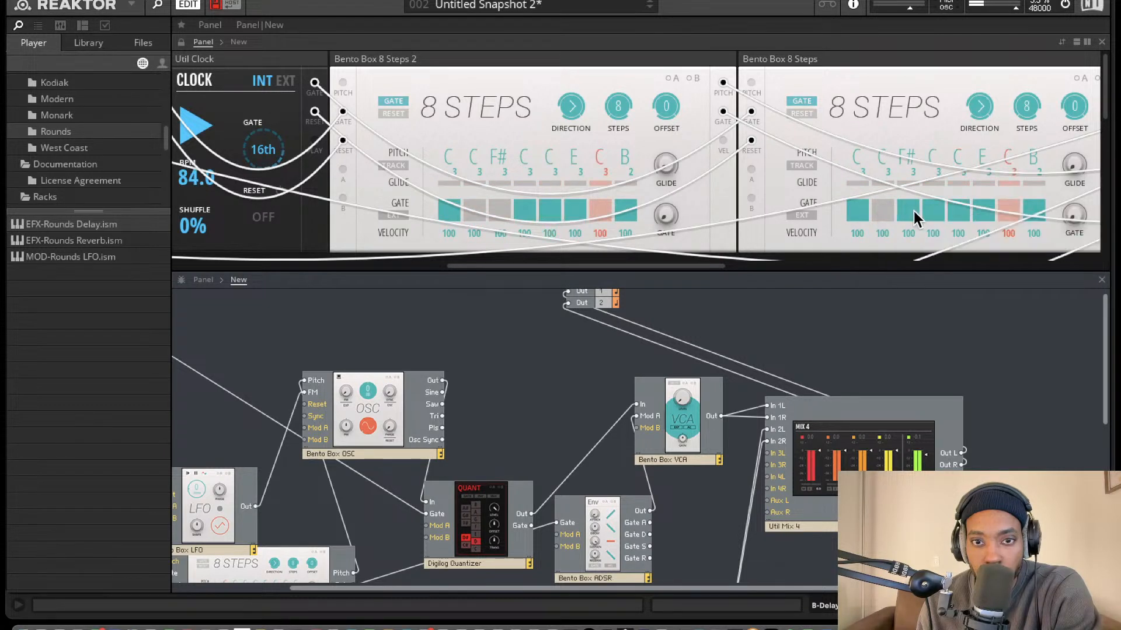
click(933, 213)
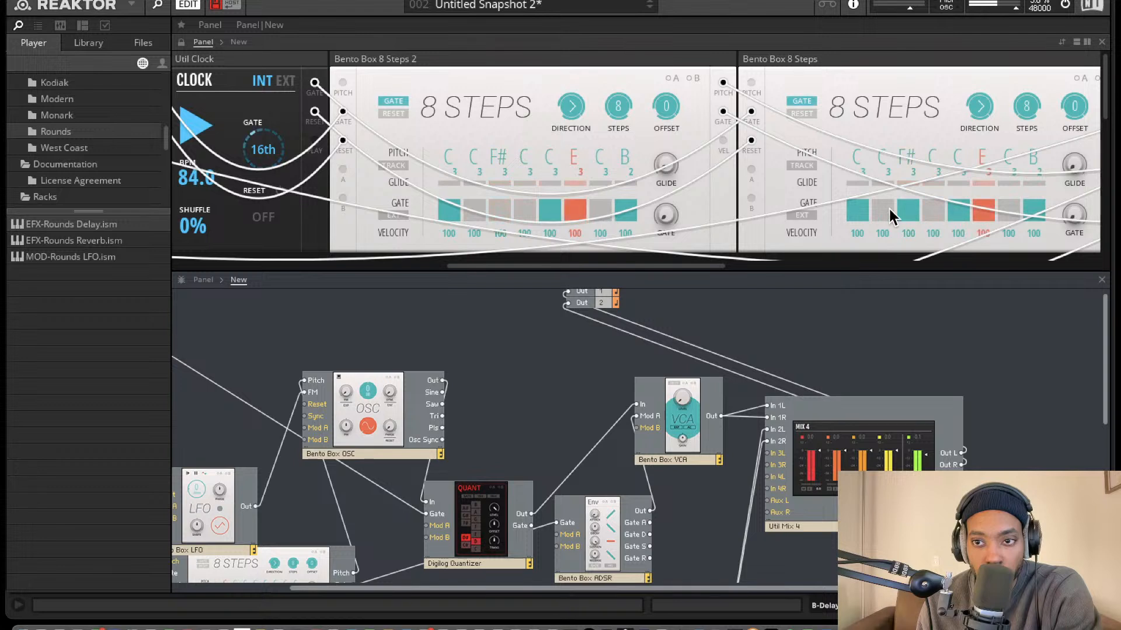
Turn on the step 3 gate in the 8 Steps 2 block to match the pattern in 8 Steps.
click(500, 211)
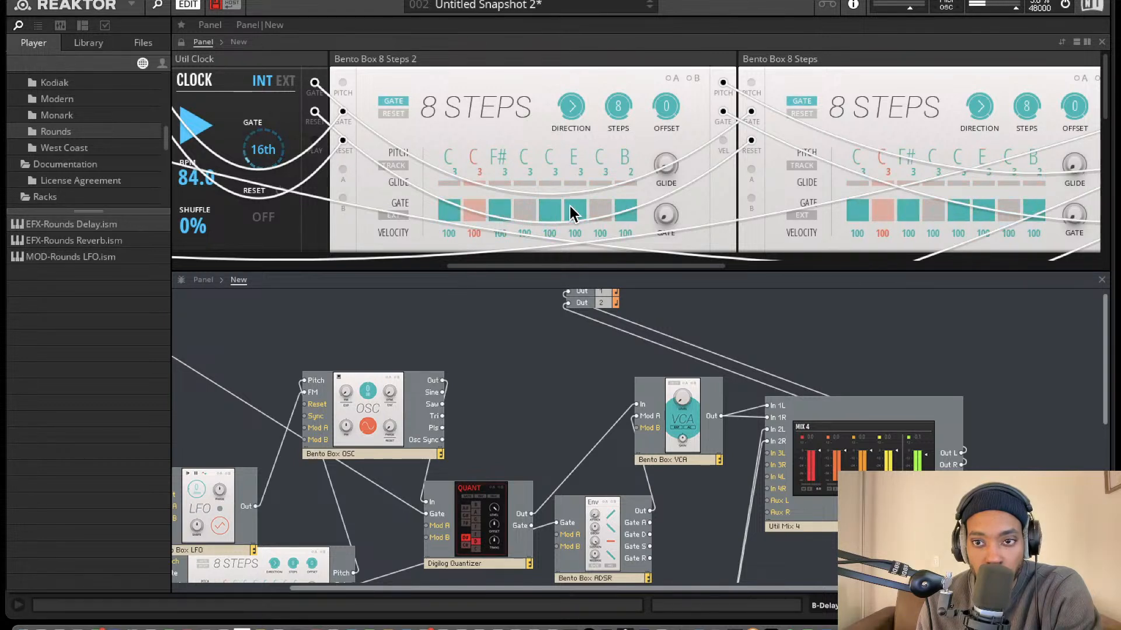
click(909, 217)
click(909, 217)
click(498, 206)
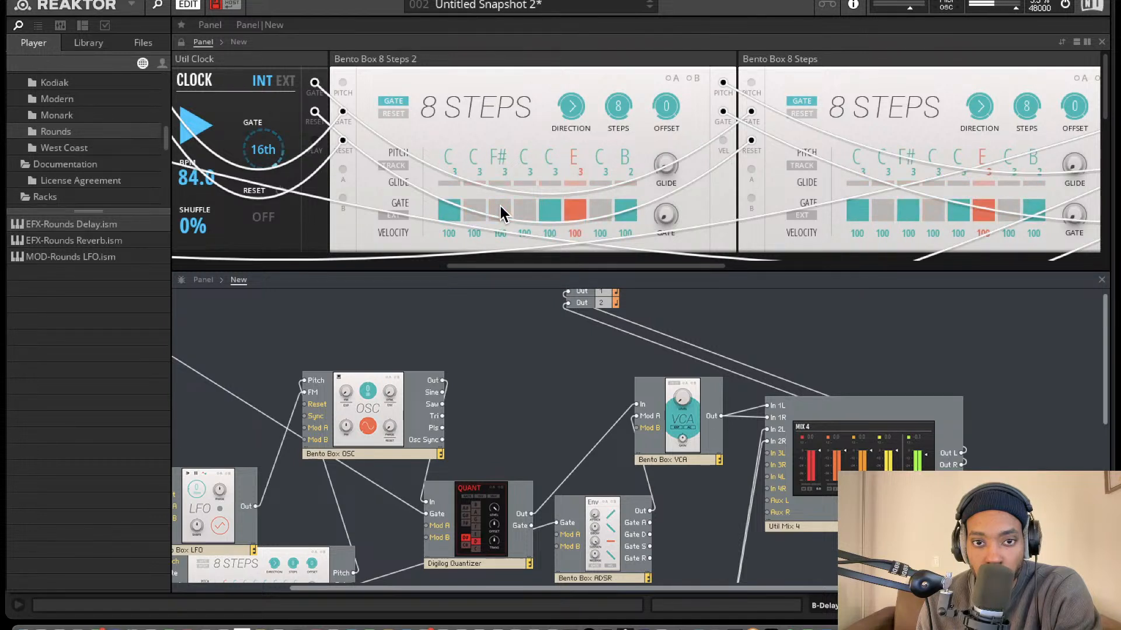
Try toggling the step 7 and step 8 gates in the 8 Steps 2 block.
click(601, 211)
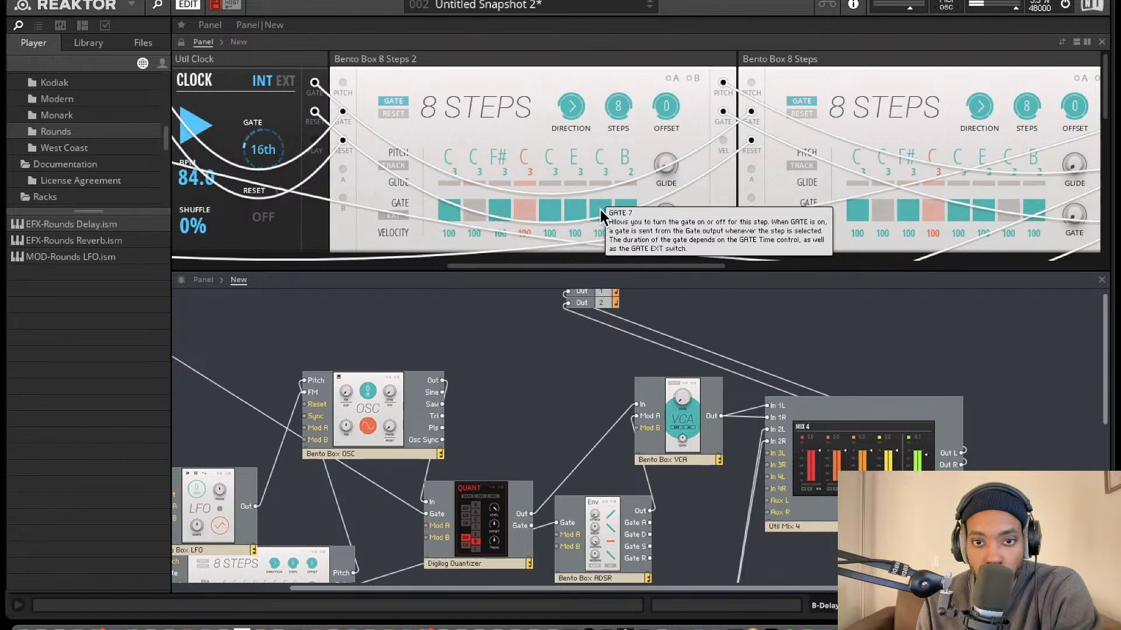
click(600, 212)
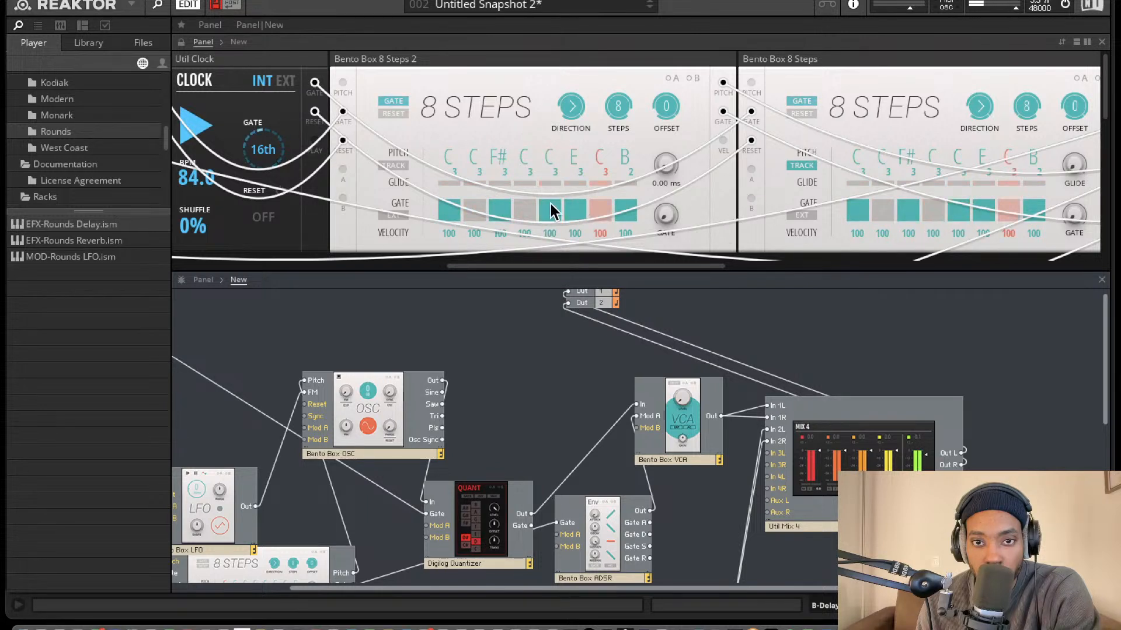
click(625, 209)
click(625, 211)
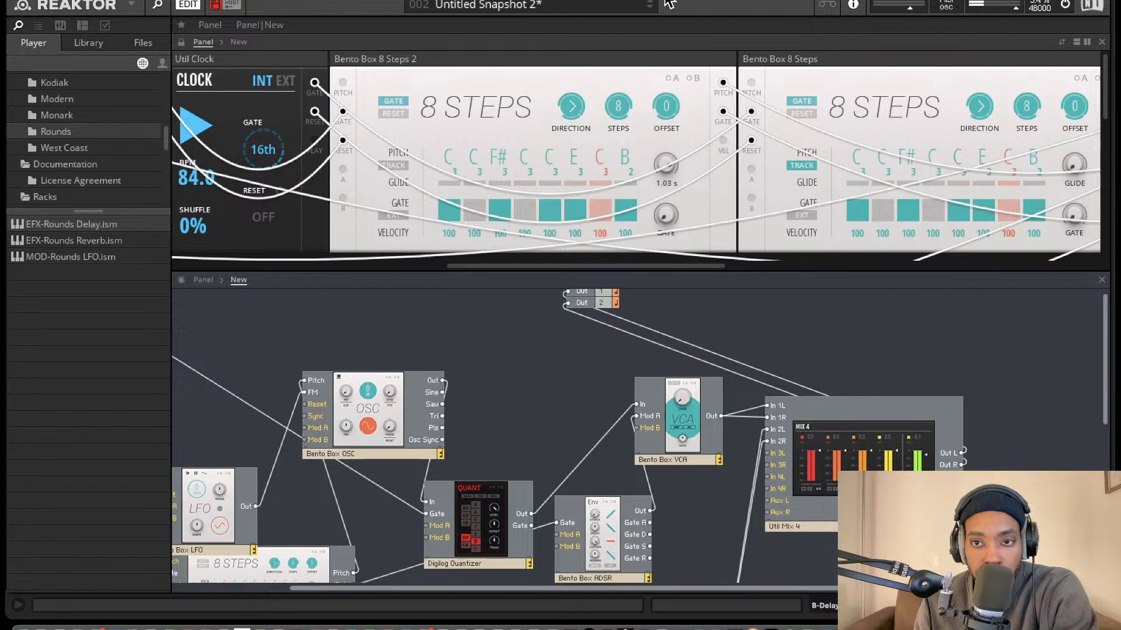
Raise Mix 4's channel 1 level to -5.3 and set the adjacent first Note In block's glide to 1.60 s.
scroll(599, 177, left, 3)
scroll(580, 320, up, 1)
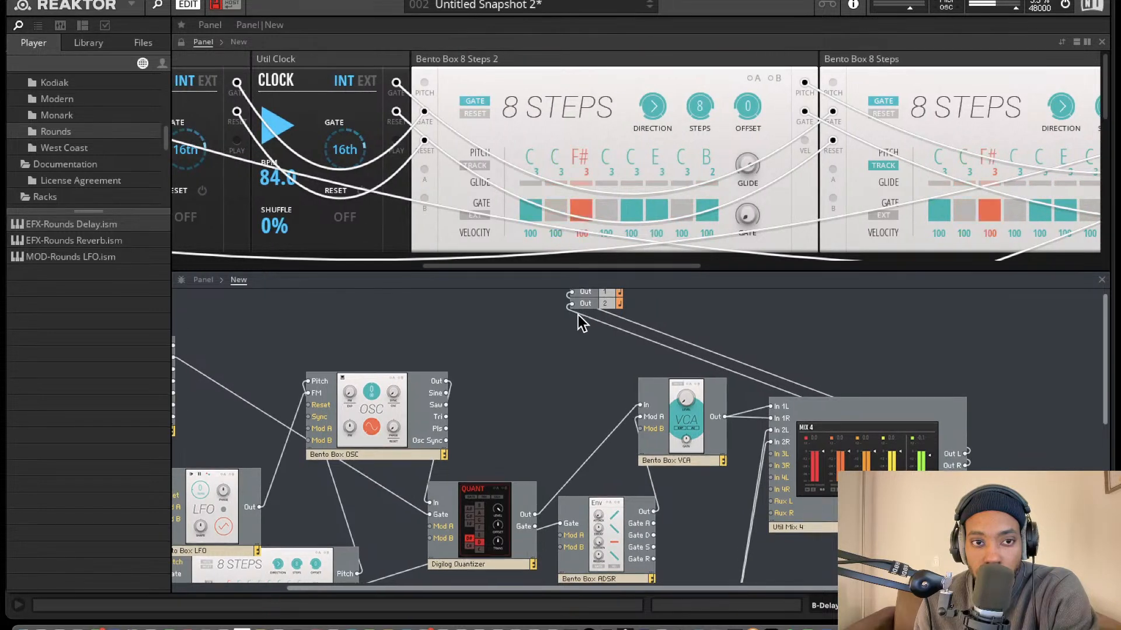
scroll(783, 64, left, 10)
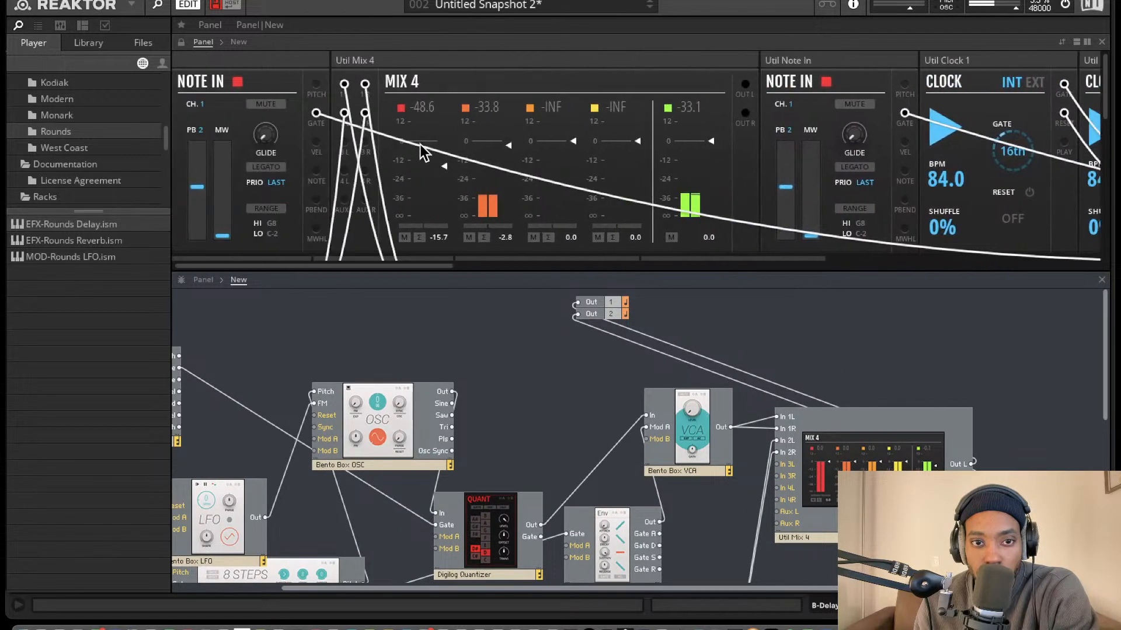
drag(446, 159, 446, 133)
scroll(476, 129, right, 4)
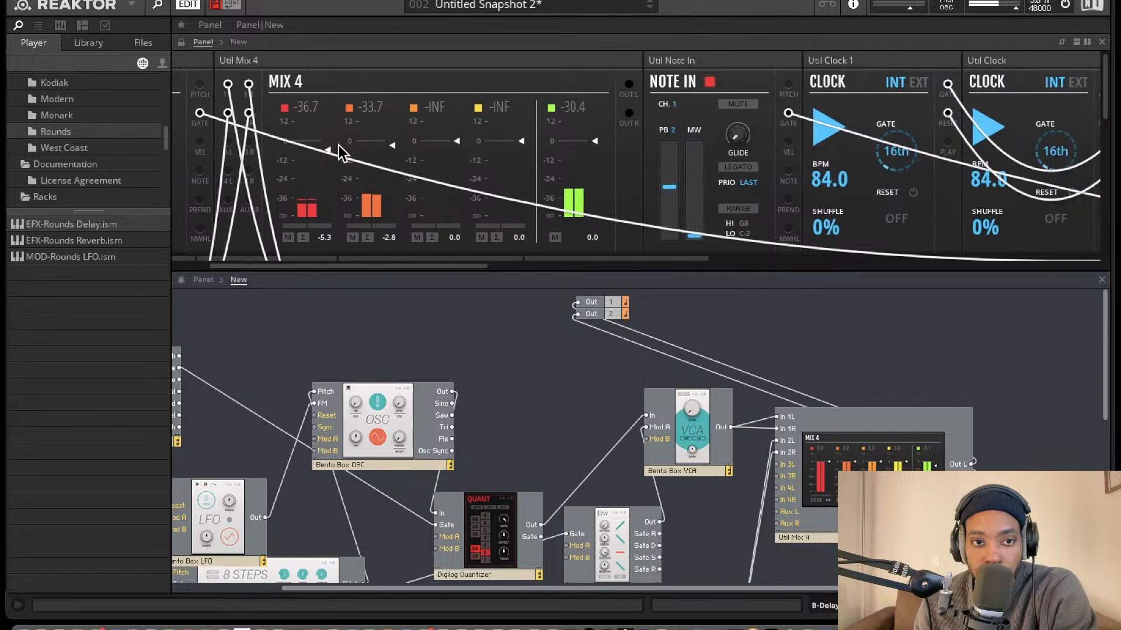
scroll(311, 141, left, 4)
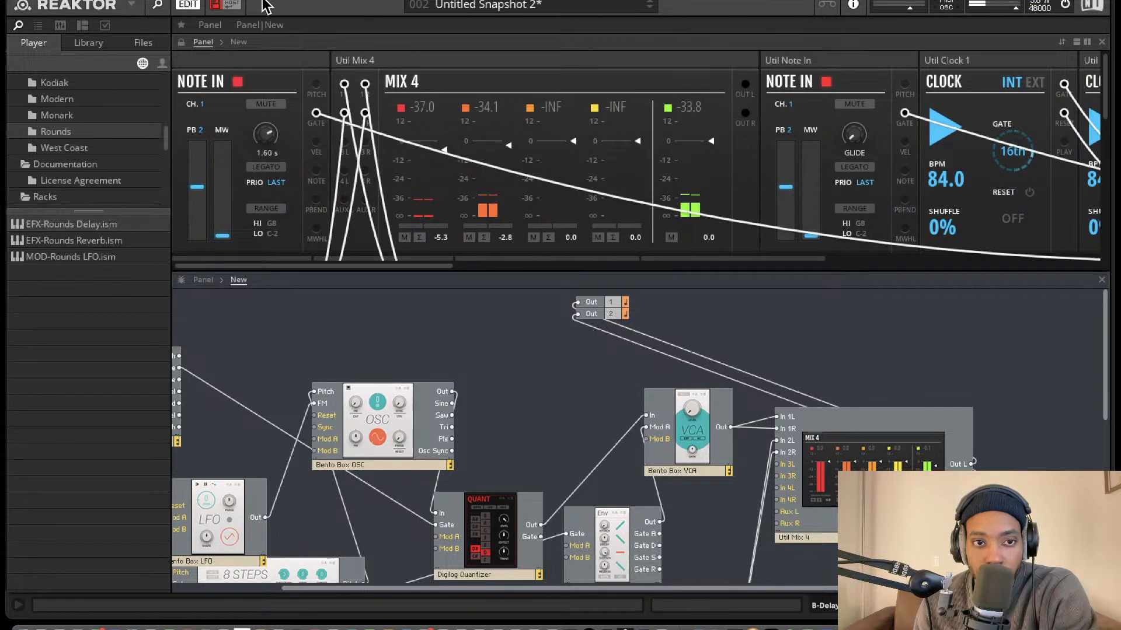
click(257, 167)
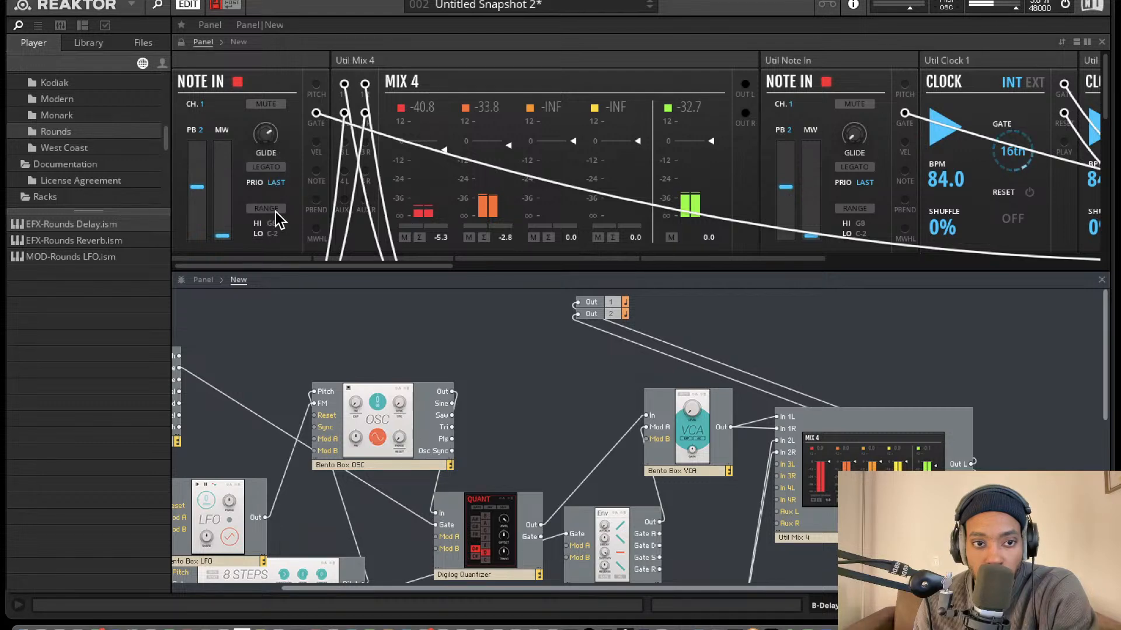
Select the LFO block that feeds the first oscillator's FM input in the structure and read its description.
scroll(749, 221, right, 5)
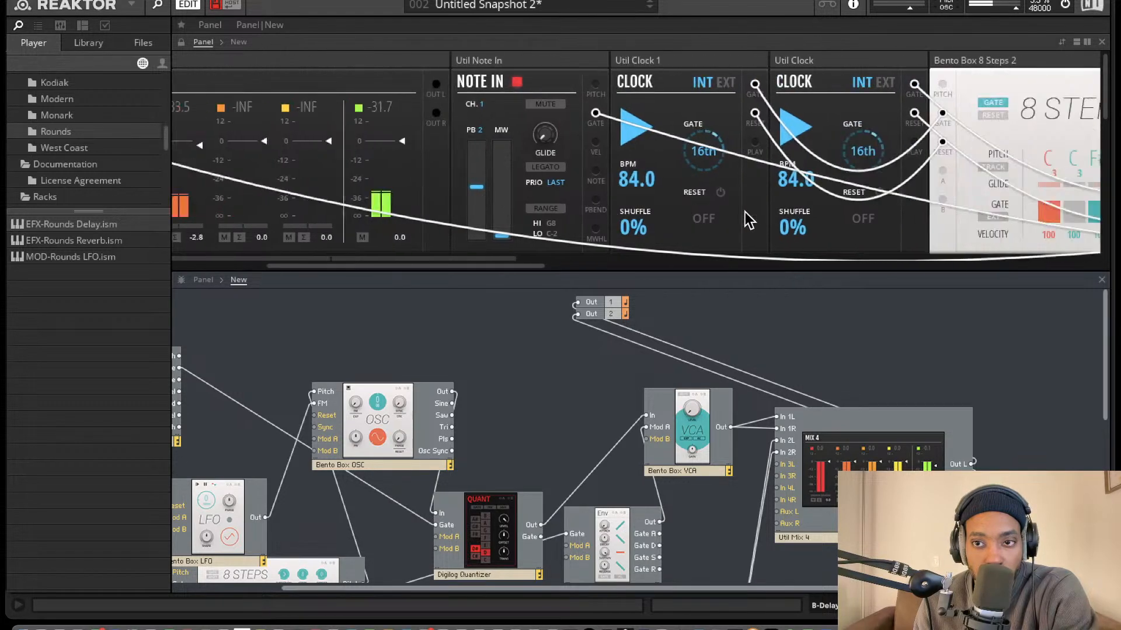
scroll(749, 221, right, 8)
scroll(704, 378, right, 1)
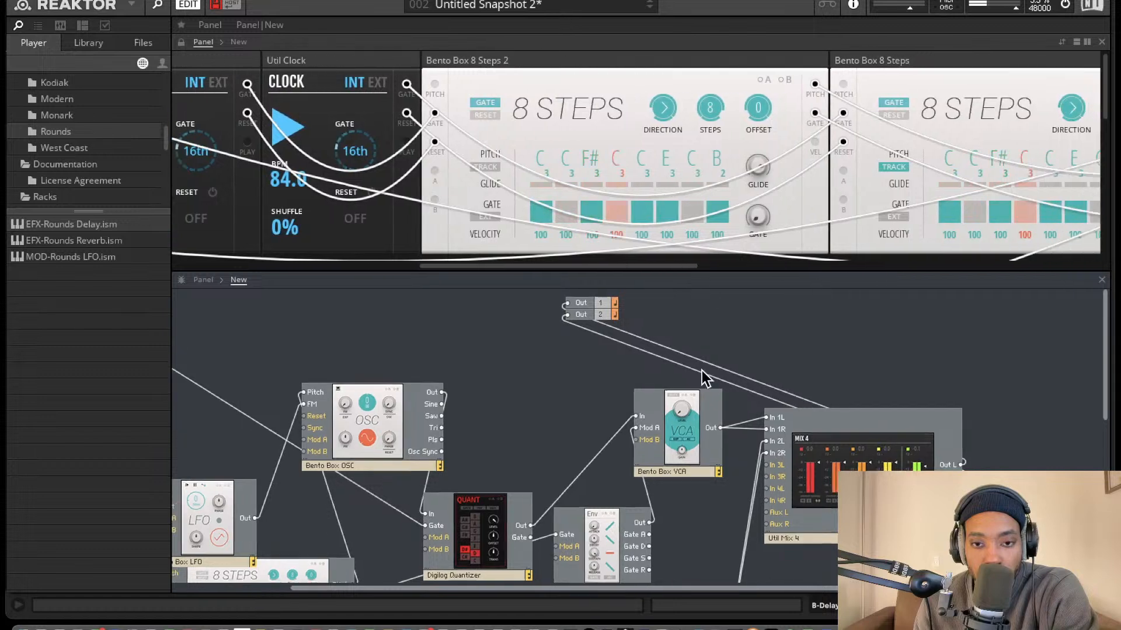
scroll(691, 344, left, 3)
scroll(642, 347, down, 2)
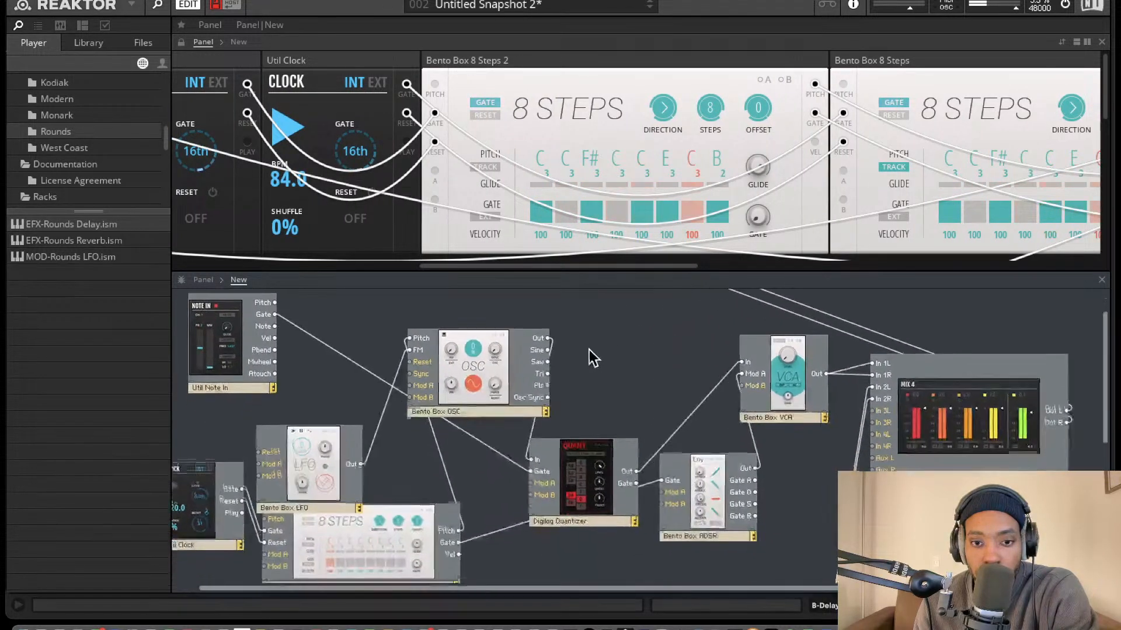
scroll(590, 349, down, 2)
click(334, 418)
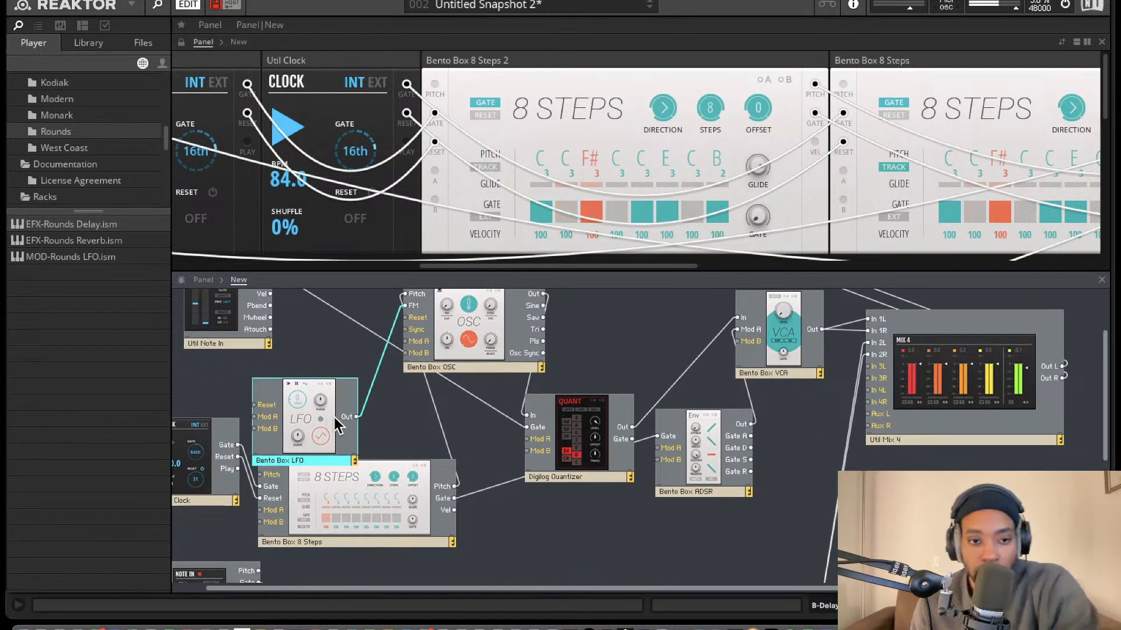
mouse_move(323, 417)
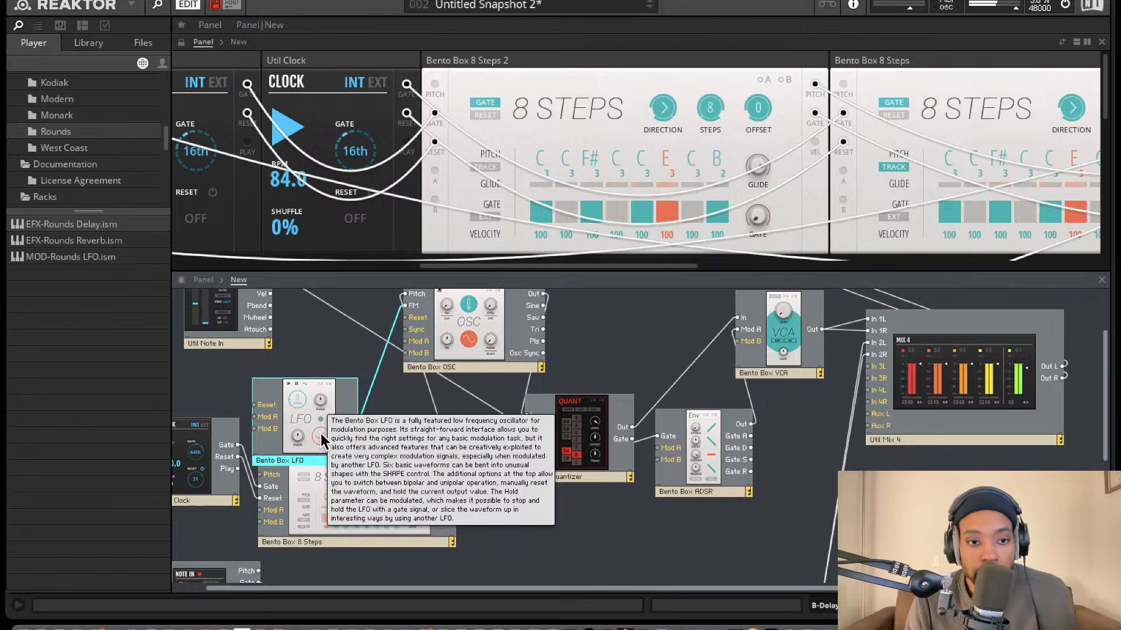
Duplicate the Bento Box LFO block in the structure and wire the copy's output to the Digilog Quantizer's Mod A input.
right_click(299, 403)
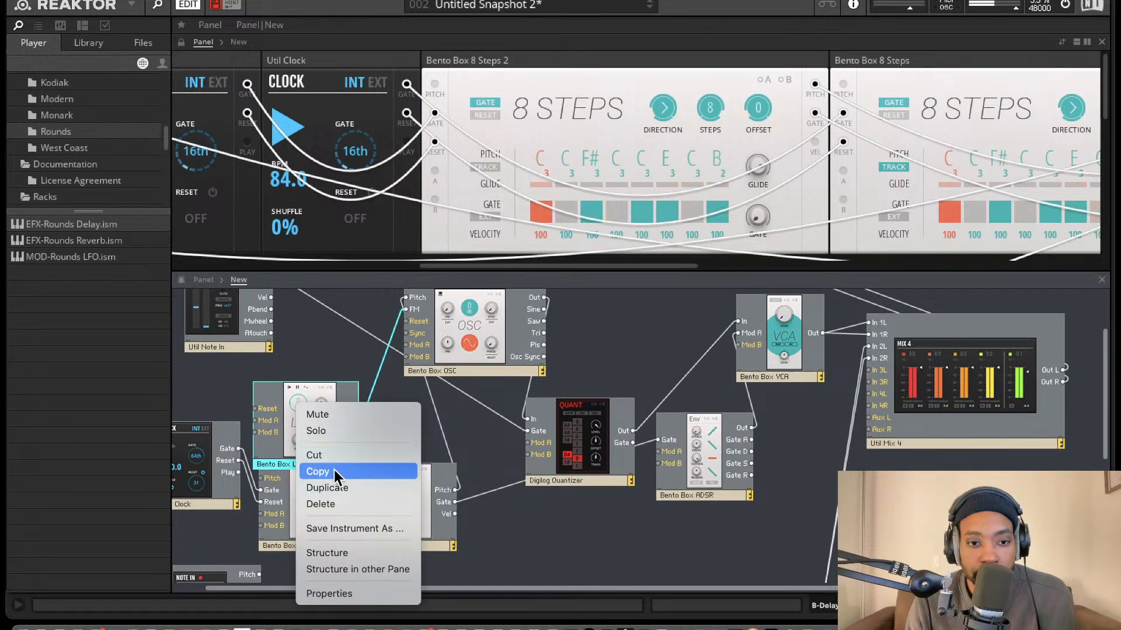
click(327, 487)
drag(325, 438, 528, 442)
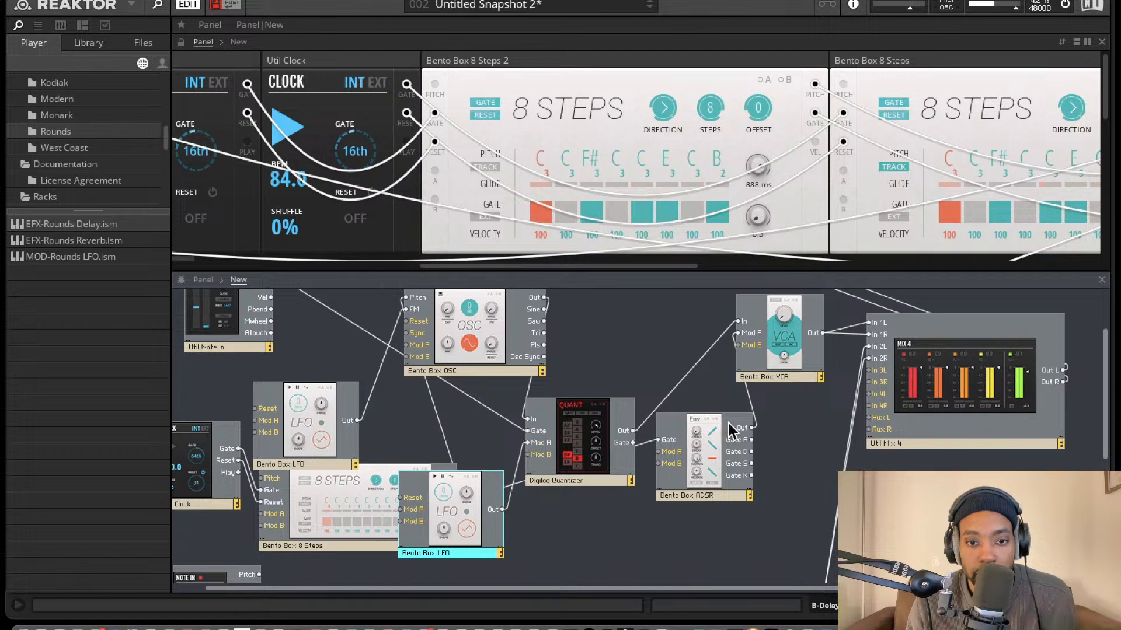
Rename the duplicated LFO block to Bento Box LFO3.
double_click(461, 547)
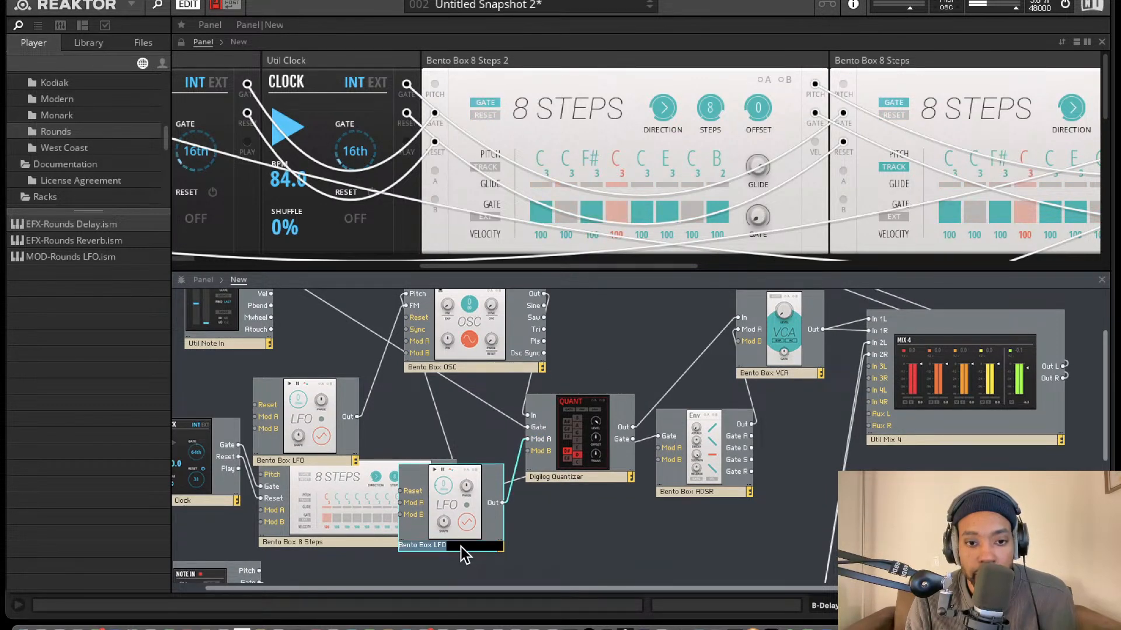
click(462, 546)
click(569, 534)
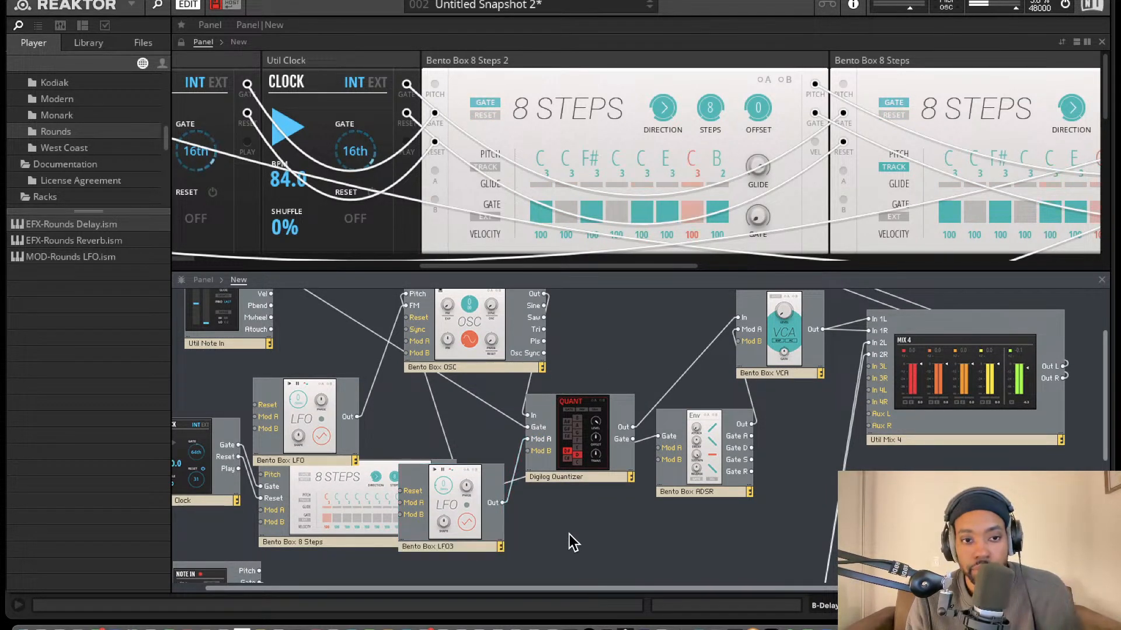
Switch on the modulation A view in the Digilog Quantizer block beside Bento Box OSC.
scroll(570, 494, up, 3)
scroll(654, 204, down, 5)
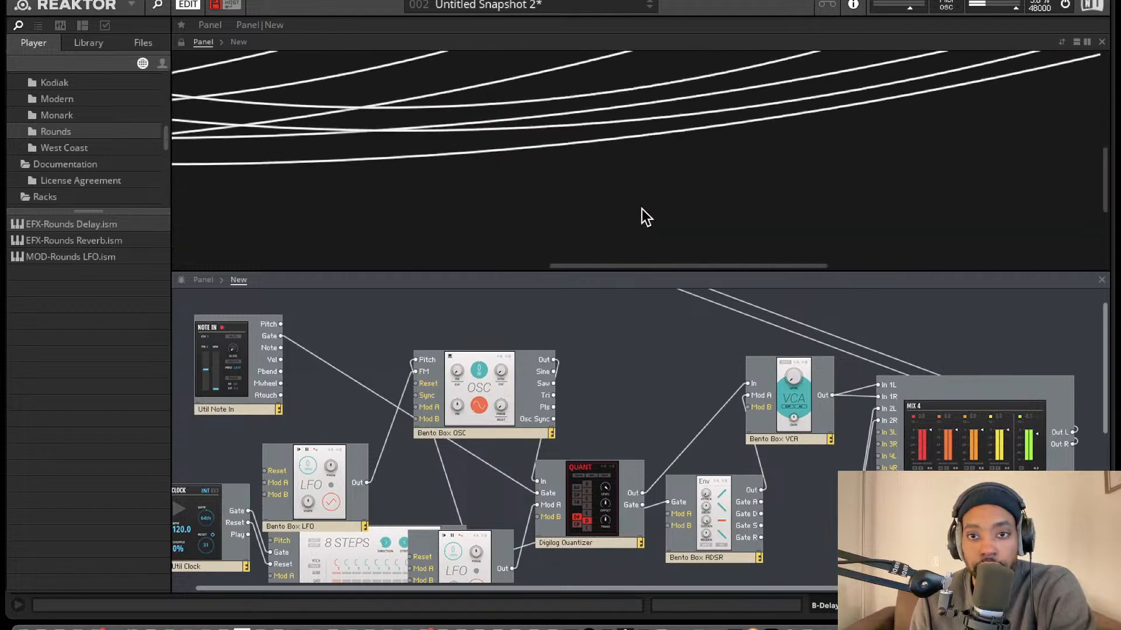
scroll(648, 212, down, 4)
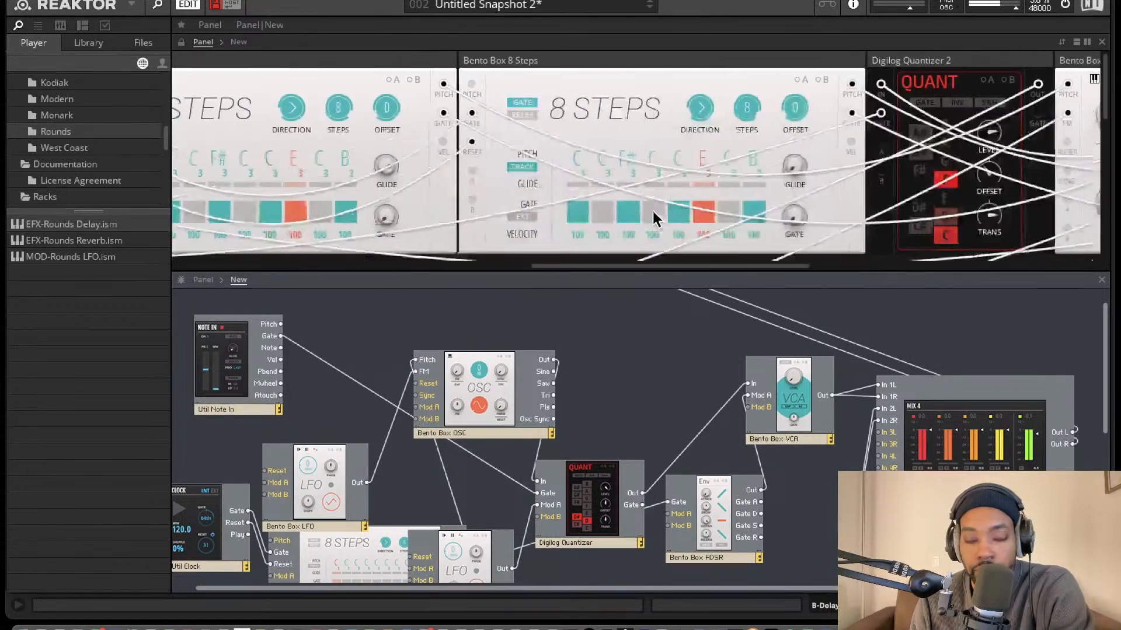
scroll(655, 207, down, 5)
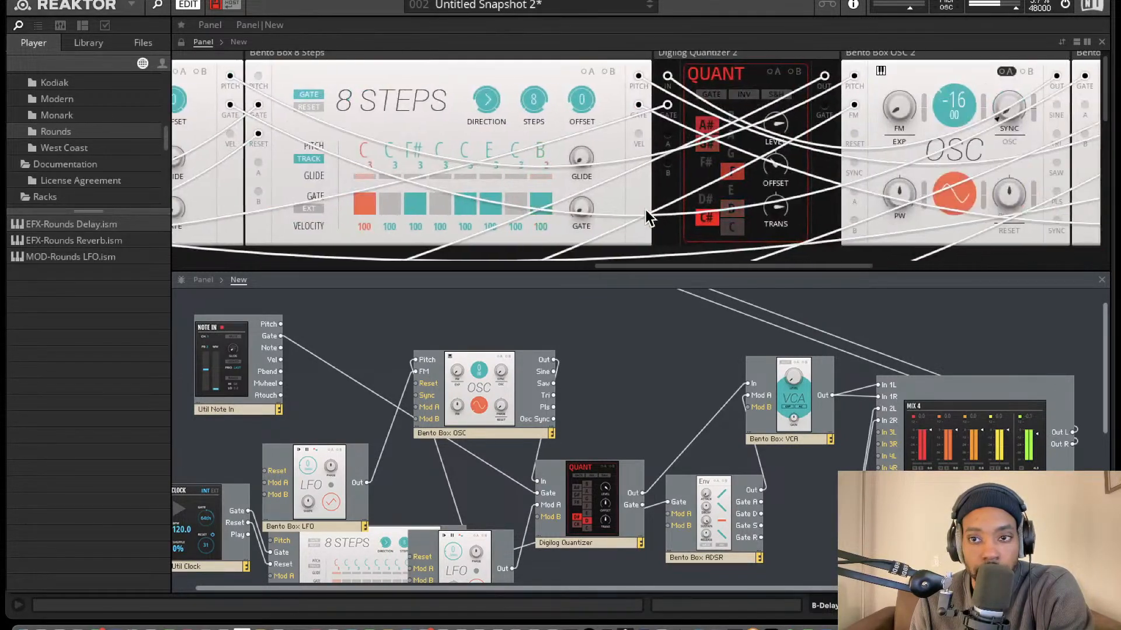
scroll(653, 201, down, 5)
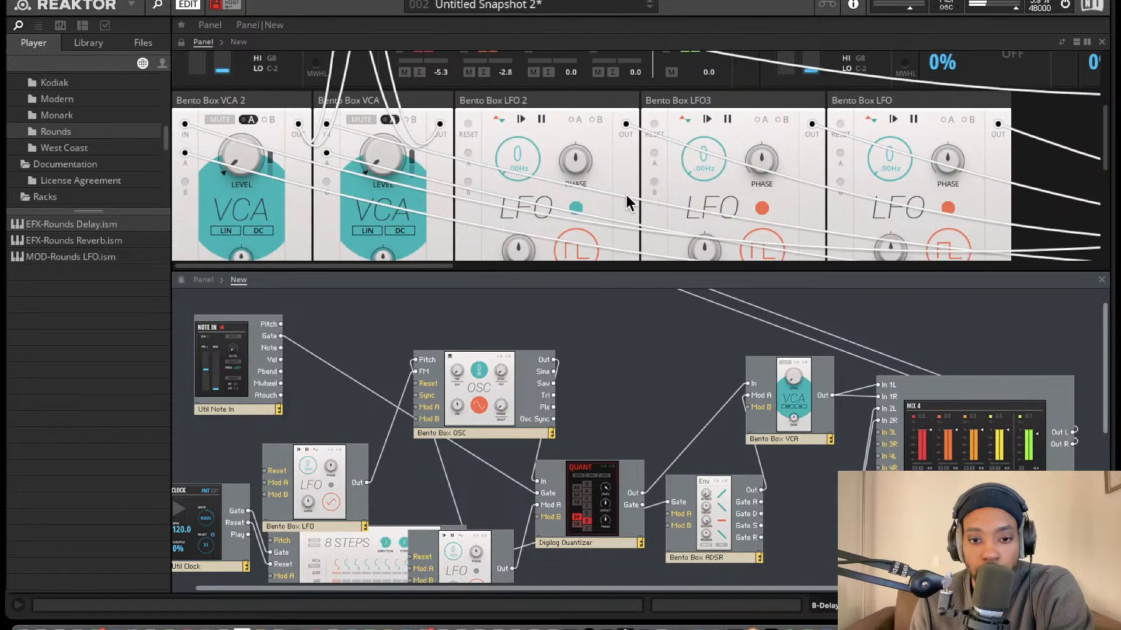
scroll(635, 203, down, 5)
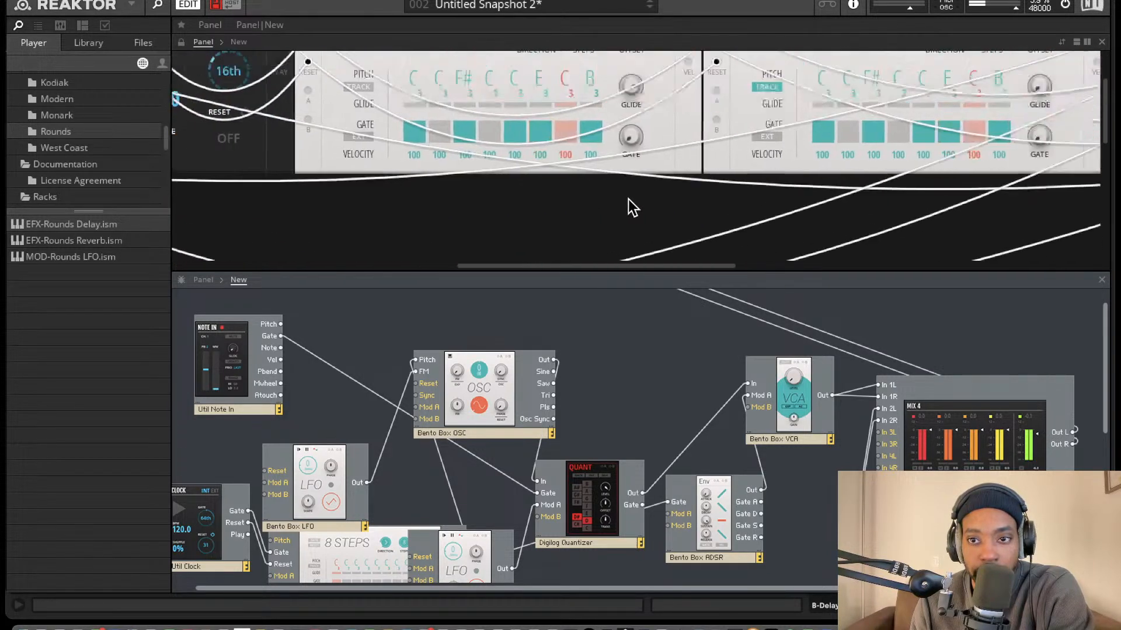
scroll(738, 175, down, 3)
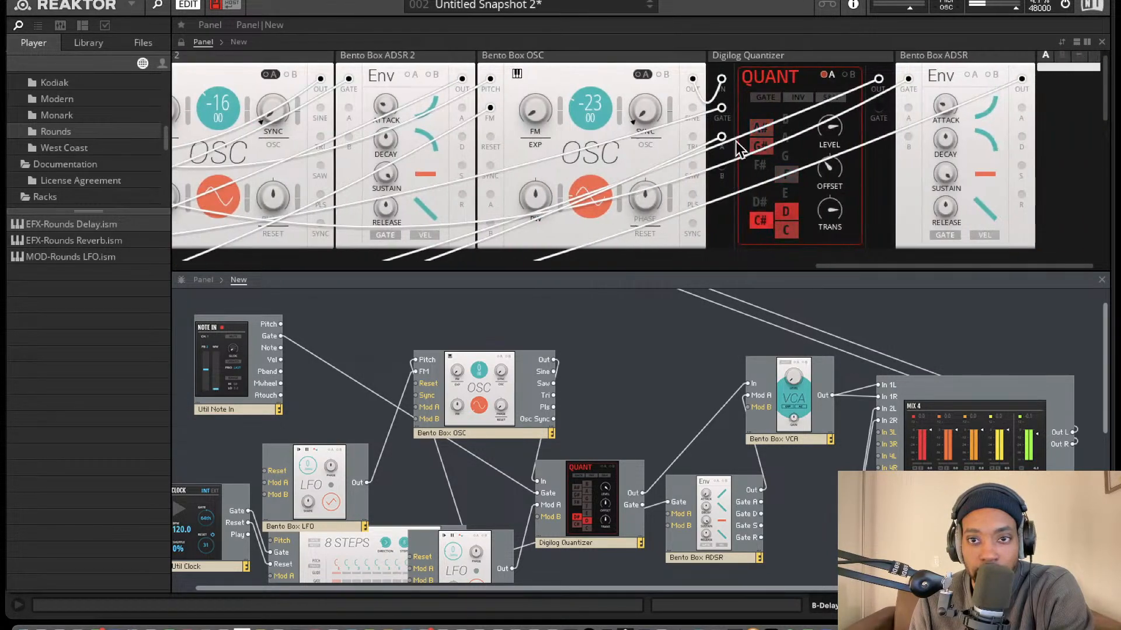
click(828, 74)
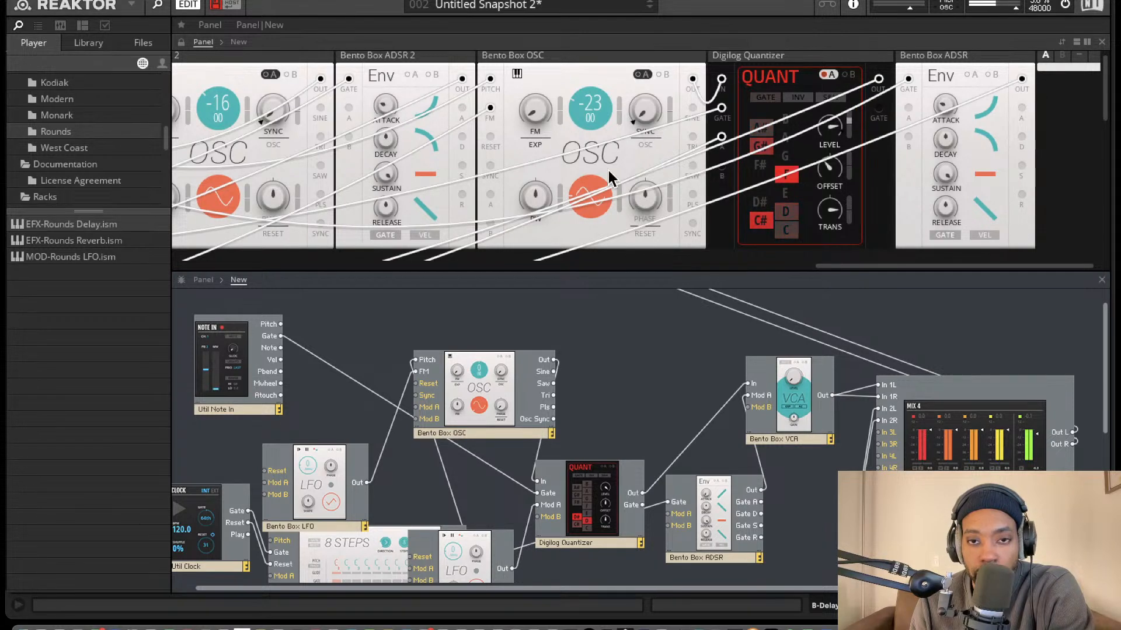
Move the LFO3 block from the LFO row of the panel up between the two Util Clock blocks.
scroll(607, 175, up, 3)
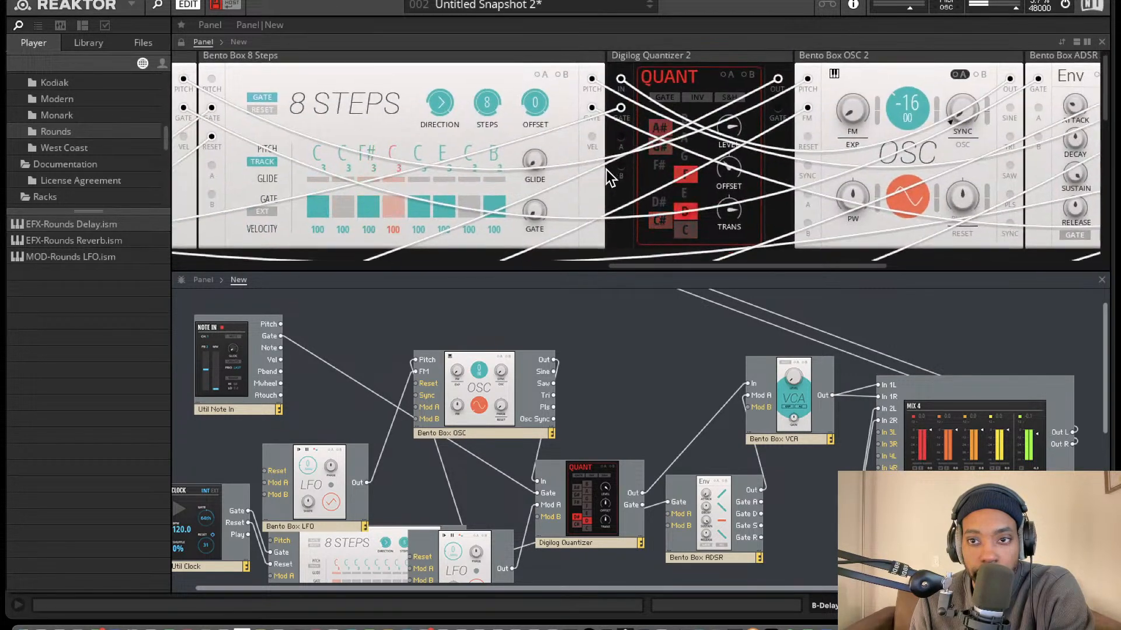
scroll(606, 169, up, 5)
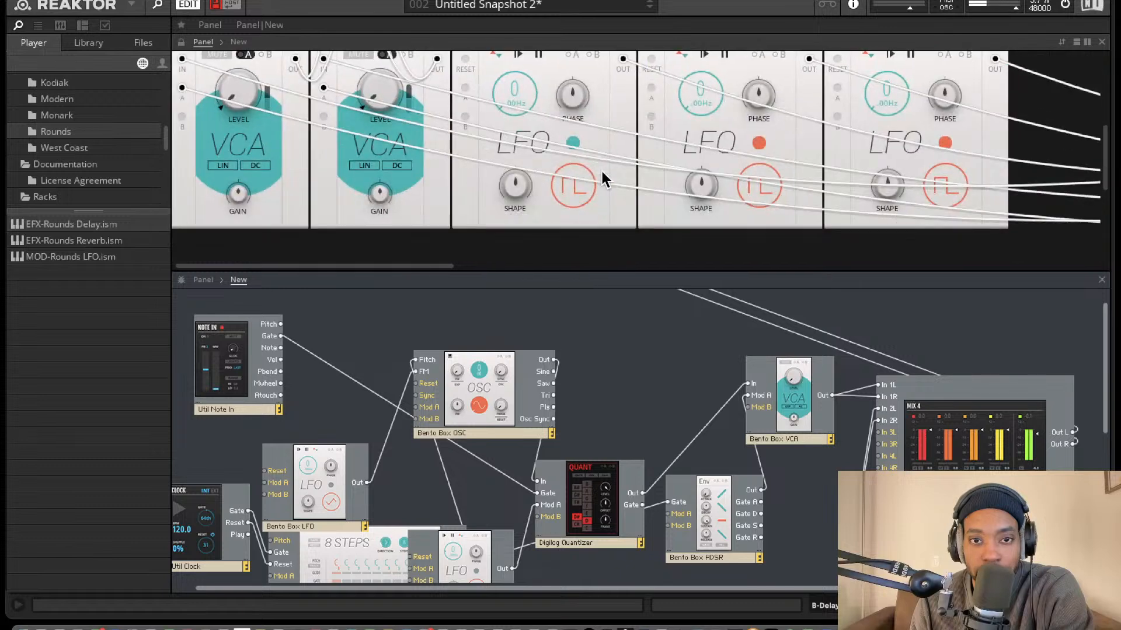
scroll(601, 169, up, 2)
drag(732, 114, 1098, 7)
scroll(970, 76, right, 5)
scroll(972, 84, up, 4)
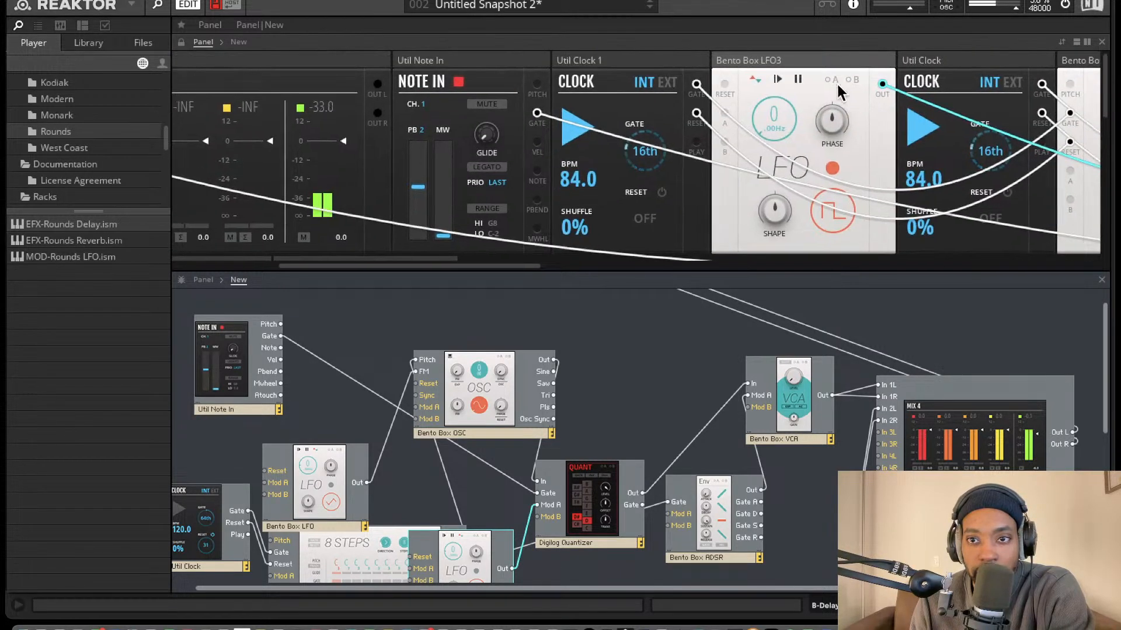
Move the LFO3 block along the upper panel row to sit between Bento Box 8 Steps and Digilog Quantizer 2.
scroll(1039, 72, right, 8)
drag(447, 63, 971, 98)
scroll(969, 98, right, 2)
scroll(969, 99, right, 2)
drag(691, 65, 881, 72)
scroll(880, 72, right, 4)
drag(581, 76, 986, 73)
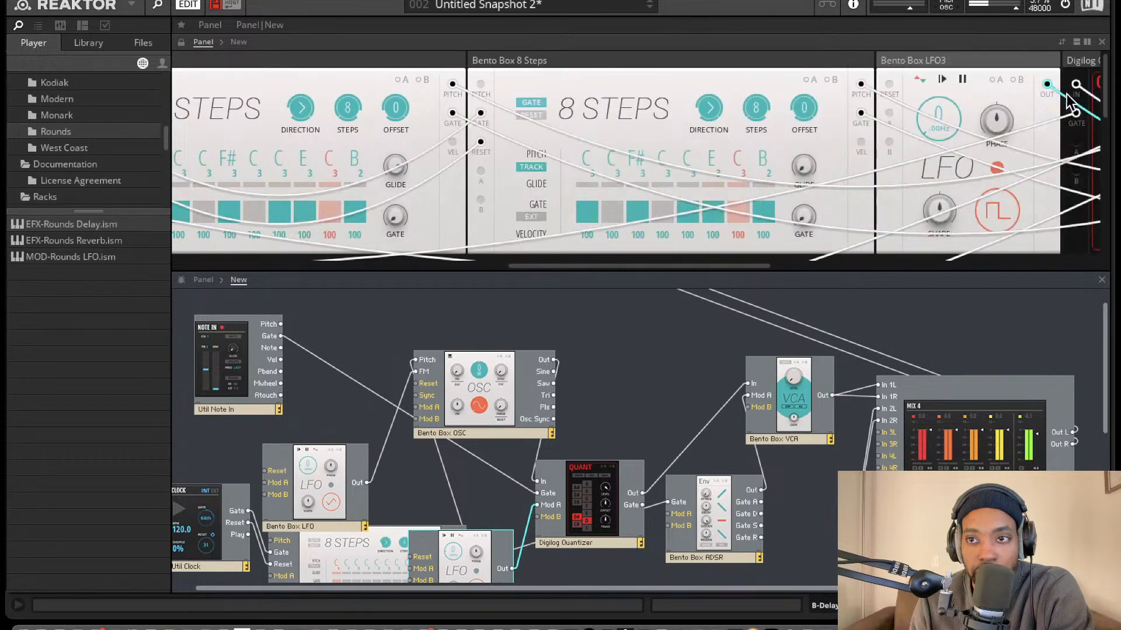
Move the LFO3 block between Bento Box ADSR 2 and Bento Box OSC, closer to the Digilog Quantizer it modulates.
scroll(943, 105, right, 6)
scroll(944, 108, right, 1)
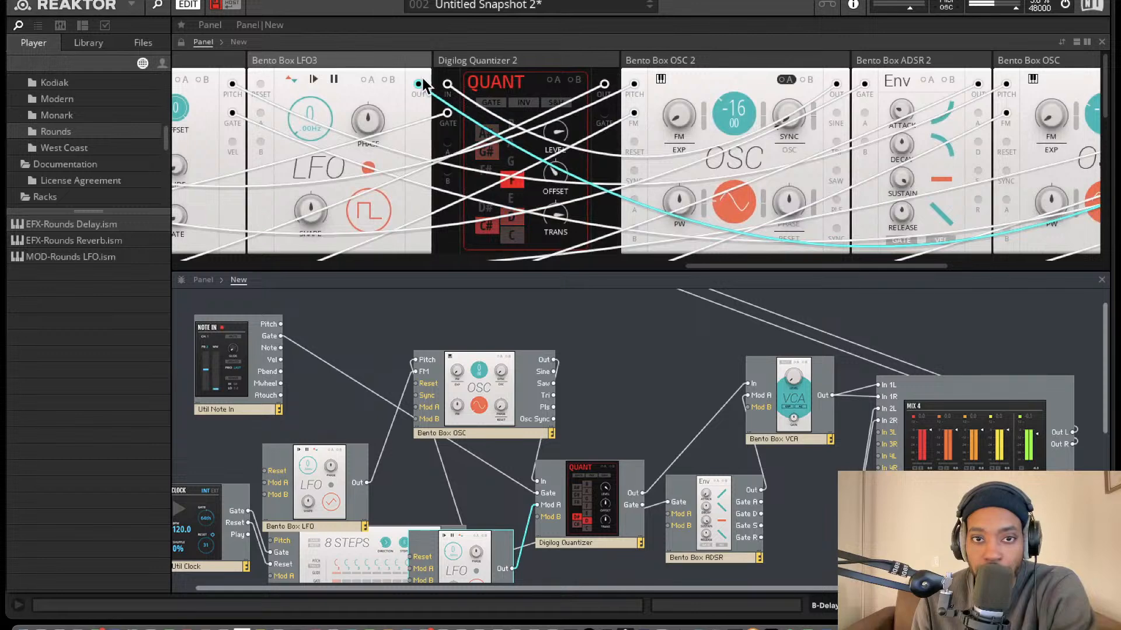
drag(402, 78, 952, 131)
drag(1112, 87, 1003, 98)
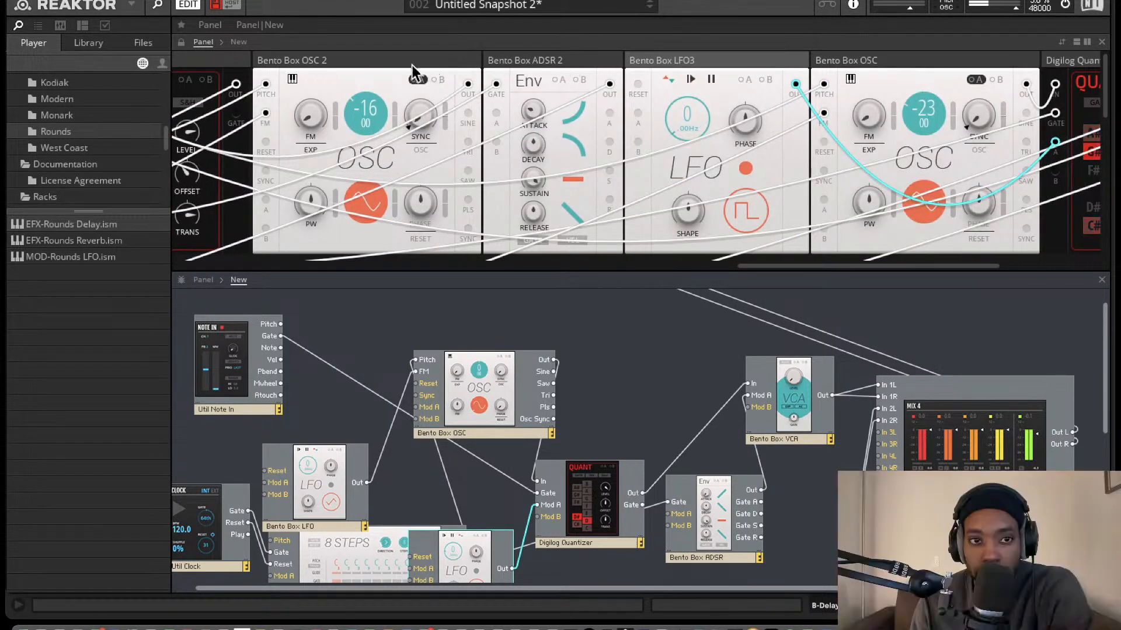
Manually reset LFO3's waveform and raise its frequency to 12.80 Hz.
scroll(450, 74, left, 10)
scroll(461, 70, right, 11)
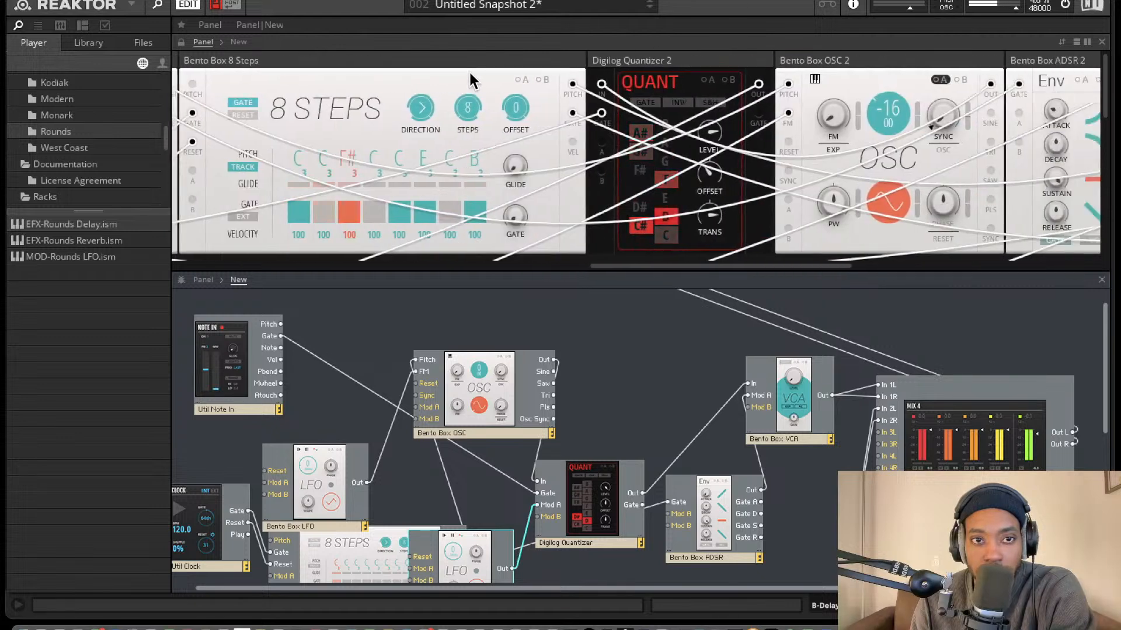
scroll(542, 88, right, 1)
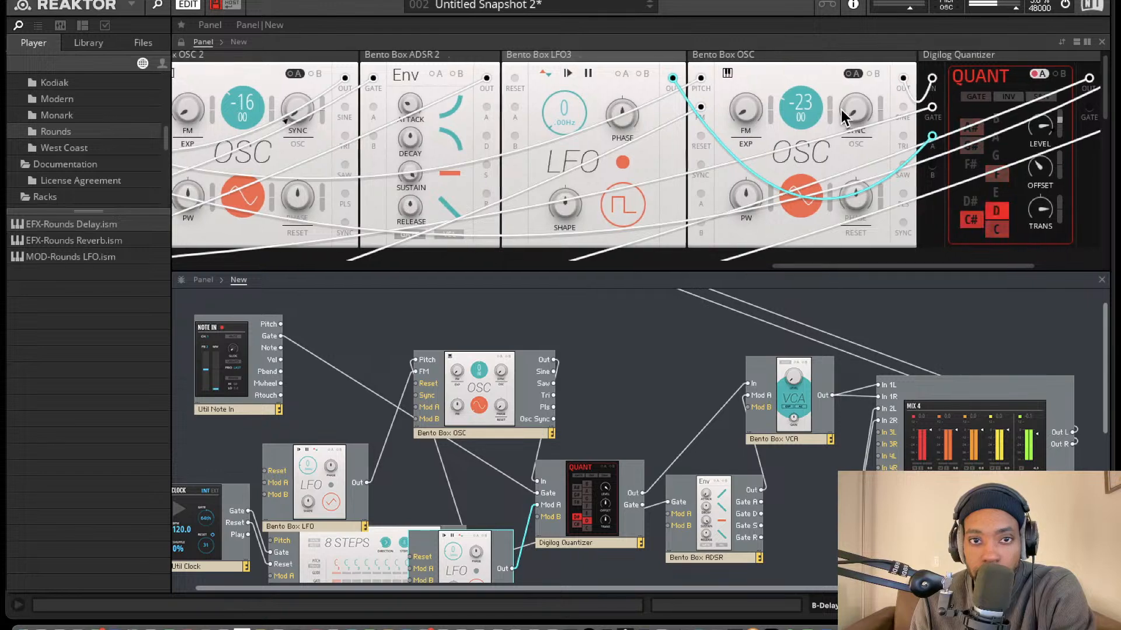
scroll(851, 113, left, 15)
scroll(782, 133, right, 15)
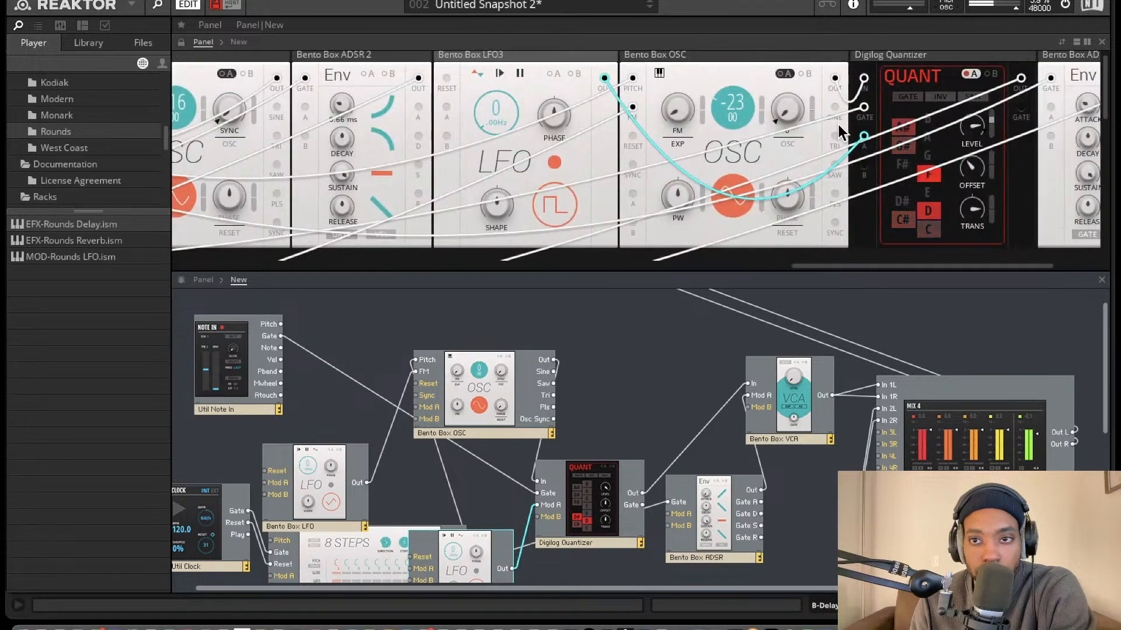
click(471, 73)
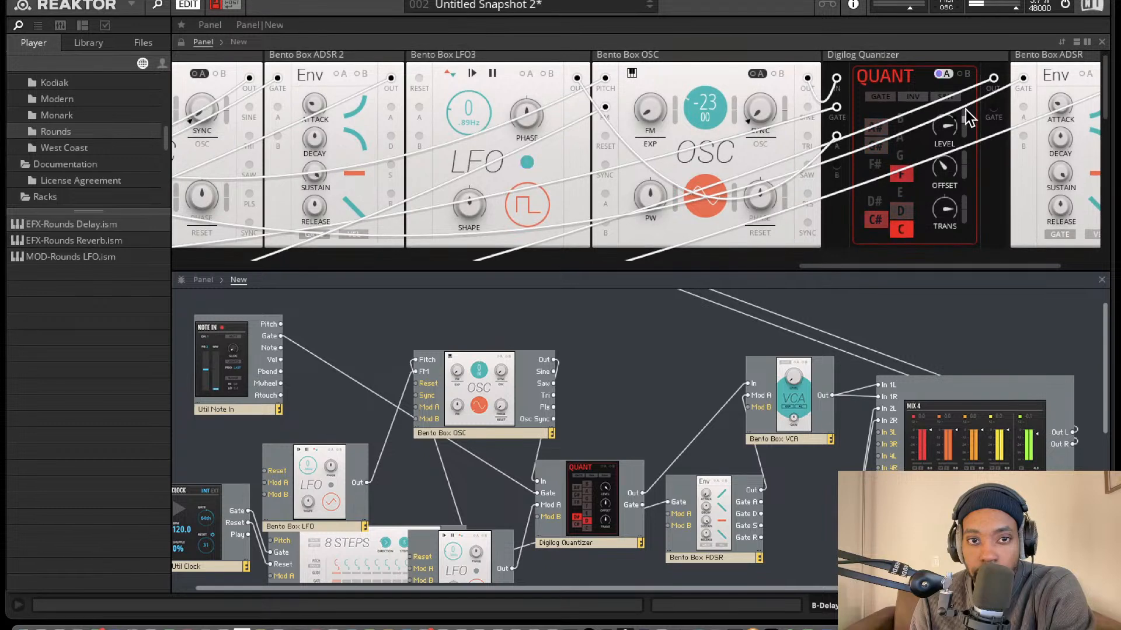
scroll(969, 107, up, 1)
scroll(969, 106, up, 1)
drag(471, 108, 480, 49)
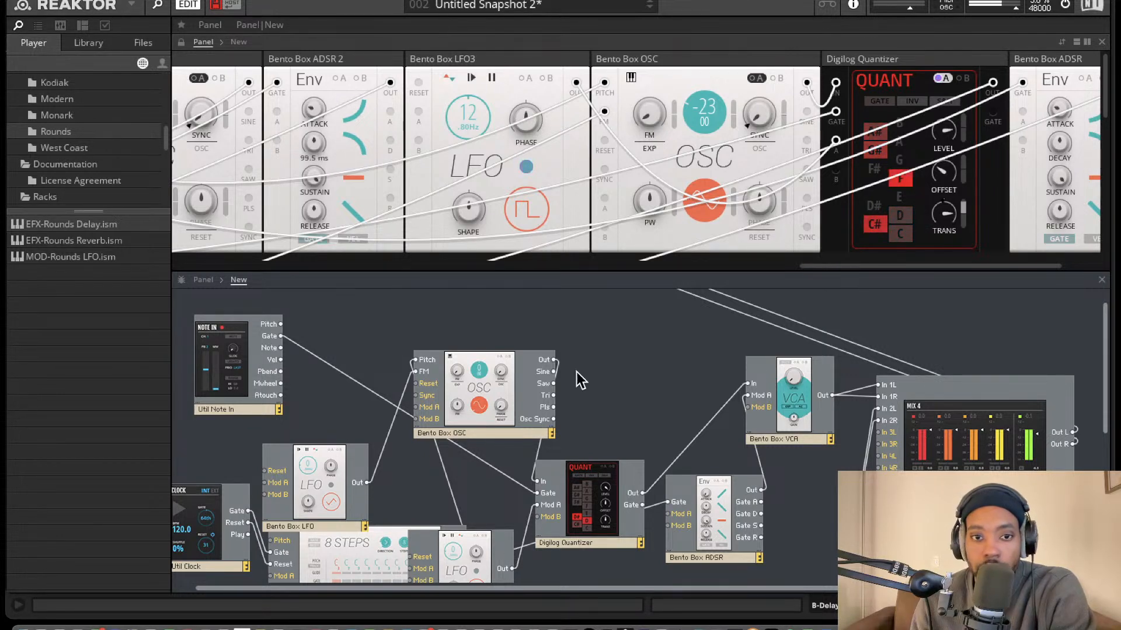
Delete the Bento Box LFO3 block from the structure.
scroll(628, 485, down, 2)
click(498, 501)
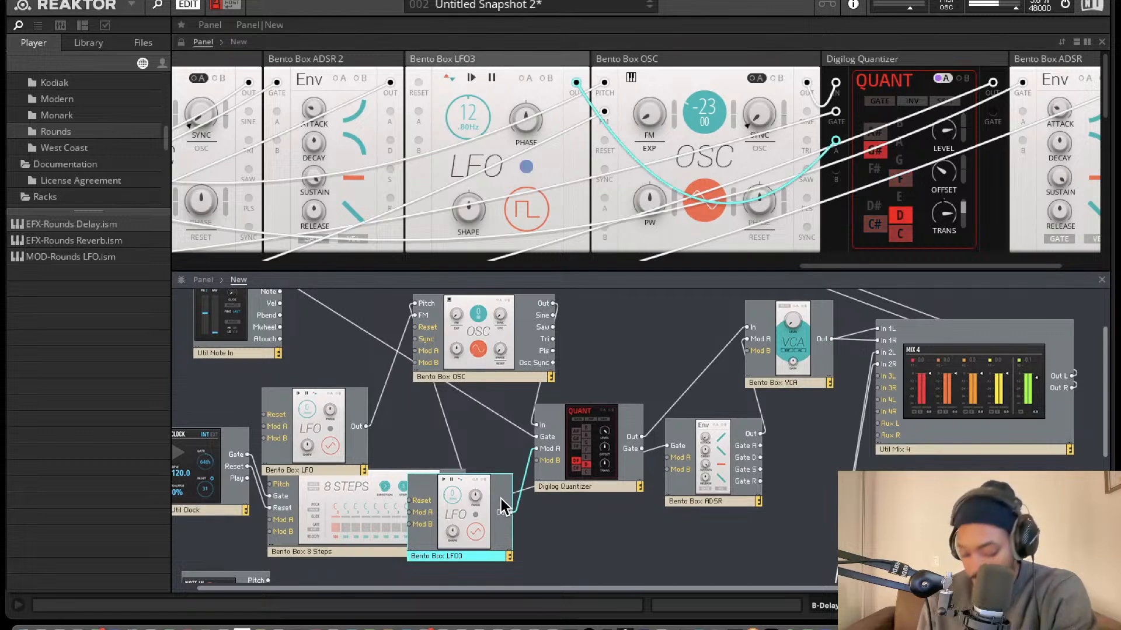
key(Delete)
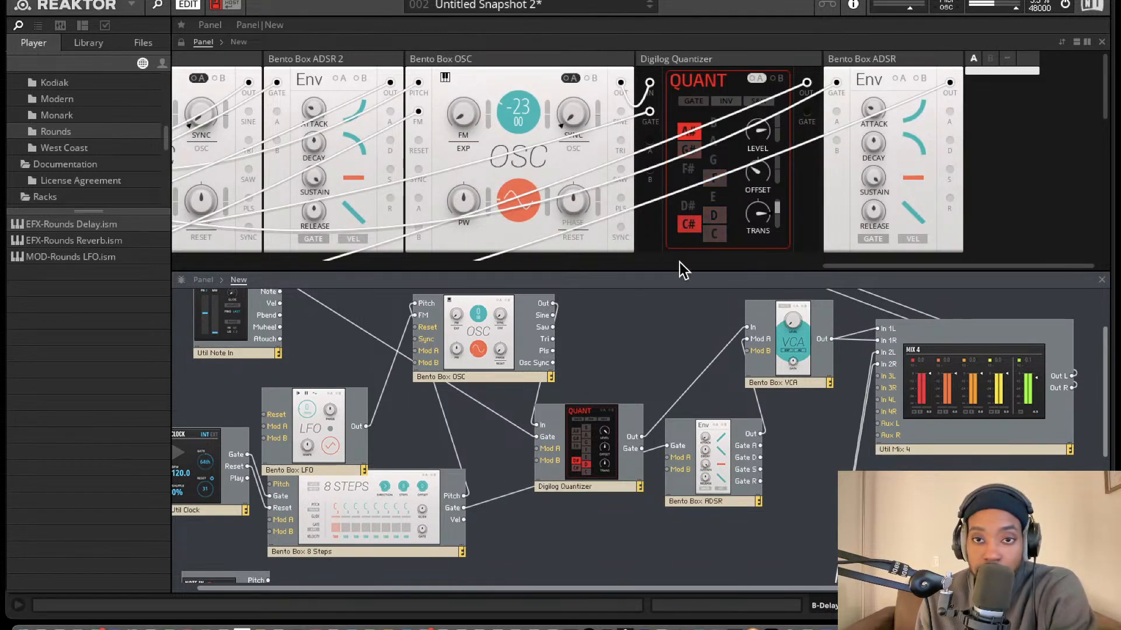